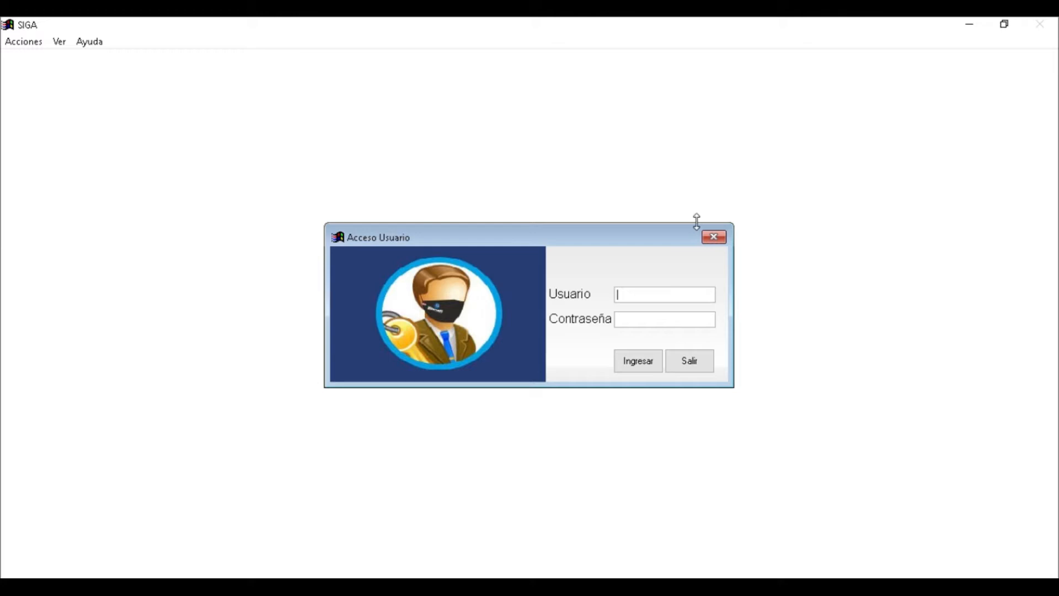
# Log in as user ADMIN with the account password
pyautogui.write('ADMIN')
pyautogui.press('Tab')
pyautogui.press('Return')
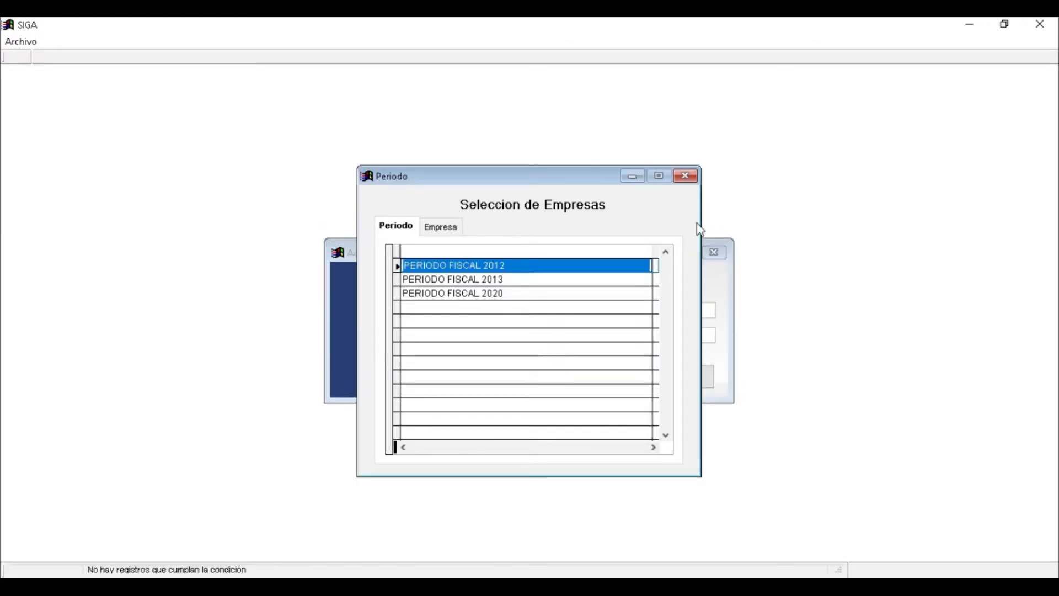
# Select fiscal period 2020 and open EMPRESA DEMOSTRACION 2020
pyautogui.press('Down')
pyautogui.press('Down')
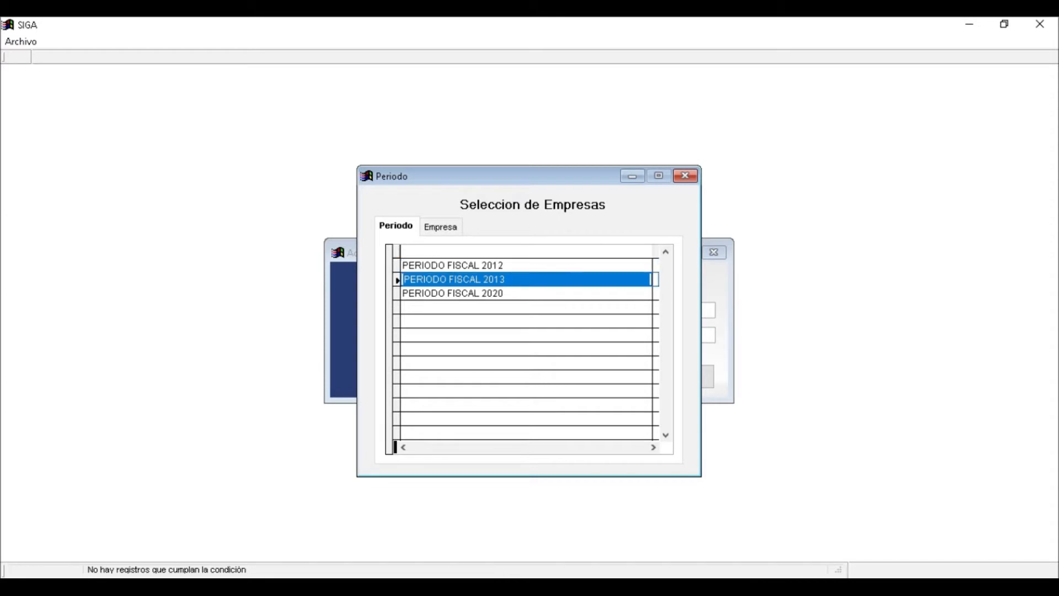
pyautogui.press('Up')
pyautogui.press('Up')
pyautogui.press('Down')
pyautogui.press('Down')
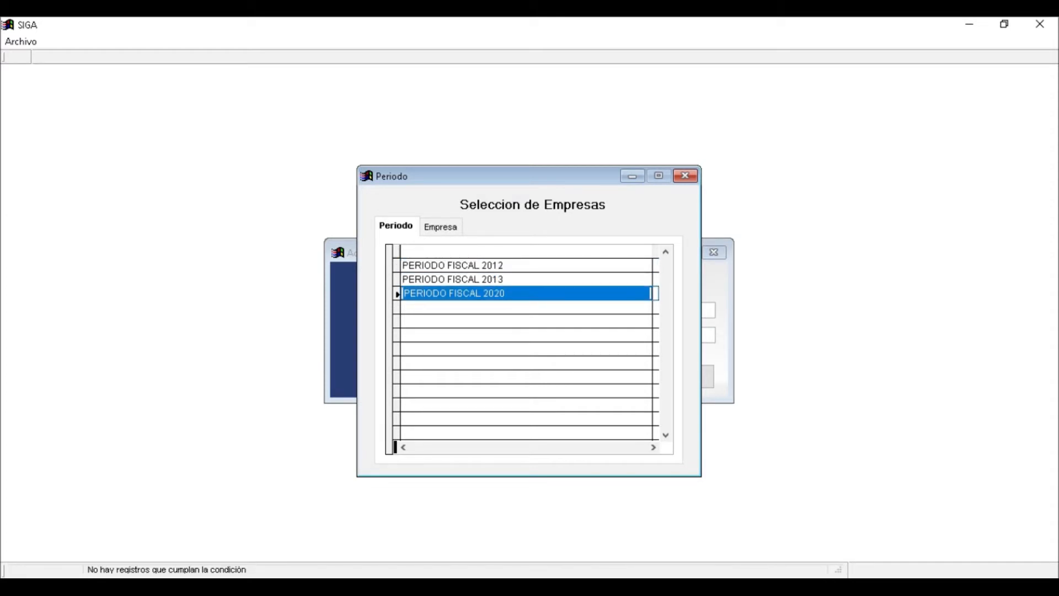
pyautogui.press('Return')
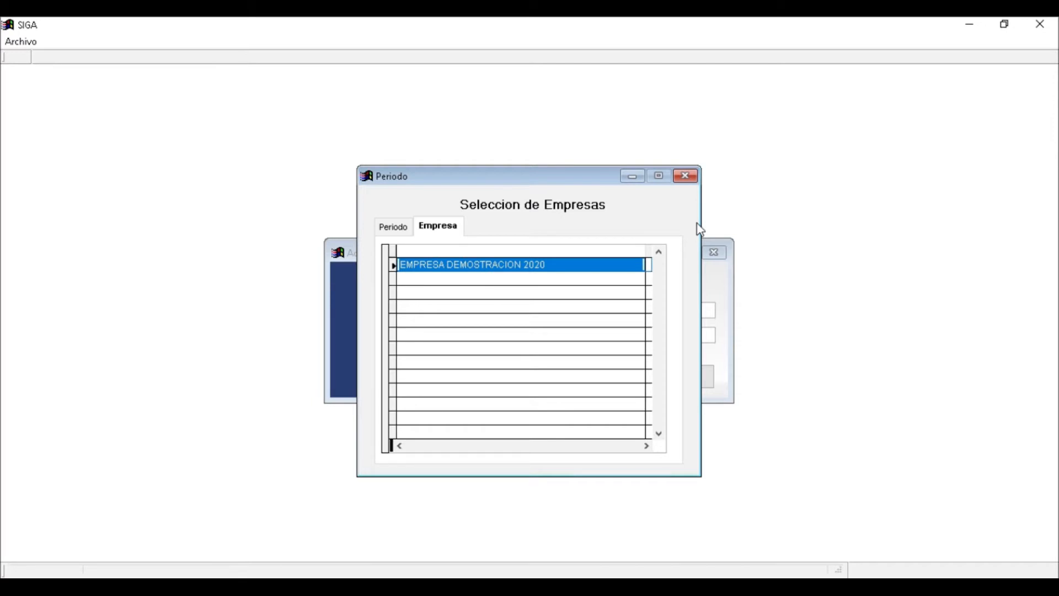
pyautogui.press('Return')
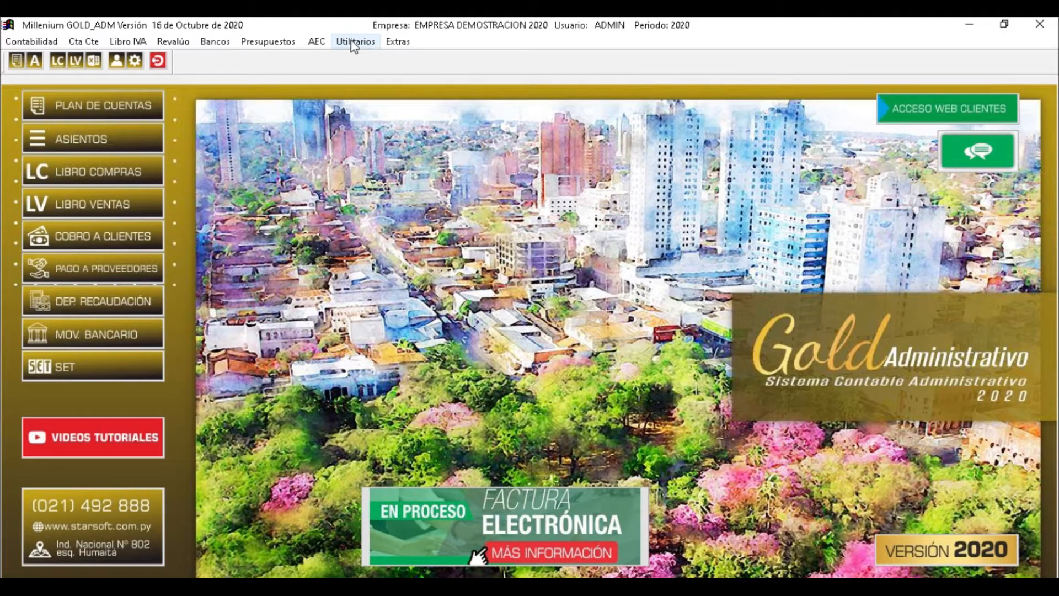
# After glancing at the AEC menu, open Utilitarios > Archivos > Periodos Fiscales
pyautogui.click(317, 41)
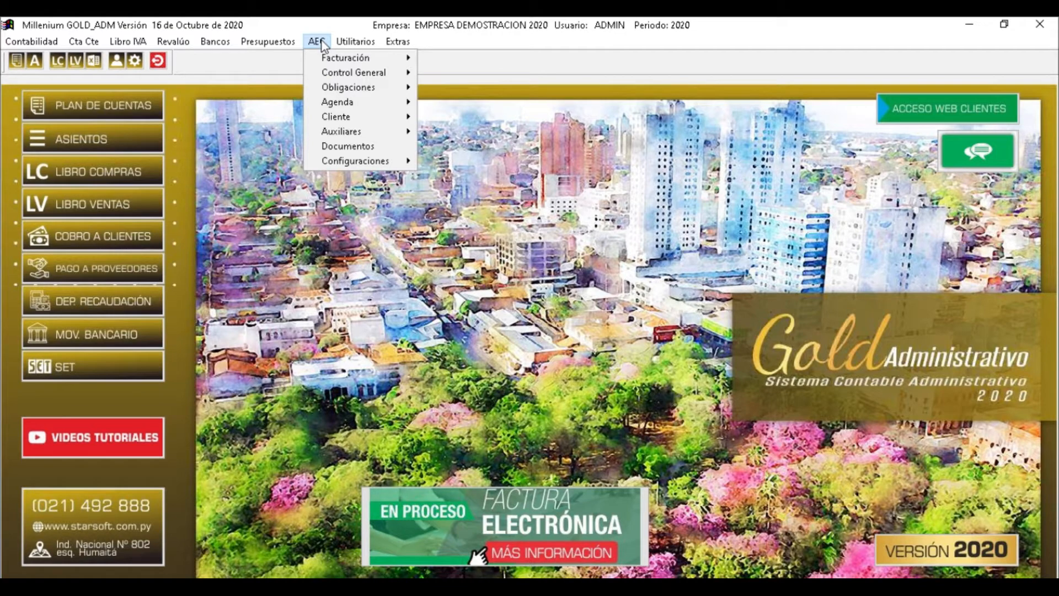
pyautogui.click(322, 43)
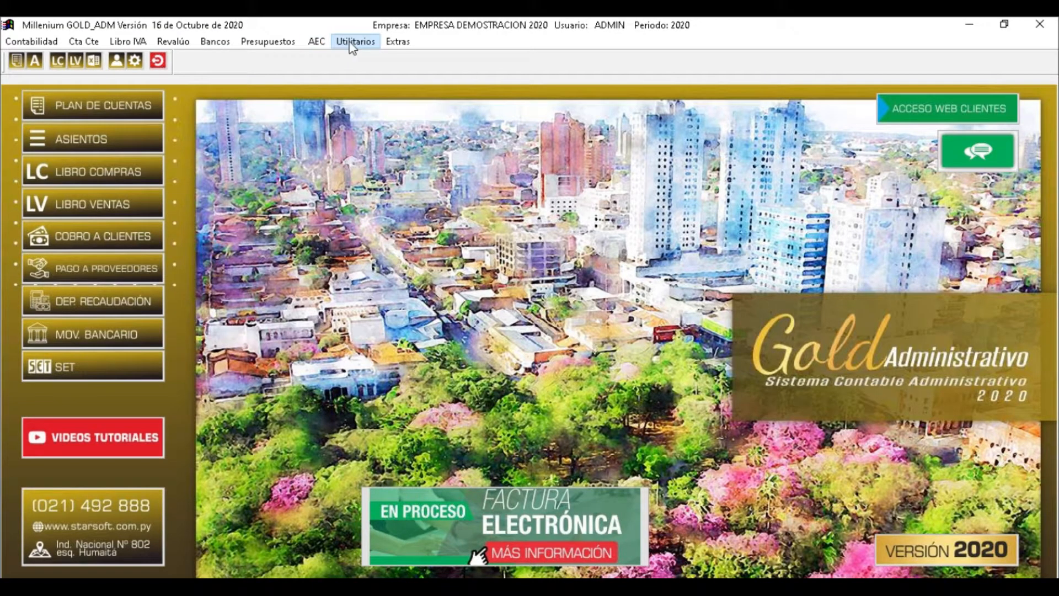
pyautogui.click(352, 44)
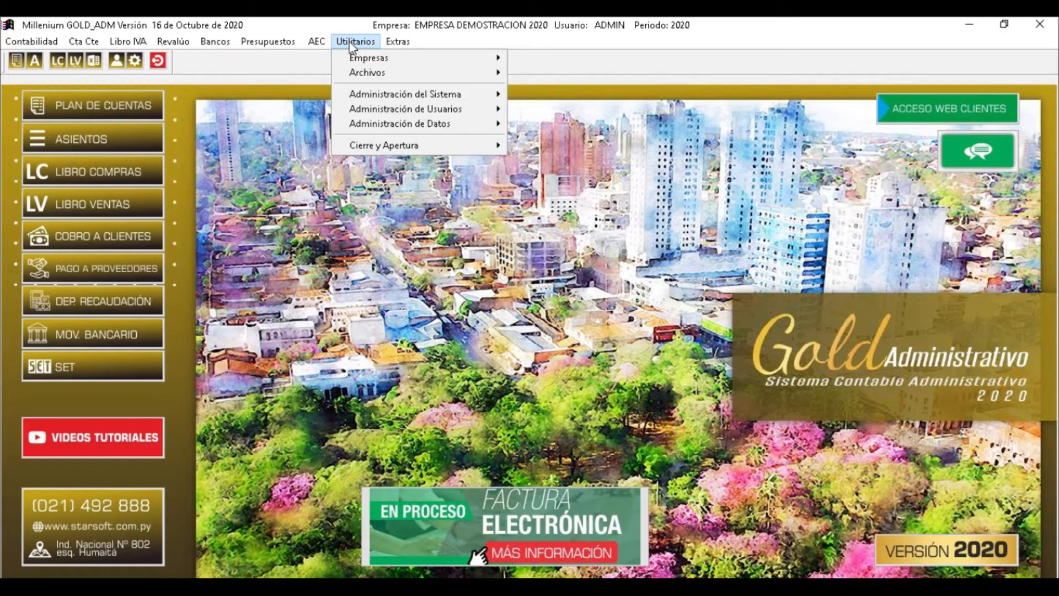
pyautogui.click(366, 72)
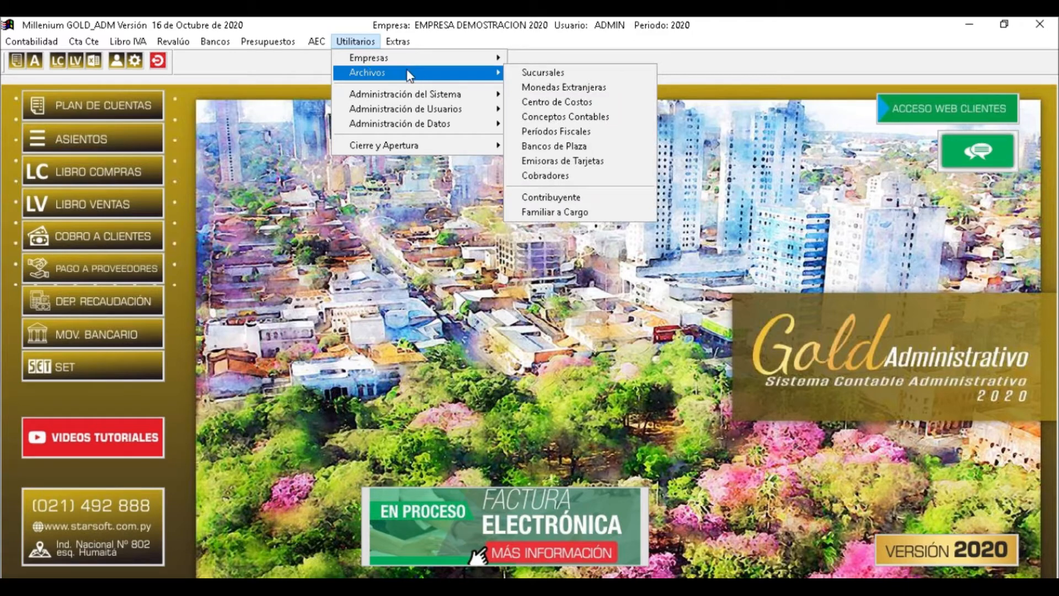
pyautogui.click(594, 129)
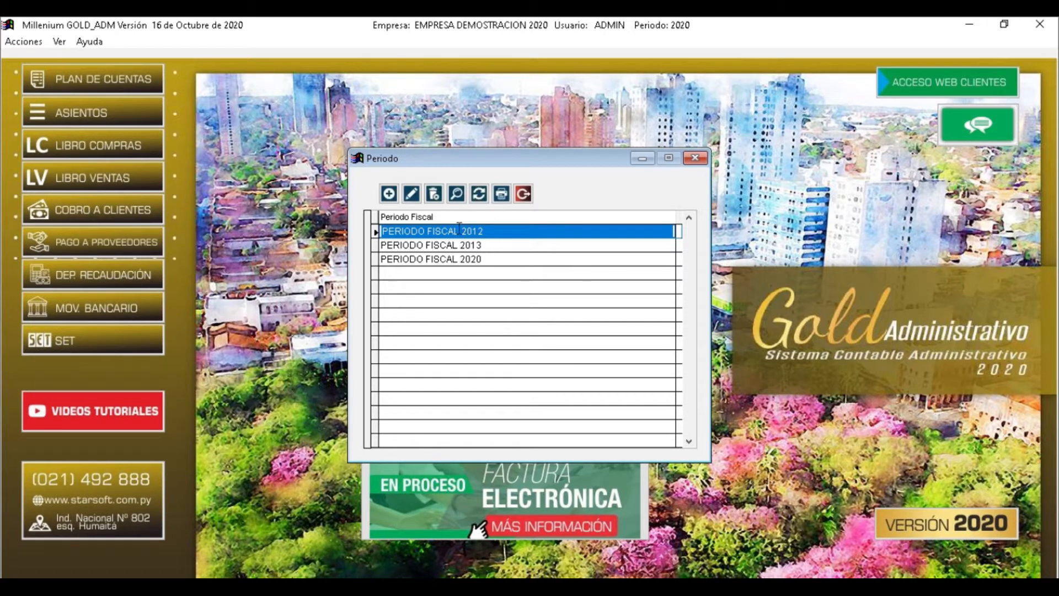
# Add fiscal period 2019 named PERIODO FISCAL 2019
pyautogui.click(389, 193)
pyautogui.write('2019')
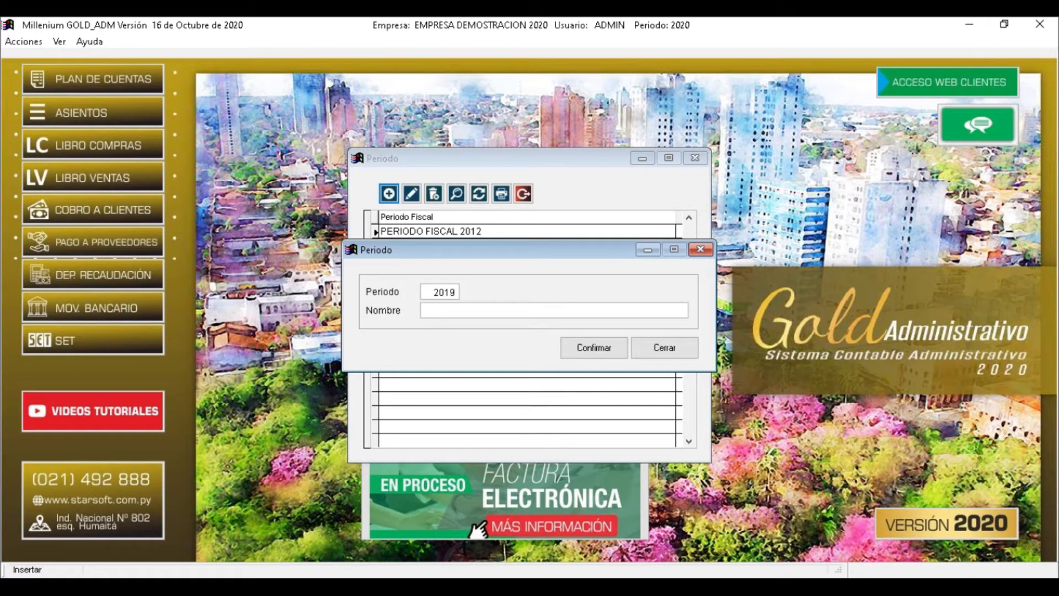
pyautogui.press('Tab')
pyautogui.write('PERIODO FISCAL 2019')
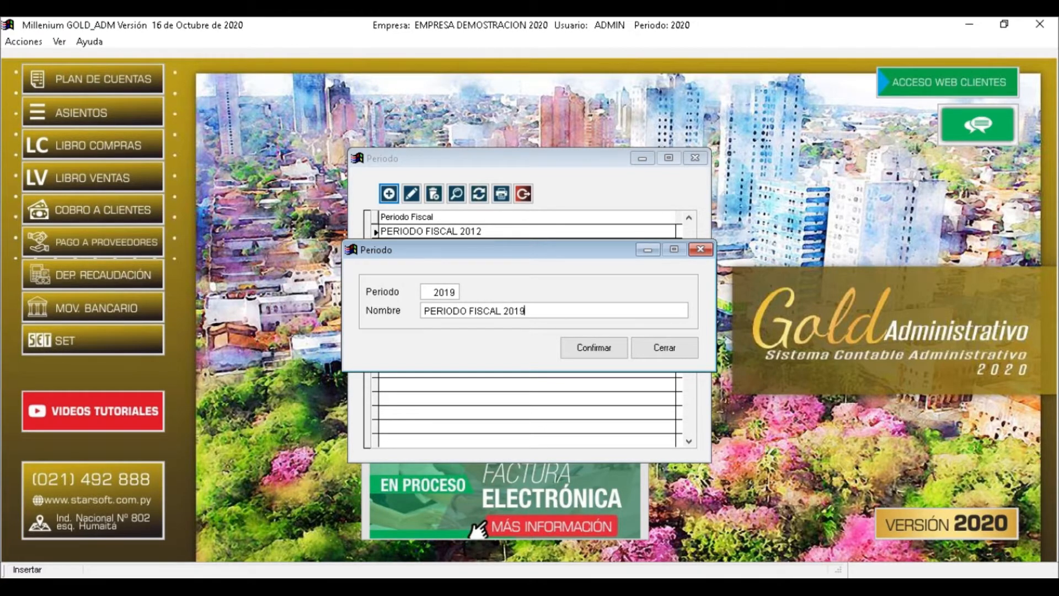
pyautogui.press('Return')
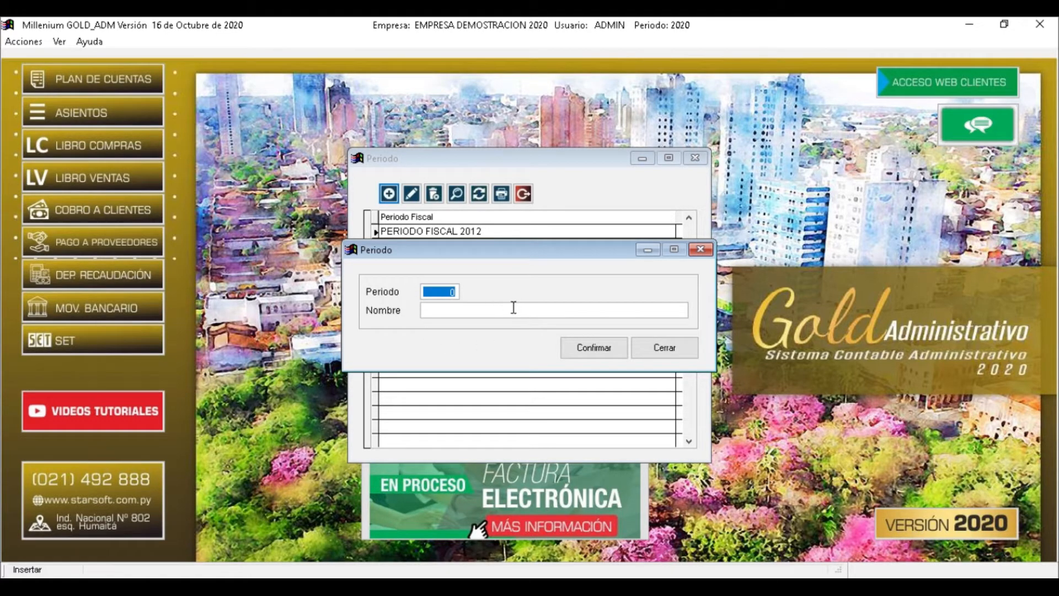
# Close the entry form, check 2019 is listed, and close the fiscal periods list
pyautogui.click(684, 354)
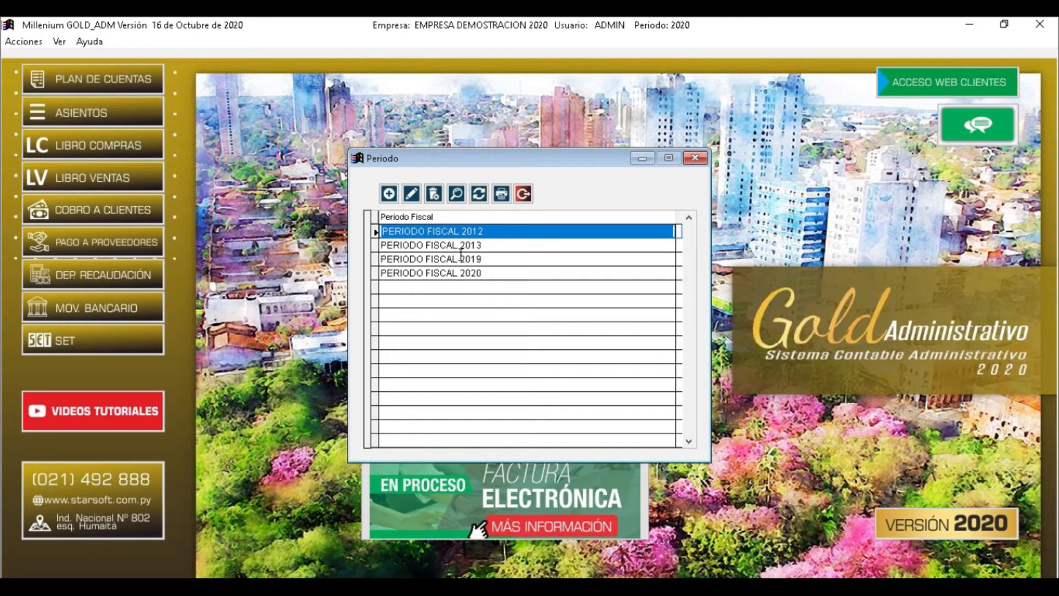
pyautogui.click(443, 258)
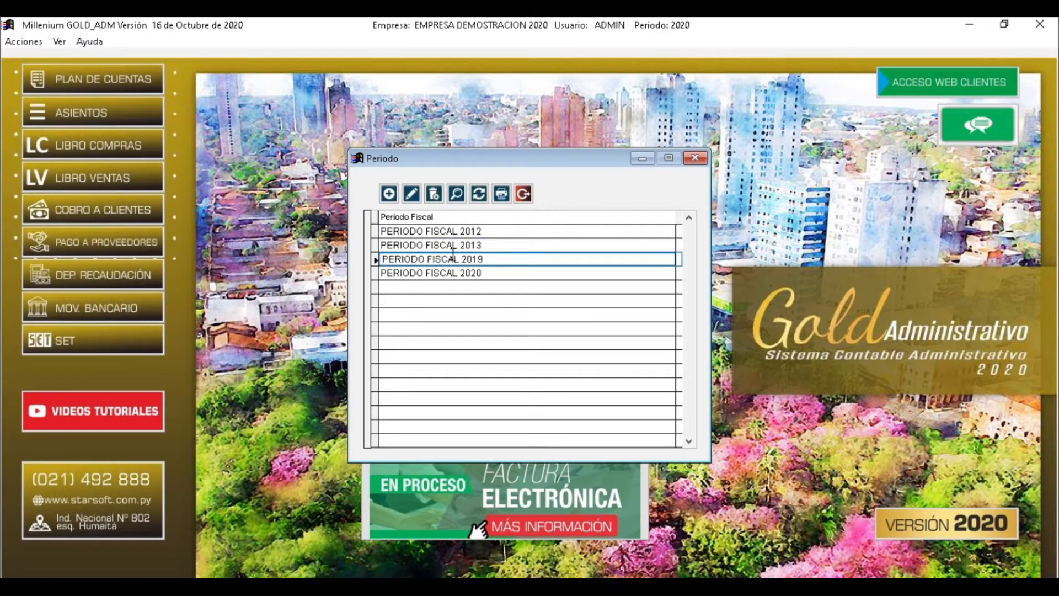
pyautogui.click(530, 195)
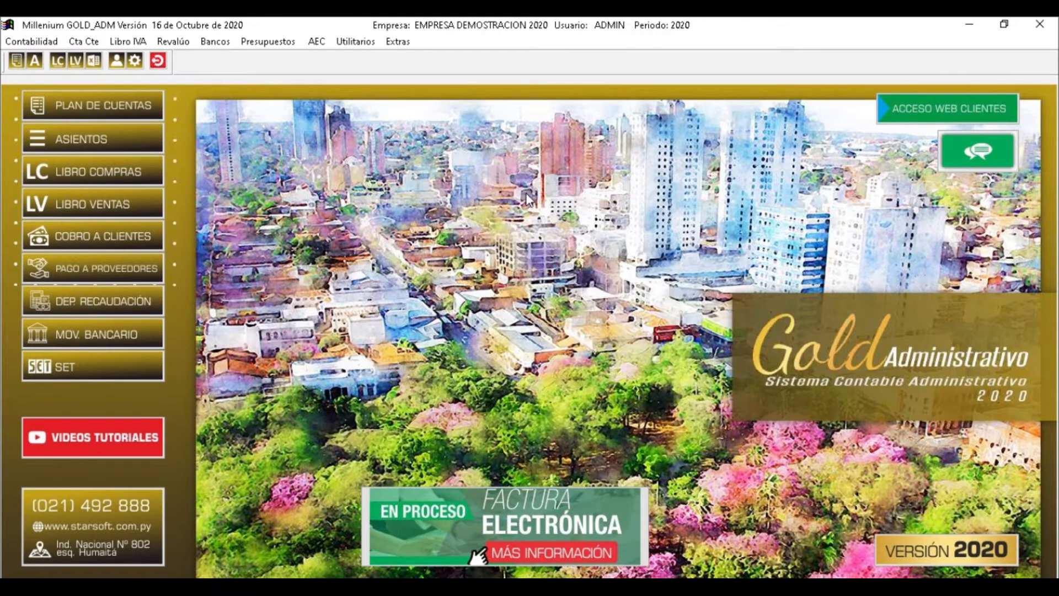
pyautogui.click(354, 45)
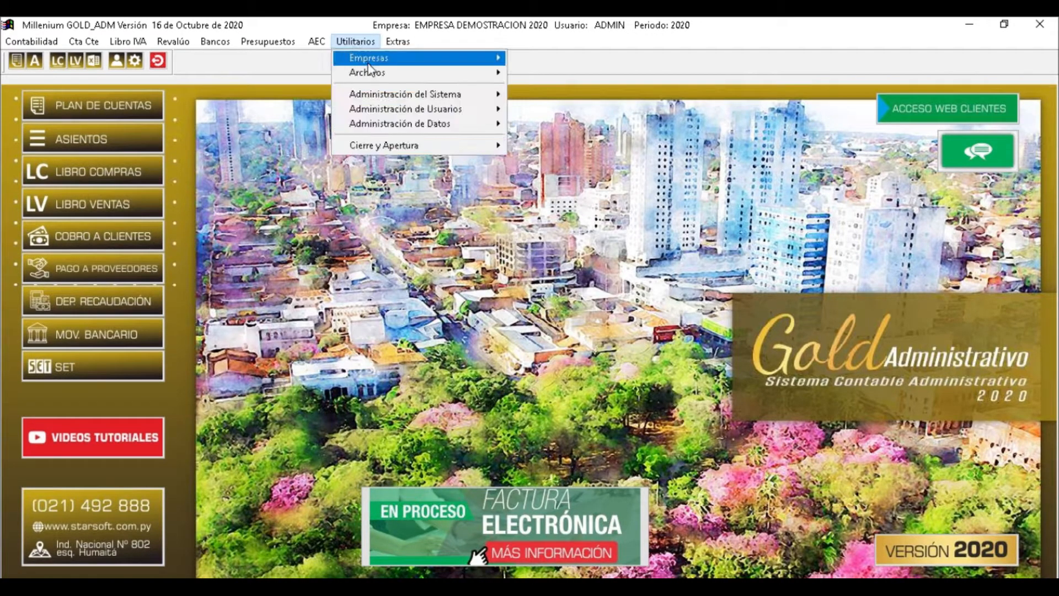
pyautogui.moveTo(368, 62)
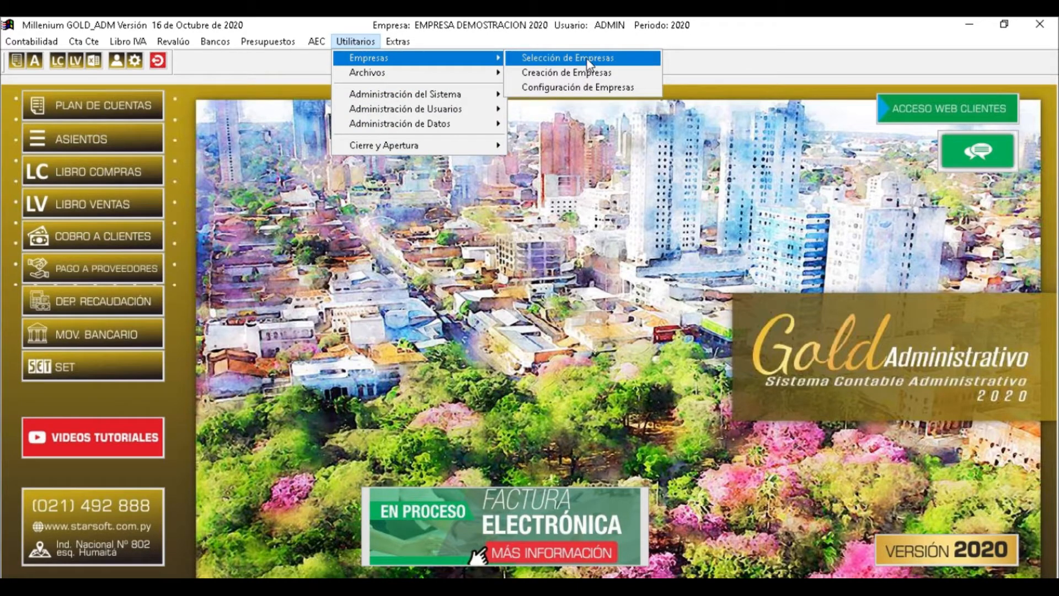
pyautogui.click(589, 58)
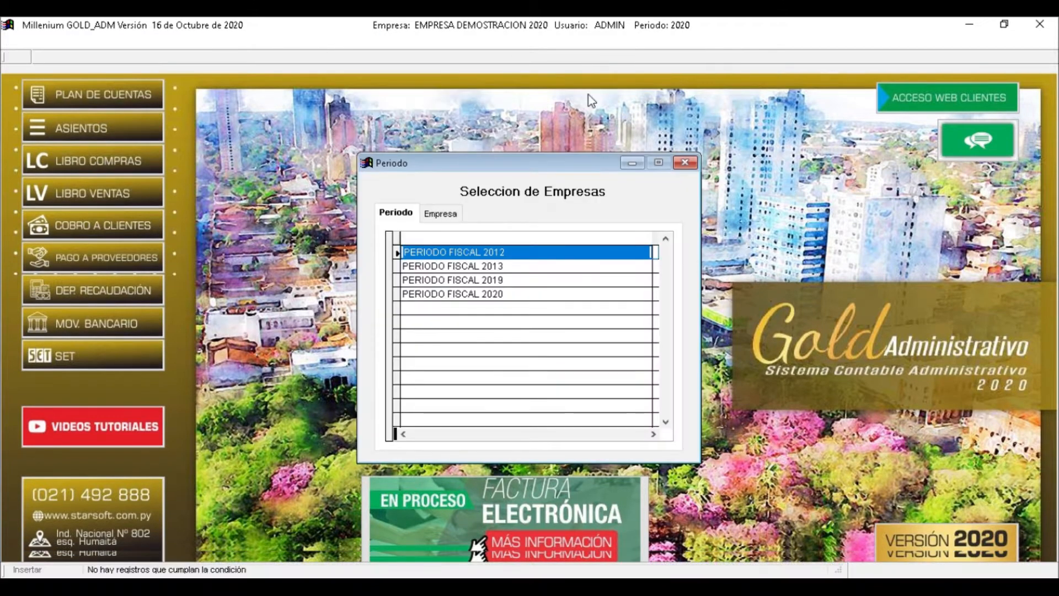
pyautogui.press('Down')
pyautogui.press('Down')
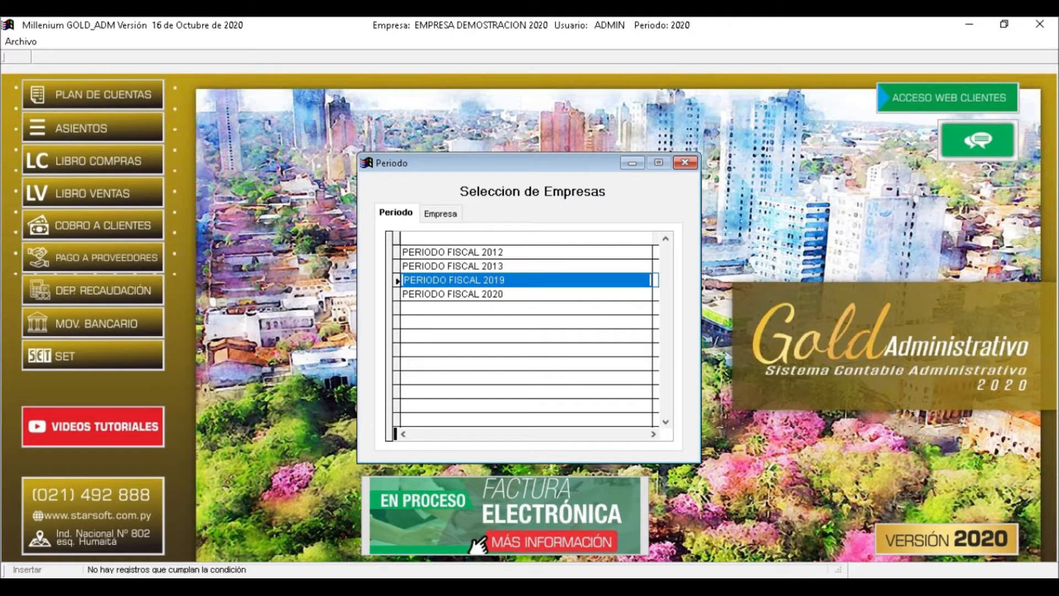
pyautogui.press('Down')
pyautogui.press('Up')
pyautogui.press('Return')
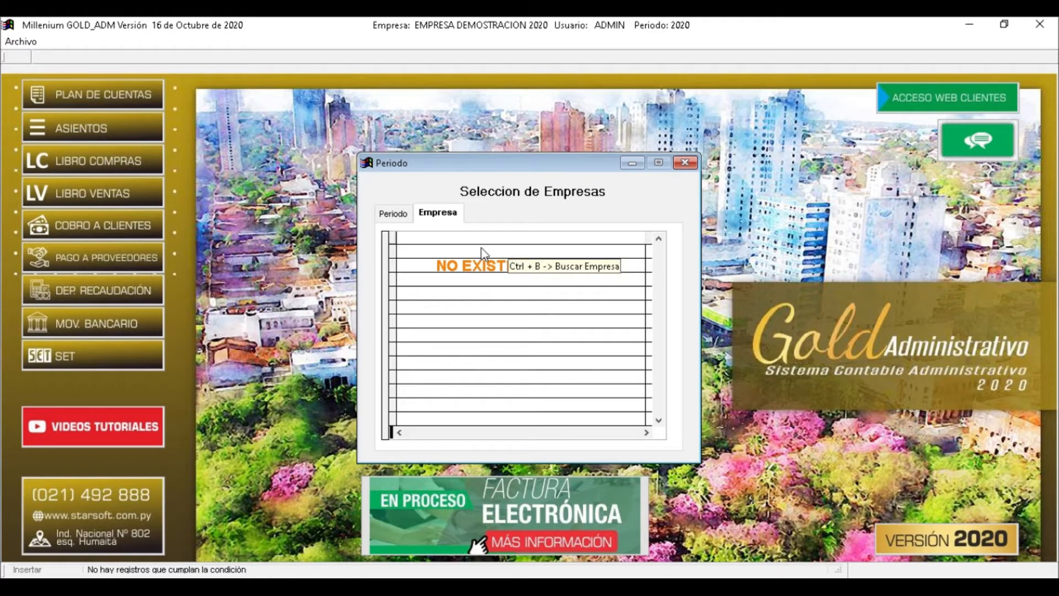
pyautogui.click(394, 214)
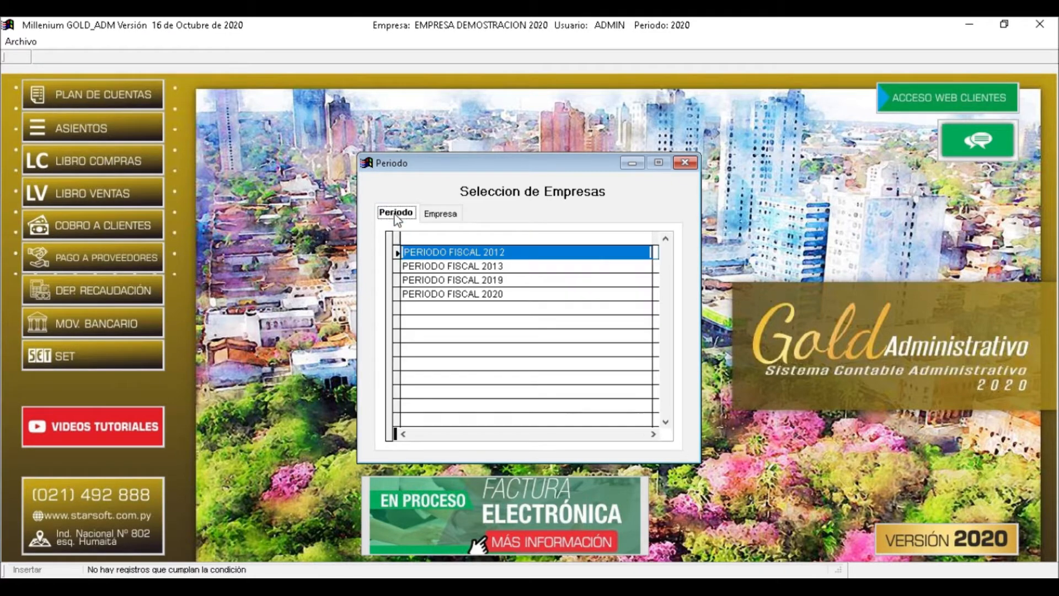
pyautogui.click(483, 298)
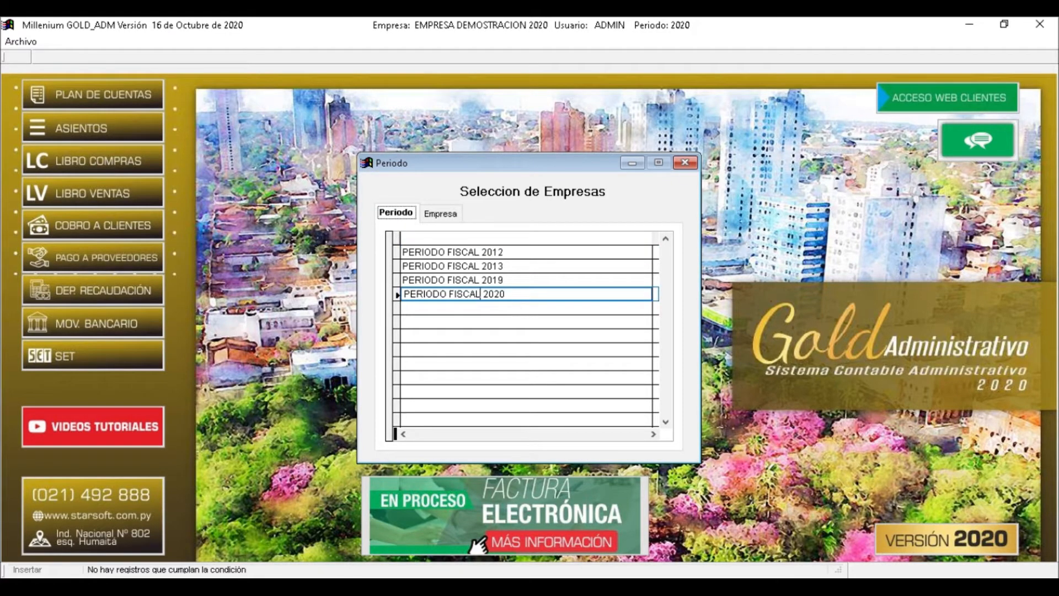
pyautogui.press('Return')
pyautogui.press('Return')
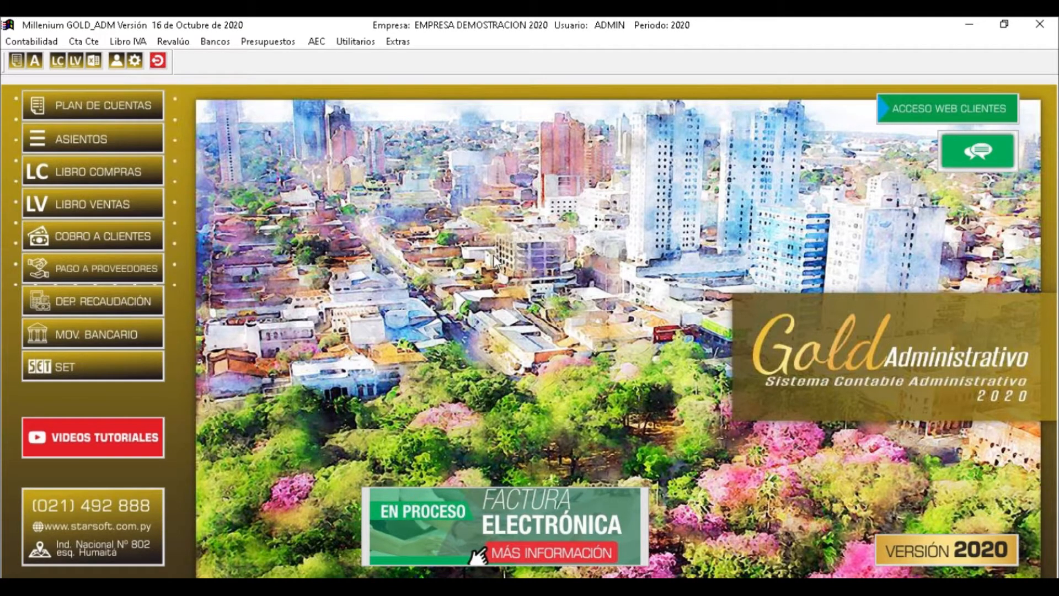
# Open Utilitarios > Empresas > Creación de Empresas and start a new company record
pyautogui.click(357, 45)
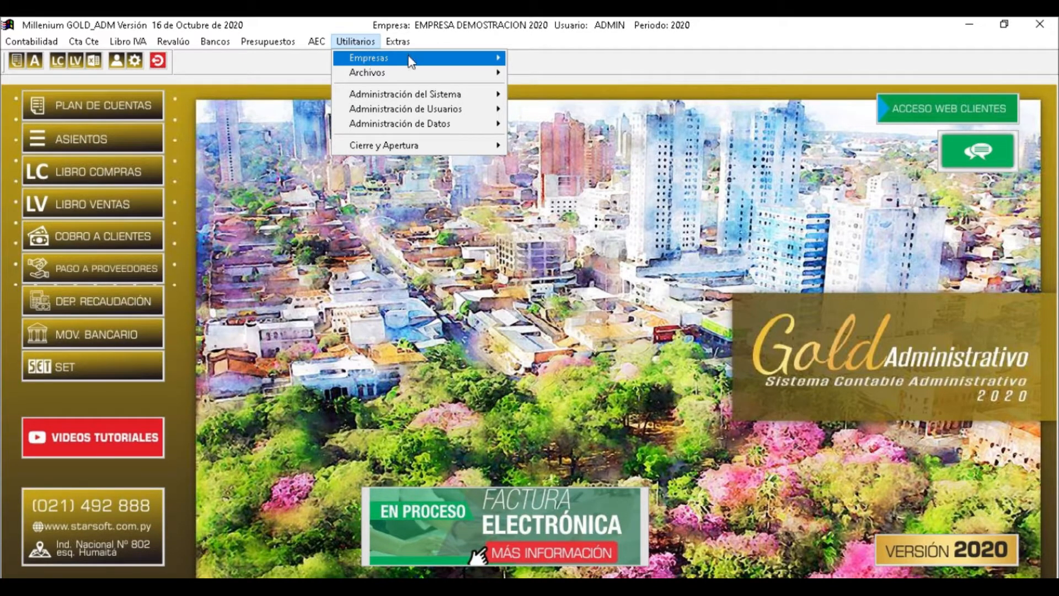
pyautogui.moveTo(486, 62)
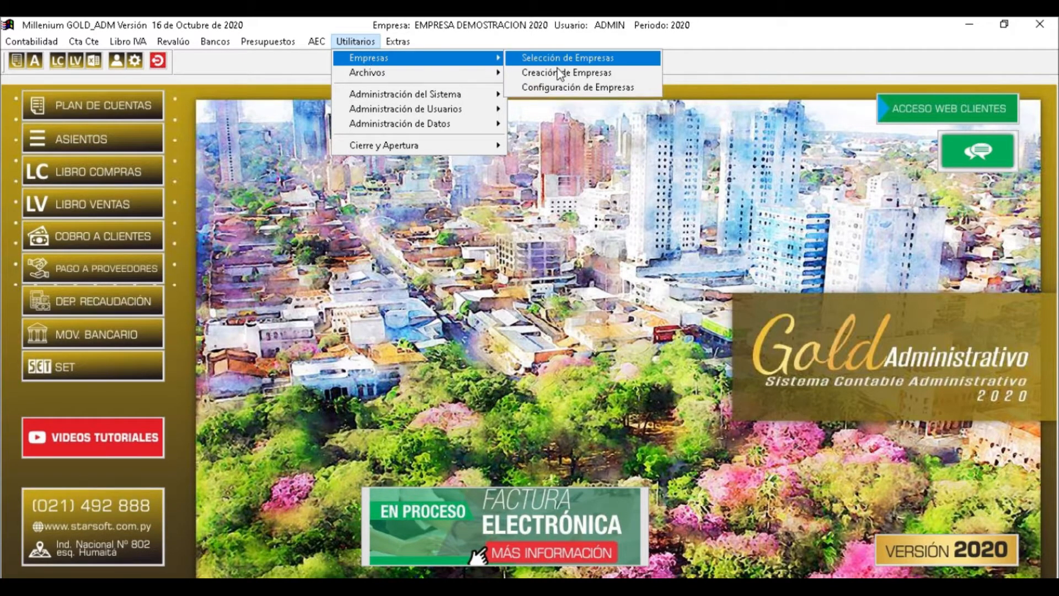
pyautogui.click(602, 74)
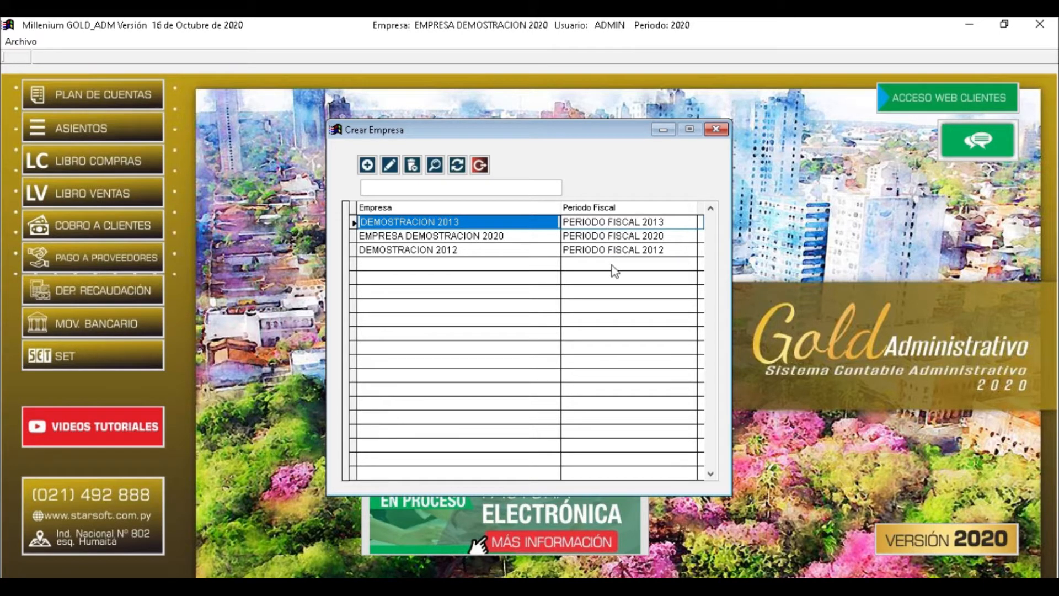
pyautogui.click(367, 166)
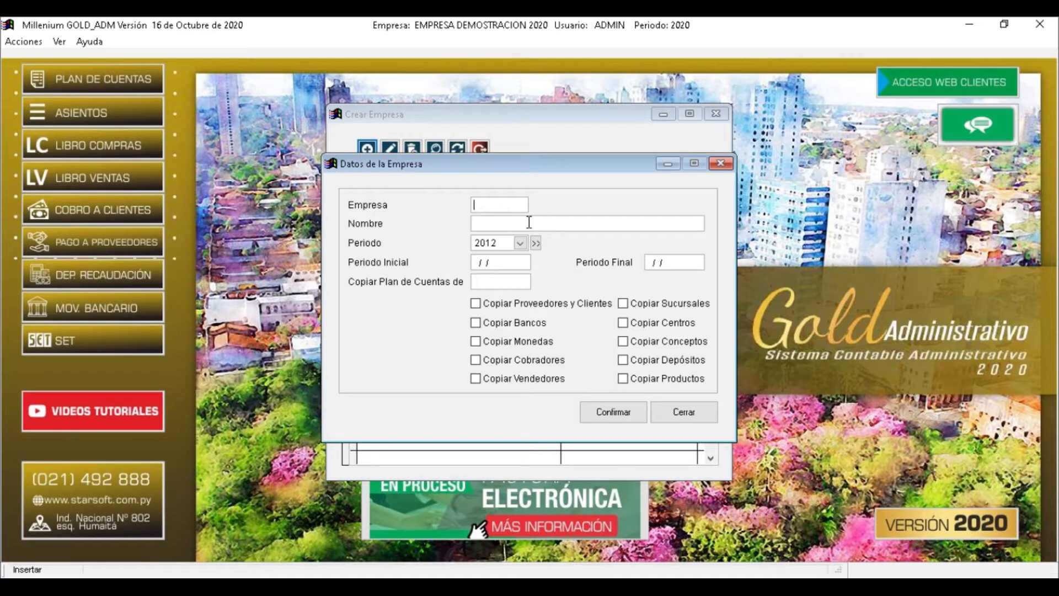
# Enter company code EMP2019 and company name EMPRESA 2019
pyautogui.write('AMLC2019')
pyautogui.moveTo(524, 202); pyautogui.dragTo(455, 209)
pyautogui.write('EMP2019')
pyautogui.press('Tab')
pyautogui.write('EMPRE')
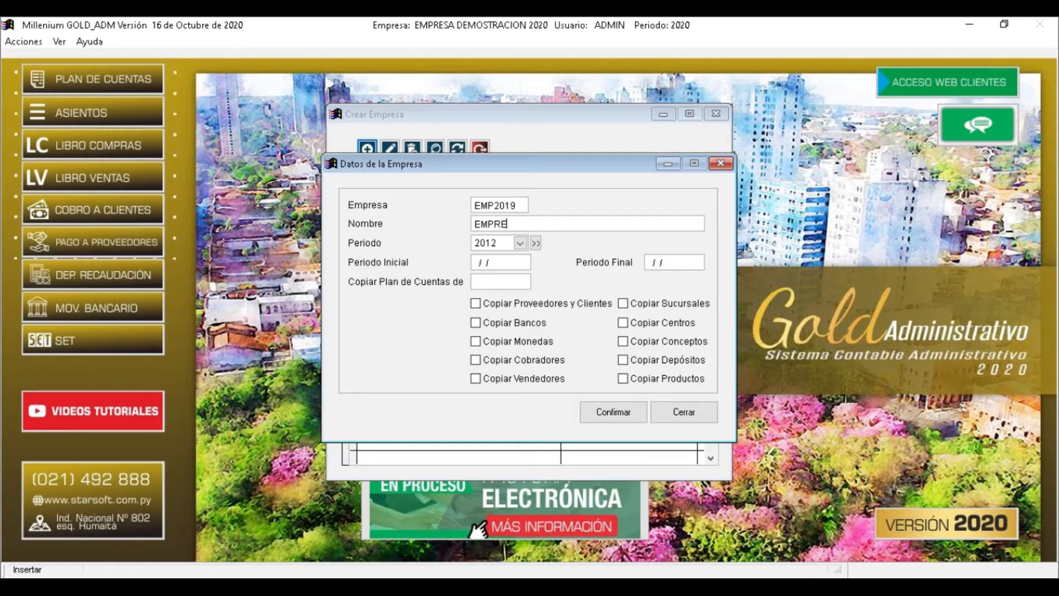
pyautogui.write('SA 2019')
# Set fiscal period 2019, keeping the 01/01/2019 to 31/12/2019 date range
pyautogui.press('Tab')
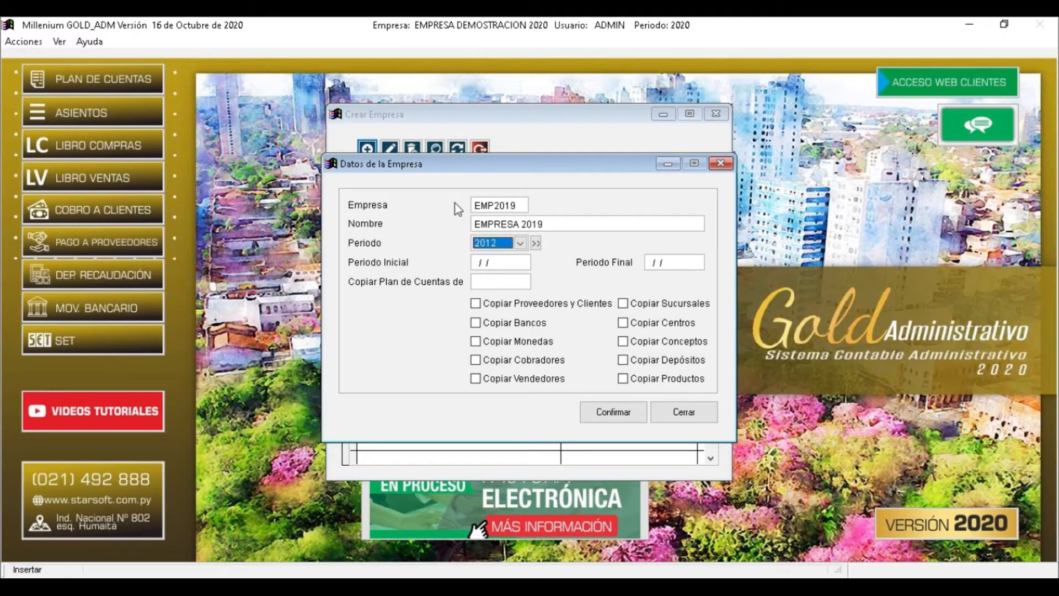
pyautogui.hotkey('alt', 'Down')
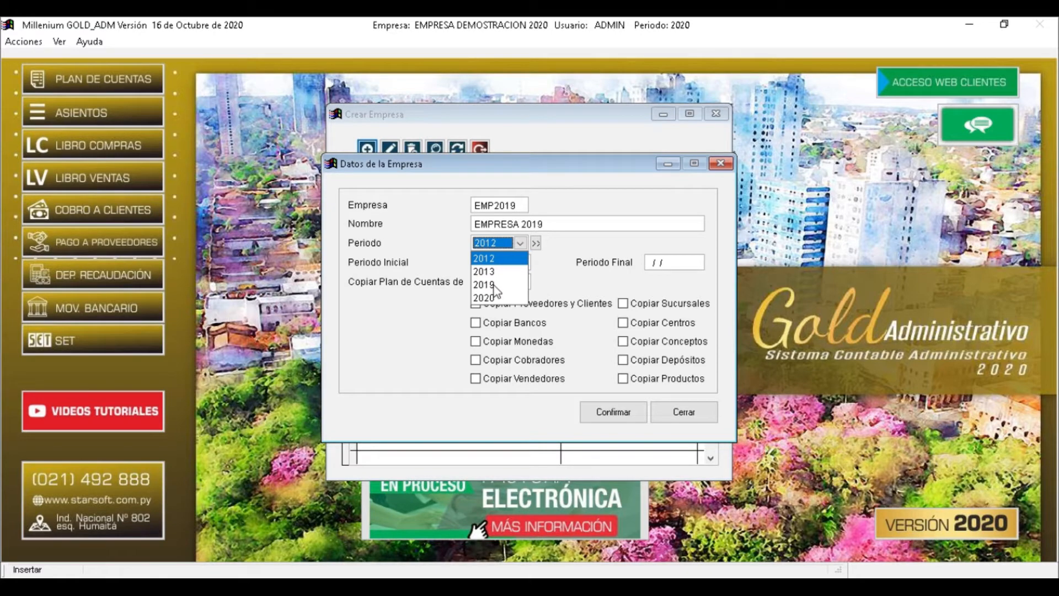
pyautogui.press('Escape')
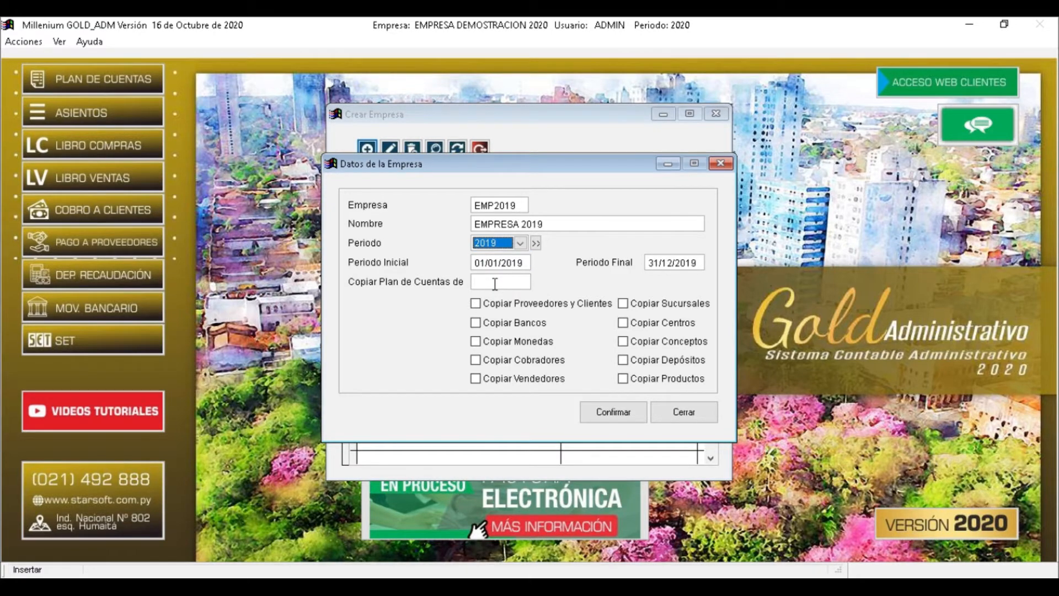
pyautogui.press('Tab')
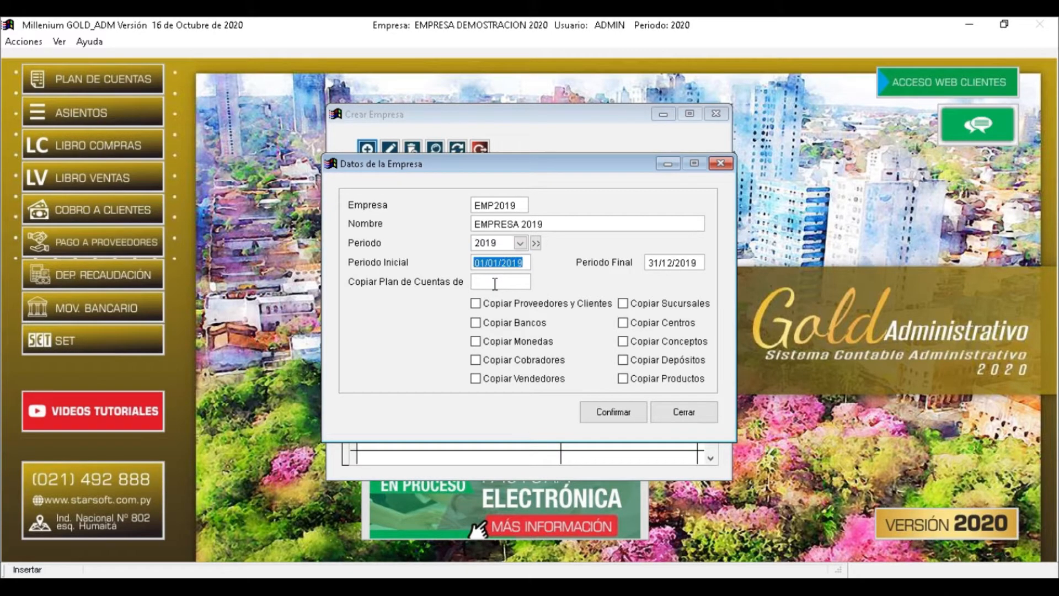
pyautogui.press('Tab')
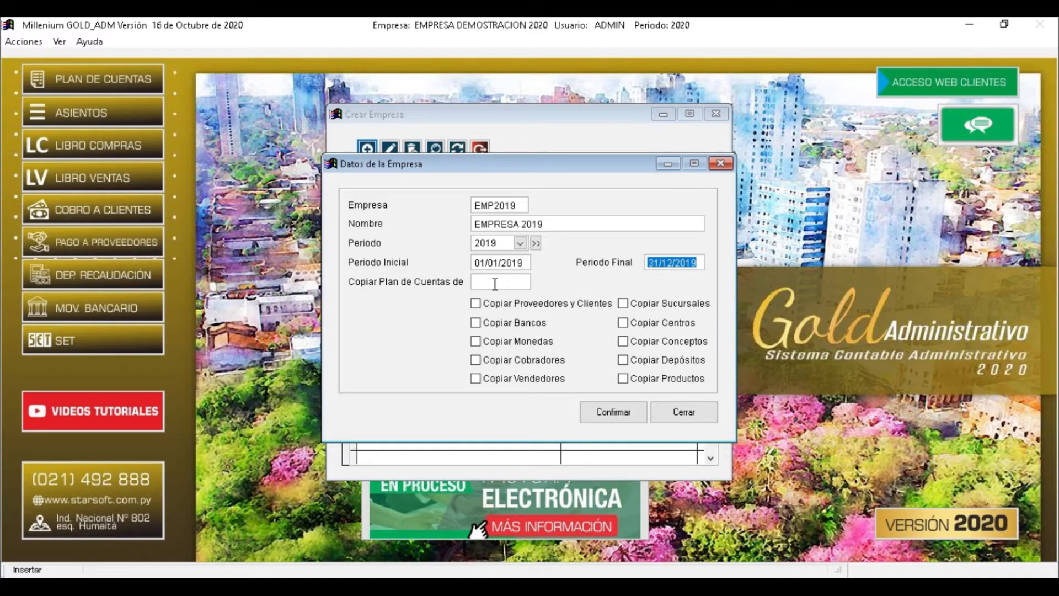
pyautogui.press('Tab')
# Choose DEMO013 as the company to copy the chart of accounts from
pyautogui.write('1')
pyautogui.press('Return')
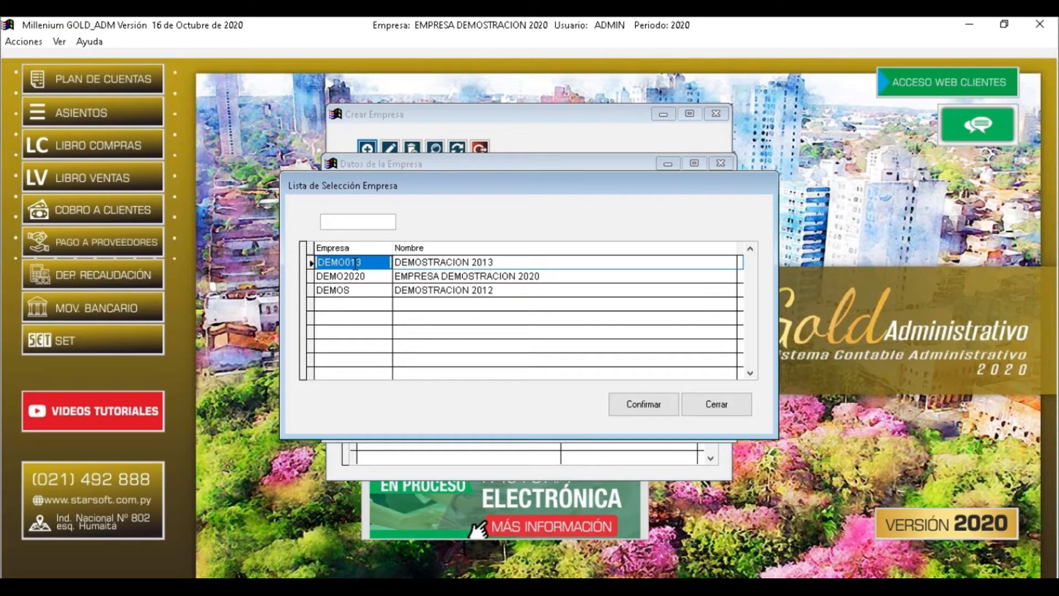
pyautogui.doubleClick(358, 263)
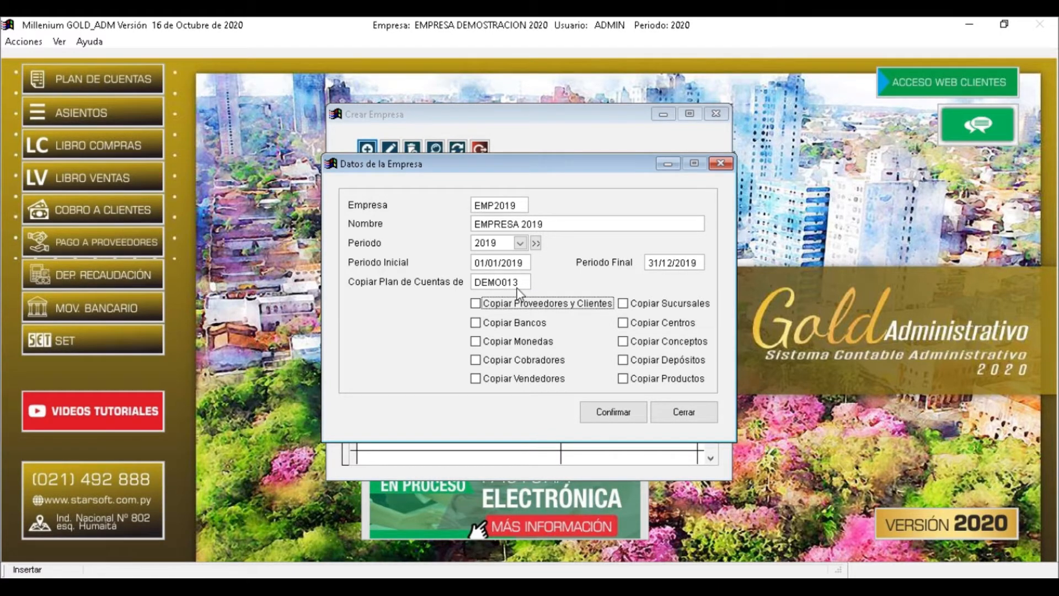
# Tick copying of suppliers/customers, branches, banks, cost centres, currencies, concepts, collectors, deposits and salespeople
pyautogui.click(488, 305)
pyautogui.click(642, 303)
pyautogui.click(489, 322)
pyautogui.click(639, 323)
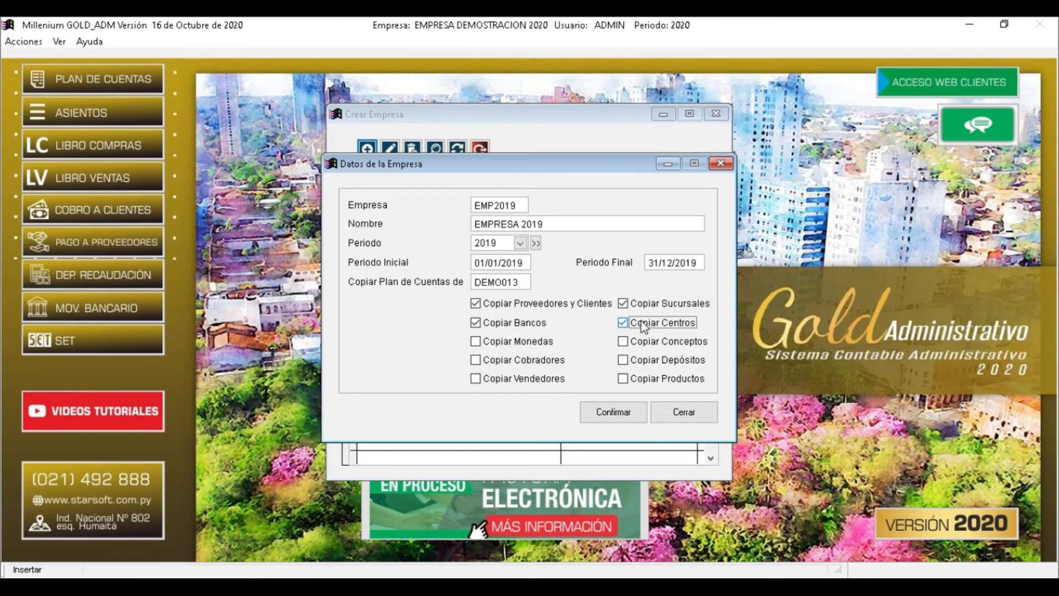
pyautogui.click(479, 343)
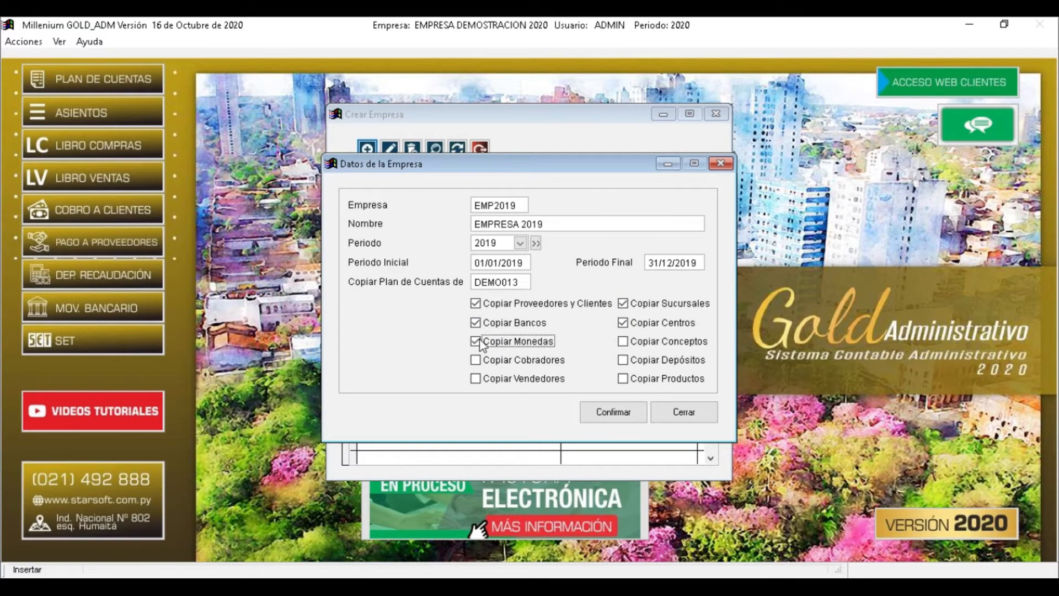
pyautogui.click(646, 343)
pyautogui.click(488, 361)
pyautogui.click(656, 362)
pyautogui.click(502, 380)
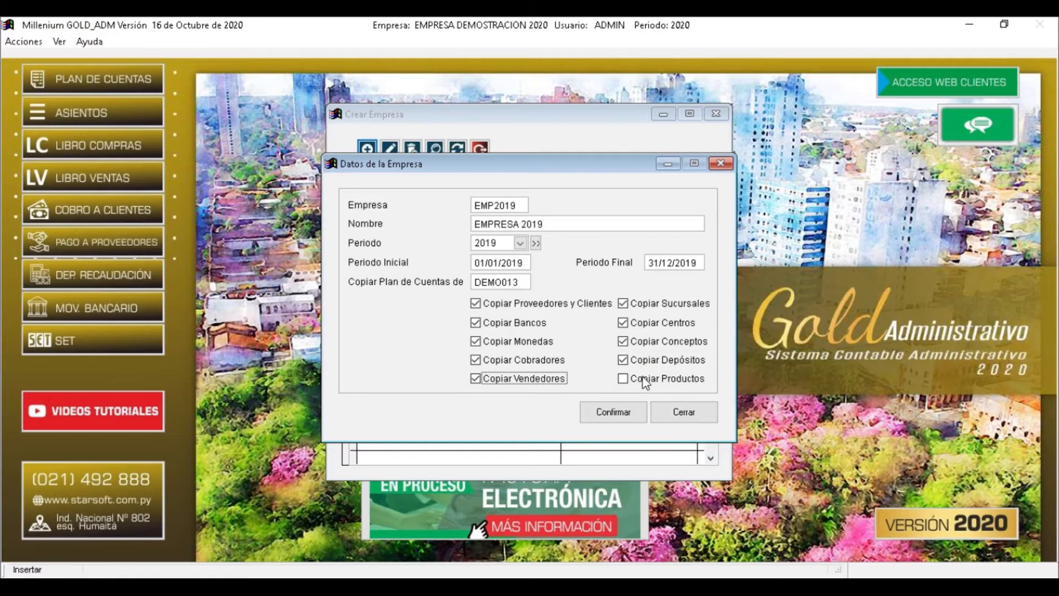
# Confirm creation, close the company form, check EMPRESA 2019 is listed, and close the list
pyautogui.click(624, 411)
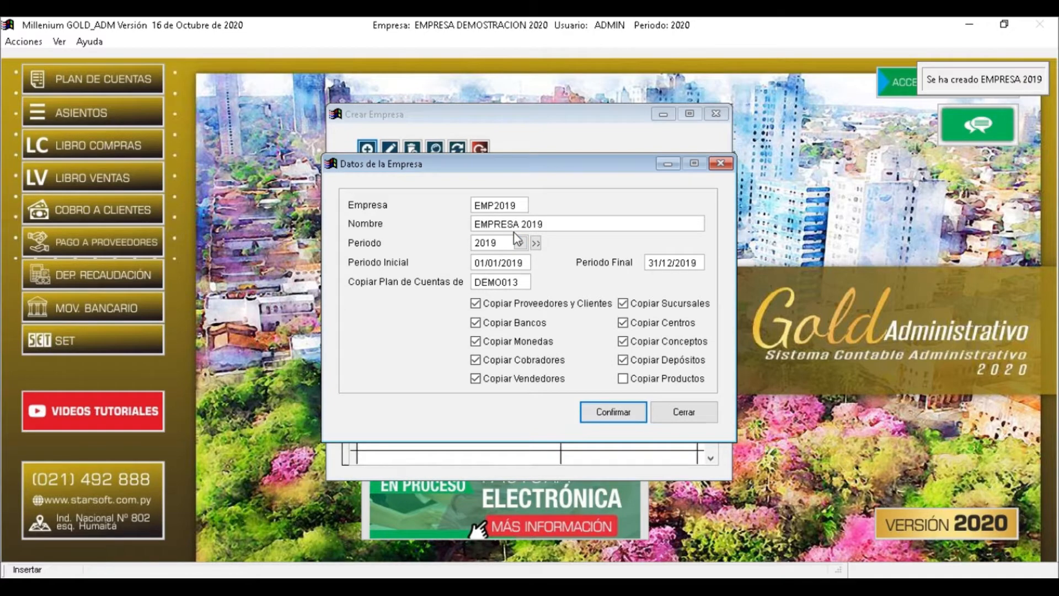
pyautogui.click(960, 77)
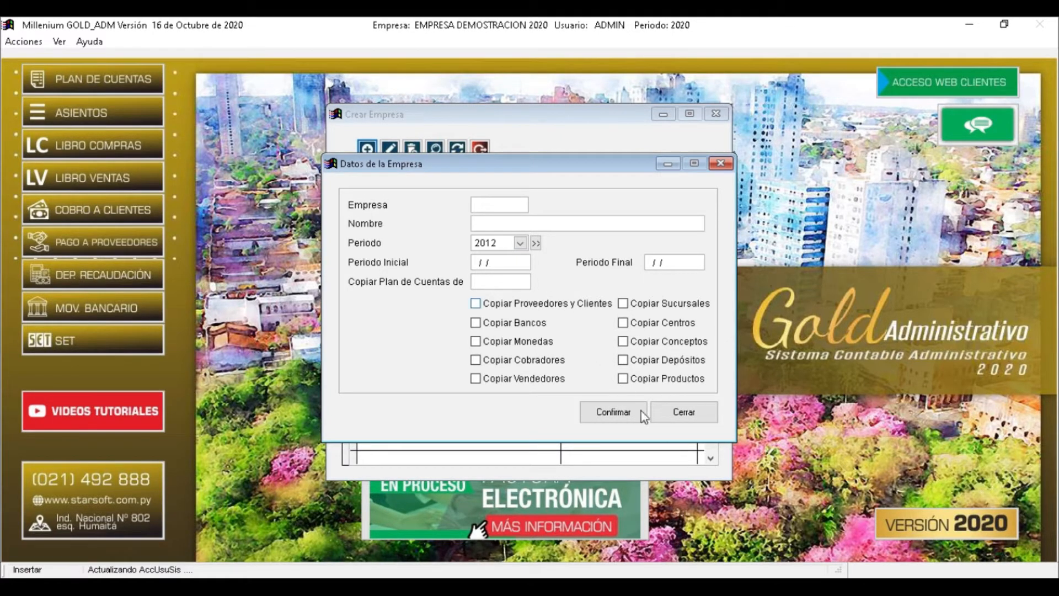
pyautogui.click(691, 415)
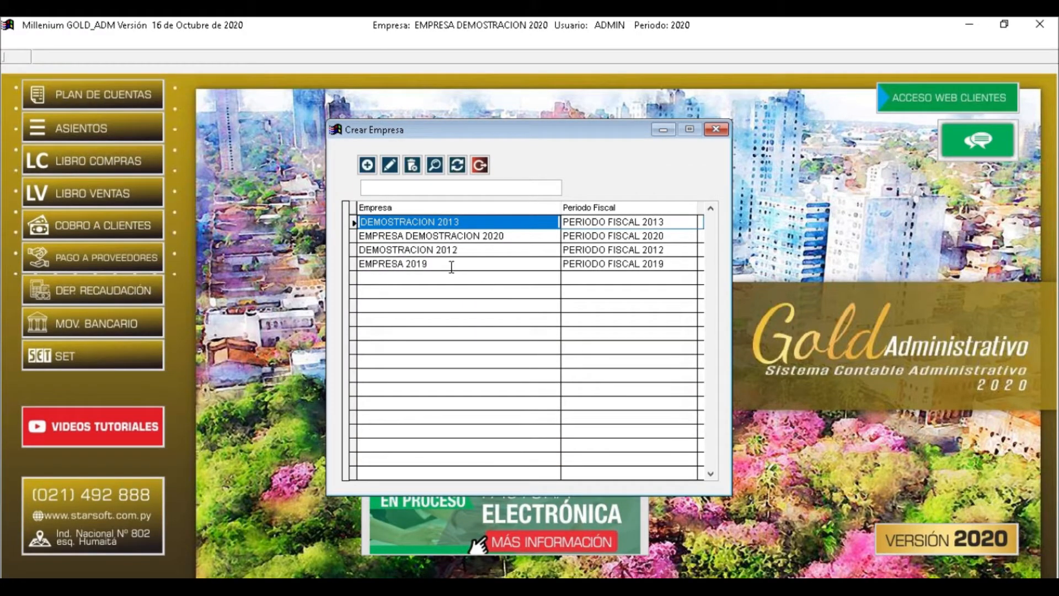
pyautogui.click(436, 263)
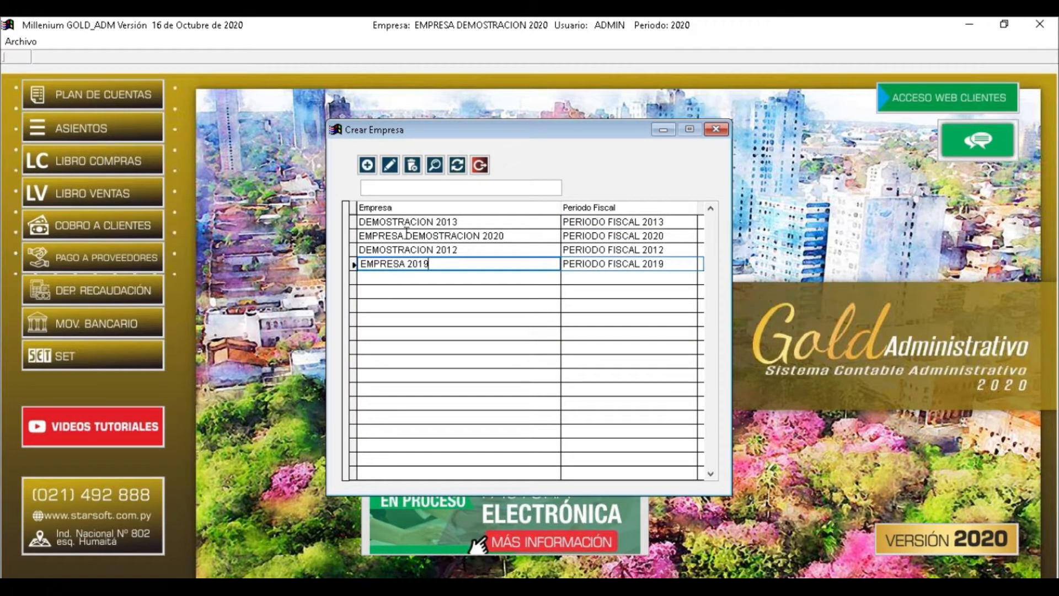
pyautogui.moveTo(671, 263); pyautogui.dragTo(535, 269)
pyautogui.click(445, 263)
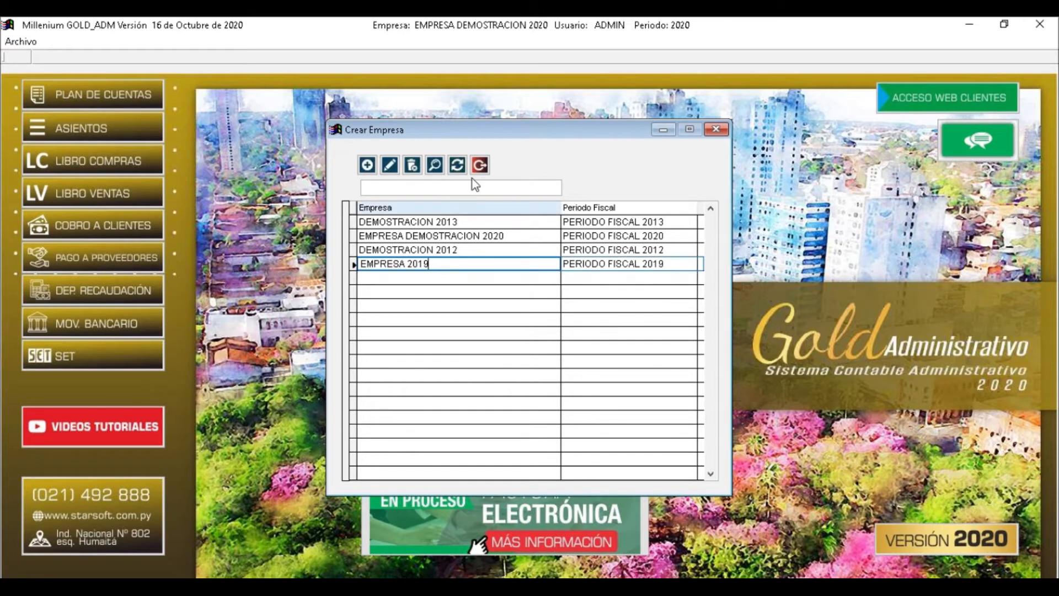
pyautogui.click(480, 165)
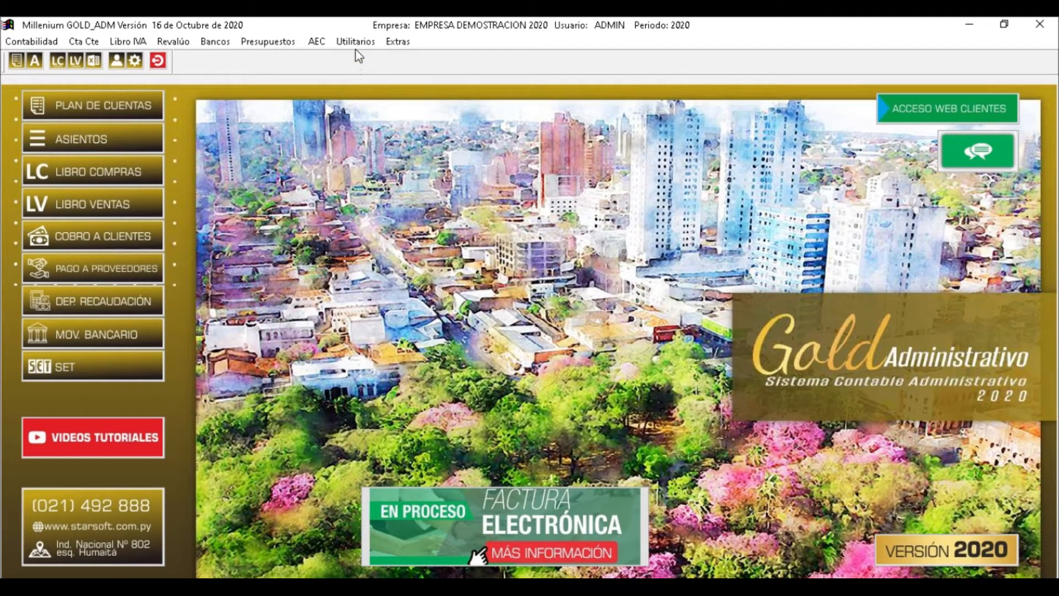
# In Selección de Empresas, pick PERIODO FISCAL 2019 and open EMPRESA 2019
pyautogui.click(356, 43)
pyautogui.moveTo(397, 57)
pyautogui.click(536, 57)
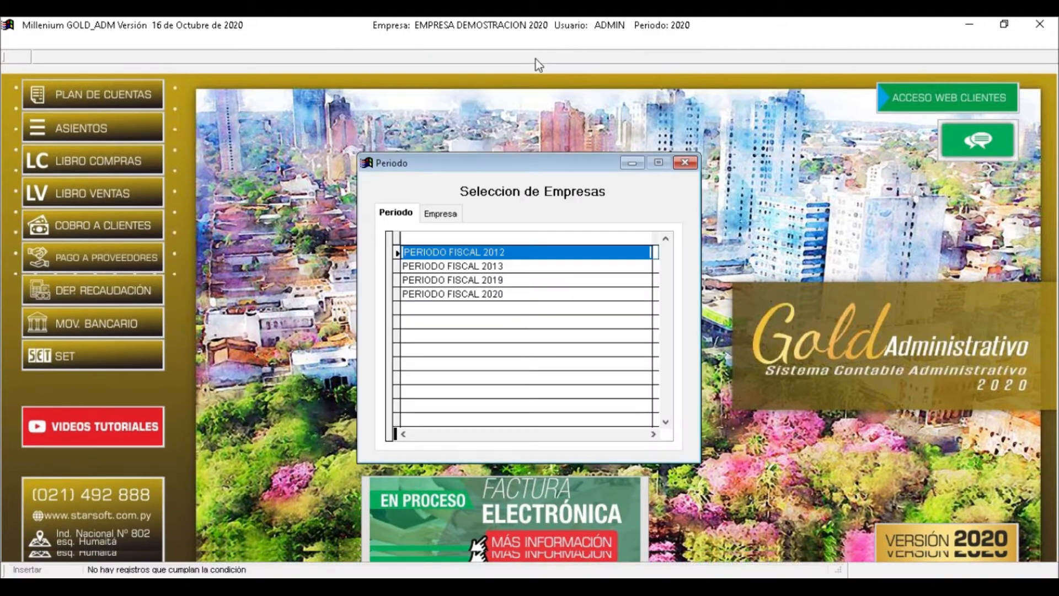
pyautogui.press('Down')
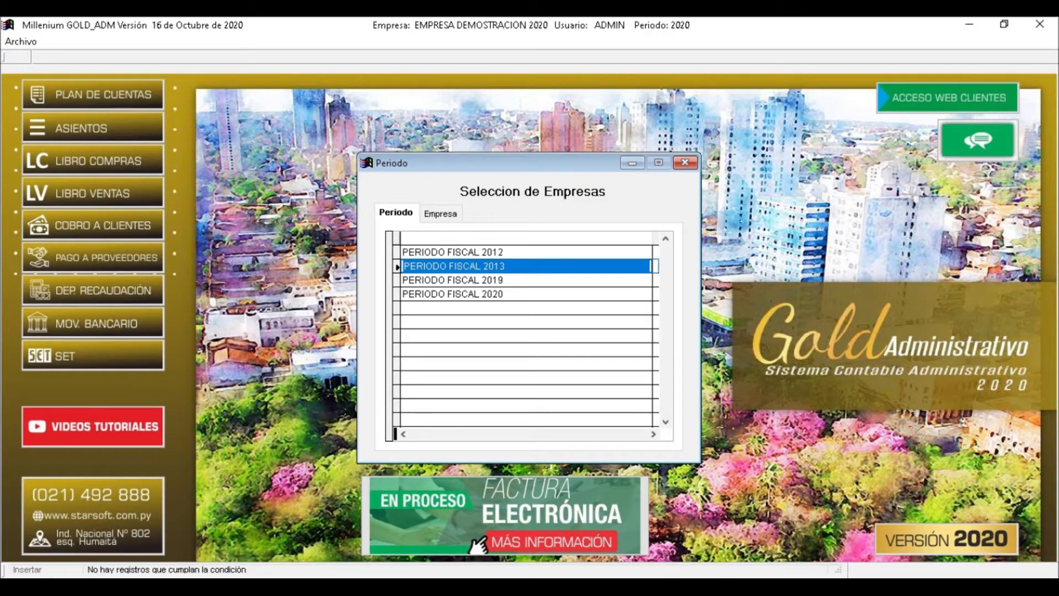
pyautogui.press('Down')
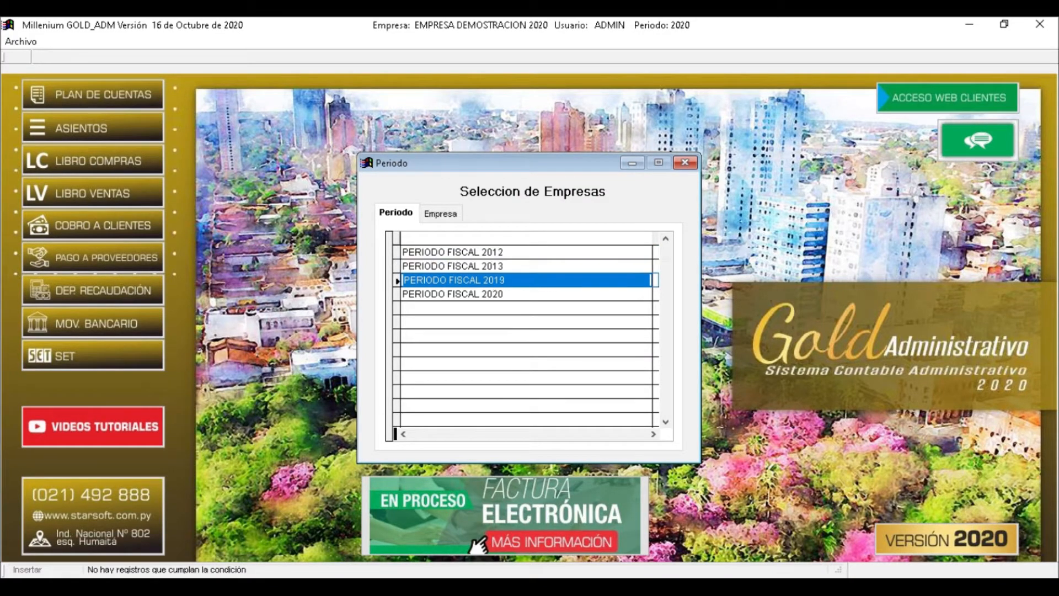
pyautogui.press('Return')
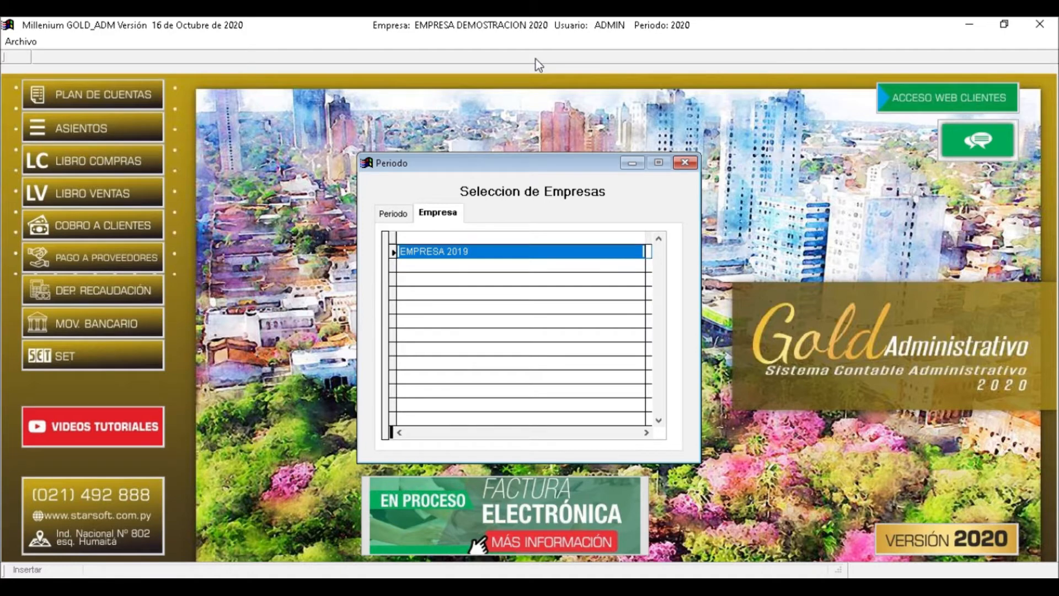
pyautogui.press('Return')
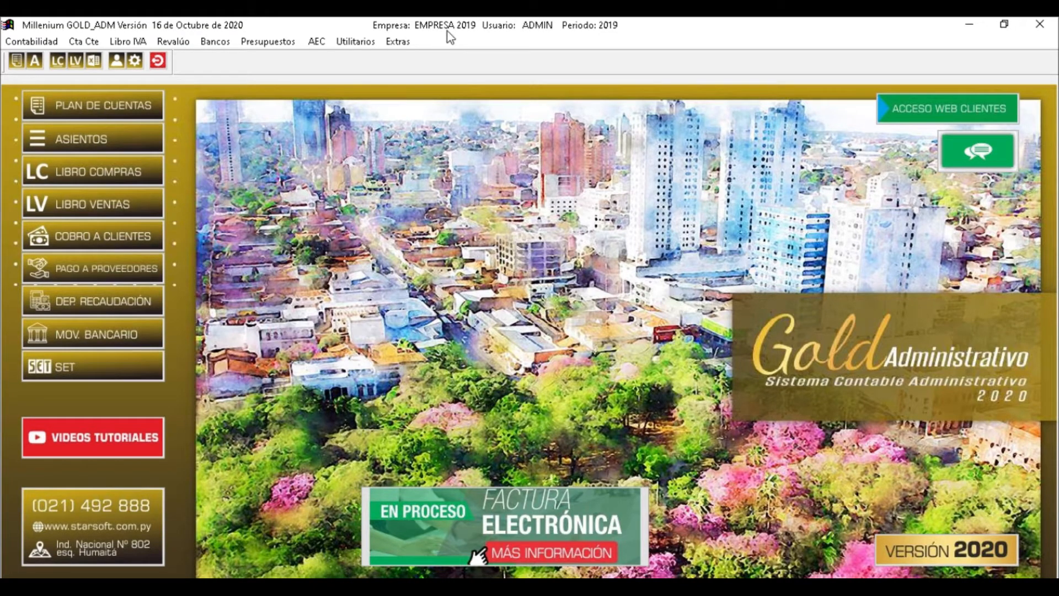
# Dismiss the window menu, then in Selección de Empresas open EMPRESA DEMOSTRACION 2020 for period 2020
pyautogui.rightClick(616, 27)
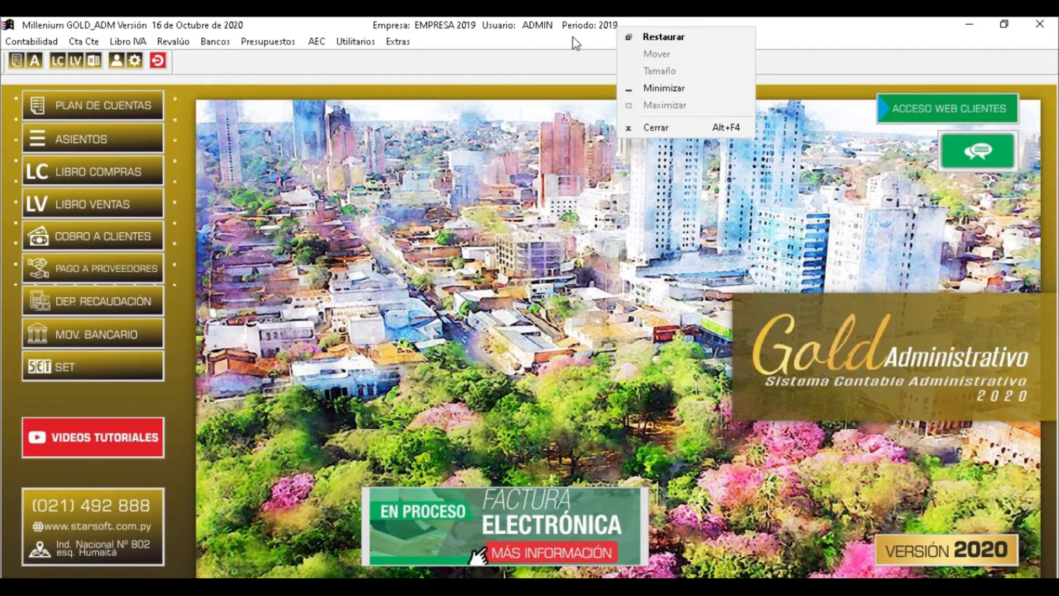
pyautogui.click(574, 37)
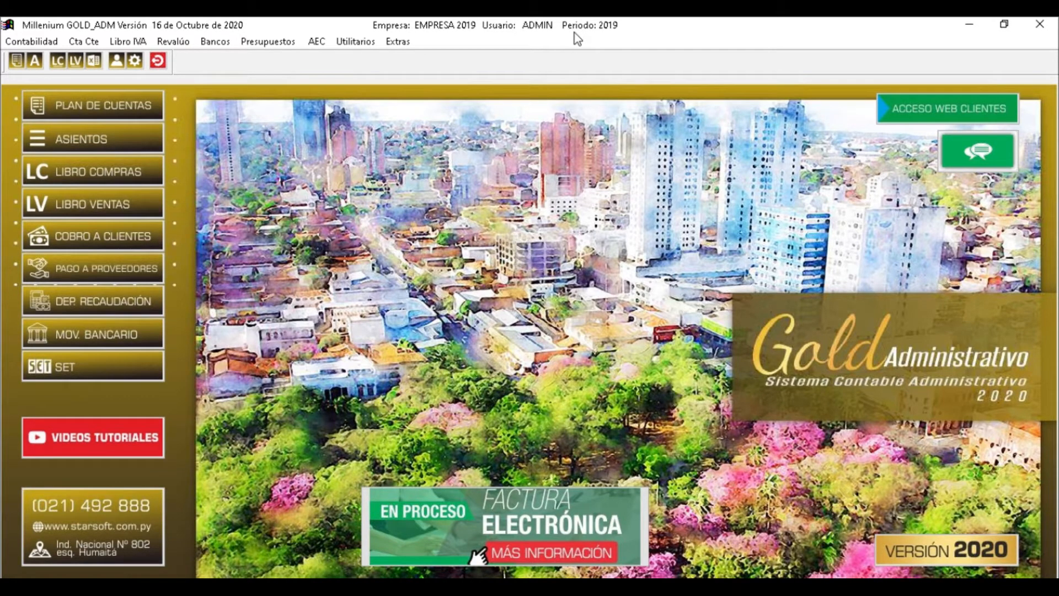
pyautogui.click(356, 43)
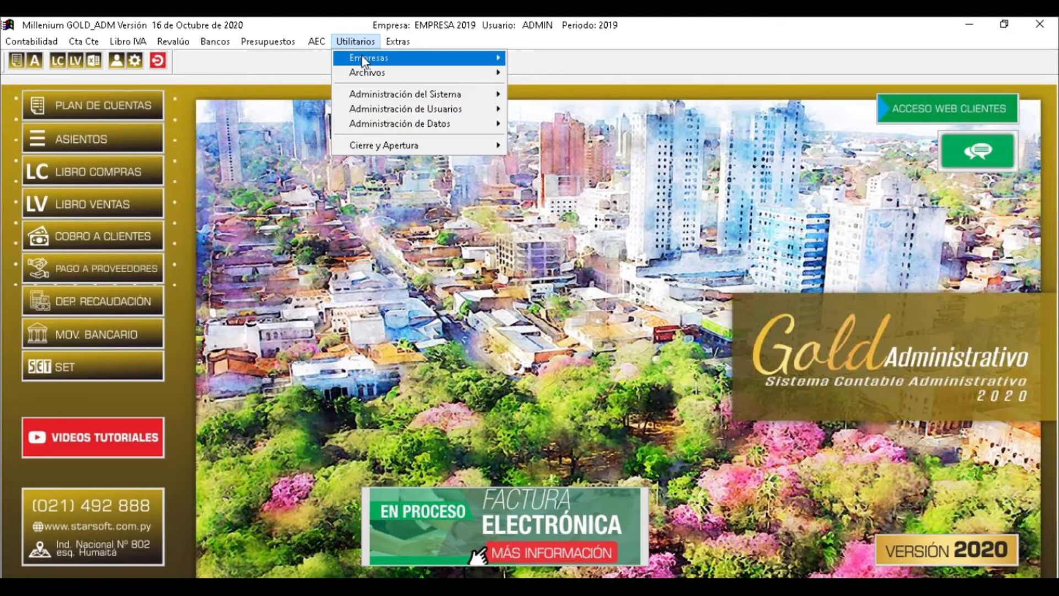
pyautogui.moveTo(364, 60)
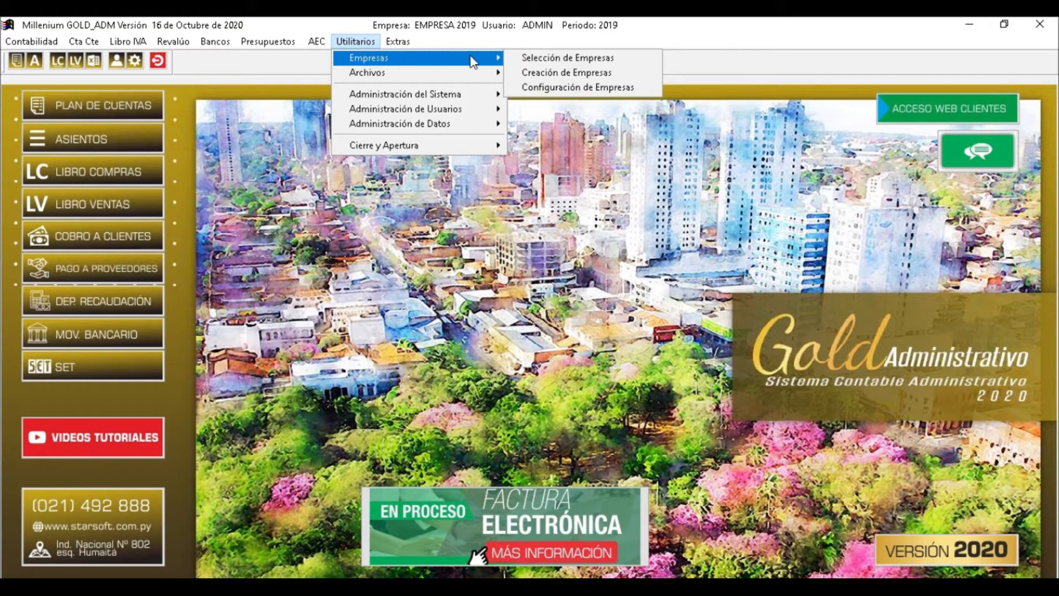
pyautogui.click(541, 58)
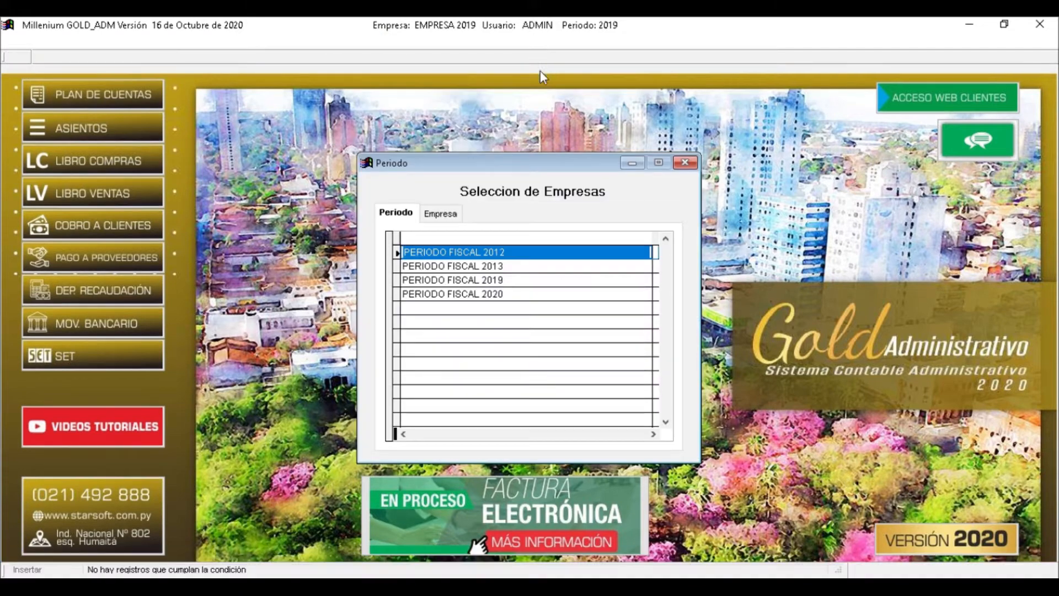
pyautogui.click(514, 294)
pyautogui.press('Return')
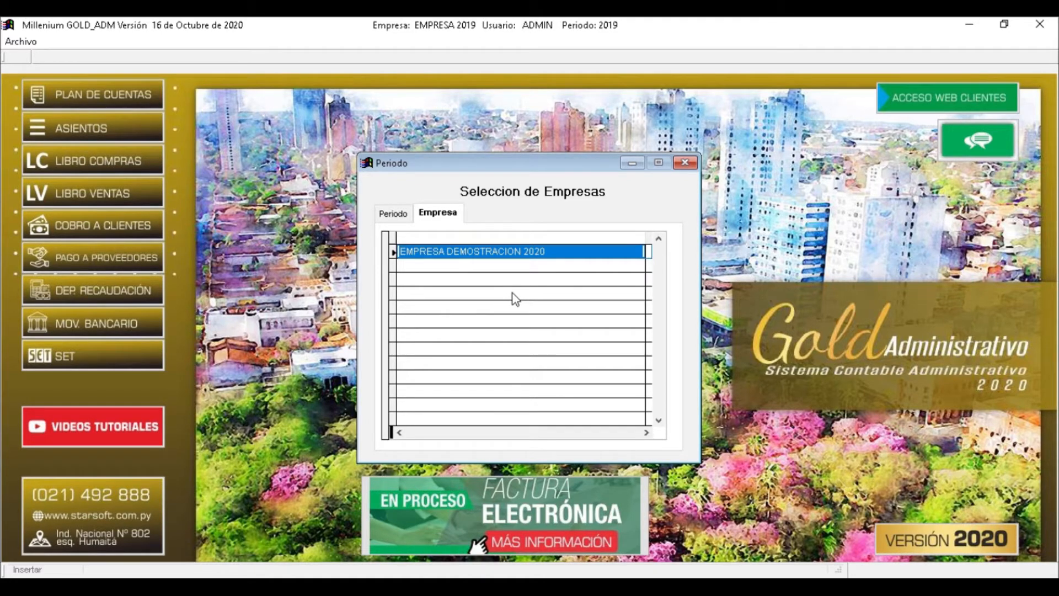
pyautogui.press('Return')
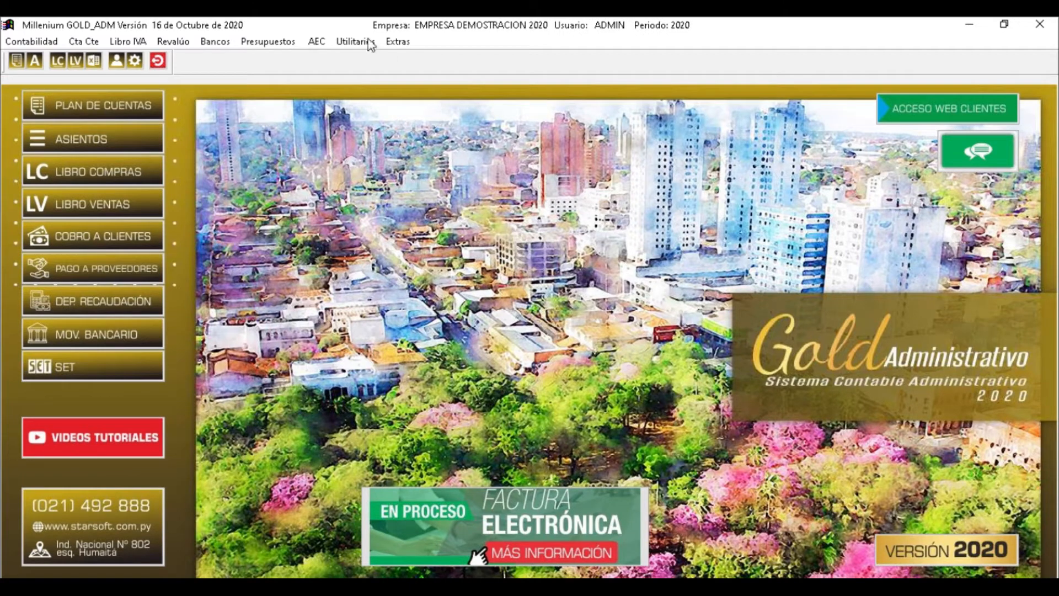
# Open Utilitarios > Empresas > Configuración de Empresas
pyautogui.click(351, 44)
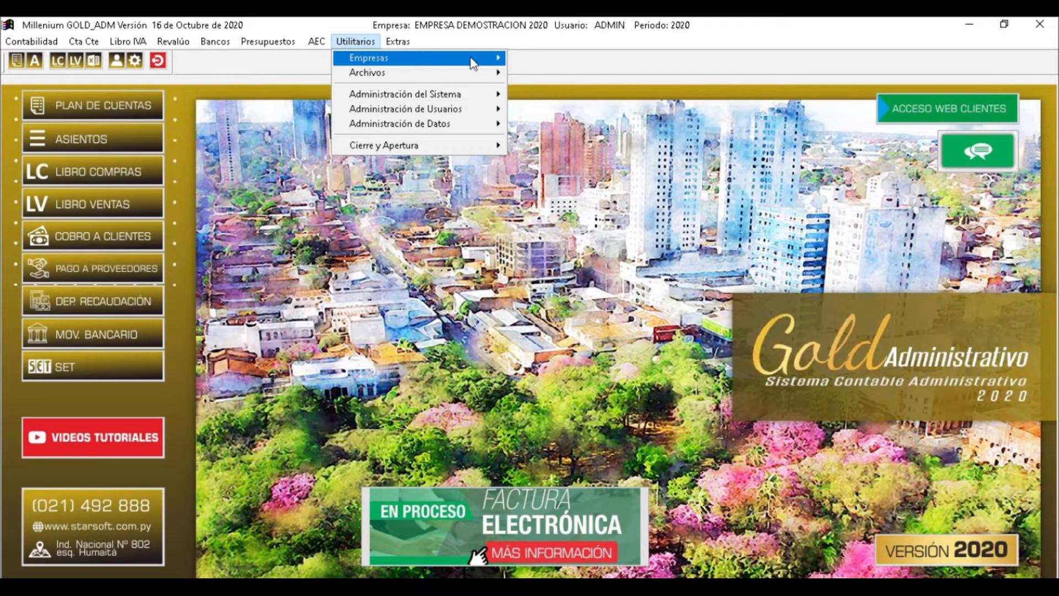
pyautogui.moveTo(473, 58)
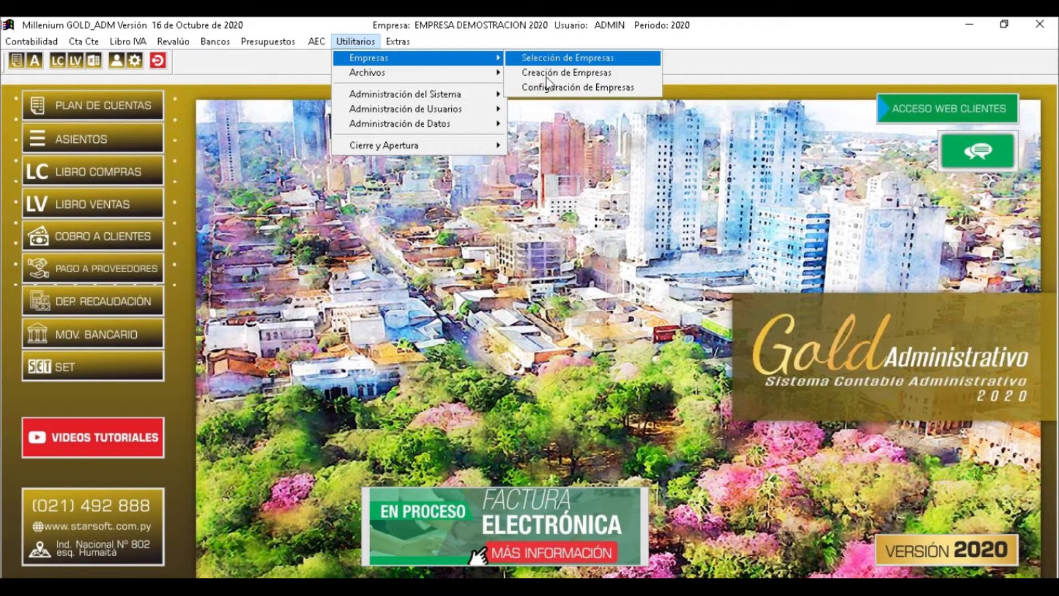
pyautogui.click(610, 87)
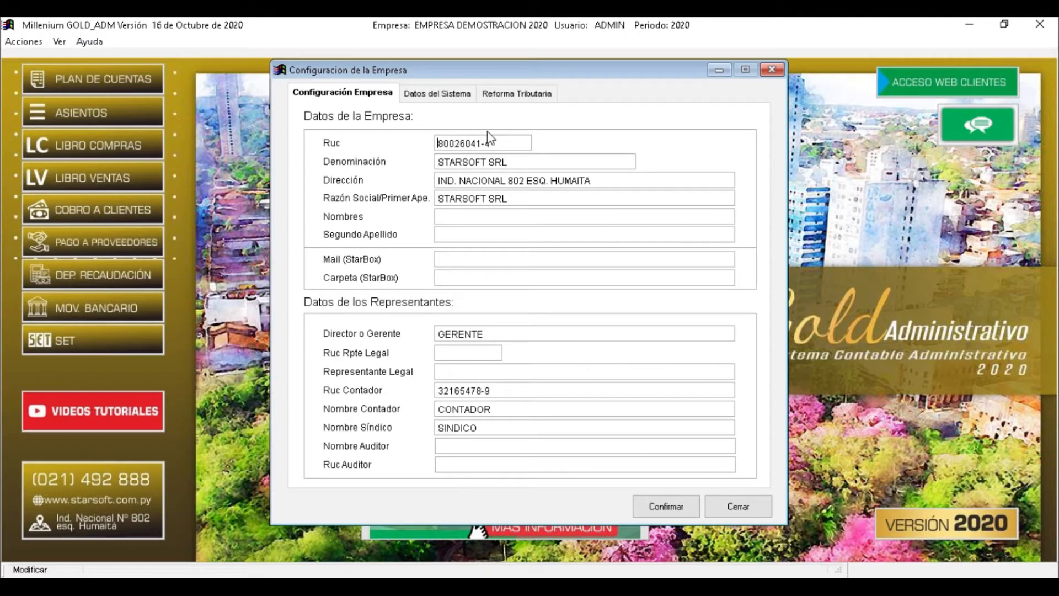
# Review the Ruc, Denominación, Dirección and Razón Social values and the empty representative fields
pyautogui.moveTo(495, 141); pyautogui.dragTo(433, 145)
pyautogui.moveTo(512, 161); pyautogui.dragTo(456, 160)
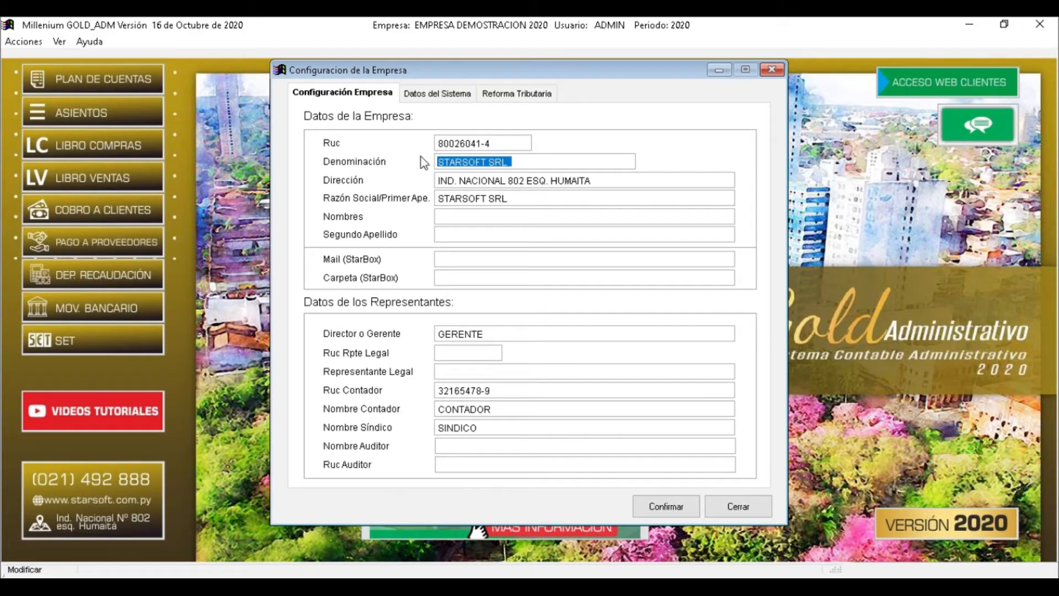
pyautogui.moveTo(602, 180); pyautogui.dragTo(398, 180)
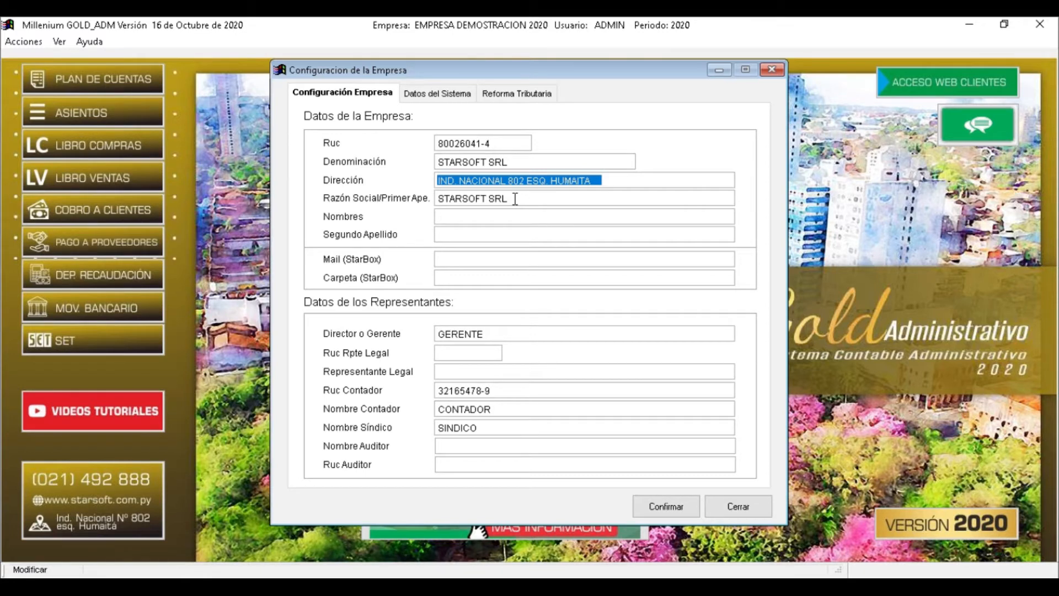
pyautogui.moveTo(515, 199); pyautogui.dragTo(437, 199)
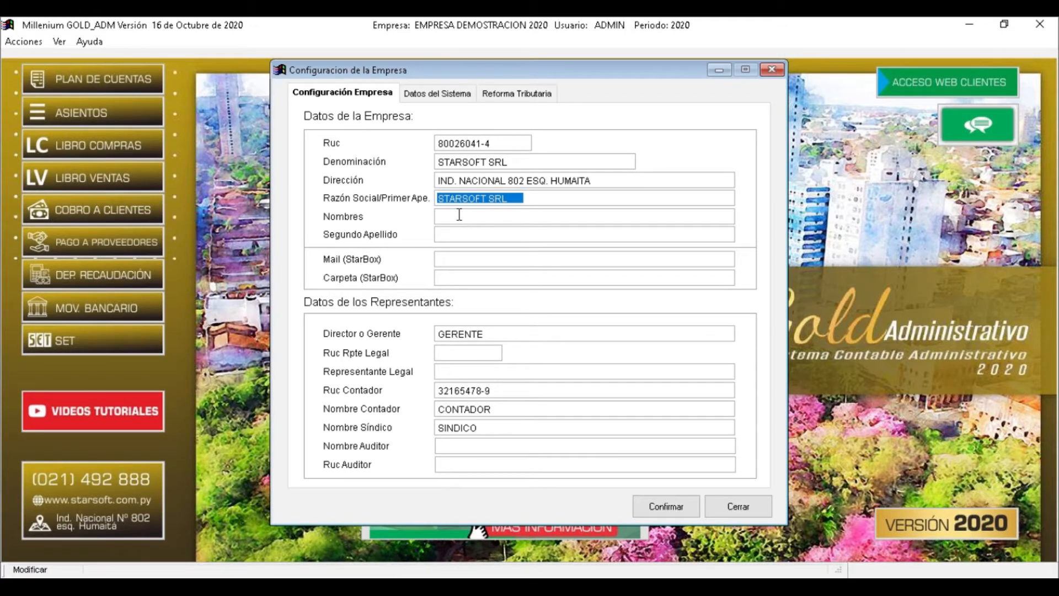
pyautogui.click(459, 215)
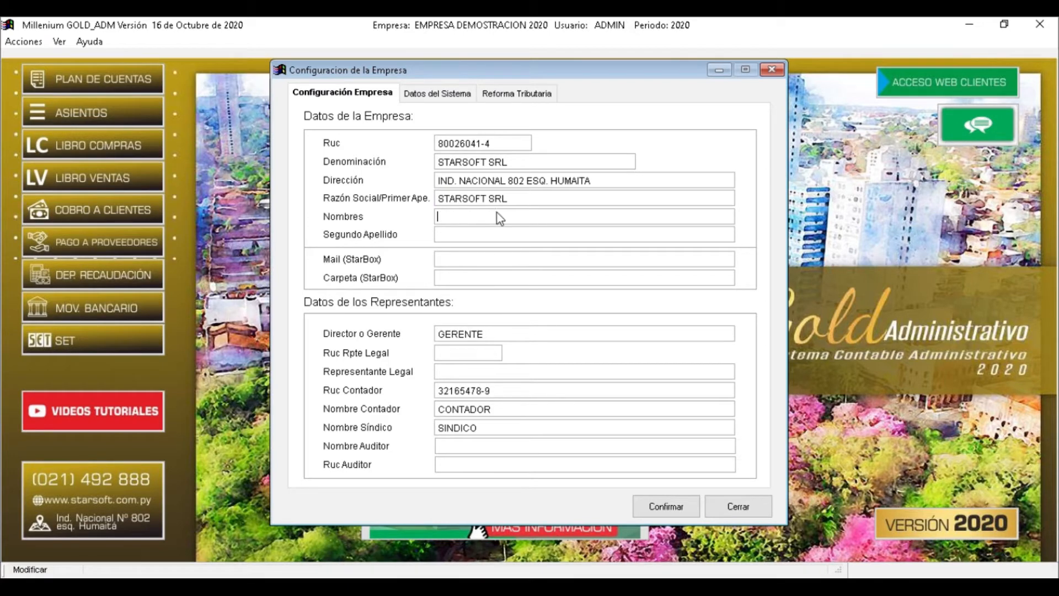
pyautogui.click(448, 234)
pyautogui.click(450, 259)
pyautogui.moveTo(439, 258); pyautogui.dragTo(557, 259)
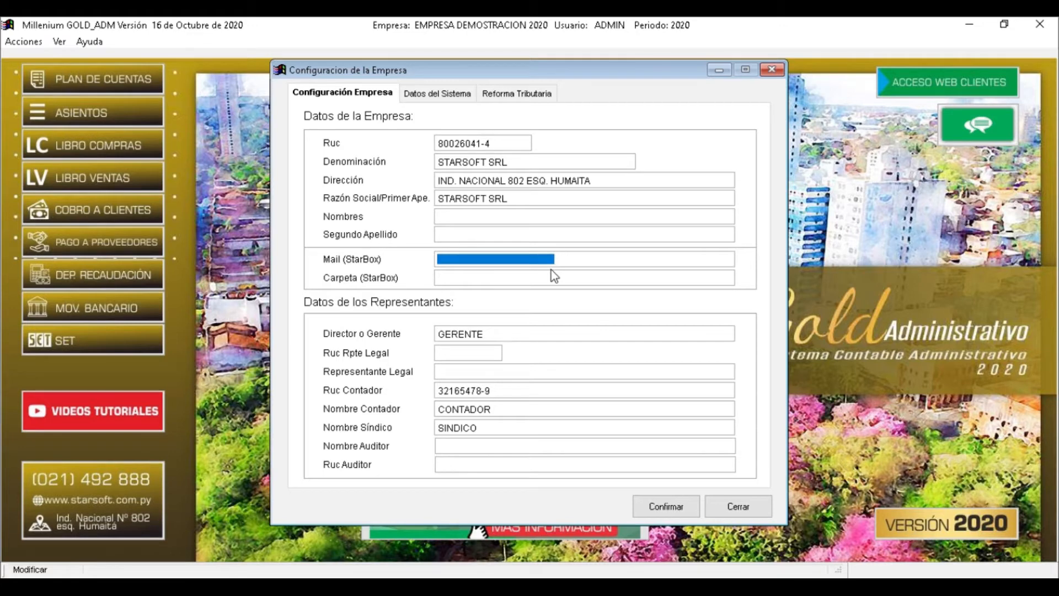
pyautogui.moveTo(438, 277); pyautogui.dragTo(500, 277)
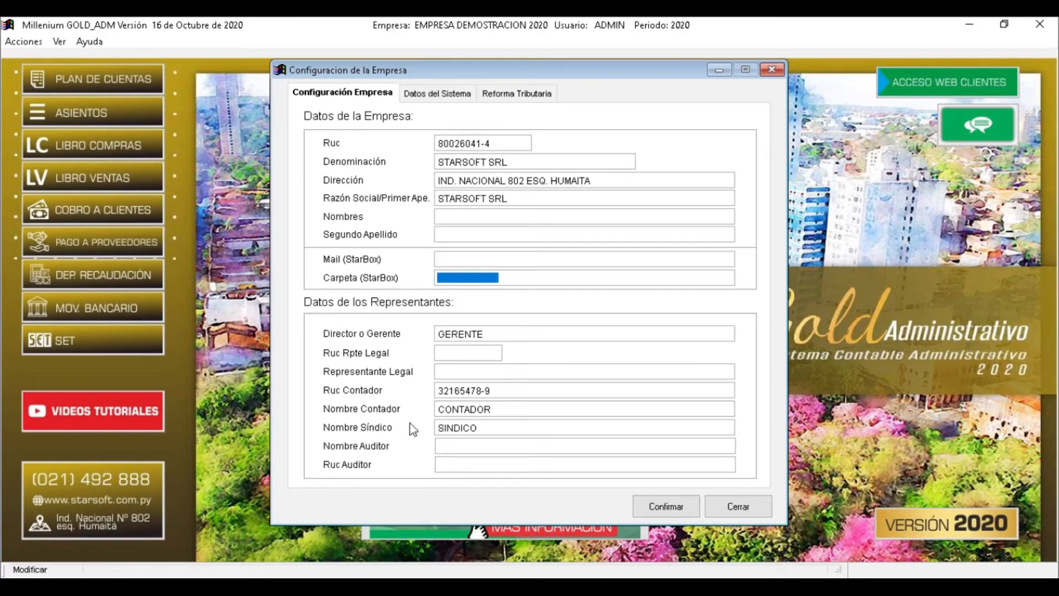
pyautogui.moveTo(421, 75); pyautogui.dragTo(443, 97)
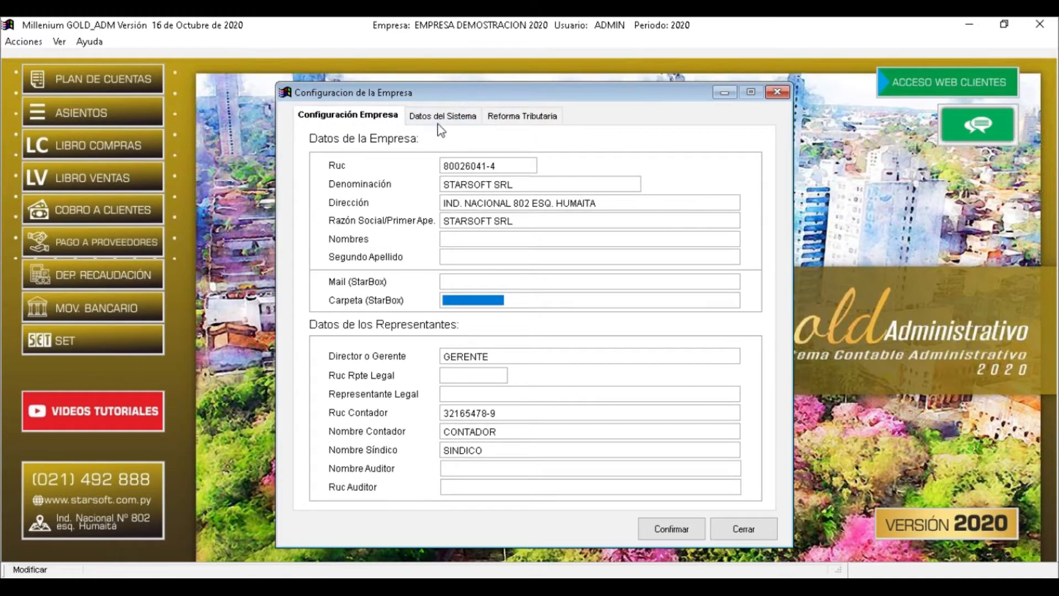
# On the Datos del Sistema tab, enter 5 as the first journal entry number, then change it back to 0
pyautogui.click(440, 120)
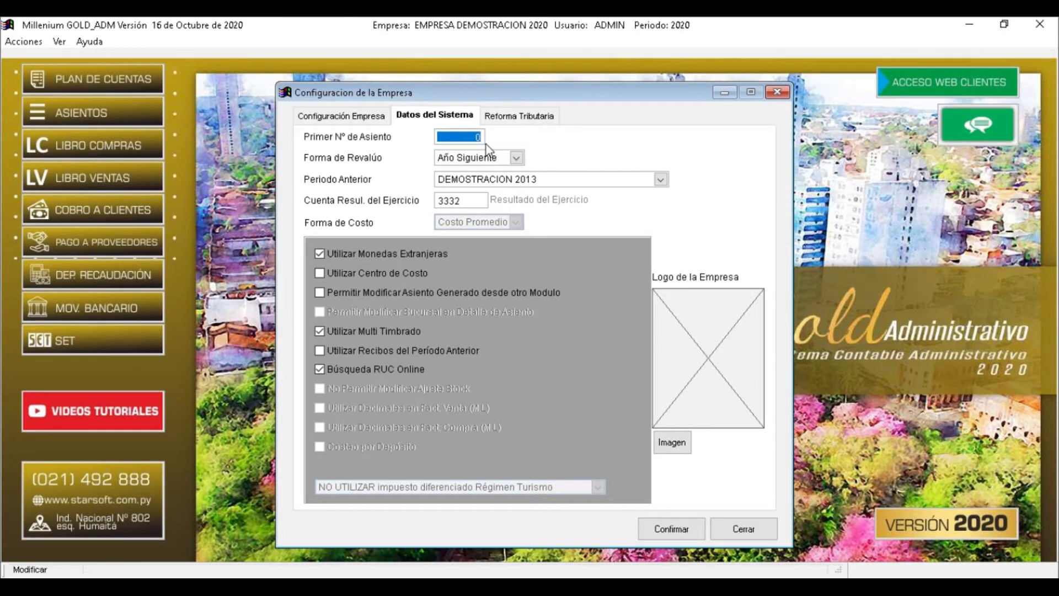
pyautogui.moveTo(446, 137); pyautogui.dragTo(488, 136)
pyautogui.moveTo(479, 134); pyautogui.dragTo(482, 146)
pyautogui.click(472, 138)
pyautogui.write('5')
pyautogui.doubleClick(470, 137)
pyautogui.write('0')
pyautogui.press('Tab')
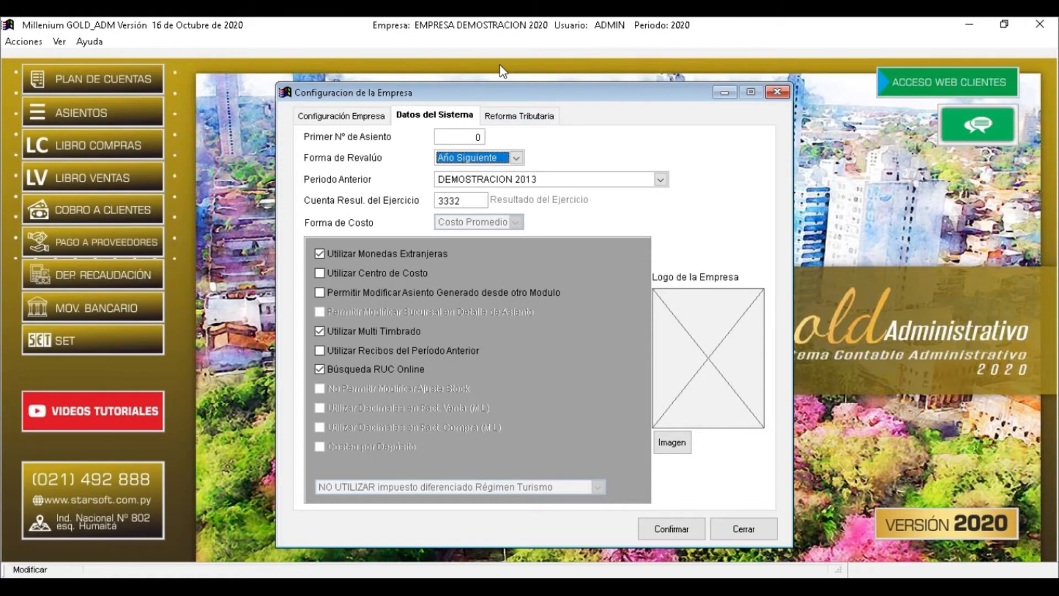
# Keep Año Siguiente as the revaluation method and choose EMPRESA 2019 as the previous period
pyautogui.click(468, 159)
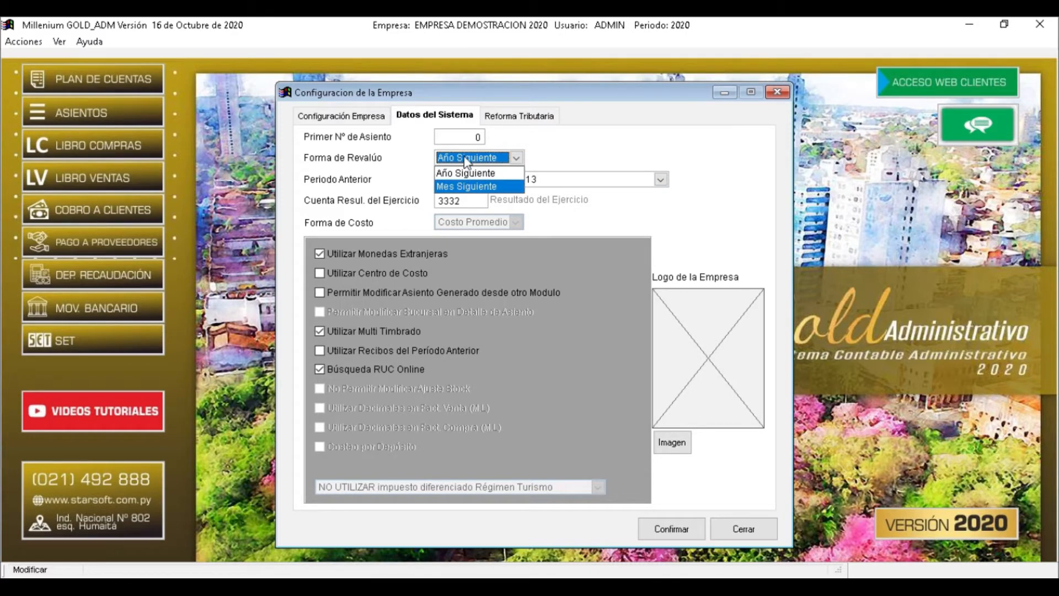
pyautogui.click(465, 173)
pyautogui.click(468, 187)
pyautogui.click(468, 187)
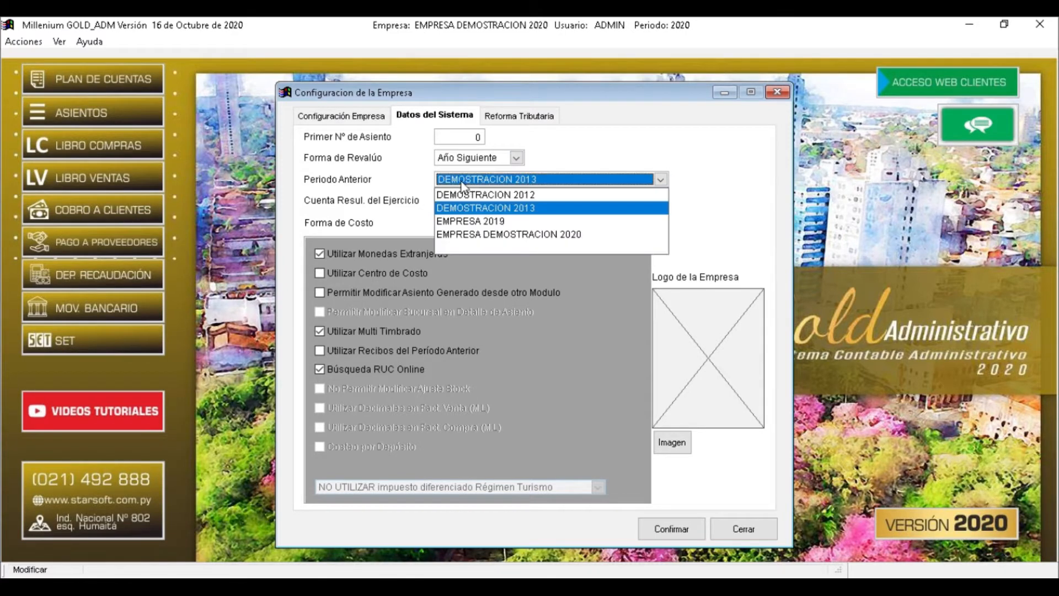
pyautogui.click(479, 223)
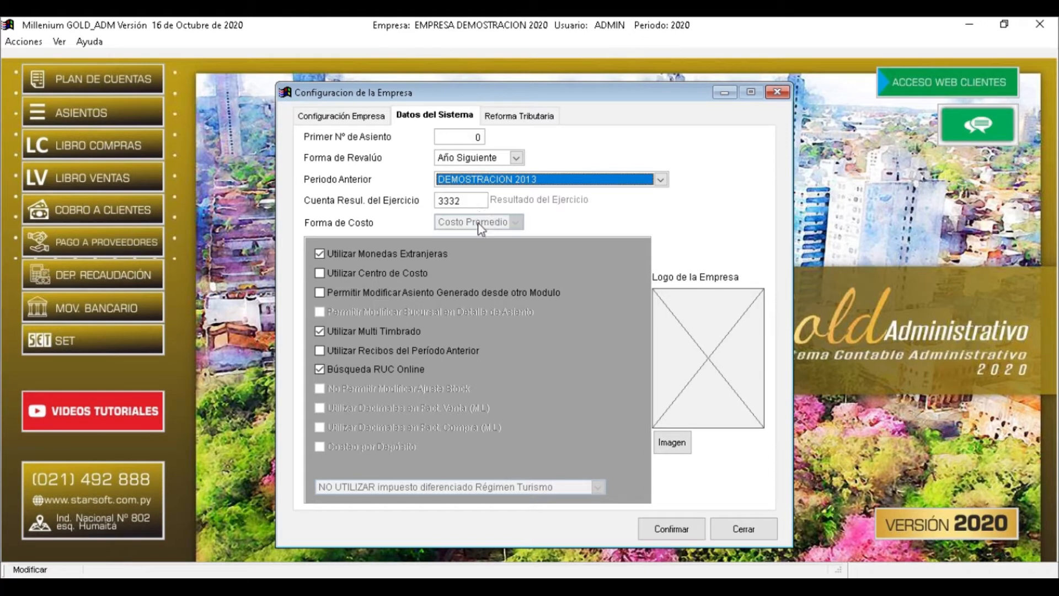
# Reconfirm EMPRESA 2019 in the Periodo Anterior dropdown after reopening it several times
pyautogui.click(449, 184)
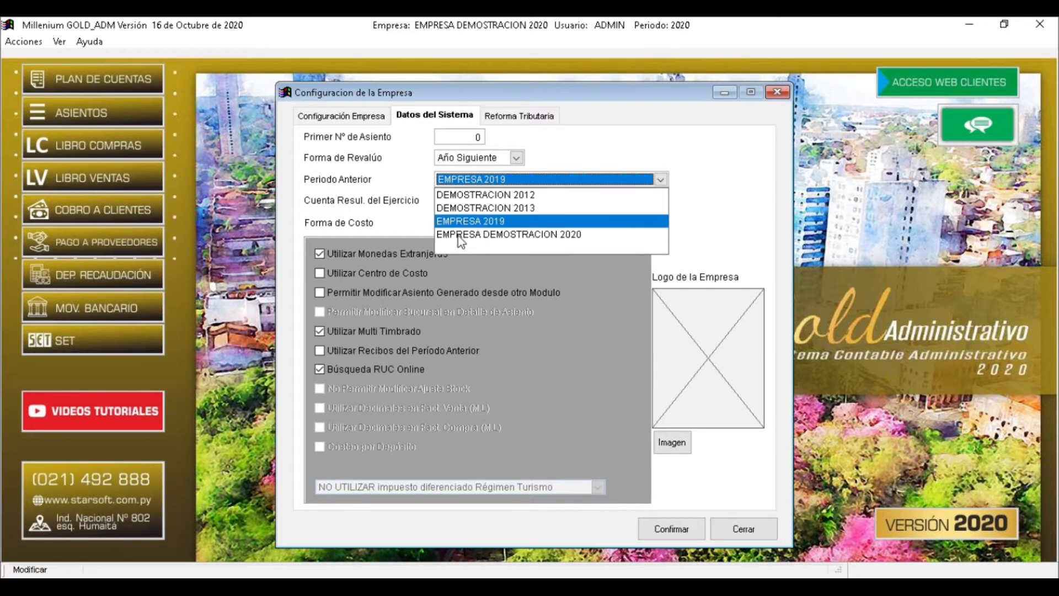
pyautogui.click(476, 222)
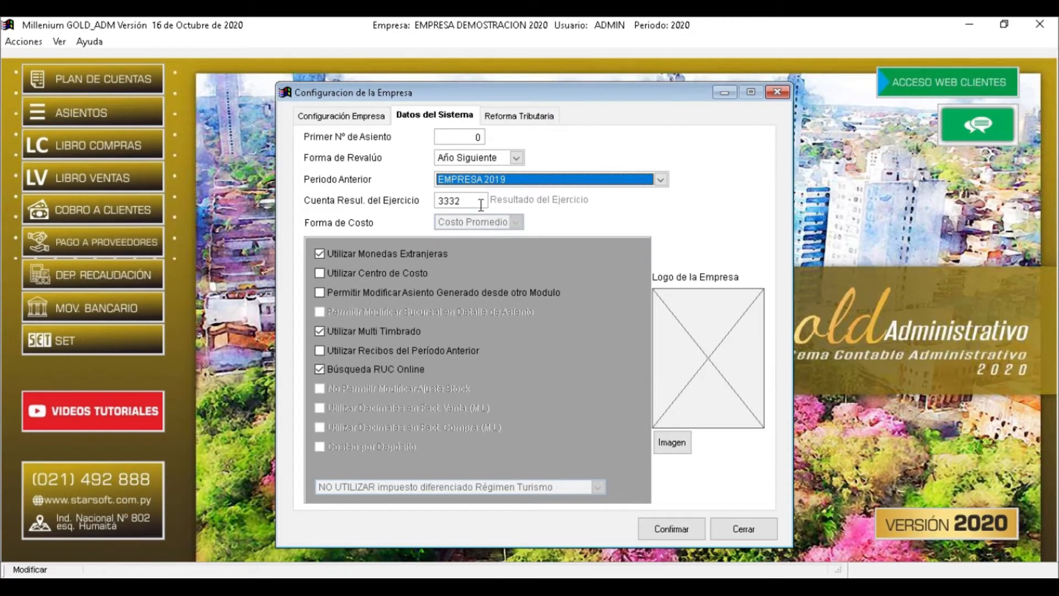
pyautogui.click(519, 182)
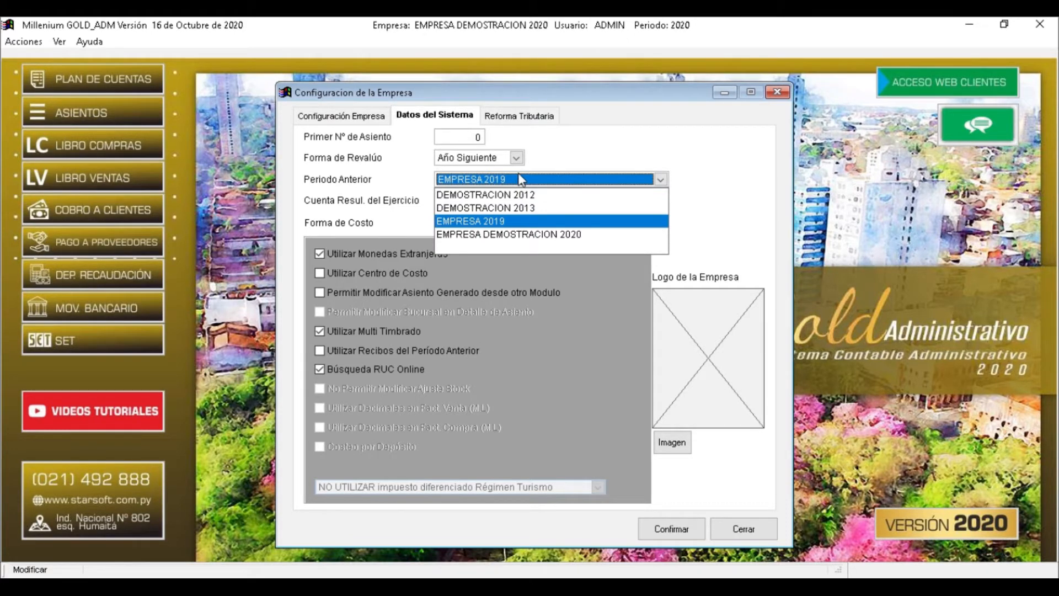
pyautogui.click(499, 223)
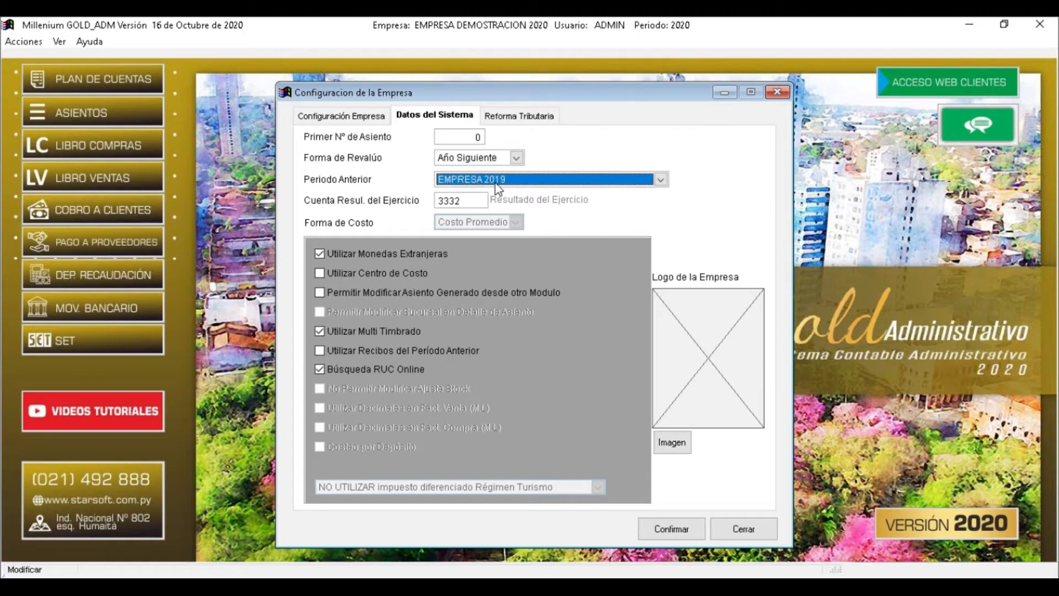
pyautogui.click(494, 184)
pyautogui.click(491, 247)
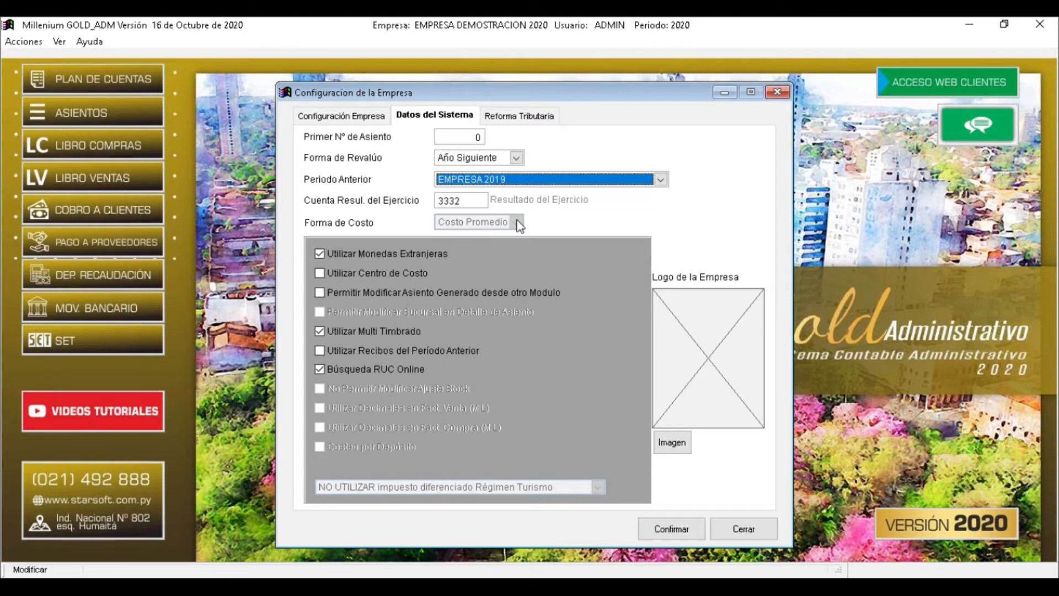
pyautogui.click(527, 184)
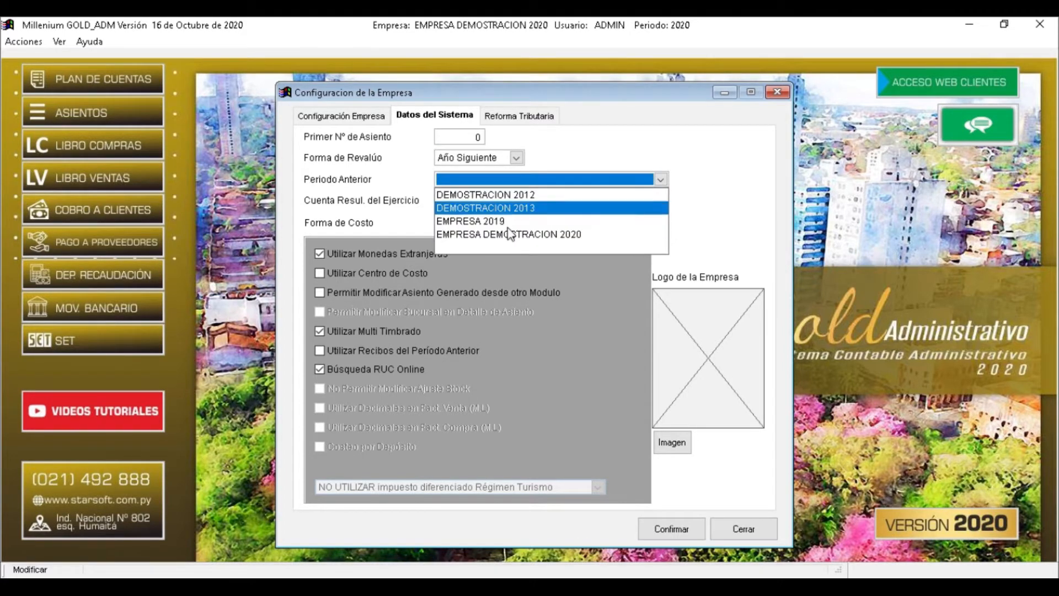
pyautogui.click(504, 249)
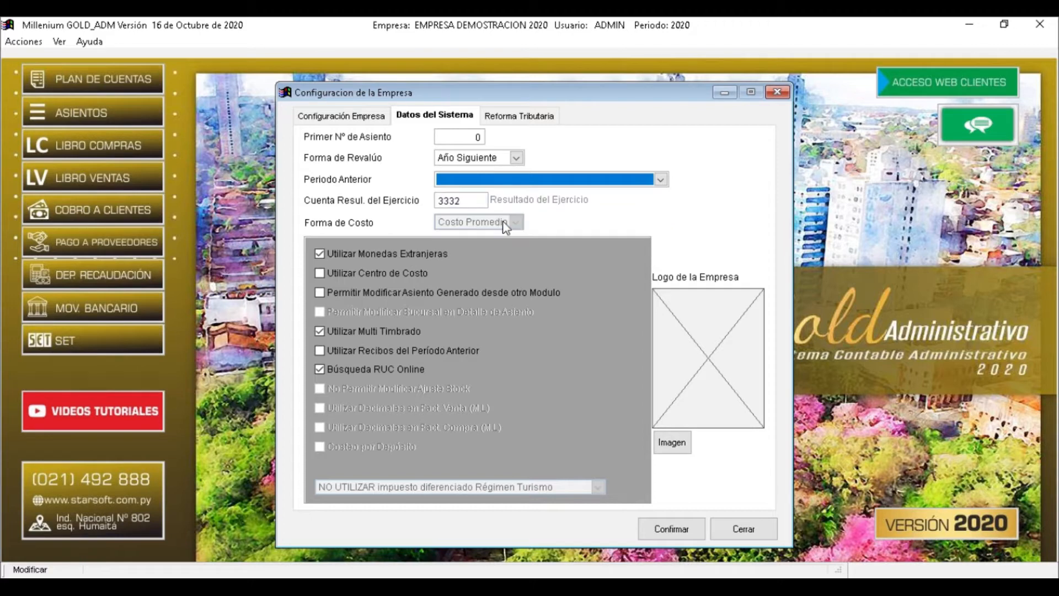
pyautogui.press('Down')
pyautogui.press('Tab')
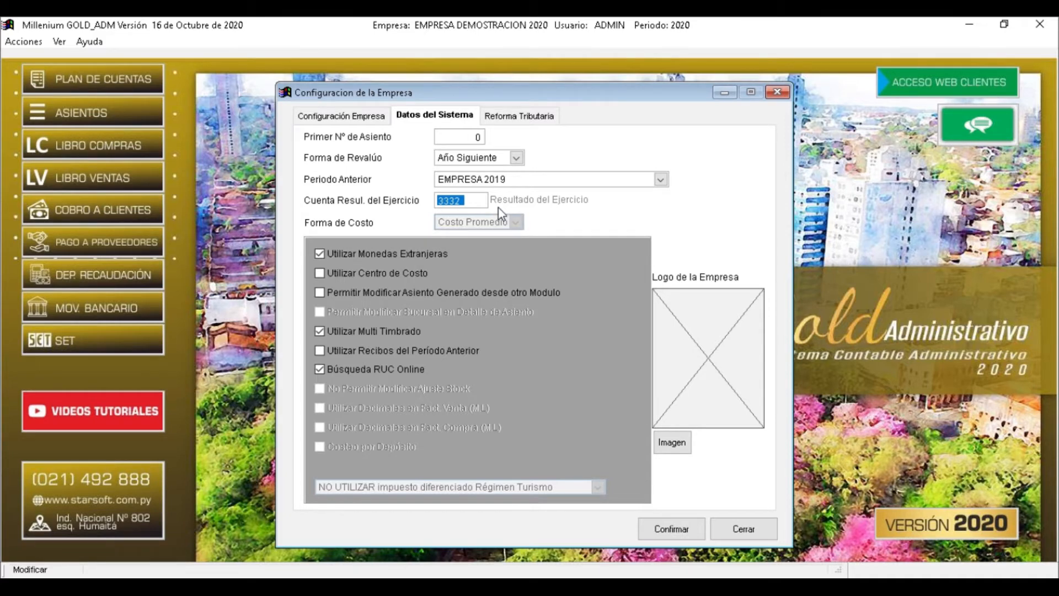
# Clear the Cuenta Resul. del Ejercicio field and bring up the chart of accounts list
pyautogui.click(467, 202)
pyautogui.moveTo(468, 199); pyautogui.dragTo(441, 200)
pyautogui.press('BackSpace')
pyautogui.write('0')
pyautogui.press('Return')
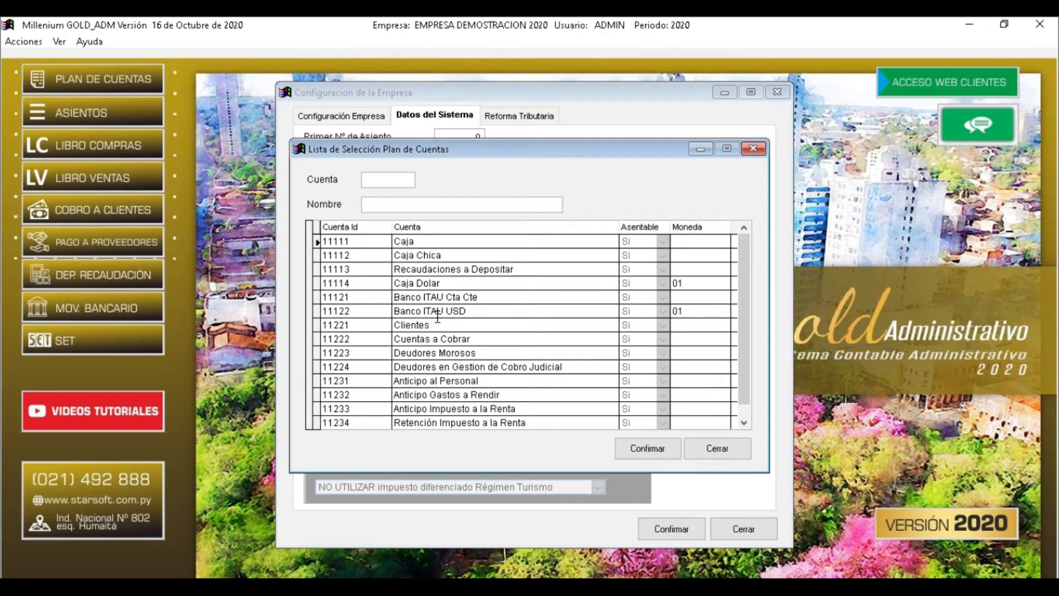
# Filter accounts starting with 3 and pick 3332 Resultado del Ejercicio
pyautogui.write('3')
pyautogui.press('Return')
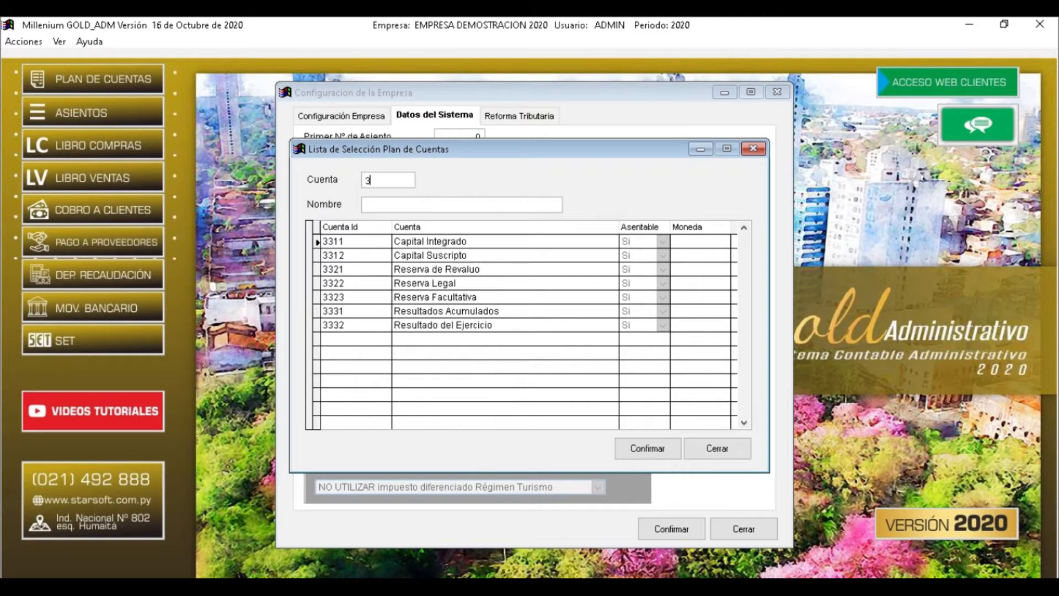
pyautogui.press('Return')
pyautogui.press('Down')
pyautogui.press('Down')
pyautogui.press('Down')
pyautogui.press('Down')
pyautogui.press('Down')
pyautogui.press('Down')
pyautogui.press('Up')
pyautogui.press('Up')
pyautogui.press('Up')
pyautogui.press('Down')
pyautogui.press('Down')
pyautogui.press('Down')
pyautogui.press('Up')
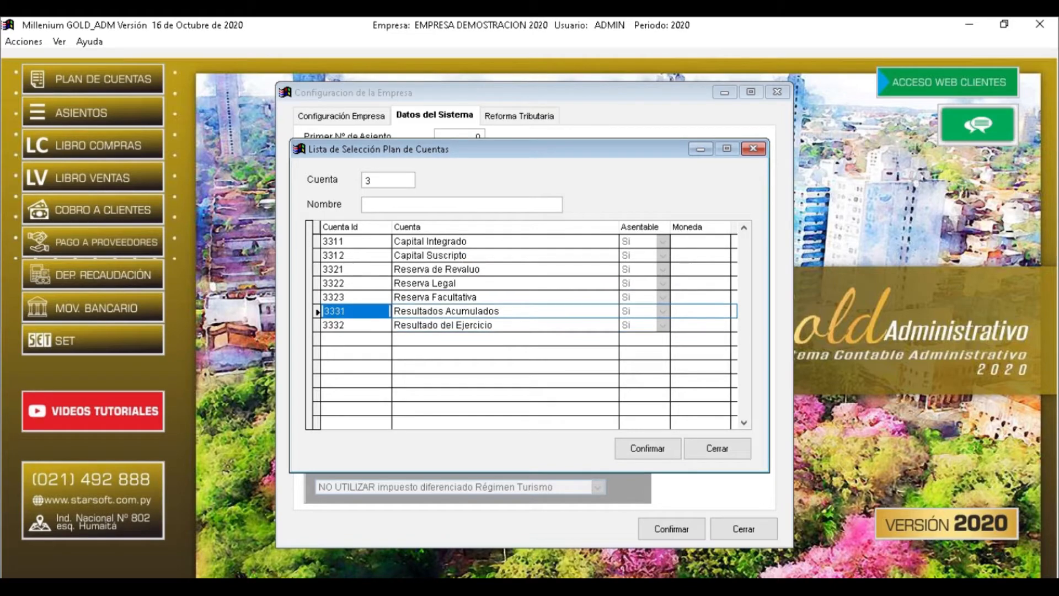
pyautogui.press('Down')
pyautogui.press('Return')
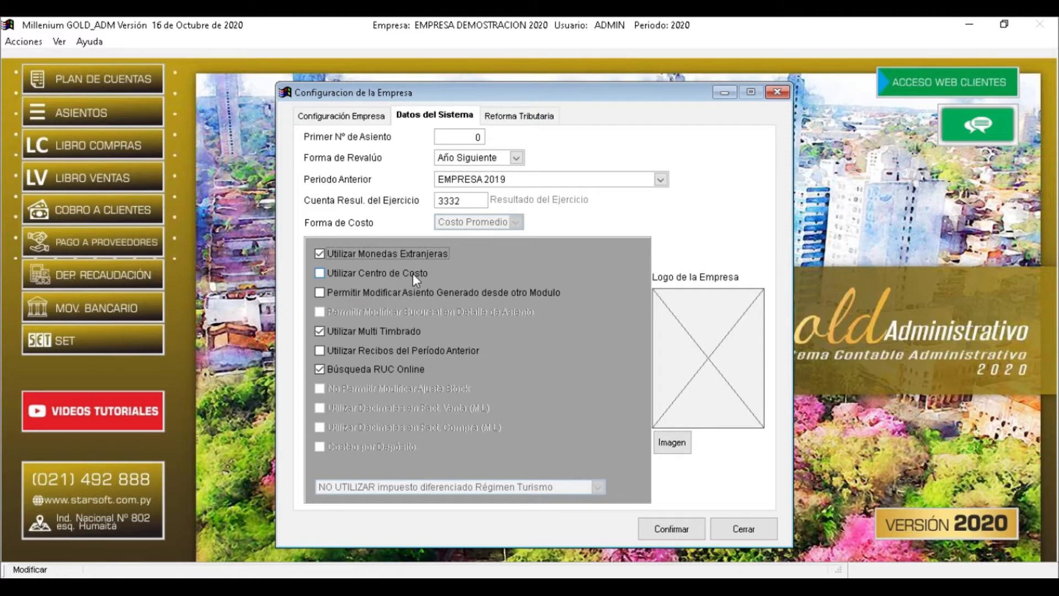
# Tick 'Permitir Modificar Asiento Generado desde otro Modulo' and 'Utilizar Recibos del Período Anterior'
pyautogui.click(340, 290)
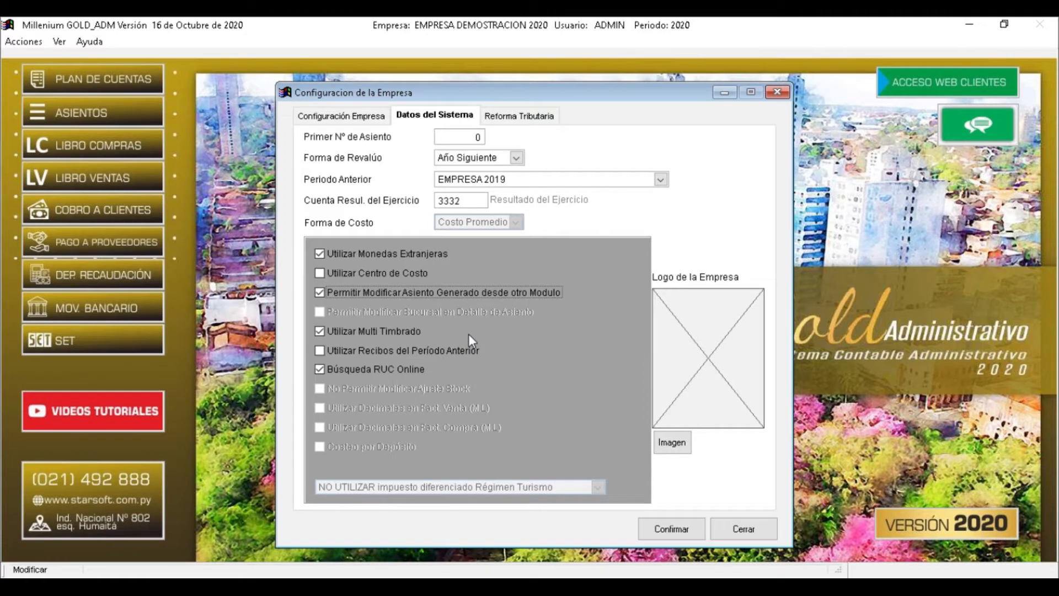
pyautogui.click(388, 351)
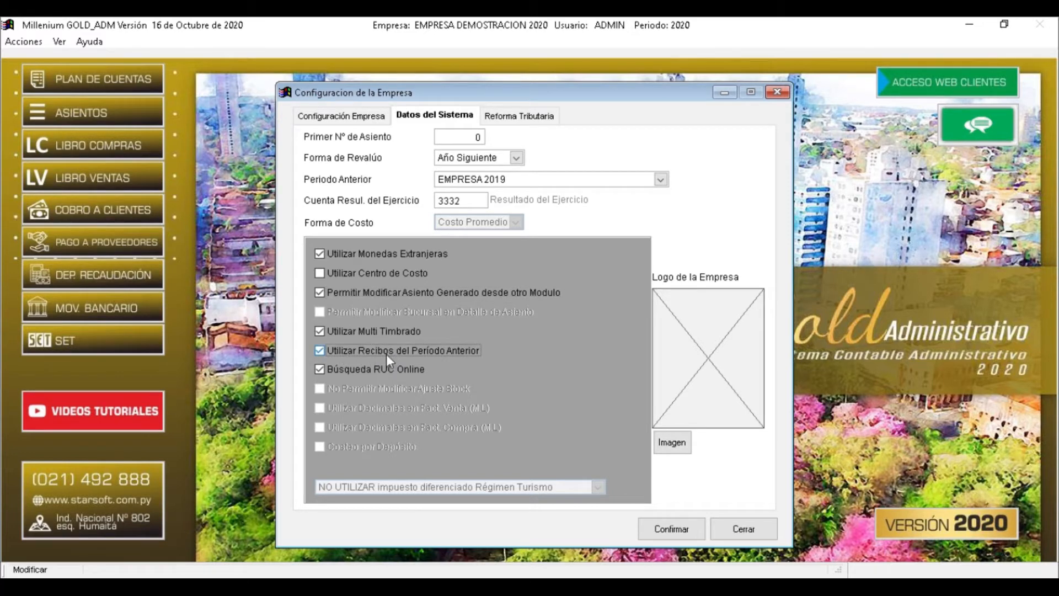
# Turn previous-period receipts off and on again, then view the Reforma Tributaria settings
pyautogui.click(371, 355)
pyautogui.click(385, 349)
pyautogui.click(511, 118)
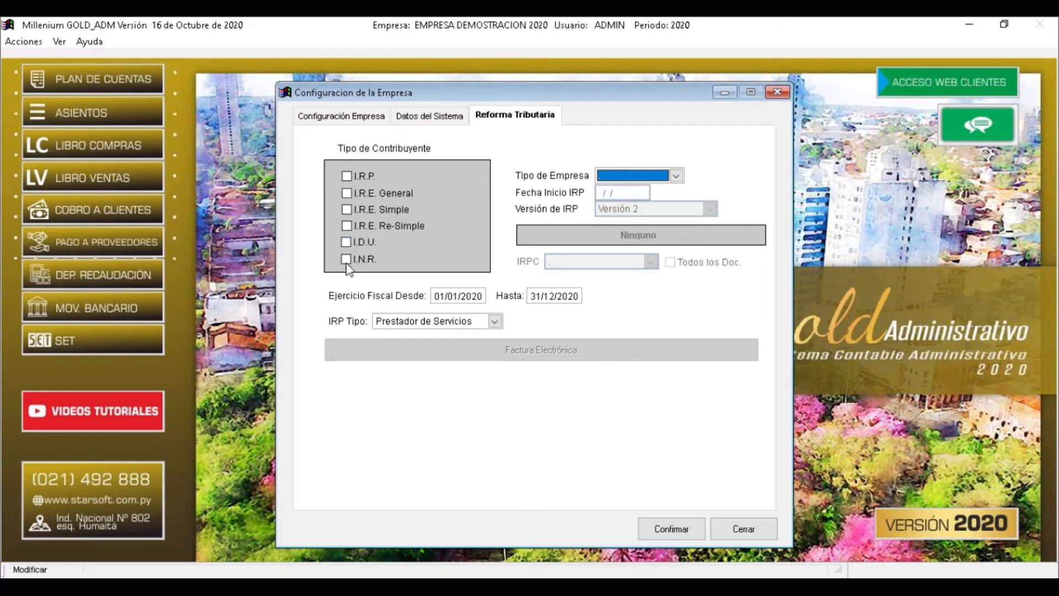
# Tick I.R.P. as the taxpayer type and set Tipo de Empresa to I.R.P
pyautogui.click(347, 176)
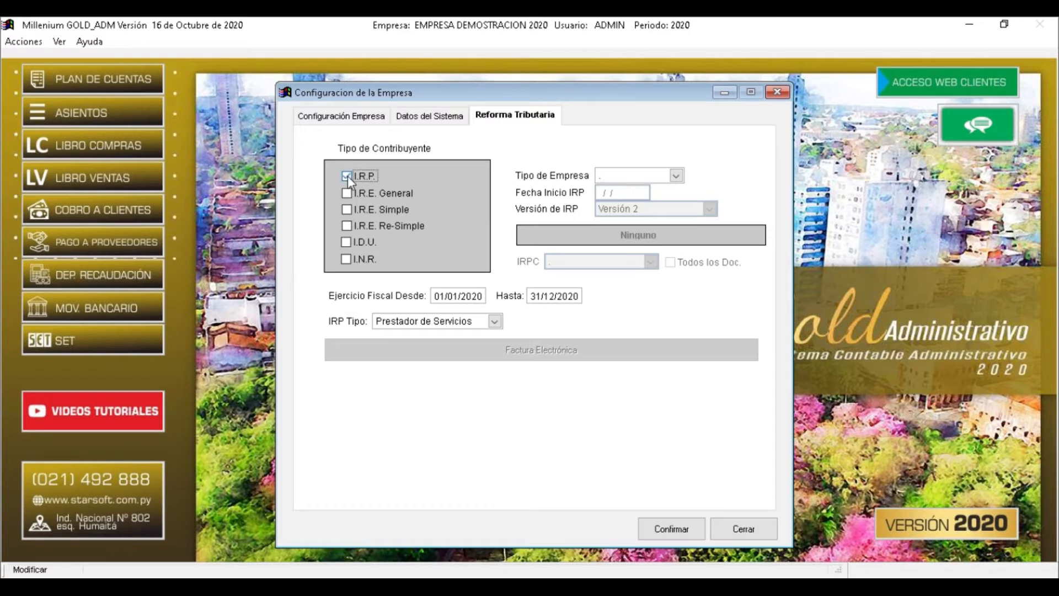
pyautogui.click(657, 174)
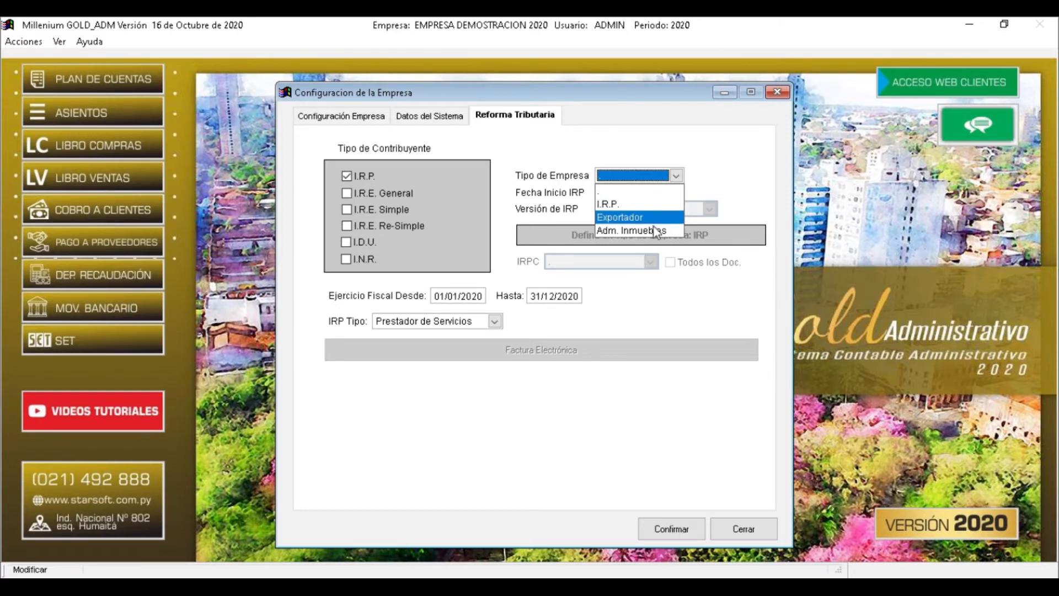
pyautogui.click(618, 205)
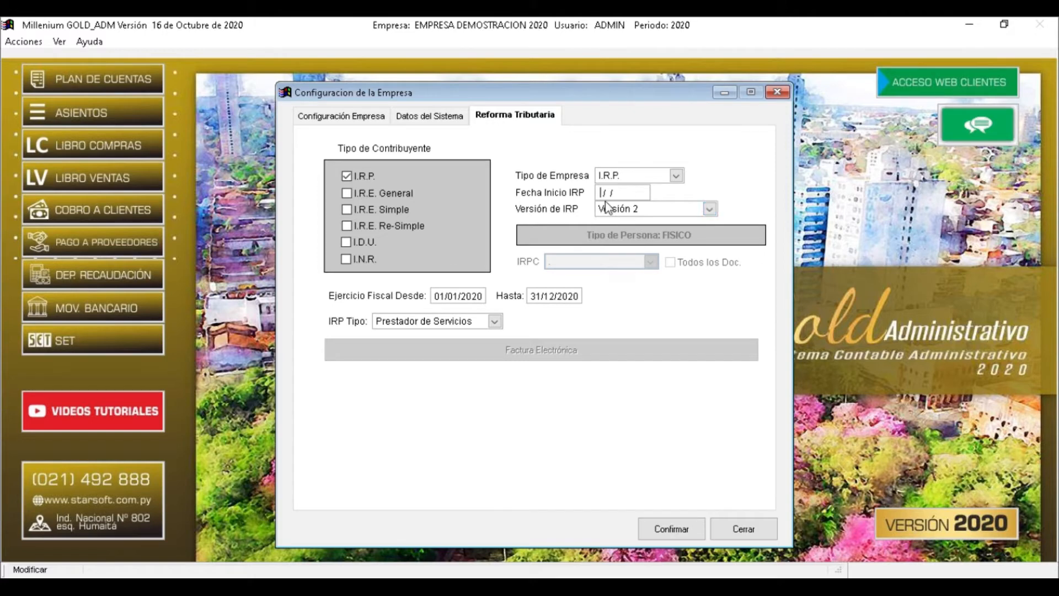
# Choose Versión 3 Actualizada as IRP version, clearing the temporarily entered 01/05/20 start date
pyautogui.click(675, 176)
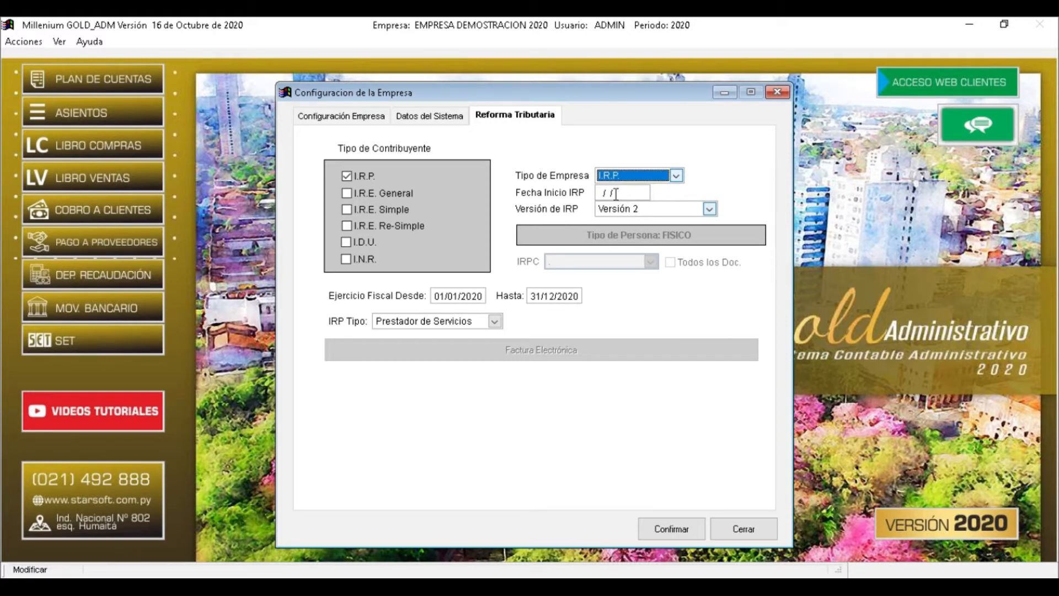
pyautogui.press('Tab')
pyautogui.write('01/05/2')
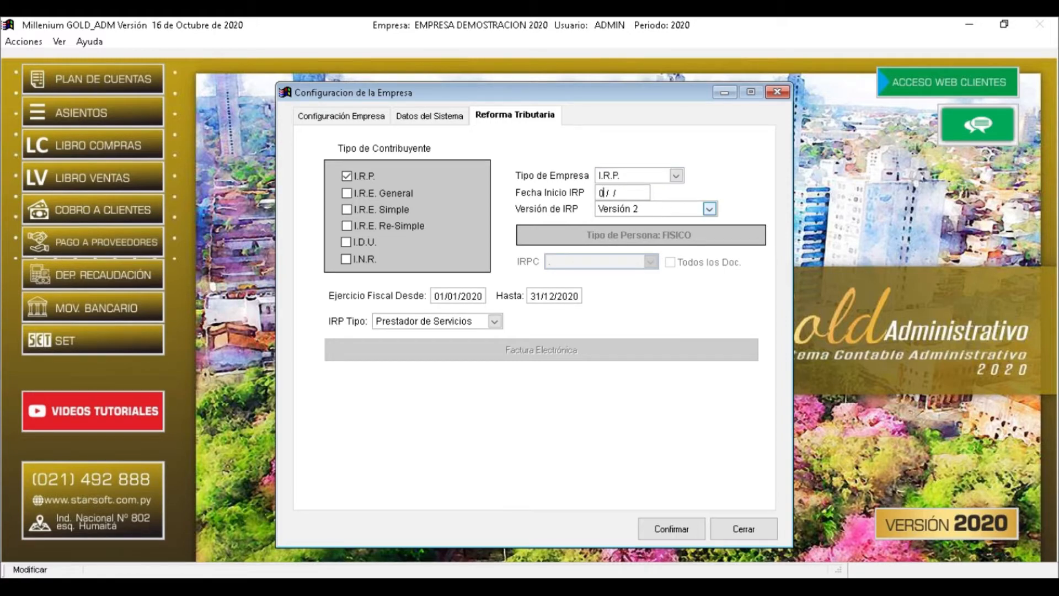
pyautogui.write('0')
pyautogui.click(647, 210)
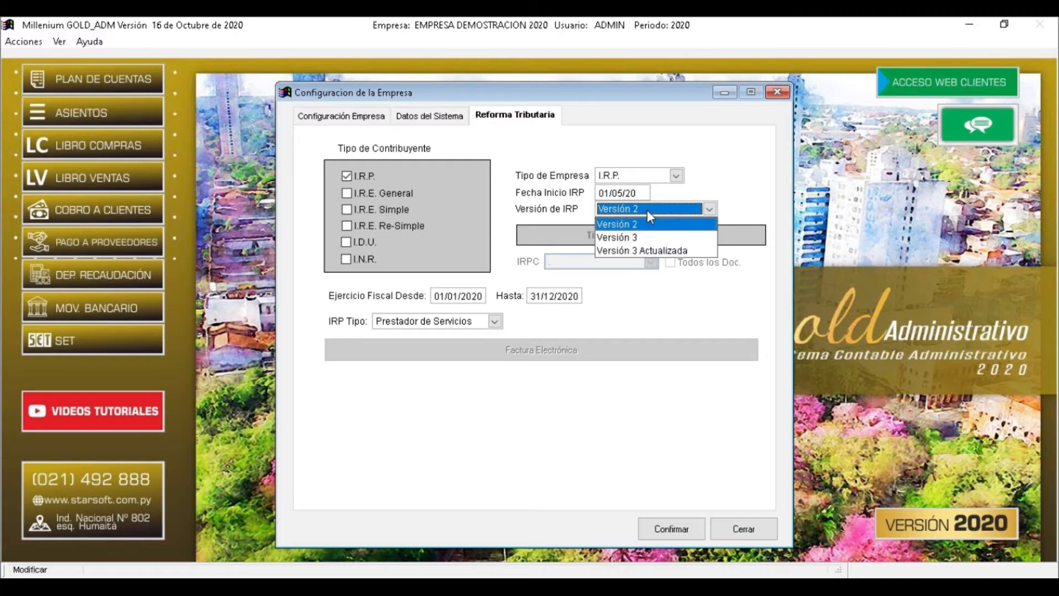
pyautogui.click(669, 251)
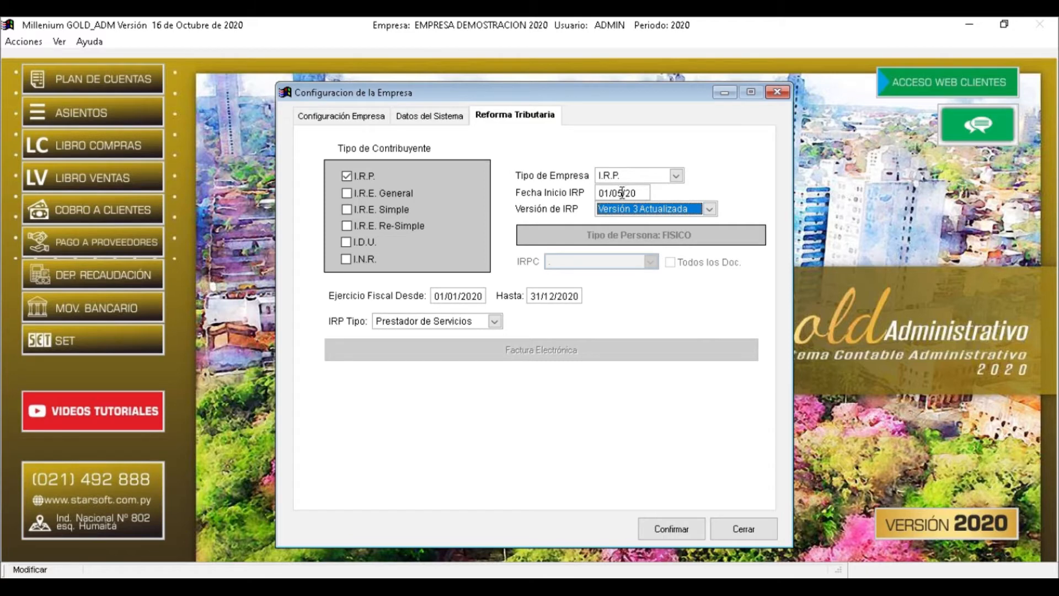
pyautogui.moveTo(641, 191); pyautogui.dragTo(595, 193)
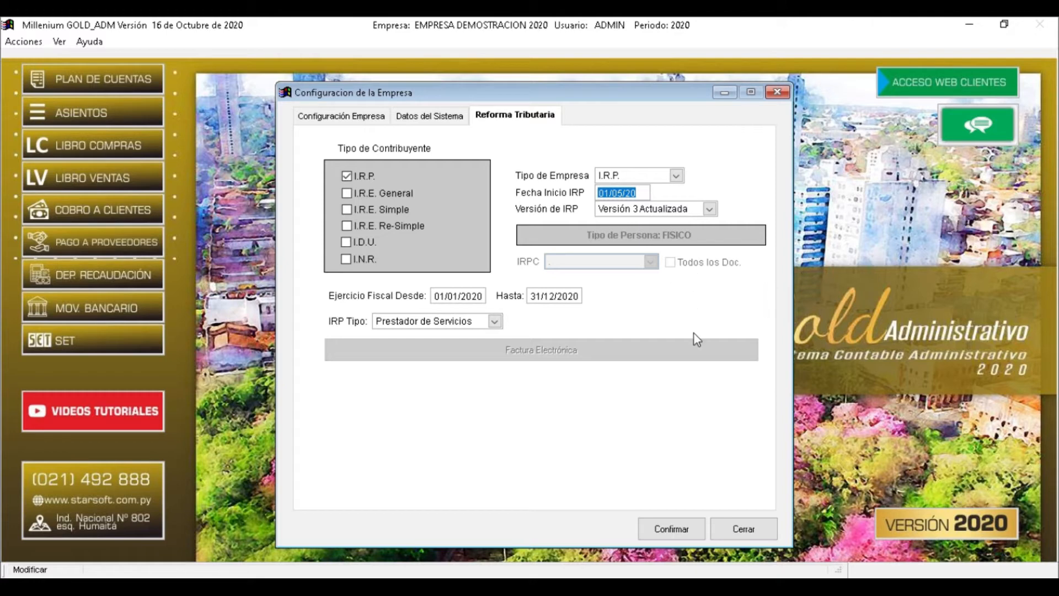
pyautogui.press('Delete')
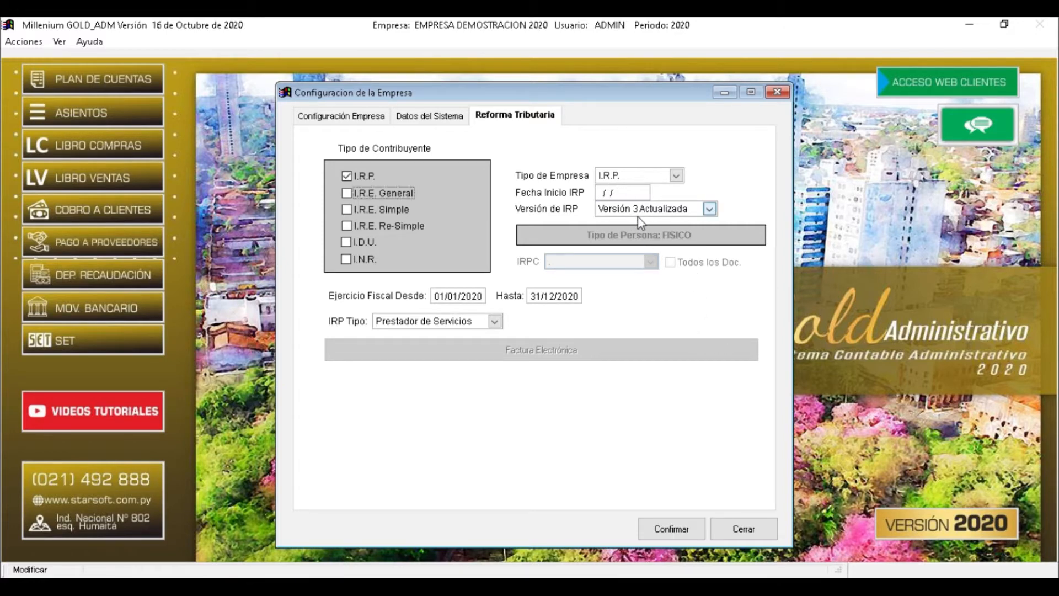
# Reconfirm Versión 3 Actualizada as the IRP version and display the IRP Tipo options
pyautogui.click(651, 210)
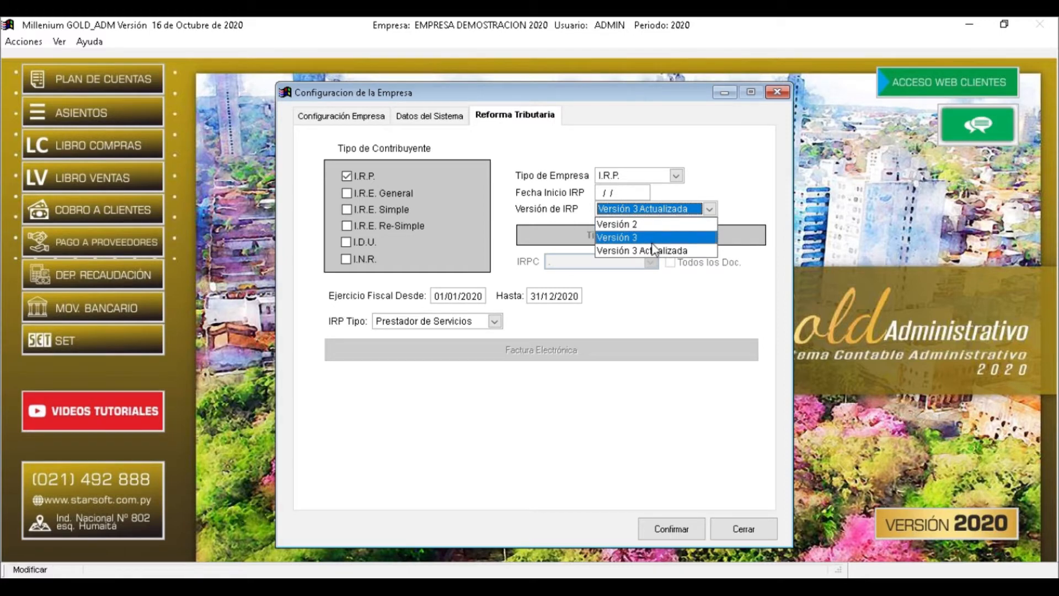
pyautogui.click(693, 253)
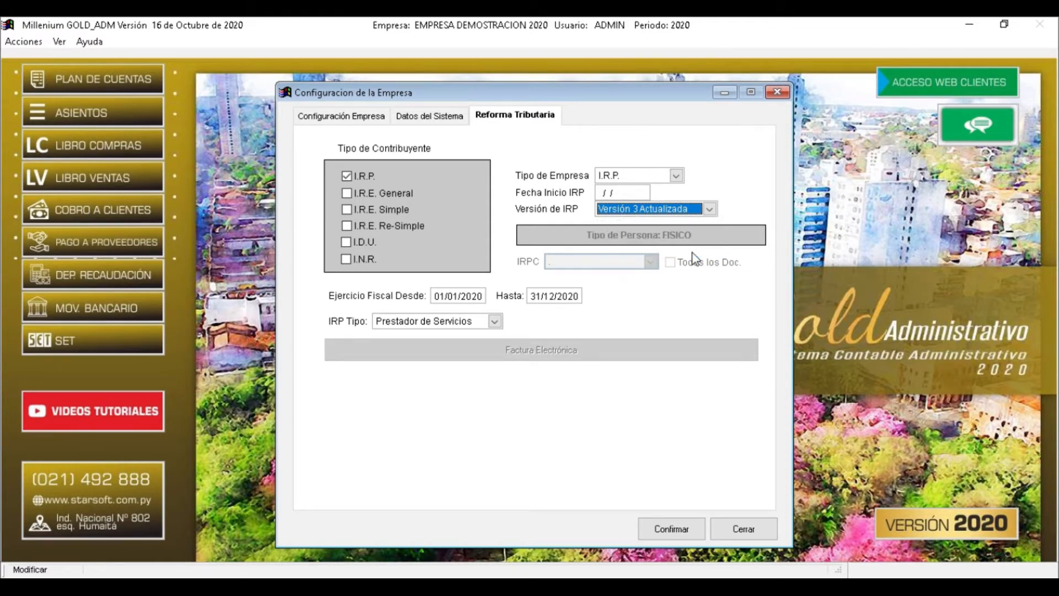
pyautogui.click(460, 297)
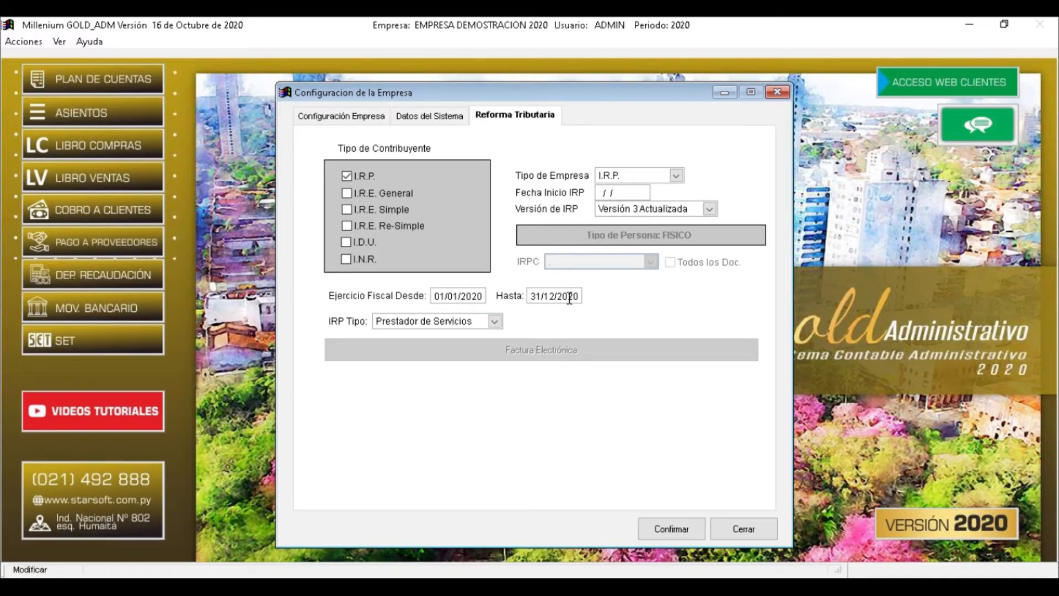
pyautogui.click(494, 322)
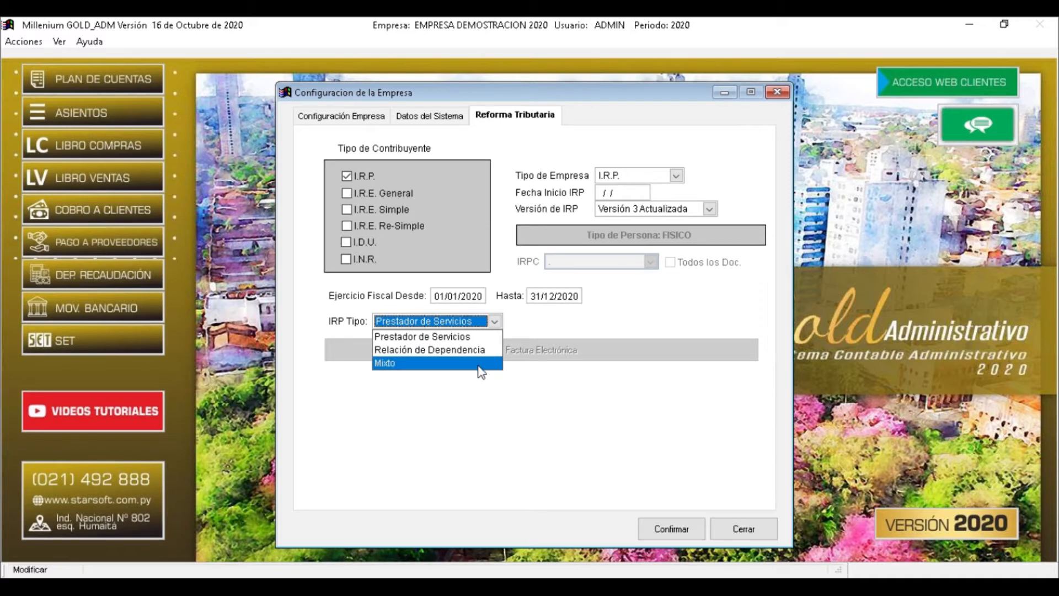
# Choose Mixto as the IRP Tipo and confirm the company configuration
pyautogui.click(457, 363)
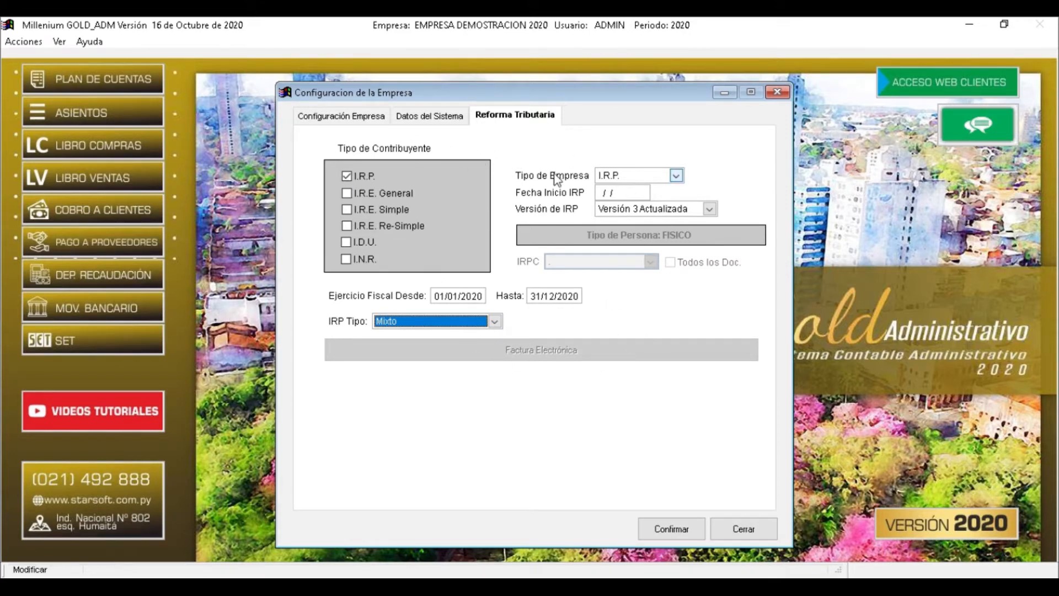
pyautogui.click(668, 530)
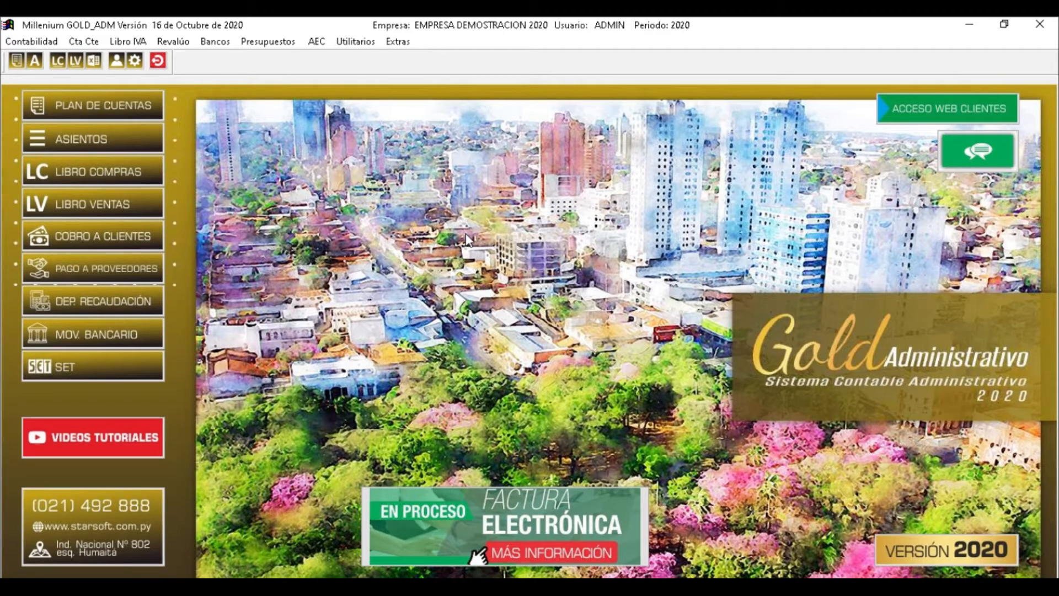
# Show the Utilitarios > Archivos submenu listing Sucursales, Monedas Extranjeras and other master files
pyautogui.click(360, 41)
pyautogui.moveTo(378, 79)
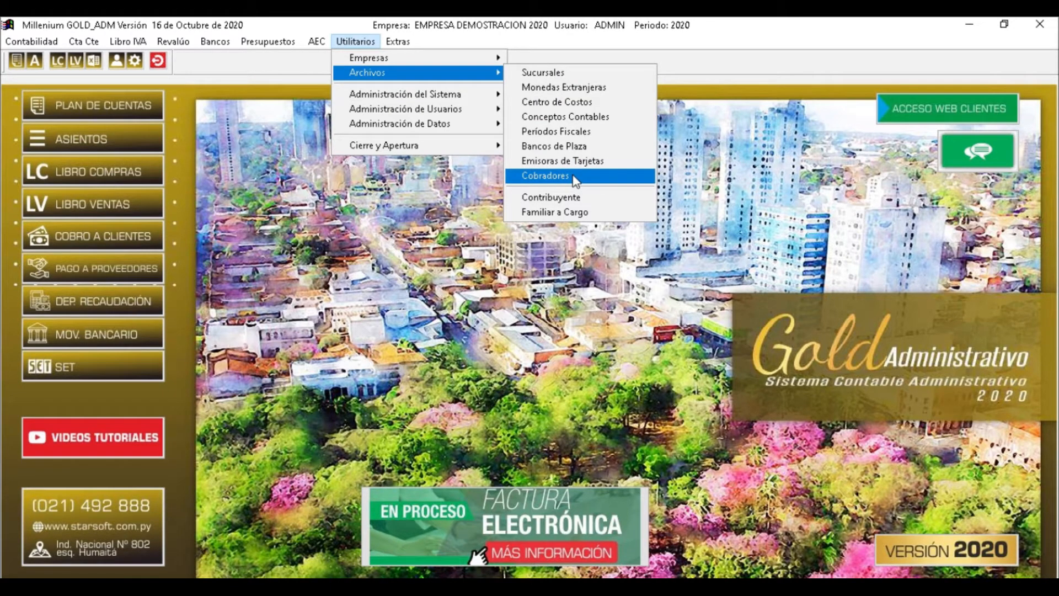
# Open the Sucursales branch list, where 01 CASA CENTRAL is the only branch
pyautogui.click(574, 74)
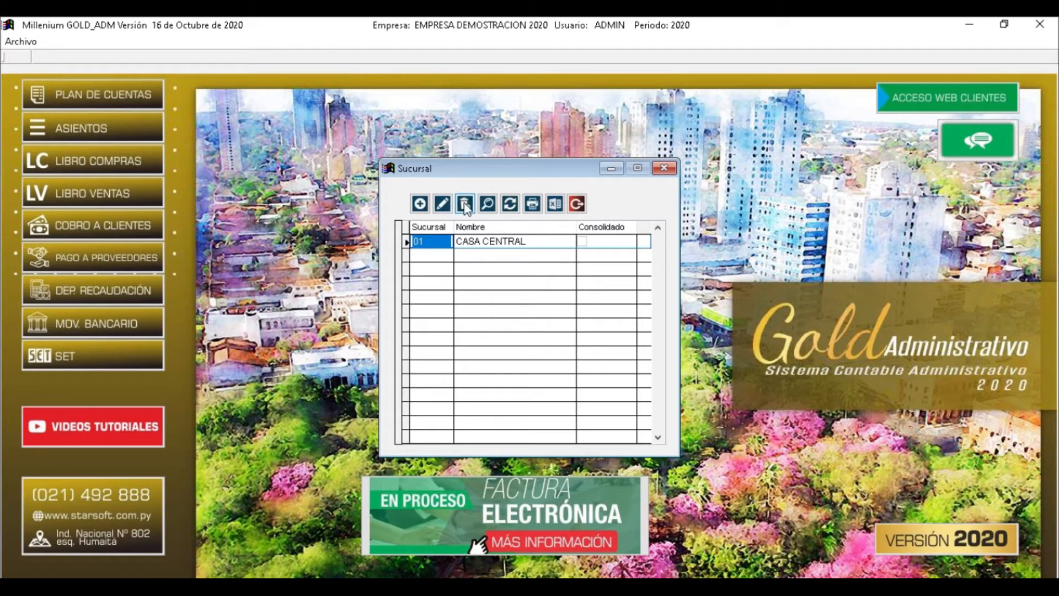
# Enter new branch 02 CDE with its manager, phone and address, ticking No Consolidar esta Sucursal
pyautogui.click(420, 205)
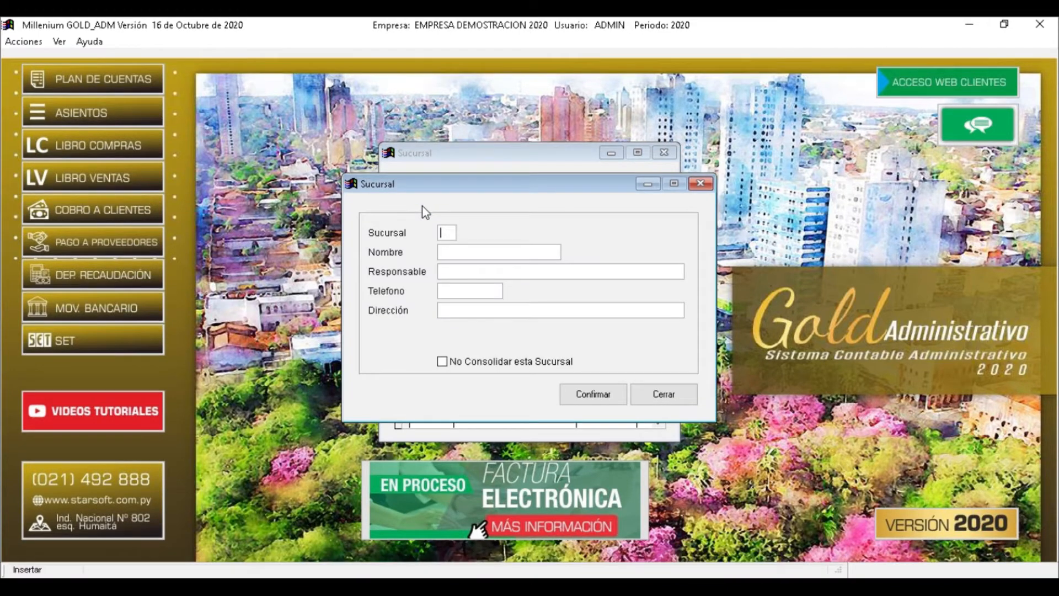
pyautogui.write('02')
pyautogui.press('Return')
pyautogui.write('CD')
pyautogui.write('E')
pyautogui.write('ALEX')
pyautogui.press('Tab')
pyautogui.write('65498')
pyautogui.press('Tab')
pyautogui.write('ASDASDASKJ')
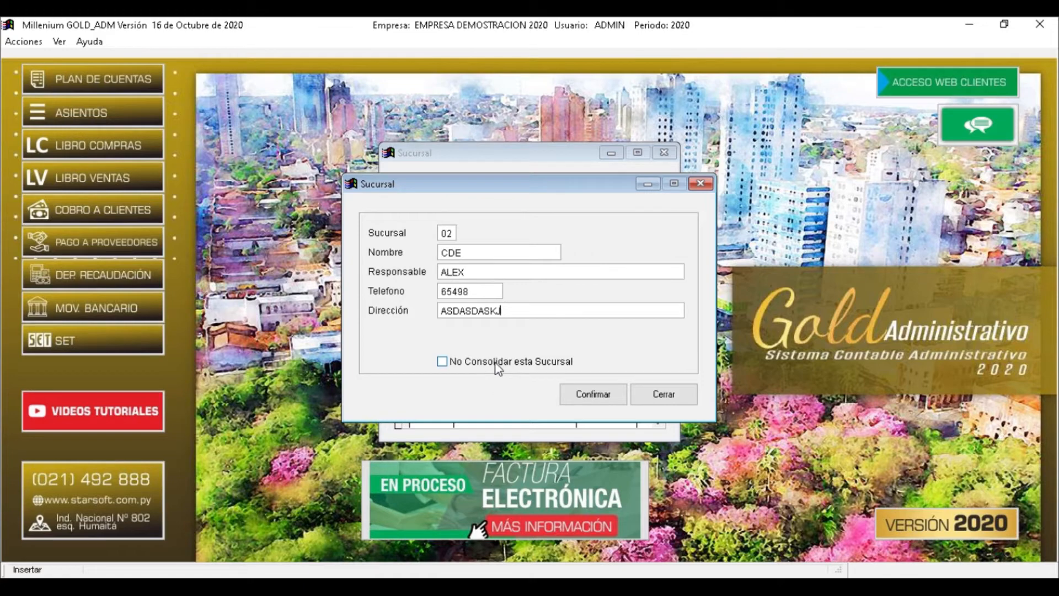
pyautogui.click(442, 364)
# Confirm branch 02 CDE, select its row, and close the Sucursal list
pyautogui.click(595, 395)
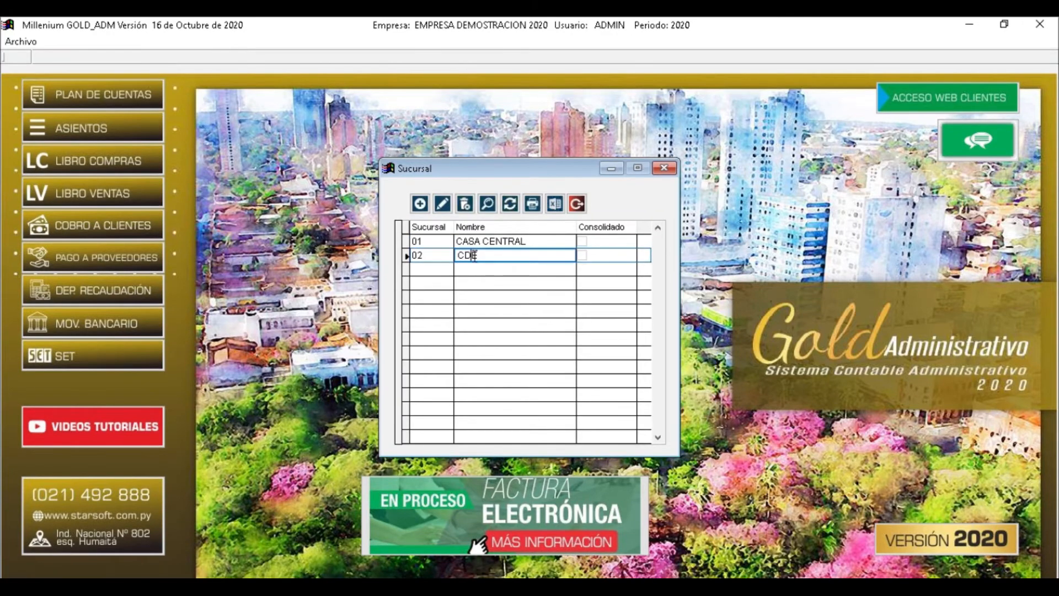
pyautogui.click(475, 238)
pyautogui.click(474, 254)
pyautogui.click(476, 242)
pyautogui.click(476, 255)
pyautogui.click(577, 203)
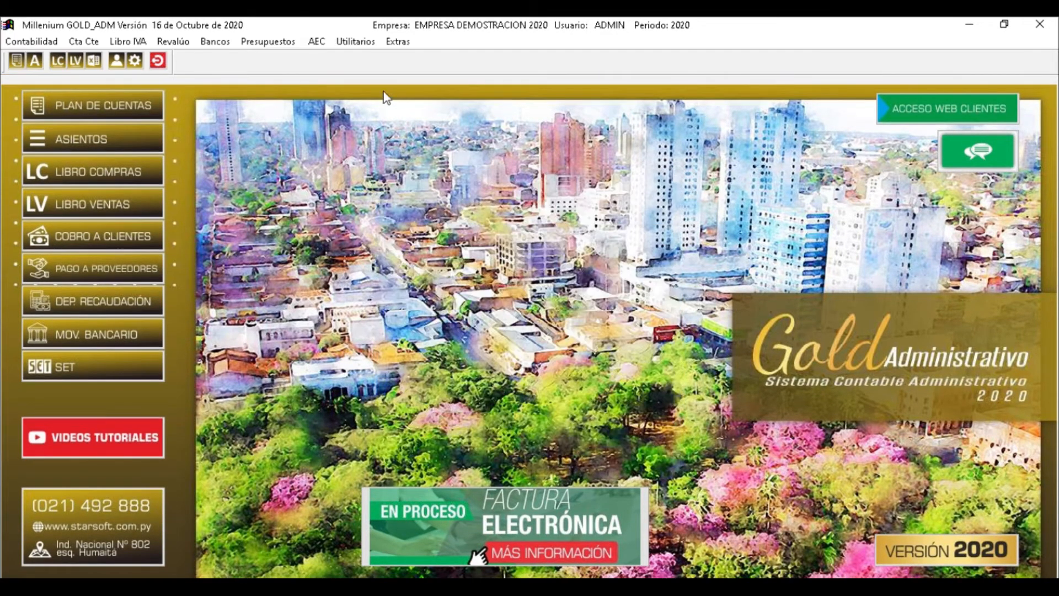
# Open Utilitarios > Archivos > Monedas Extranjeras to list Dolares Americanos and Euros
pyautogui.click(356, 42)
pyautogui.moveTo(381, 73)
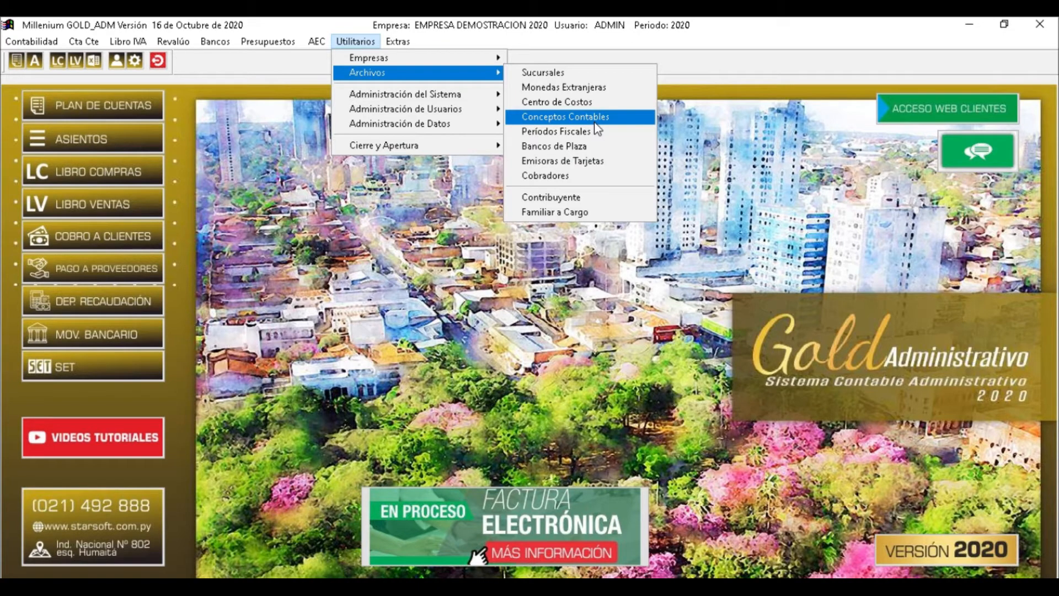
pyautogui.click(599, 88)
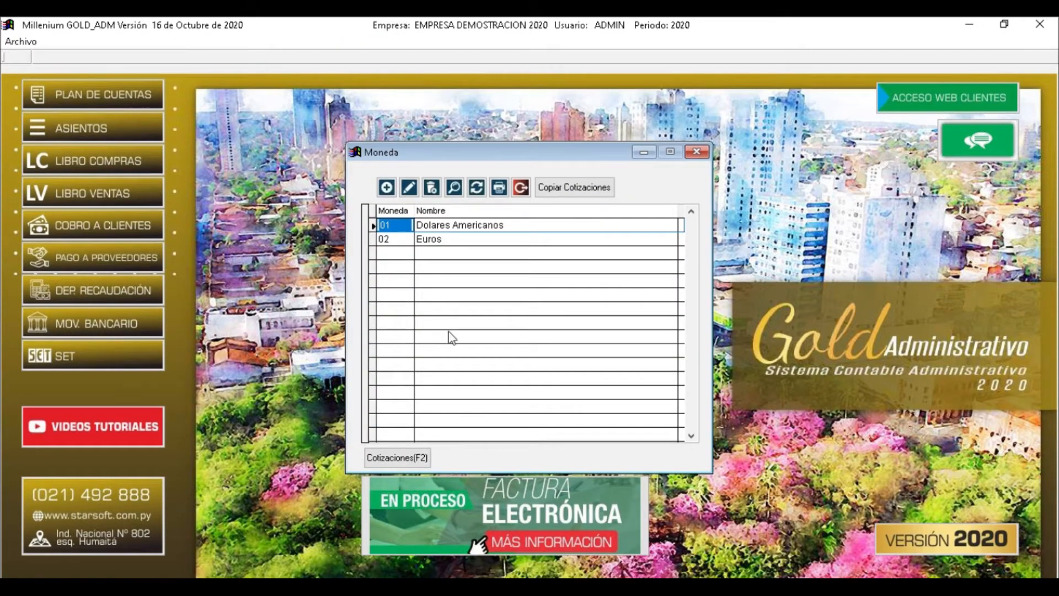
# Set the Tesaka currency of 01 Dolares Americanos to Dólar Americano and confirm it
pyautogui.click(386, 187)
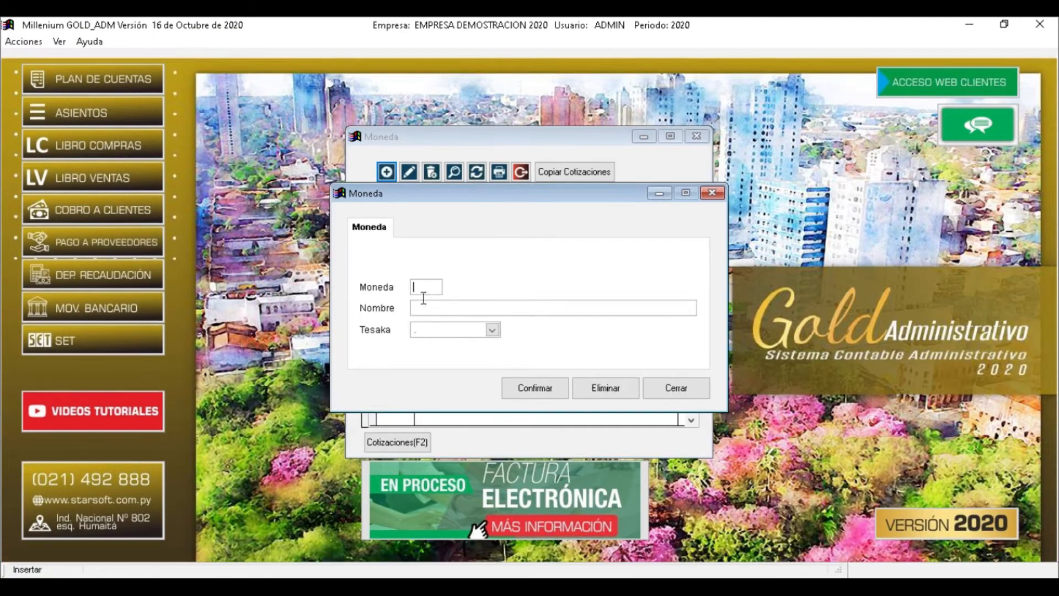
pyautogui.click(684, 393)
pyautogui.click(409, 171)
pyautogui.click(461, 330)
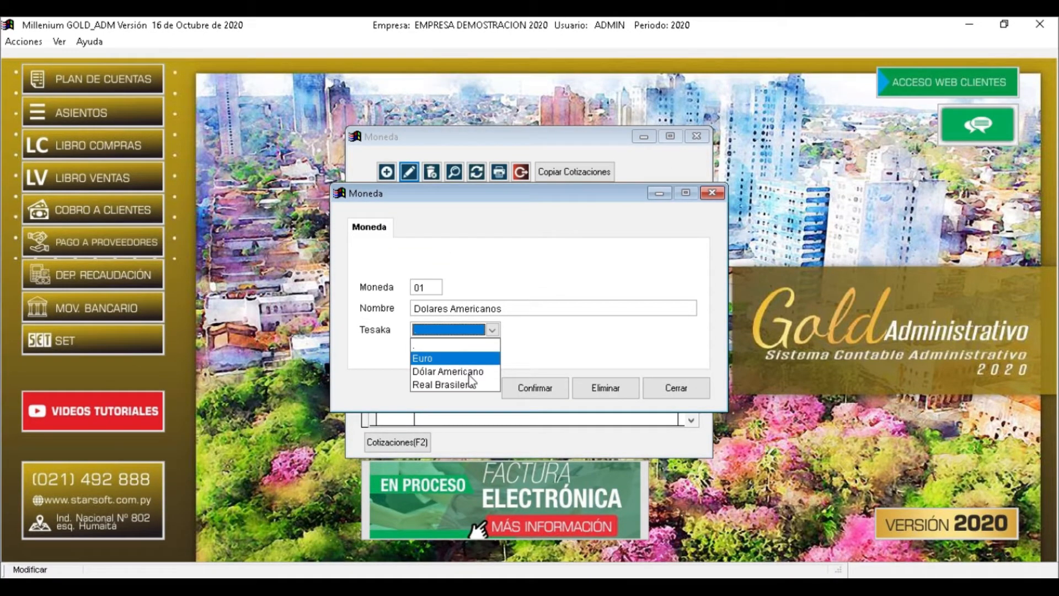
pyautogui.click(469, 372)
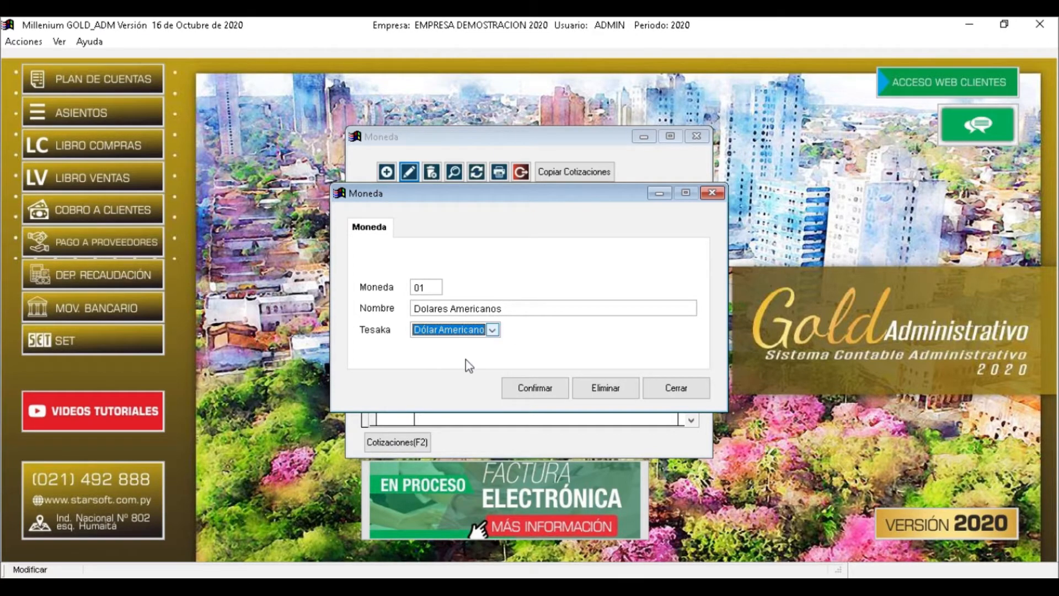
pyautogui.click(539, 393)
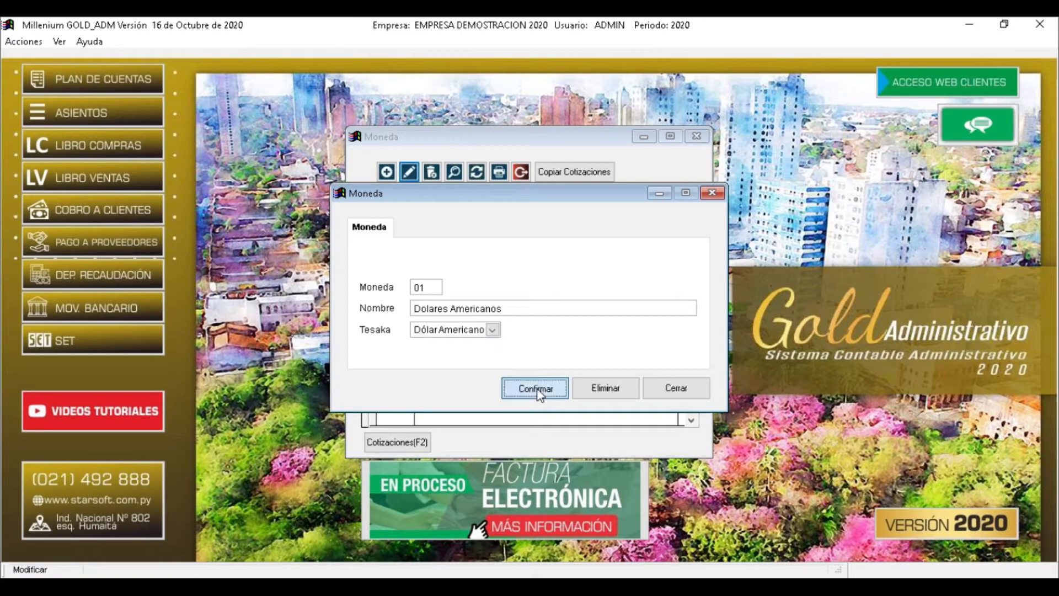
pyautogui.click(438, 225)
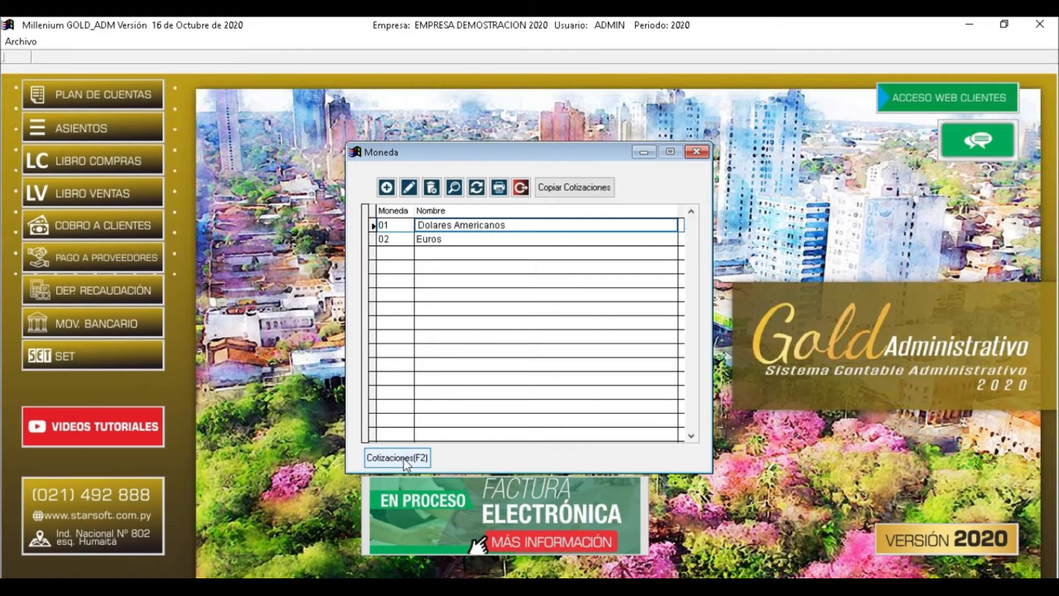
# Select 01 Dolares Americanos and open its Cotizaciones (F2) exchange-rate history
pyautogui.click(437, 239)
pyautogui.click(433, 225)
pyautogui.click(431, 240)
pyautogui.click(428, 226)
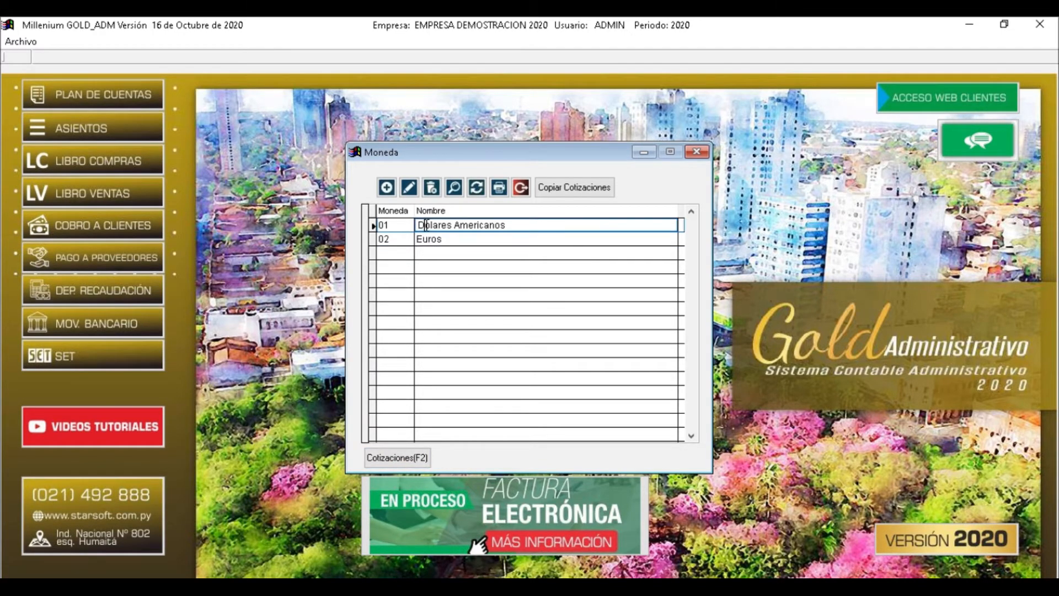
pyautogui.click(397, 457)
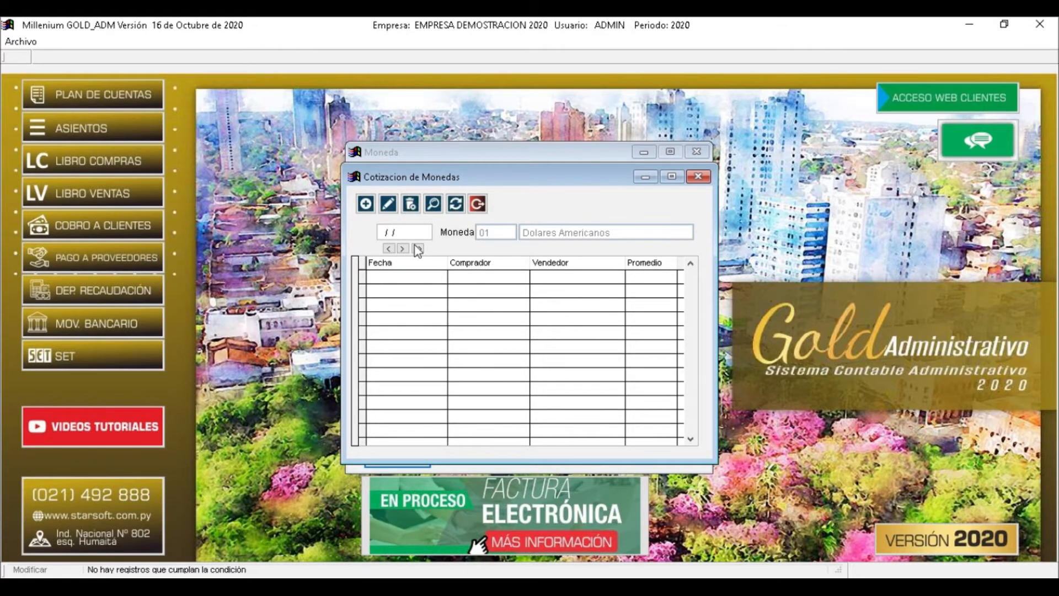
# Add a 01/01/2020 rate with buying 5.690,000 and selling 6.905,000
pyautogui.click(365, 204)
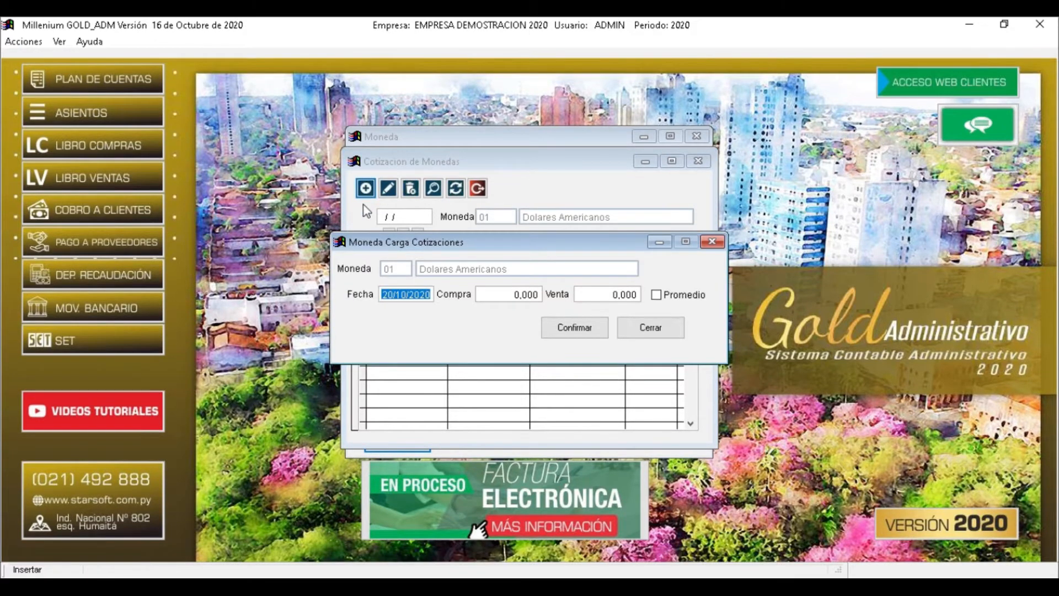
pyautogui.write('01/01/')
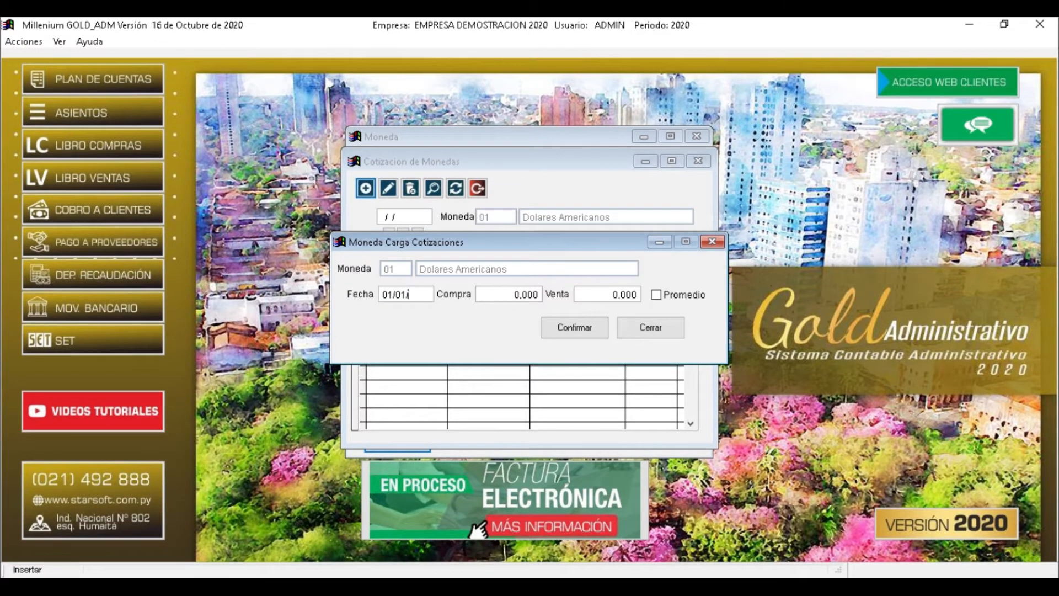
pyautogui.write('2020')
pyautogui.press('Return')
pyautogui.write('569.0 .')
pyautogui.press('Return')
pyautogui.write('690.5 .')
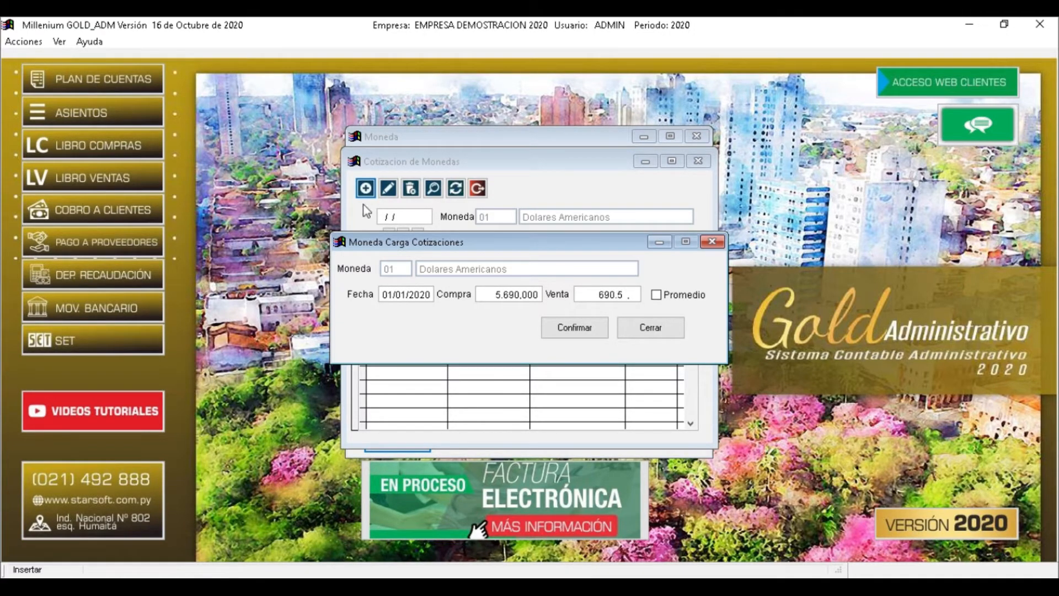
pyautogui.press('Return')
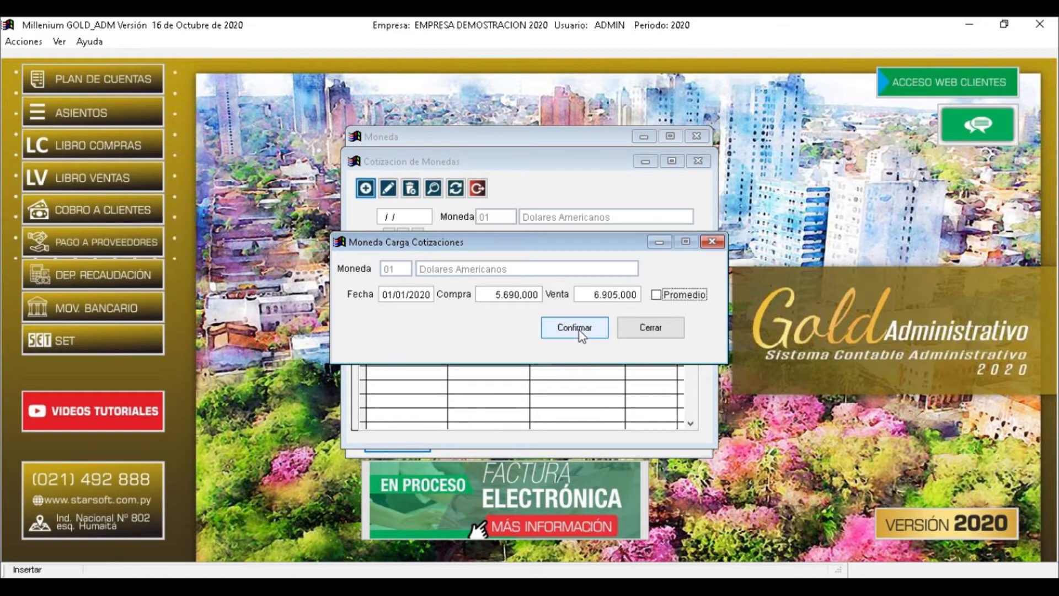
pyautogui.click(579, 331)
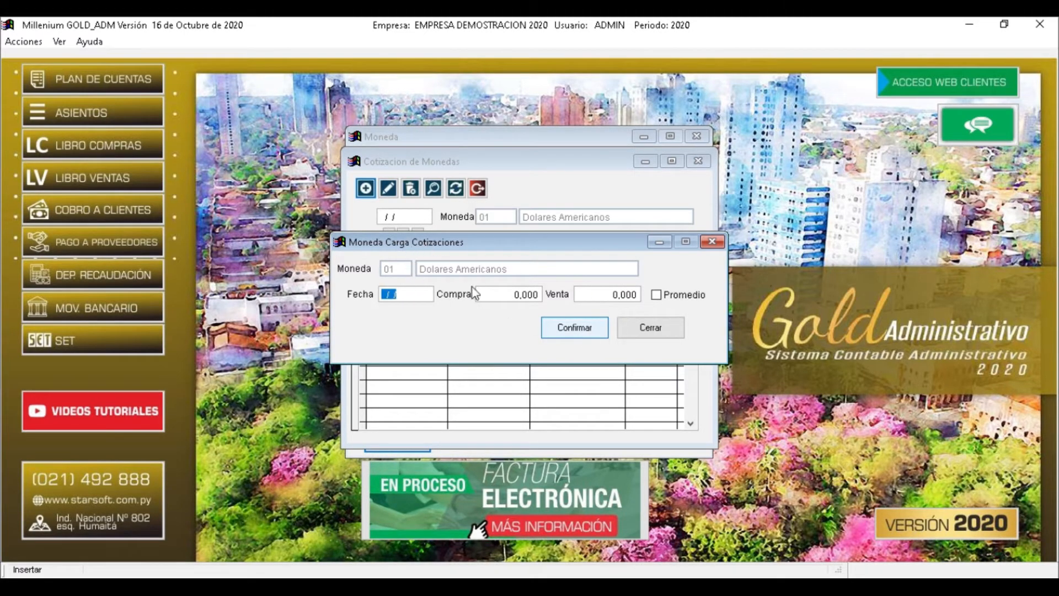
pyautogui.click(651, 328)
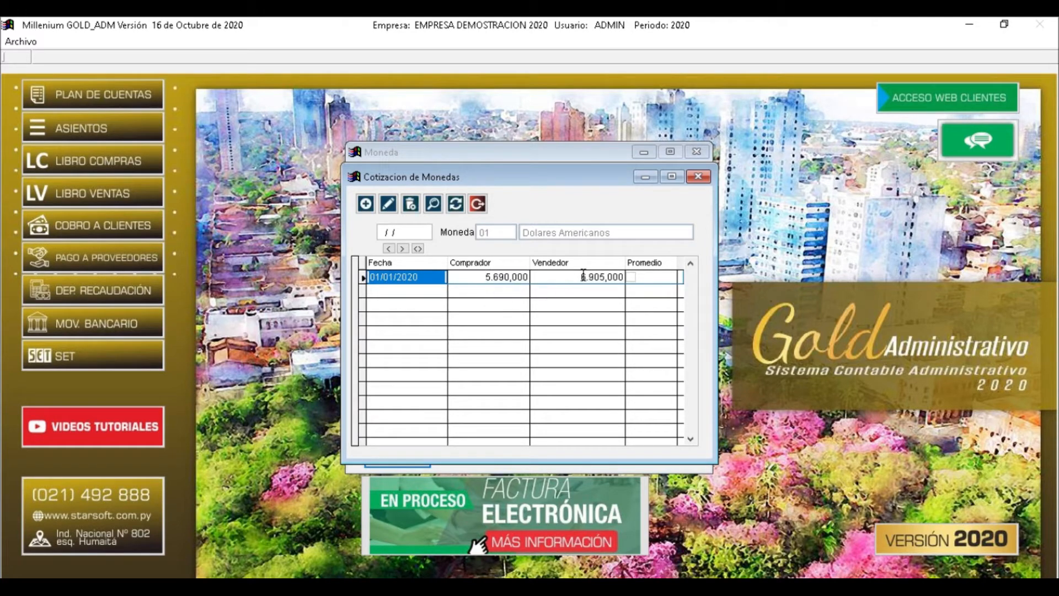
# Check the saved buying and selling rates, then close the rate history
pyautogui.moveTo(577, 276); pyautogui.dragTo(607, 274)
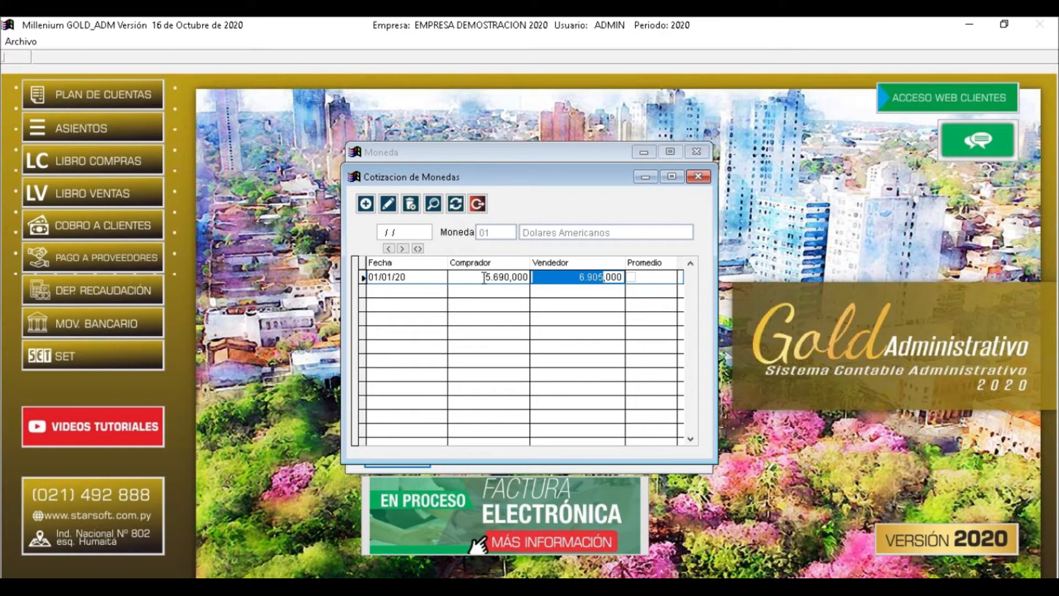
pyautogui.moveTo(485, 276); pyautogui.dragTo(497, 277)
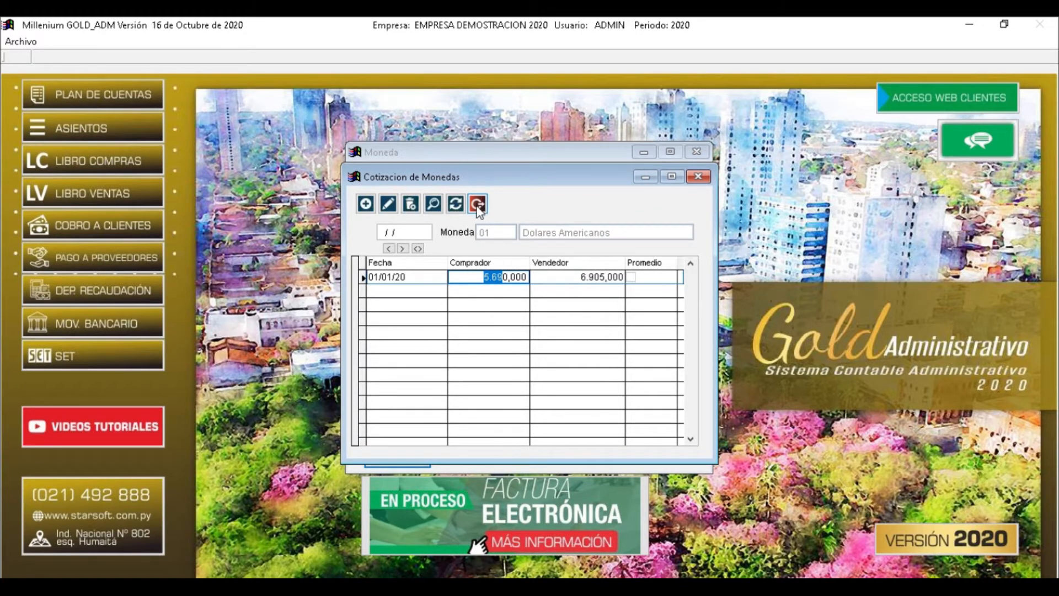
pyautogui.click(478, 205)
pyautogui.click(436, 239)
pyautogui.click(432, 226)
# Close the Moneda list, browse the Utilitarios menu, then open the Contabilidad menu
pyautogui.click(437, 241)
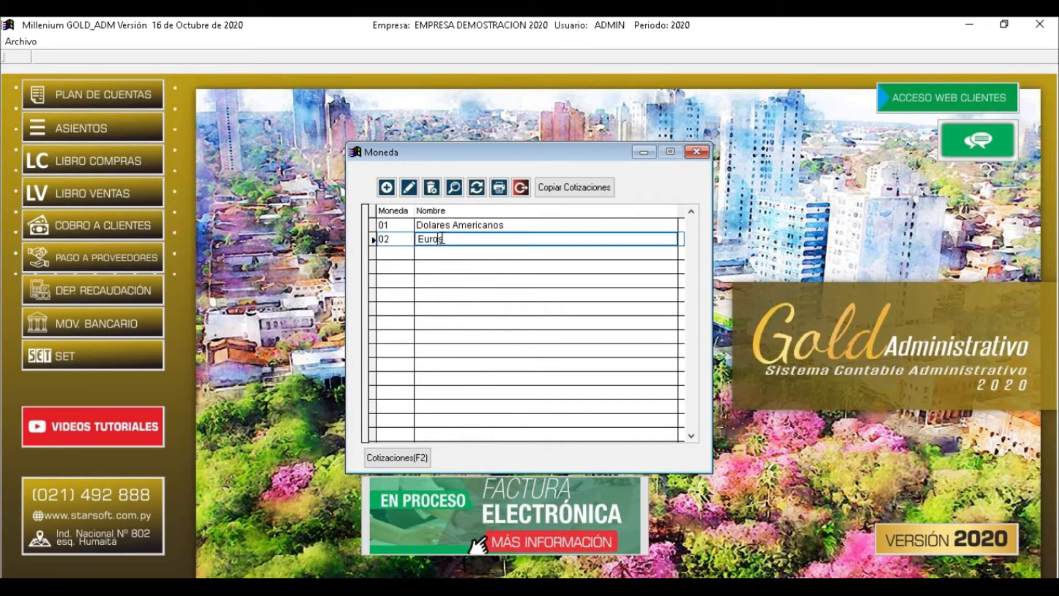
pyautogui.click(521, 189)
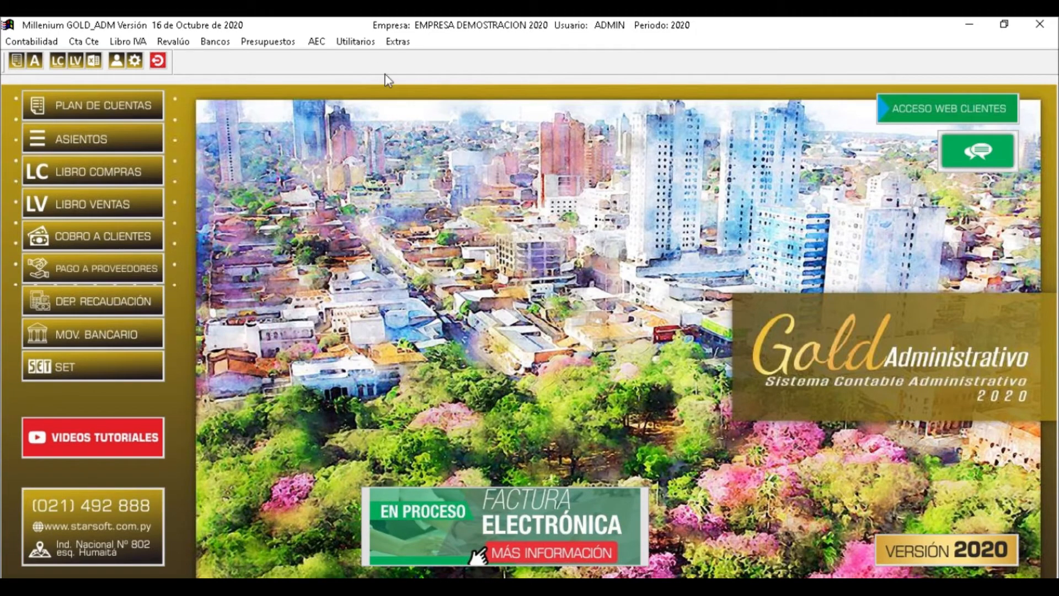
pyautogui.click(356, 42)
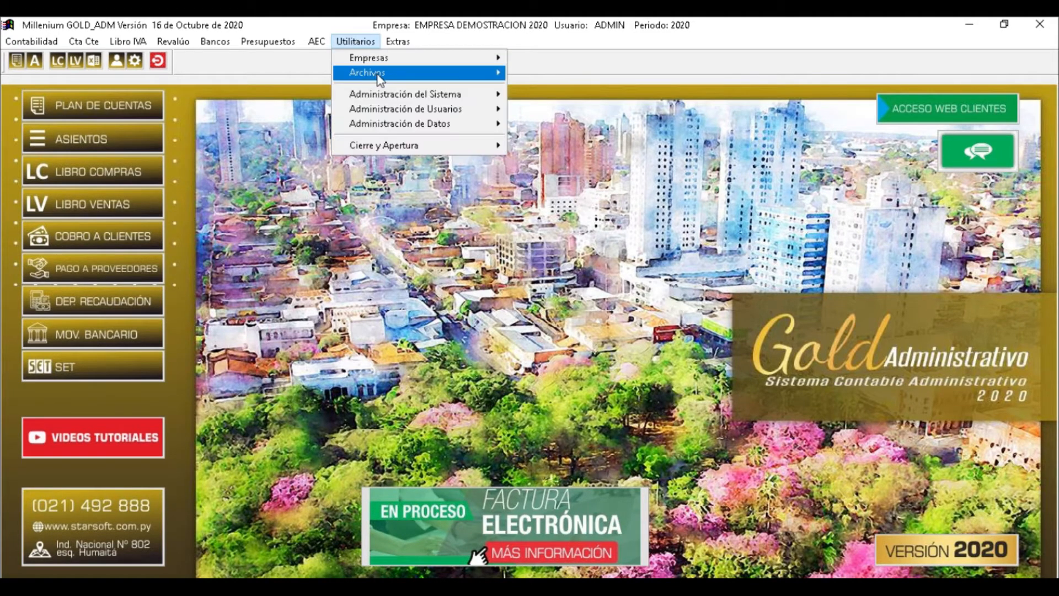
pyautogui.moveTo(386, 74)
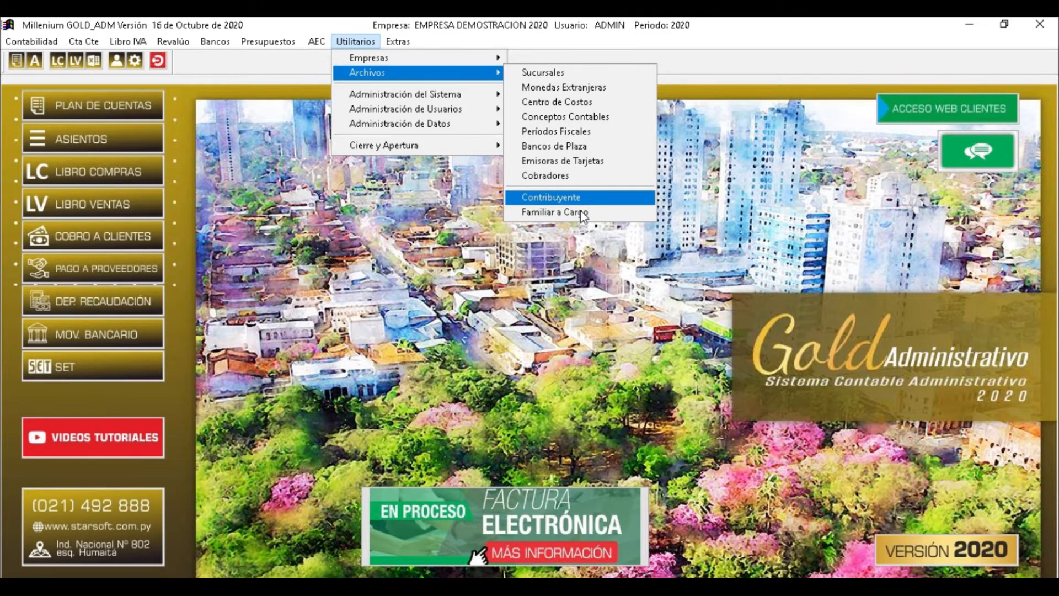
pyautogui.click(368, 44)
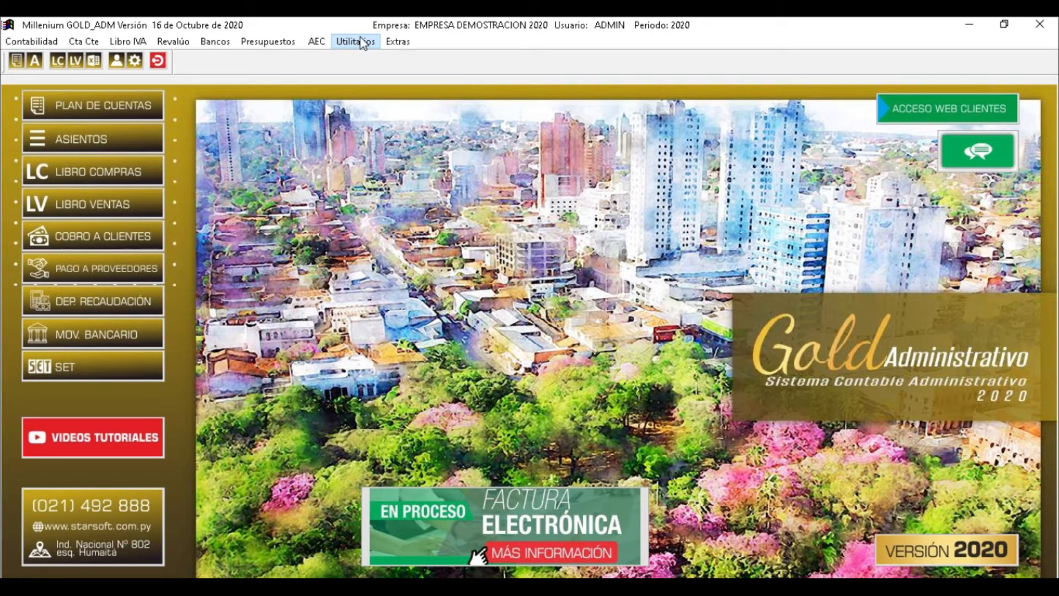
pyautogui.click(362, 43)
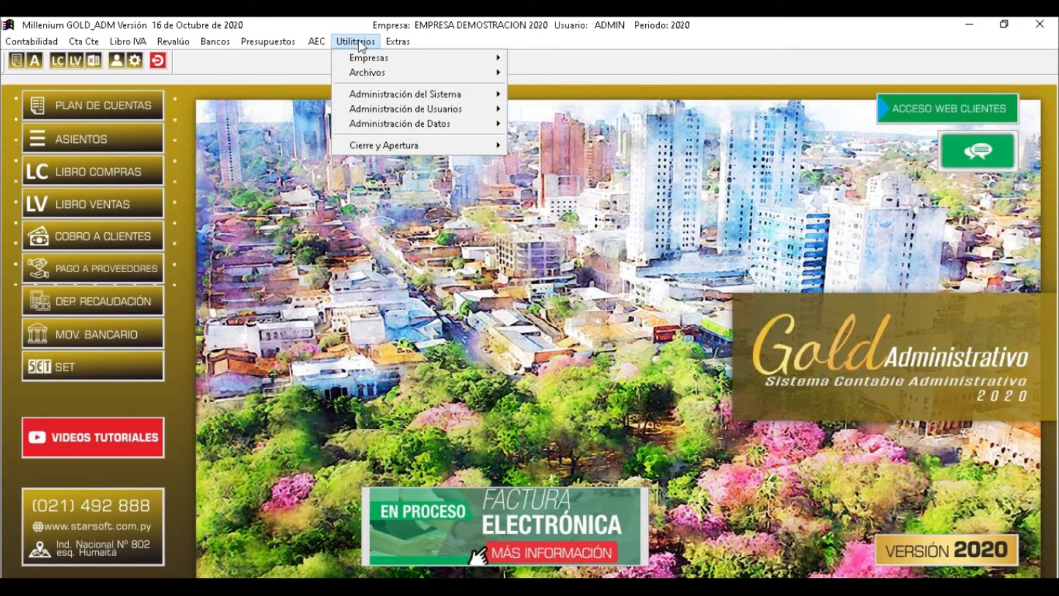
pyautogui.click(361, 44)
pyautogui.click(38, 43)
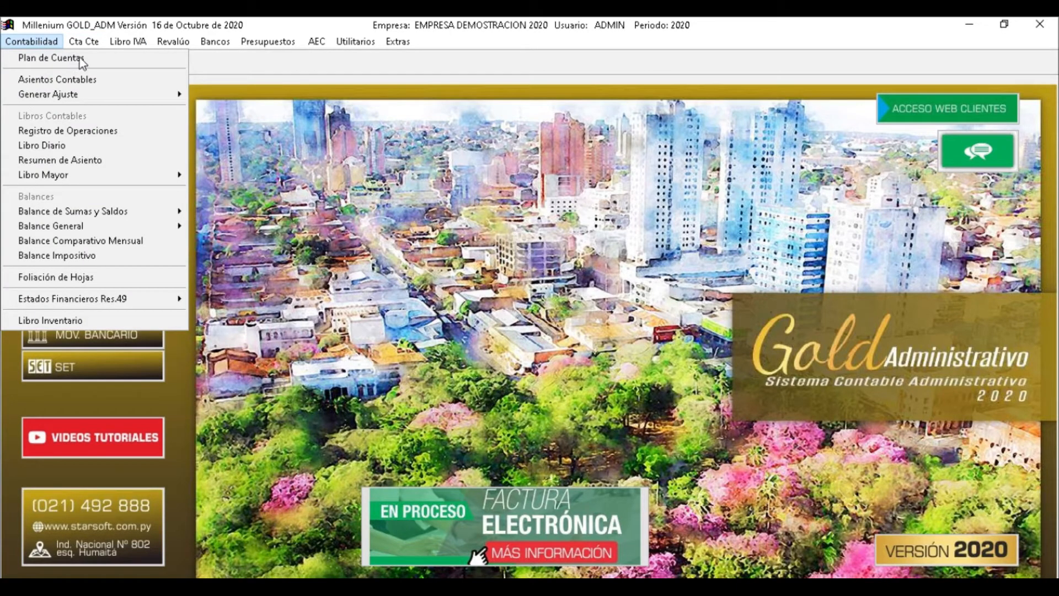
# Open Plan de Cuentas, page down to GASTOS ADMINISTRATIVOS, then back up to 1 ACTIVO
pyautogui.click(85, 57)
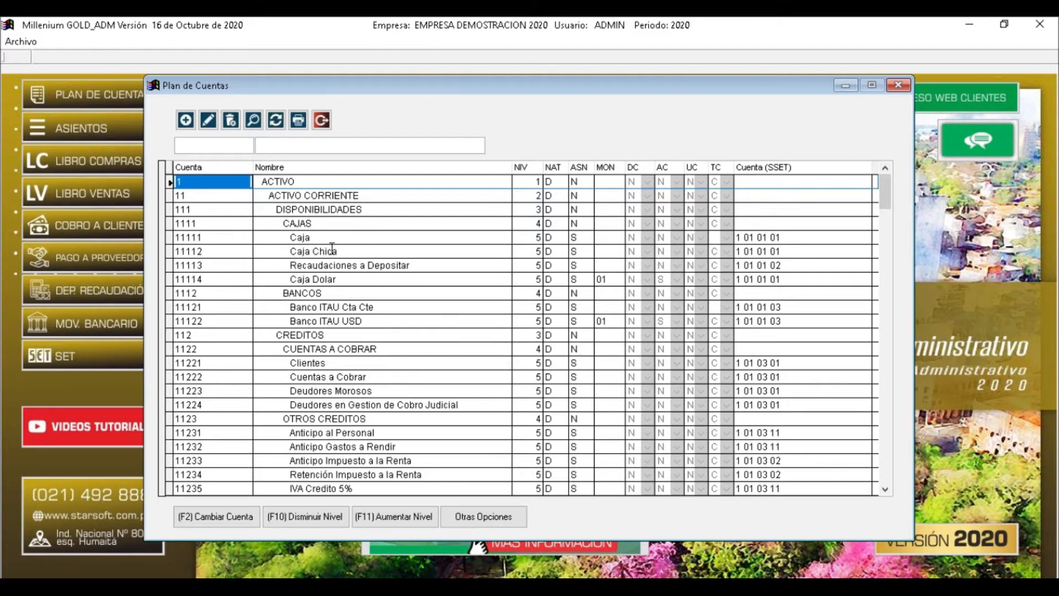
pyautogui.click(312, 238)
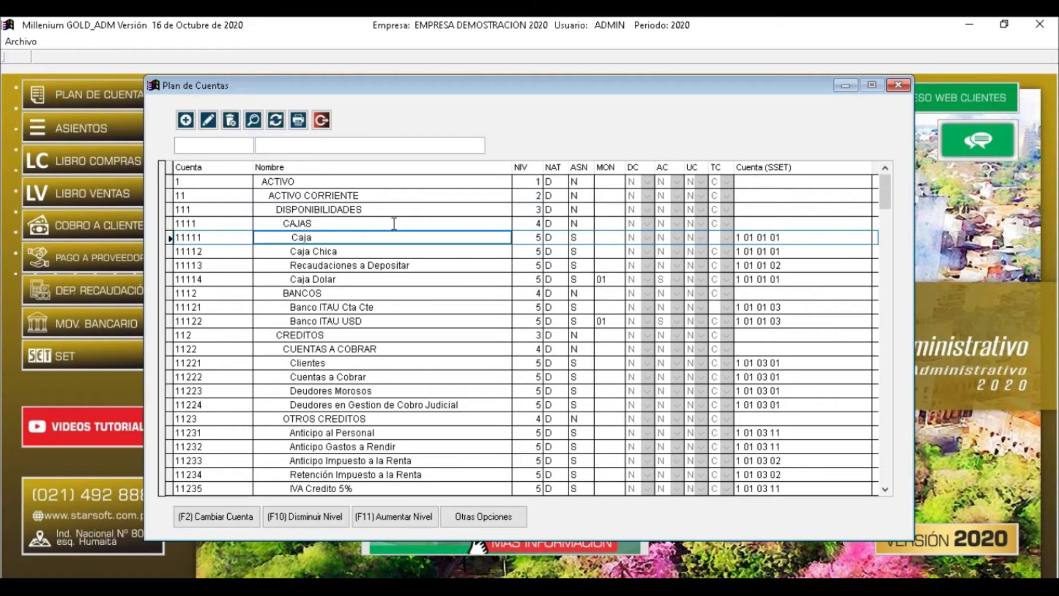
pyautogui.press('Down')
pyautogui.press('Down')
pyautogui.press('Down')
pyautogui.press('Down')
pyautogui.press('Down')
pyautogui.press('Down')
pyautogui.press('Down')
pyautogui.press('Down')
pyautogui.press('Down')
pyautogui.press('Down')
pyautogui.press('Down')
pyautogui.press('Down')
pyautogui.press('Down')
pyautogui.press('Down')
pyautogui.press('Down')
pyautogui.press('Down')
pyautogui.press('Down')
pyautogui.press('Down')
pyautogui.press('Down')
pyautogui.press('Down')
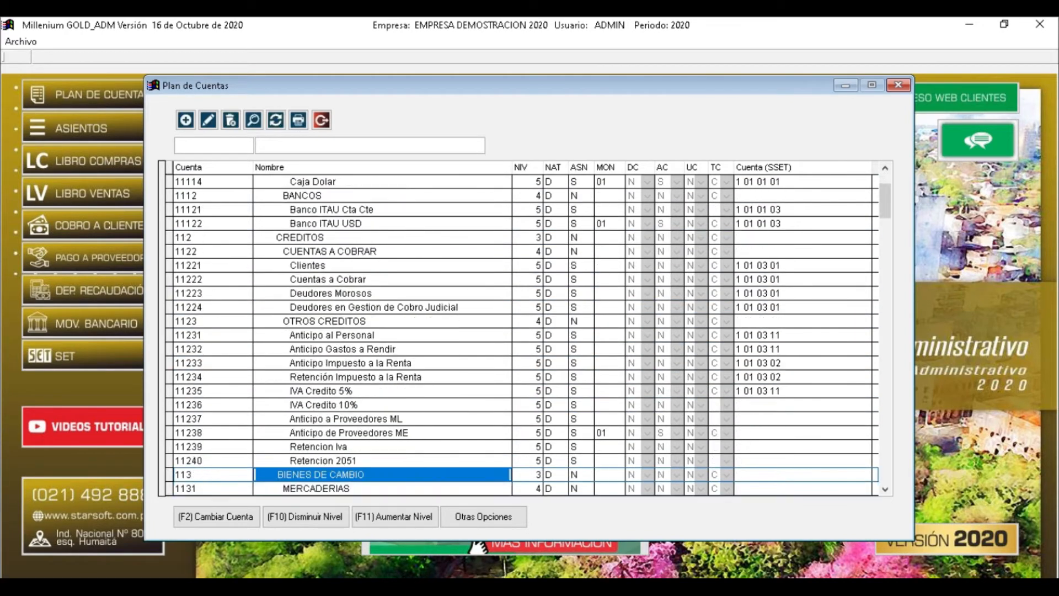
pyautogui.press('Down')
pyautogui.press('Down')
pyautogui.press('Down')
pyautogui.press('Down')
pyautogui.press('Down')
pyautogui.press('Down')
pyautogui.press('Down')
pyautogui.press('Down')
pyautogui.press('Down')
pyautogui.press('Down')
pyautogui.press('Down')
pyautogui.press('Down')
pyautogui.press('Down')
pyautogui.press('Down')
pyautogui.press('Down')
pyautogui.press('Down')
pyautogui.press('Down')
pyautogui.press('Down')
pyautogui.press('Down')
pyautogui.press('Down')
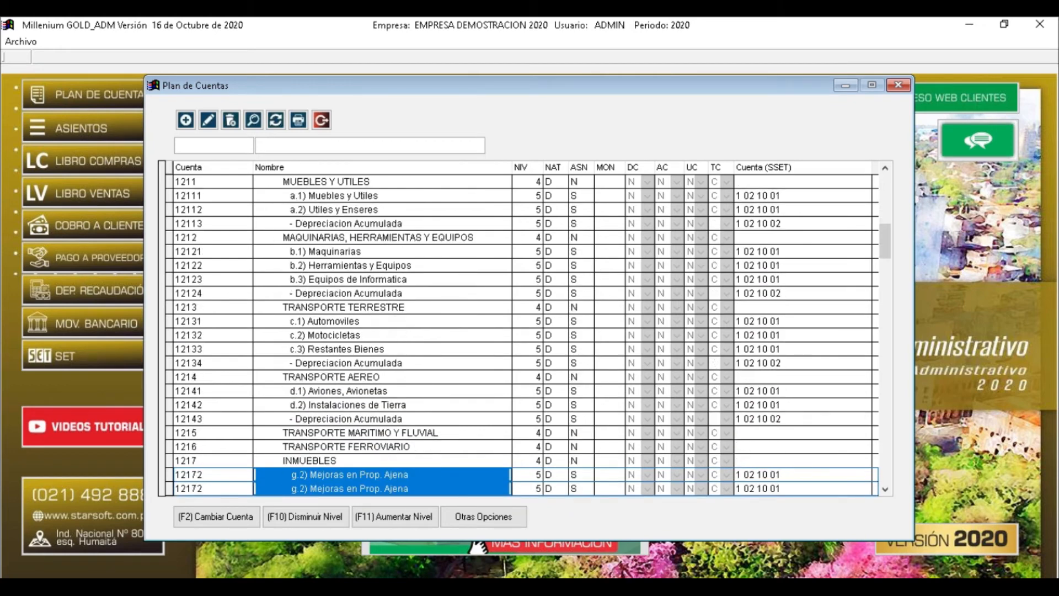
pyautogui.press('Down')
pyautogui.press('Down')
pyautogui.press('Down')
pyautogui.press('Down')
pyautogui.press('Down')
pyautogui.press('Down')
pyautogui.press('Down')
pyautogui.press('Down')
pyautogui.press('Down')
pyautogui.press('Down')
pyautogui.press('Down')
pyautogui.press('Down')
pyautogui.press('Down')
pyautogui.press('Down')
pyautogui.press('Down')
pyautogui.press('Down')
pyautogui.press('Down')
pyautogui.press('Down')
pyautogui.press('Down')
pyautogui.press('Down')
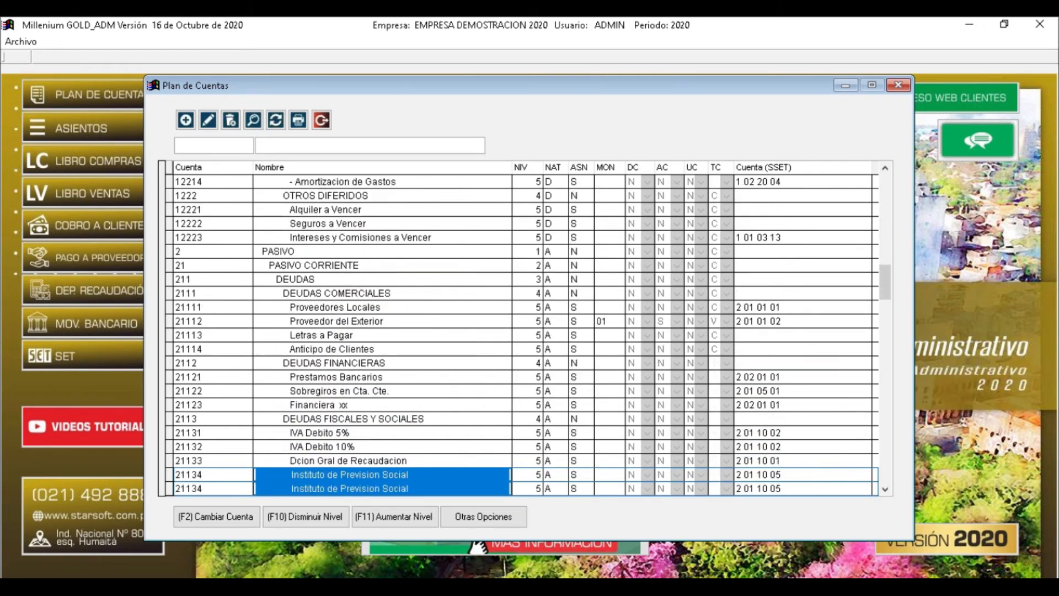
pyautogui.press('Down')
pyautogui.press('Down')
pyautogui.press('Down')
pyautogui.press('Down')
pyautogui.press('Down')
pyautogui.press('Down')
pyautogui.press('Down')
pyautogui.press('Down')
pyautogui.press('Down')
pyautogui.press('Down')
pyautogui.press('Down')
pyautogui.press('Down')
pyautogui.press('Down')
pyautogui.press('Down')
pyautogui.press('Down')
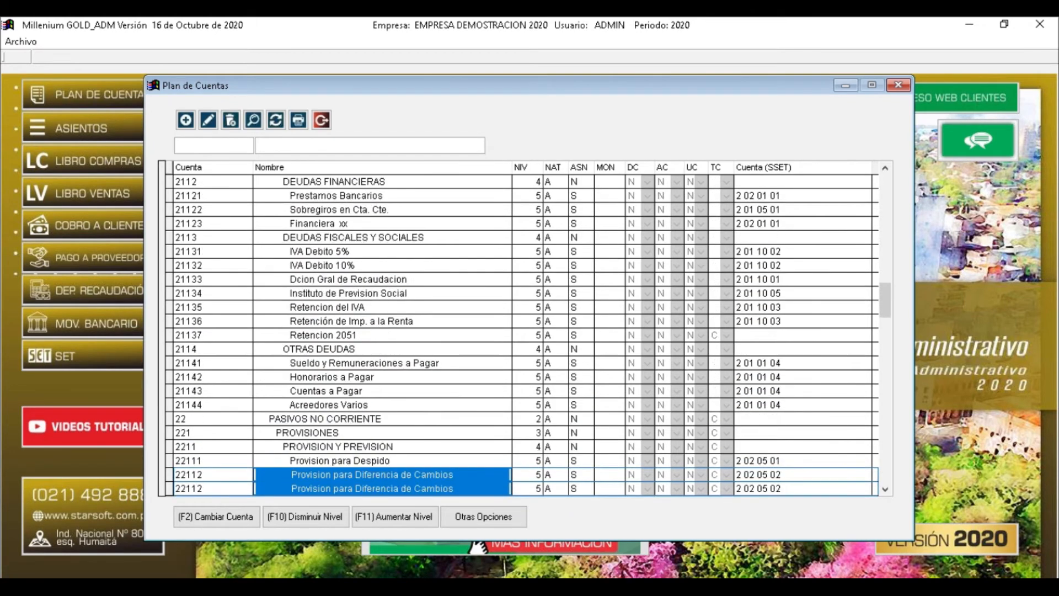
pyautogui.press('Down')
pyautogui.press('Down')
pyautogui.press('Down')
pyautogui.press('Down')
pyautogui.press('Down')
pyautogui.press('Down')
pyautogui.press('Down')
pyautogui.press('Down')
pyautogui.press('Down')
pyautogui.press('Down')
pyautogui.press('Down')
pyautogui.press('Down')
pyautogui.press('Down')
pyautogui.press('Down')
pyautogui.press('Down')
pyautogui.press('Down')
pyautogui.press('Down')
pyautogui.press('Down')
pyautogui.press('Down')
pyautogui.press('Down')
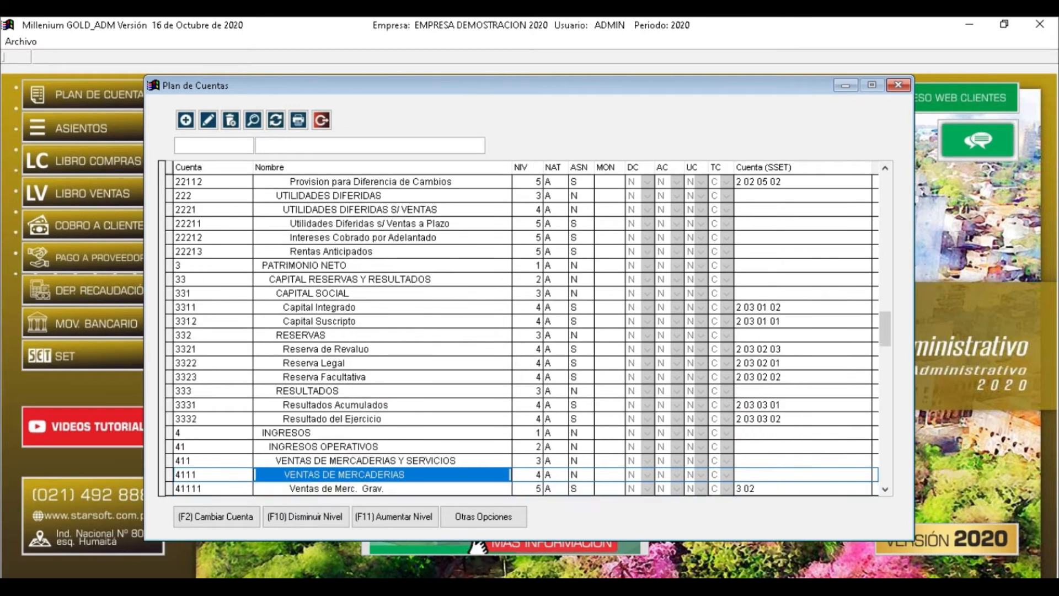
pyautogui.press('Down')
pyautogui.press('Down')
pyautogui.press('Down')
pyautogui.press('Down')
pyautogui.press('Down')
pyautogui.press('Down')
pyautogui.press('Down')
pyautogui.press('Down')
pyautogui.press('Down')
pyautogui.press('Down')
pyautogui.press('Down')
pyautogui.press('Down')
pyautogui.press('Down')
pyautogui.press('Down')
pyautogui.press('Down')
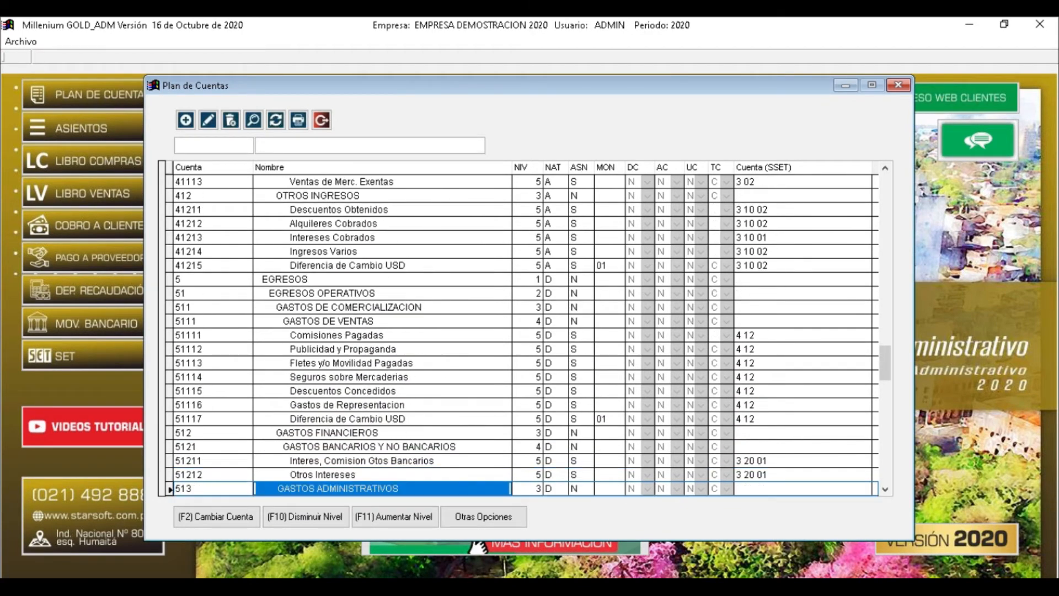
pyautogui.press('Up')
pyautogui.press('Up')
pyautogui.press('Up')
pyautogui.press('Up')
pyautogui.press('Up')
pyautogui.press('Up')
pyautogui.press('Up')
pyautogui.press('Up')
pyautogui.press('Up')
pyautogui.press('Up')
pyautogui.press('Up')
pyautogui.press('Up')
pyautogui.press('Up')
pyautogui.press('Up')
pyautogui.press('Up')
pyautogui.press('Up')
pyautogui.press('Up')
pyautogui.press('Up')
pyautogui.press('Up')
pyautogui.press('Up')
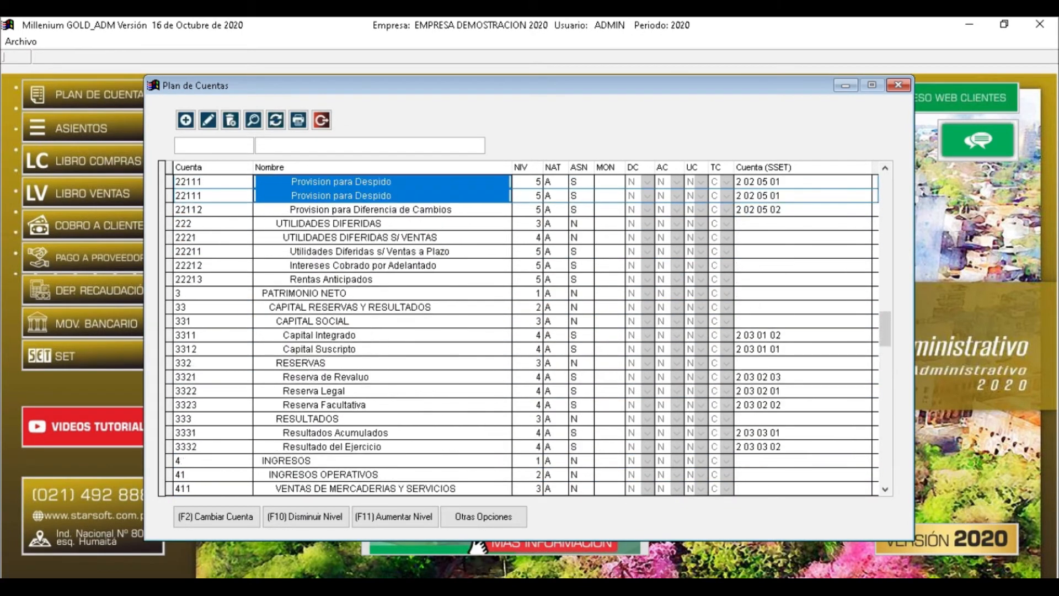
pyautogui.press('Up')
pyautogui.press('Up')
pyautogui.press('Up')
pyautogui.press('Up')
pyautogui.press('Up')
pyautogui.press('Up')
pyautogui.press('Up')
pyautogui.press('Up')
pyautogui.press('Up')
pyautogui.press('Up')
pyautogui.press('Up')
pyautogui.press('Up')
pyautogui.press('Up')
pyautogui.press('Up')
pyautogui.press('Up')
pyautogui.press('Up')
pyautogui.press('Up')
pyautogui.press('Up')
pyautogui.press('Up')
pyautogui.press('Up')
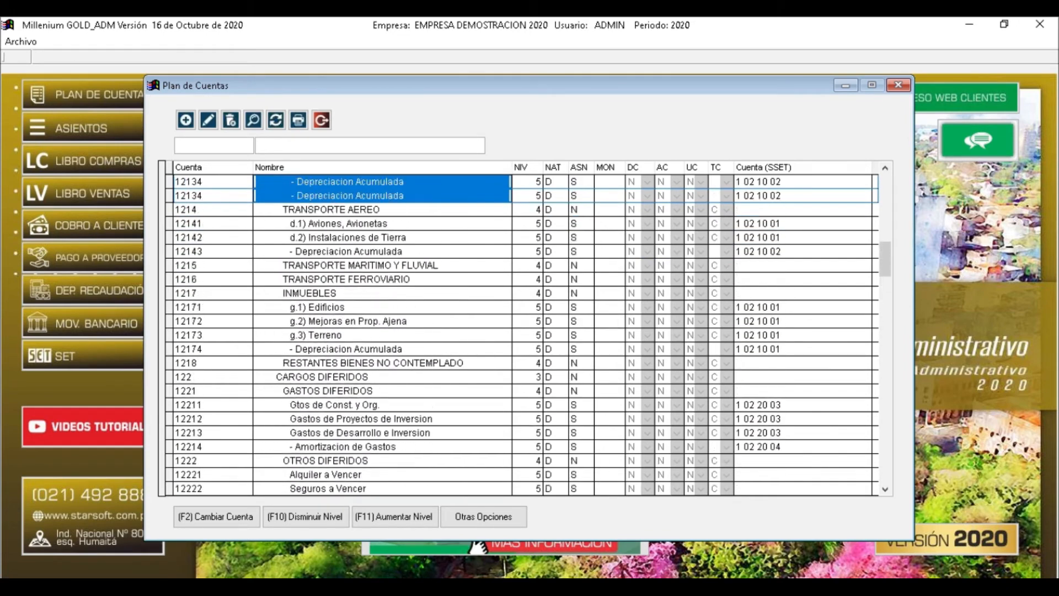
pyautogui.press('Up')
pyautogui.press('Up')
pyautogui.press('Up')
pyautogui.press('Up')
pyautogui.press('Up')
pyautogui.press('Up')
pyautogui.press('Up')
pyautogui.press('Up')
pyautogui.press('Up')
pyautogui.press('Up')
pyautogui.press('Up')
pyautogui.press('Up')
pyautogui.press('Up')
pyautogui.press('Up')
pyautogui.press('Up')
pyautogui.press('Up')
pyautogui.press('Up')
pyautogui.press('Up')
pyautogui.press('Up')
pyautogui.press('Up')
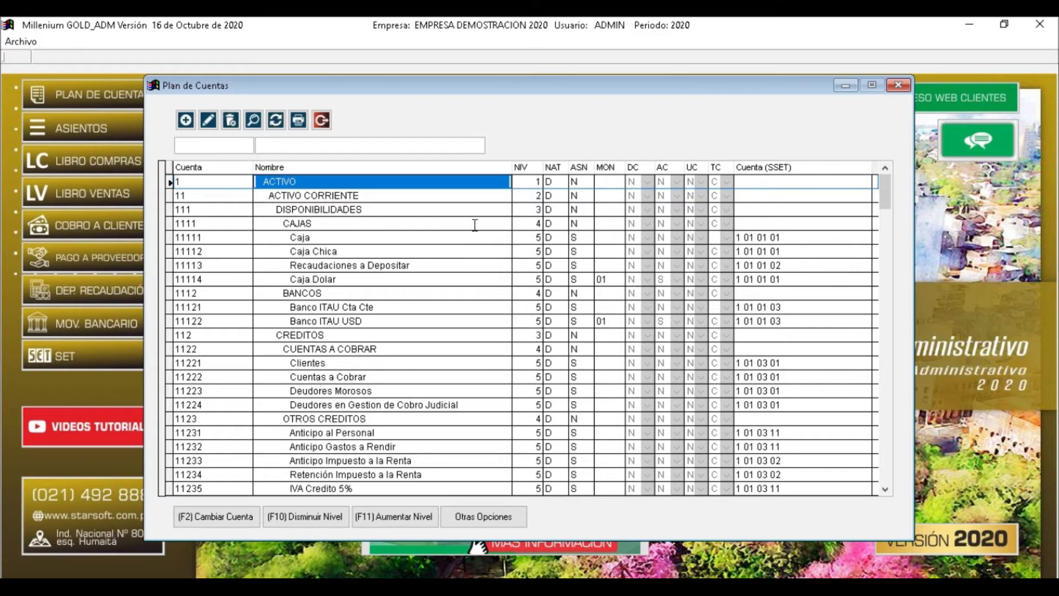
# Search the Cuenta box for accounts starting with 1, then 2 for PASIVO
pyautogui.click(217, 147)
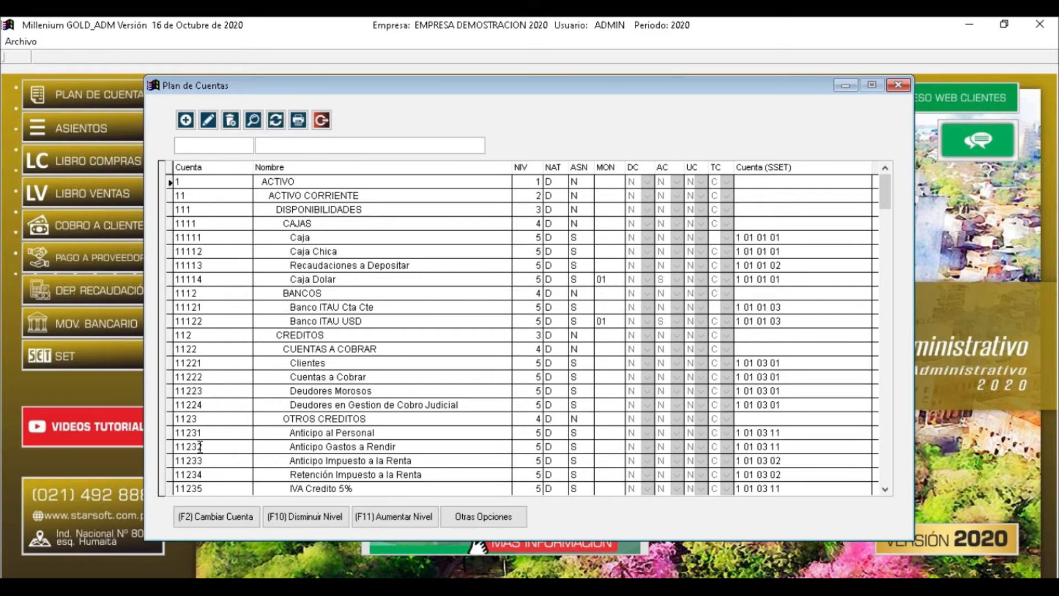
pyautogui.click(245, 148)
pyautogui.write('1')
pyautogui.press('Down')
pyautogui.press('Down')
pyautogui.press('Down')
pyautogui.press('Down')
pyautogui.moveTo(301, 181); pyautogui.dragTo(264, 187)
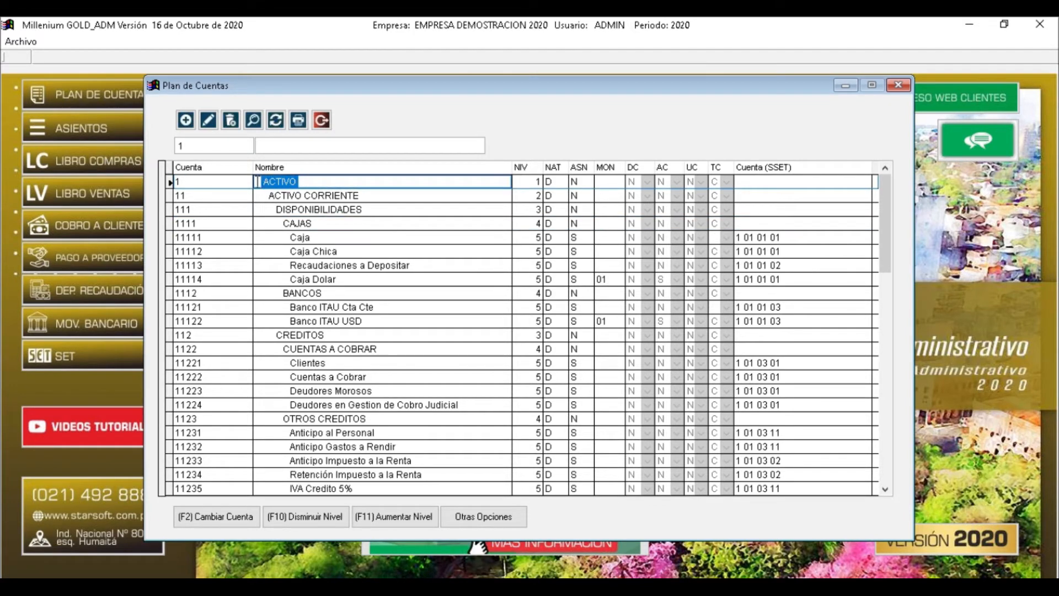
pyautogui.click(199, 146)
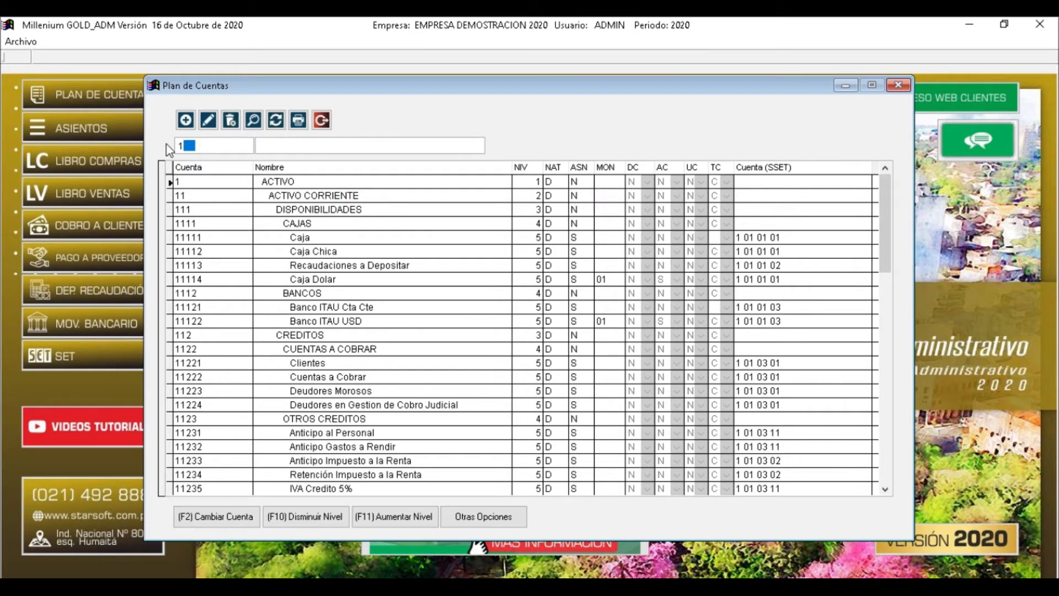
pyautogui.press('BackSpace')
pyautogui.write('2')
pyautogui.moveTo(294, 181); pyautogui.dragTo(265, 188)
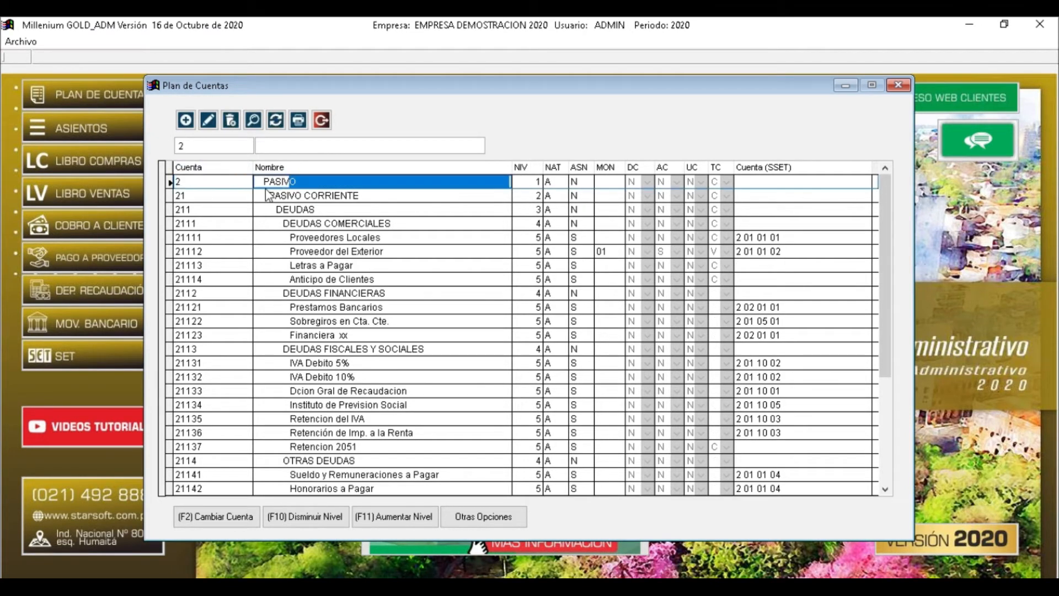
# Replace the search with 3, then 4, then 5 to reach the EGRESOS accounts
pyautogui.moveTo(194, 147); pyautogui.dragTo(172, 142)
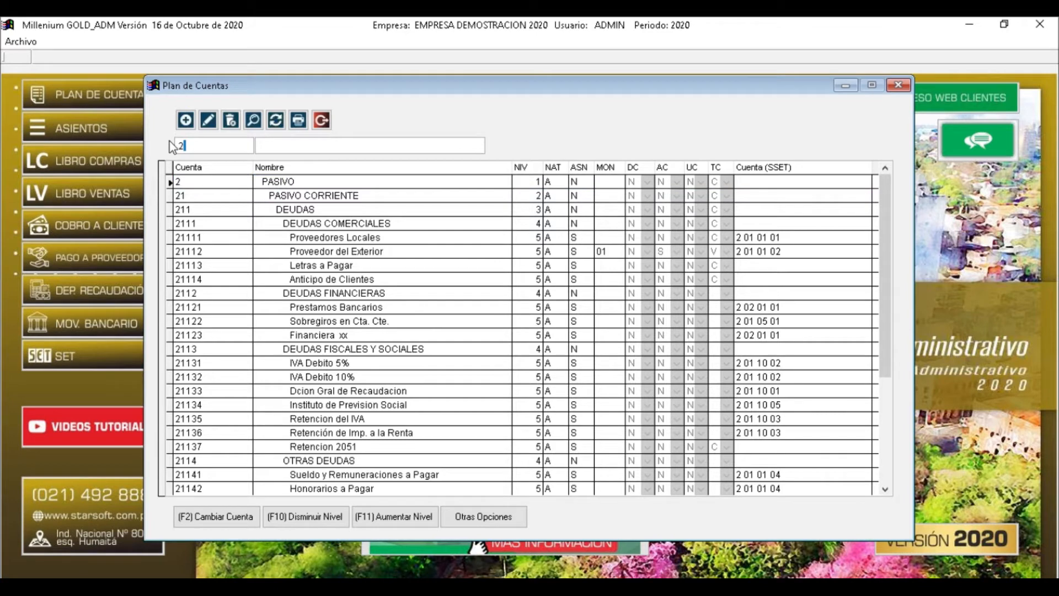
pyautogui.write('3')
pyautogui.moveTo(352, 179); pyautogui.dragTo(258, 183)
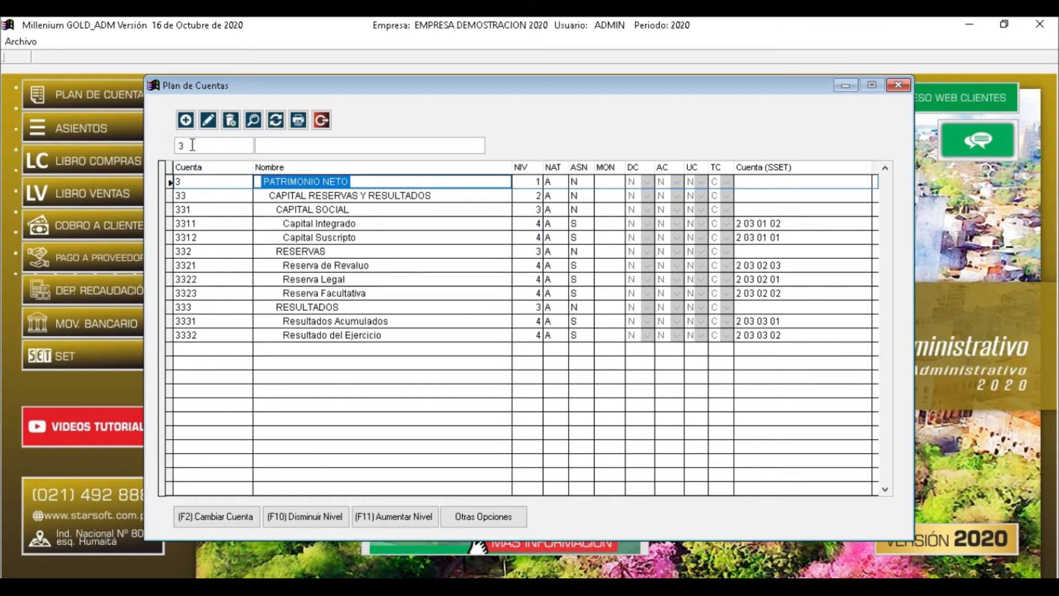
pyautogui.moveTo(193, 145); pyautogui.dragTo(169, 144)
pyautogui.write('4')
pyautogui.moveTo(319, 184); pyautogui.dragTo(265, 187)
pyautogui.moveTo(196, 146); pyautogui.dragTo(169, 146)
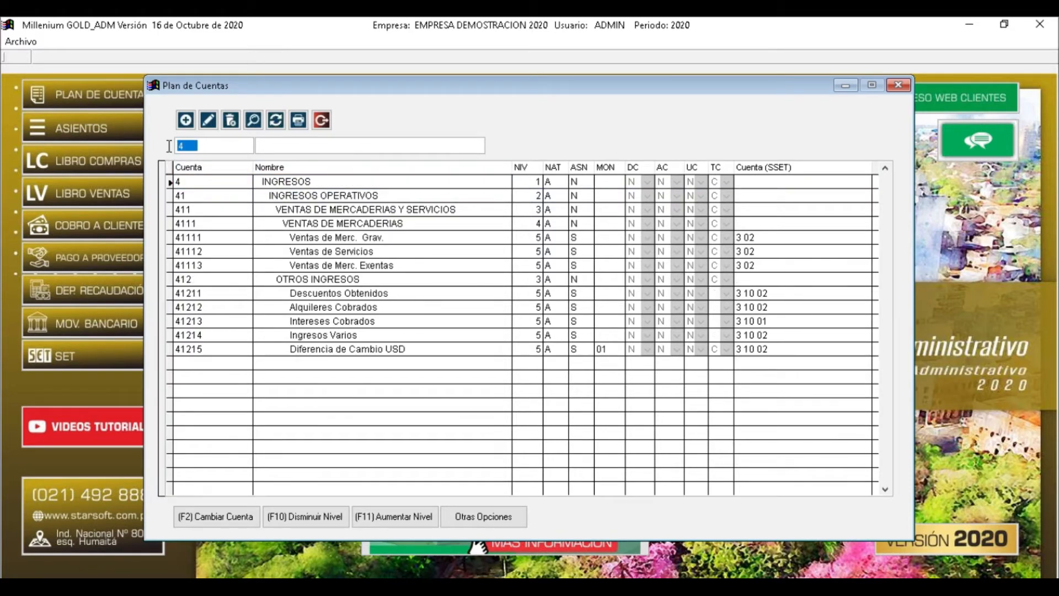
pyautogui.write('5')
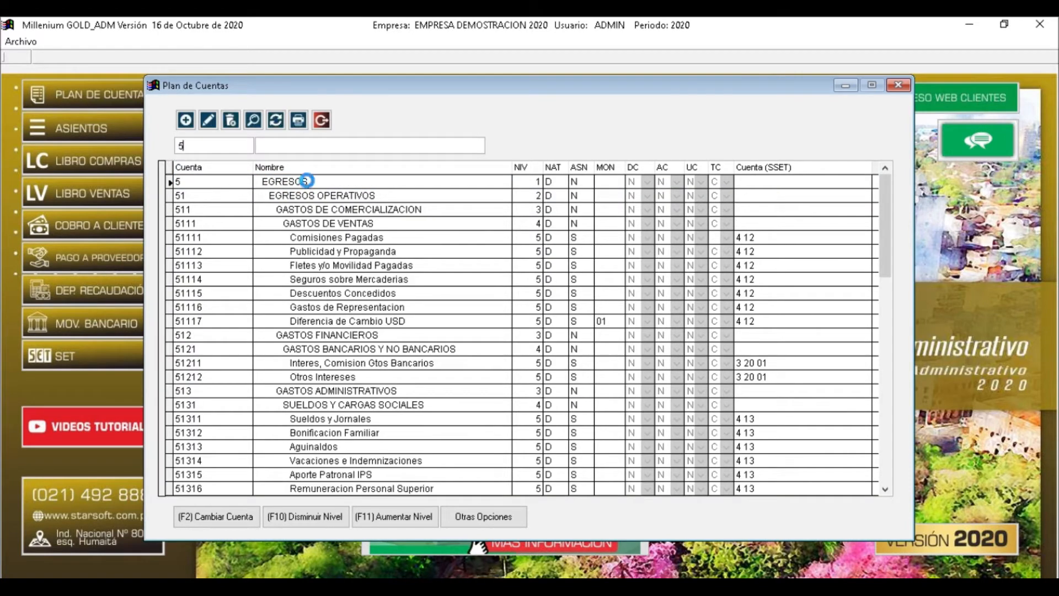
pyautogui.moveTo(307, 181); pyautogui.dragTo(261, 182)
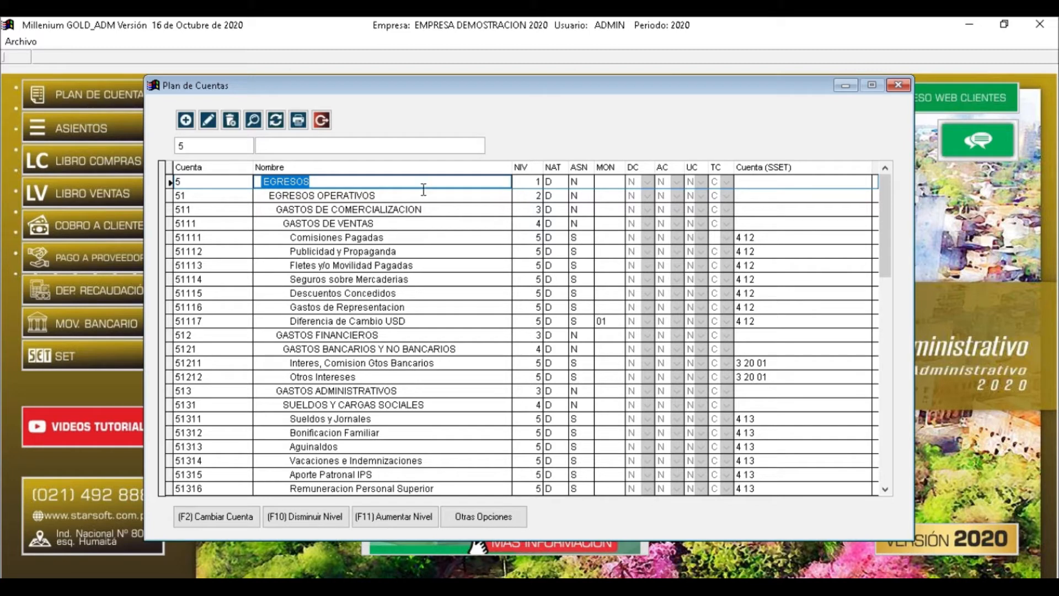
# Inspect the NIV level values of EGRESOS, EGRESOS OPERATIVOS and GASTOS DE COMERCIALIZACION
pyautogui.click(530, 195)
pyautogui.click(526, 209)
pyautogui.click(525, 196)
pyautogui.click(525, 185)
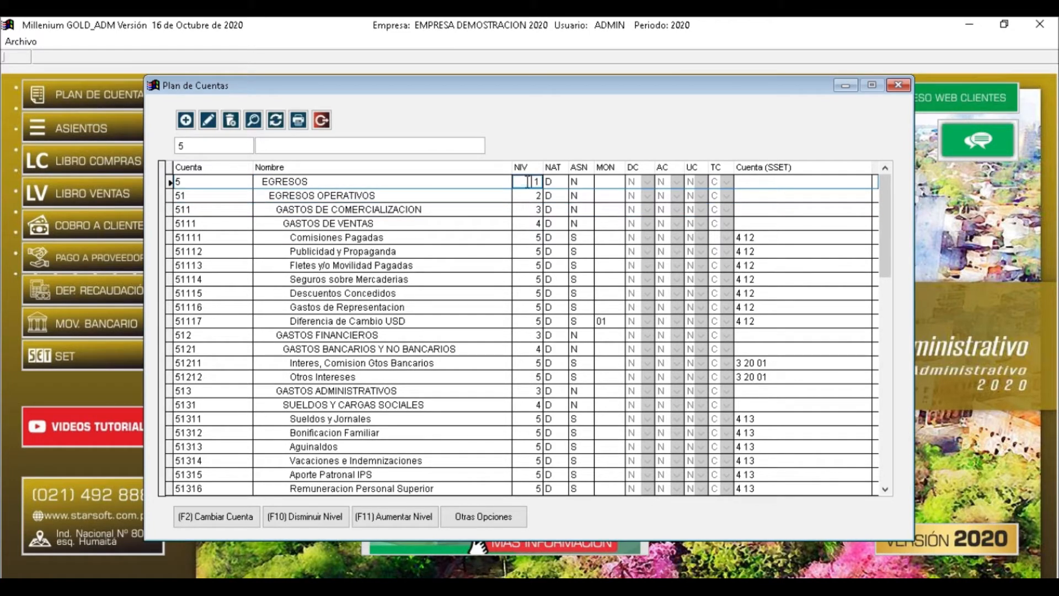
pyautogui.doubleClick(538, 179)
pyautogui.press('Down')
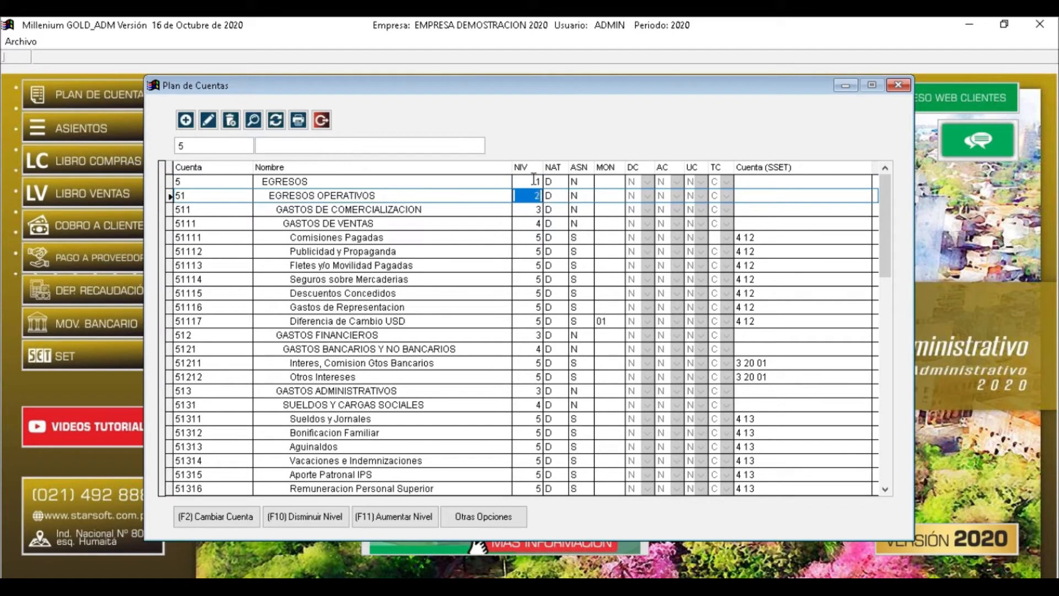
pyautogui.click(534, 179)
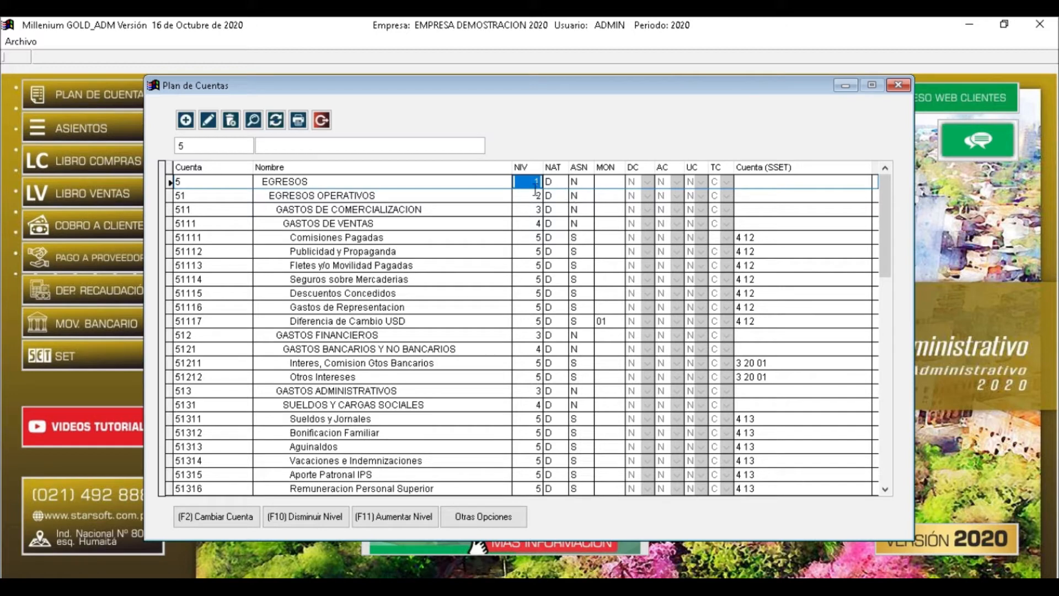
# Filter the chart of accounts back to codes starting with 1 to list ACTIVO
pyautogui.click(188, 146)
pyautogui.press('Return')
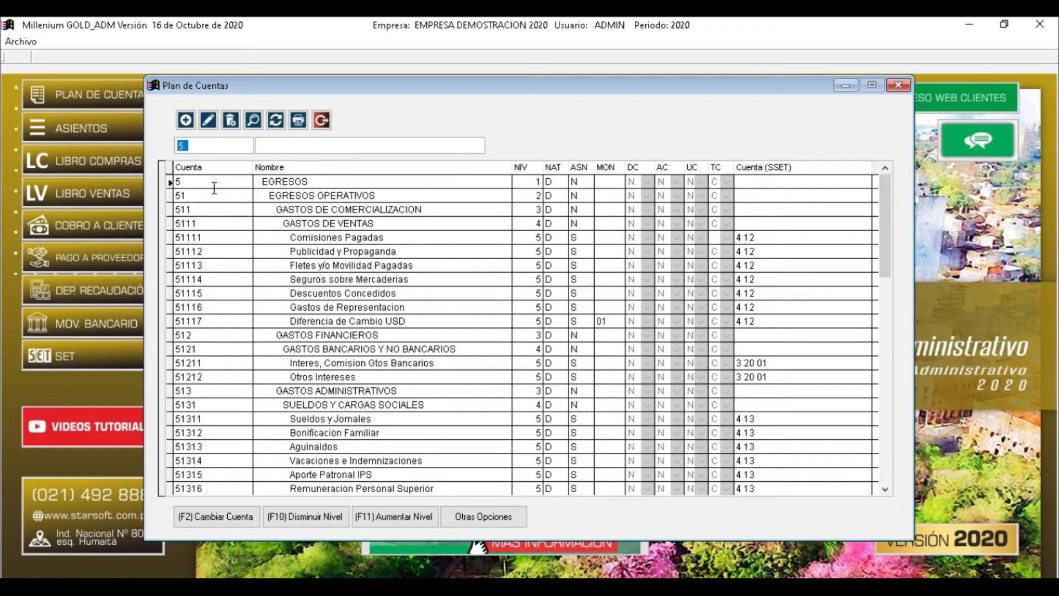
pyautogui.write('1')
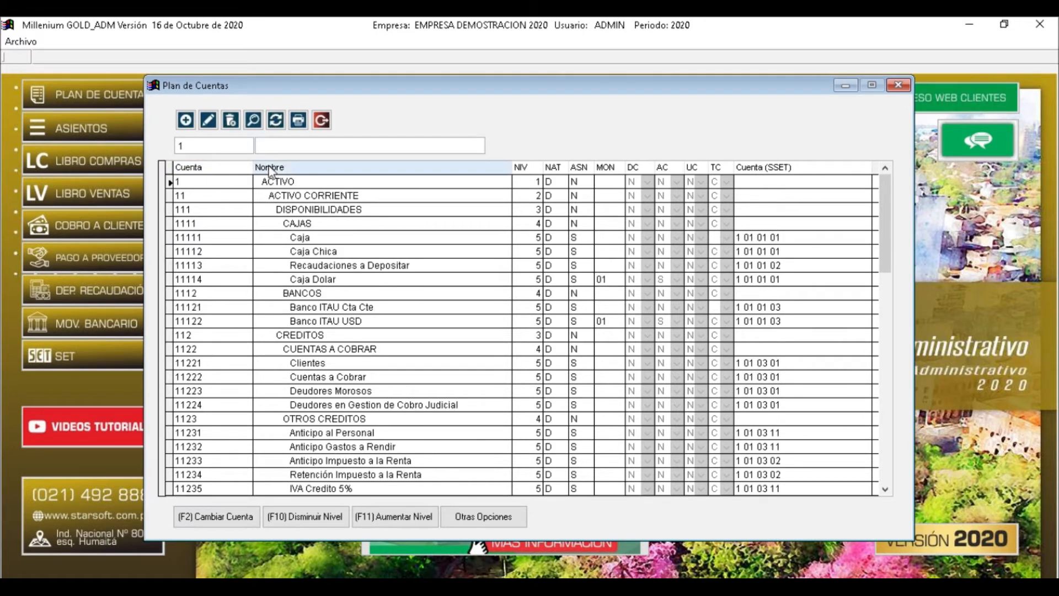
pyautogui.press('Return')
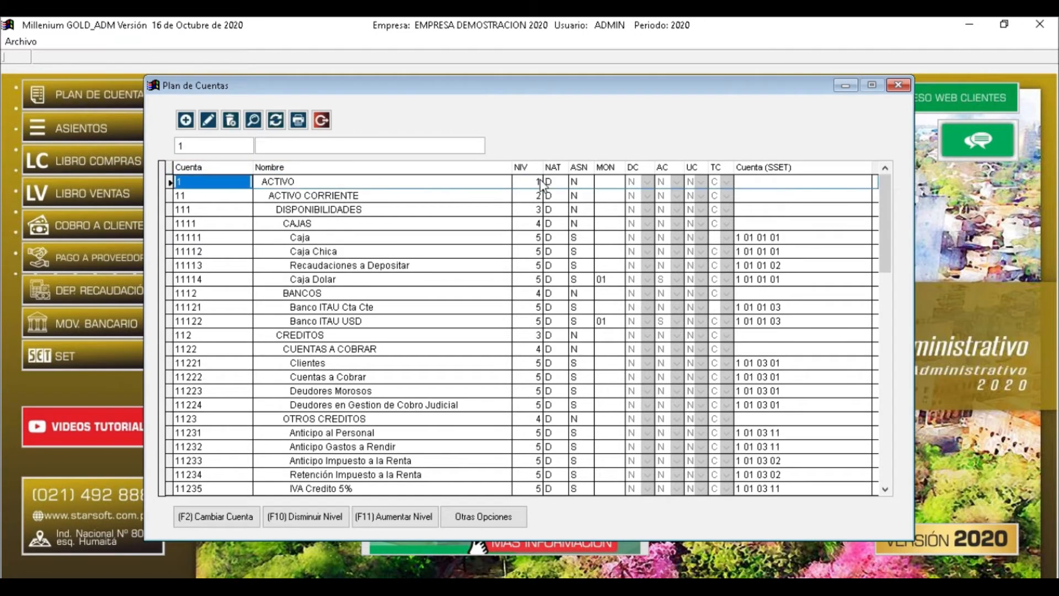
pyautogui.press('Tab')
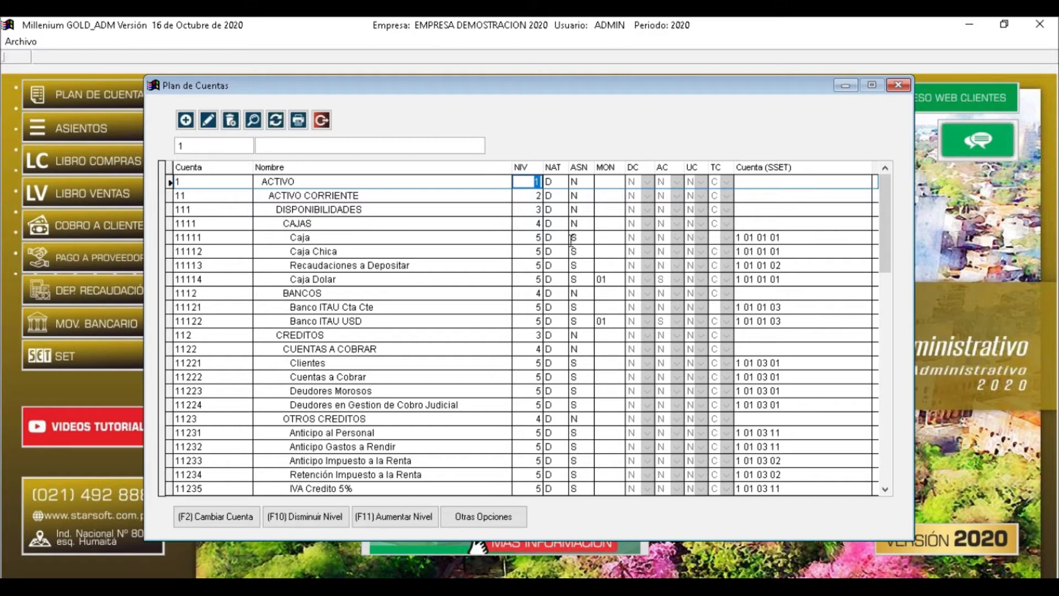
pyautogui.click(296, 182)
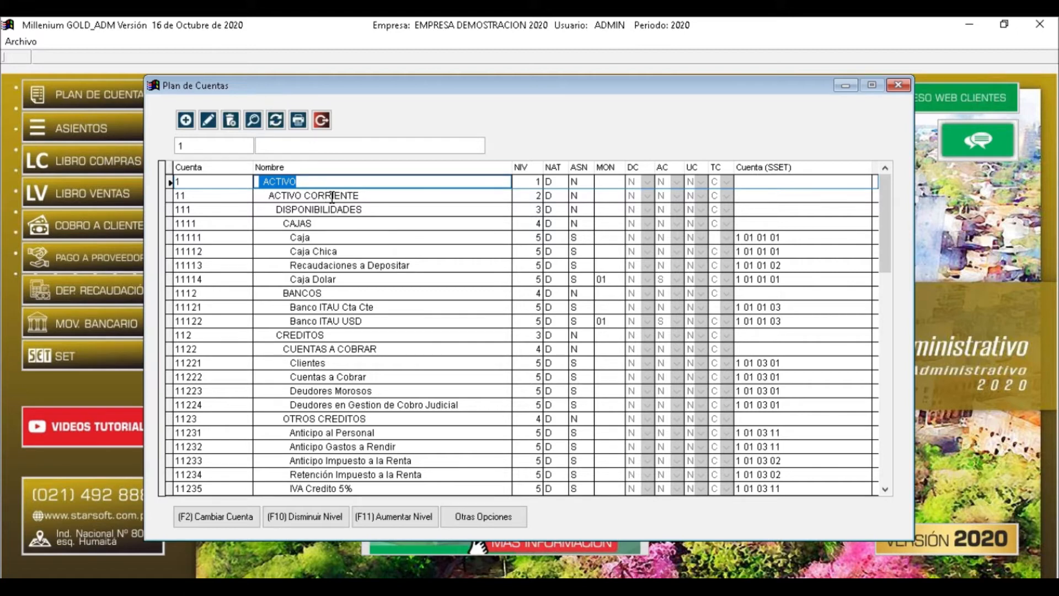
# Inspect the levels of ACTIVO CORRIENTE (2) and DISPONIBILIDADES, ending on the ACTIVO account
pyautogui.click(538, 195)
pyautogui.click(544, 207)
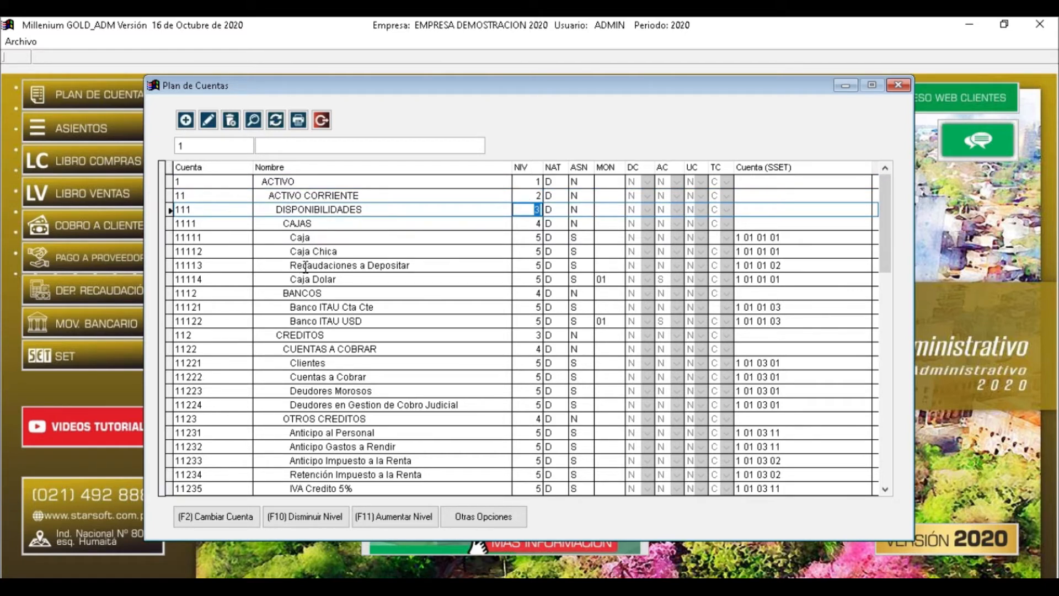
pyautogui.click(356, 197)
pyautogui.moveTo(356, 197); pyautogui.dragTo(265, 194)
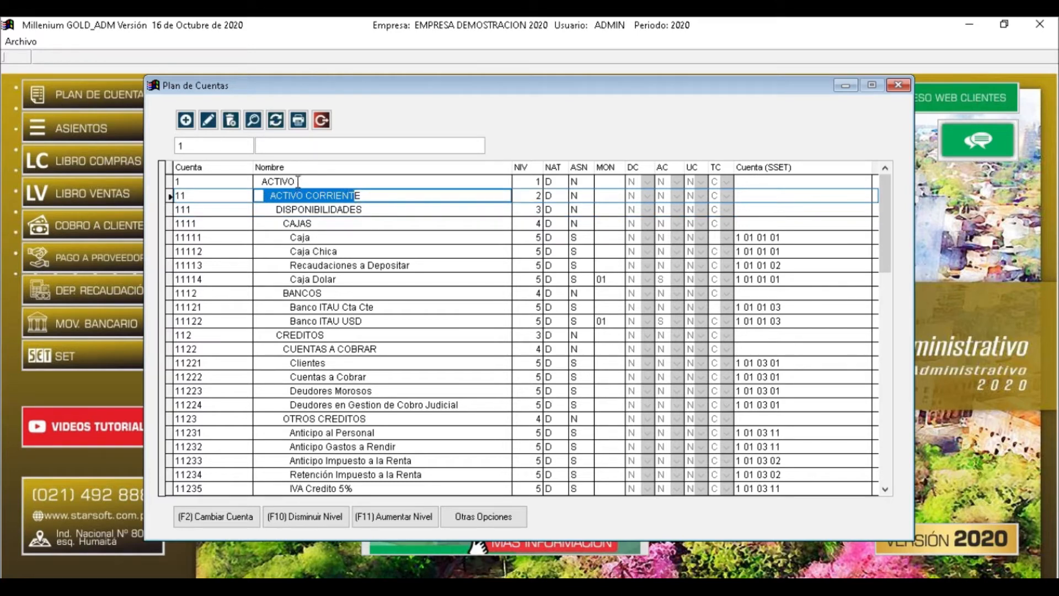
pyautogui.click(536, 195)
pyautogui.click(573, 196)
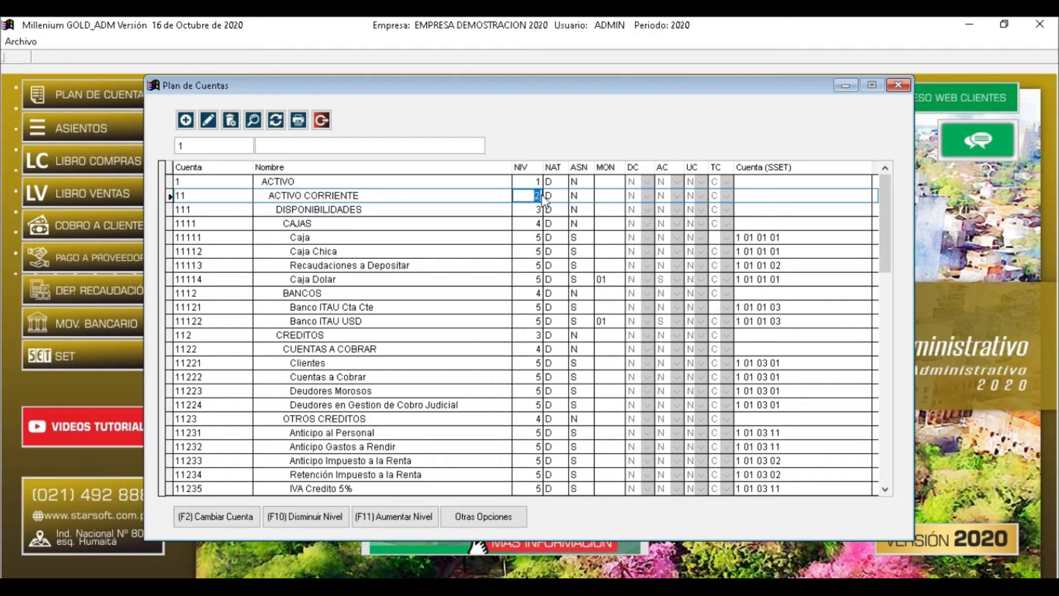
pyautogui.click(305, 182)
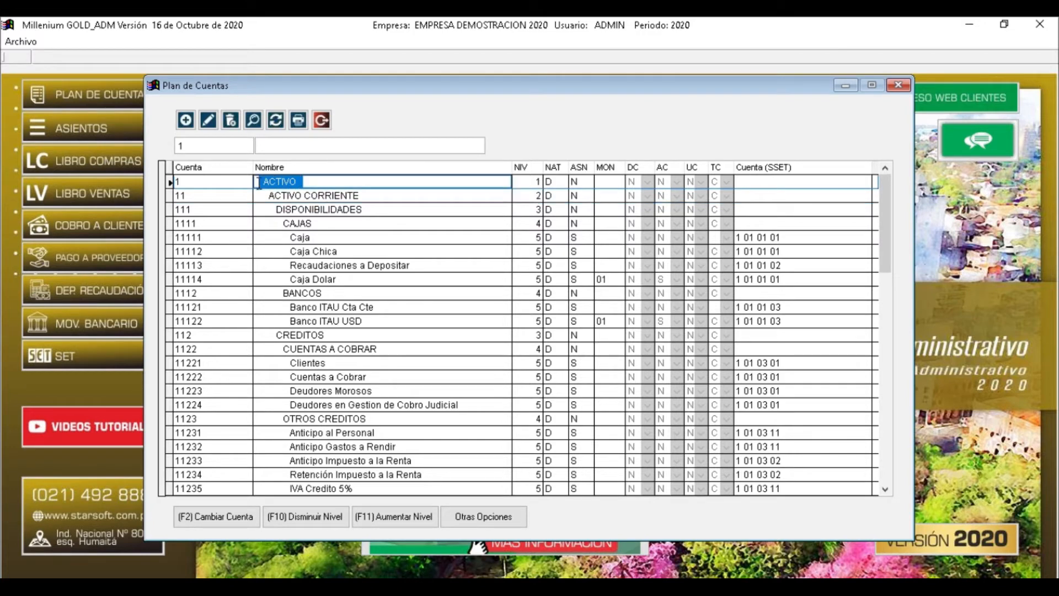
# Enter 'AC' in the Nombre filter to narrow the list to the ACTIVO accounts
pyautogui.click(534, 197)
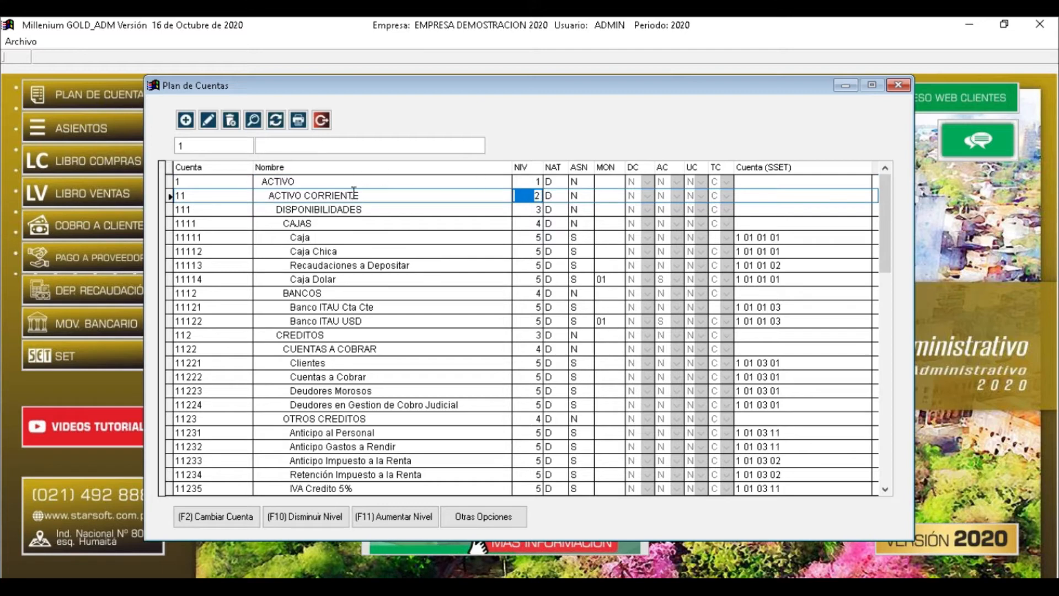
pyautogui.moveTo(360, 197); pyautogui.dragTo(270, 197)
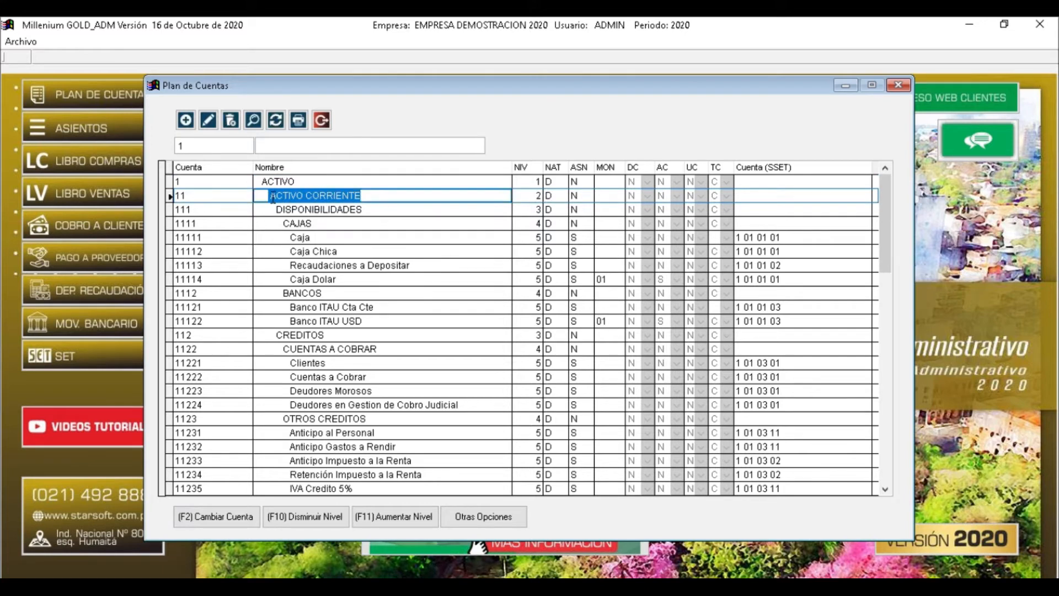
pyautogui.click(268, 145)
pyautogui.write('AC')
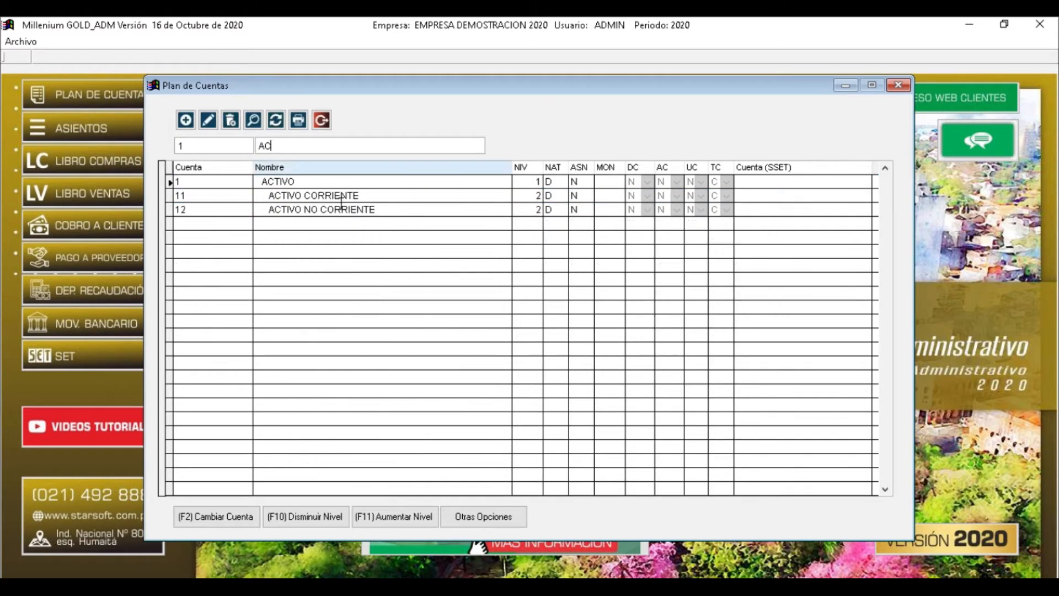
# Inspect the ACTIVO, ACTIVO CORRIENTE and ACTIVO NO CORRIENTE rows and their level values
pyautogui.click(328, 208)
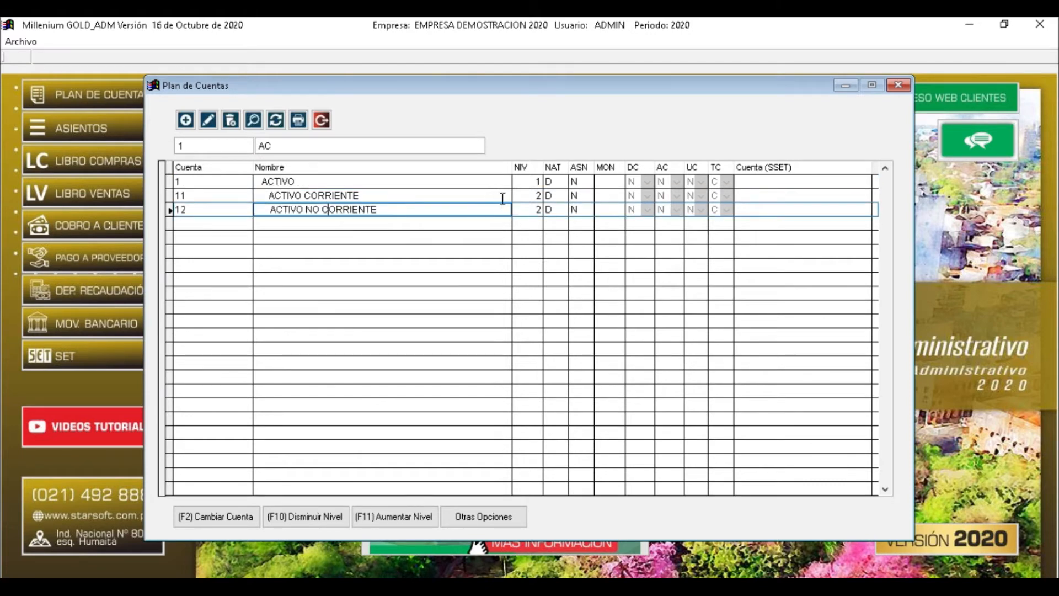
pyautogui.click(538, 209)
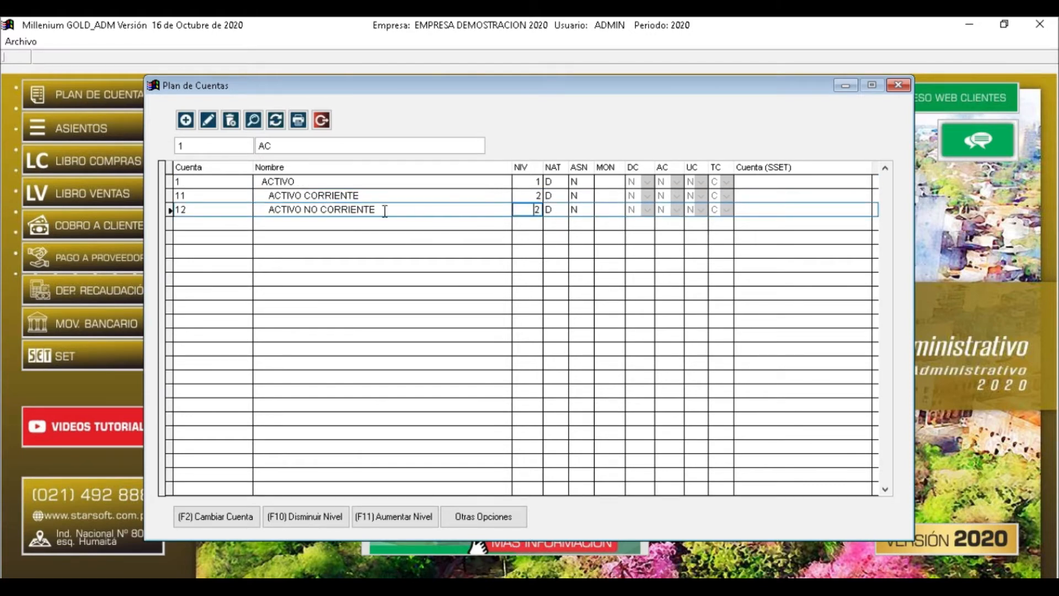
pyautogui.click(295, 182)
pyautogui.click(284, 182)
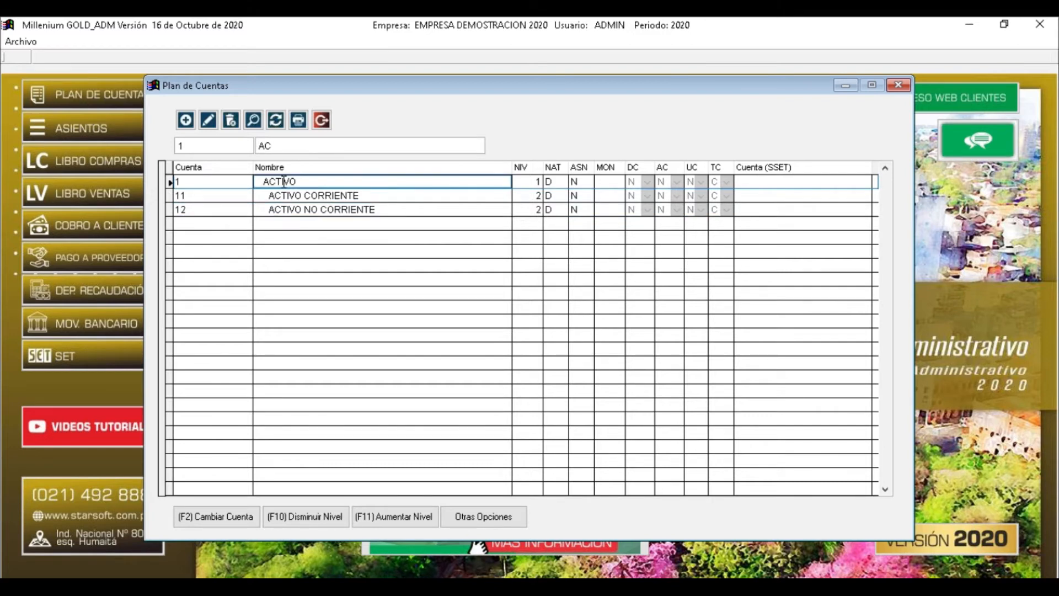
pyautogui.click(289, 196)
pyautogui.click(294, 210)
pyautogui.click(534, 196)
pyautogui.click(534, 209)
pyautogui.click(536, 196)
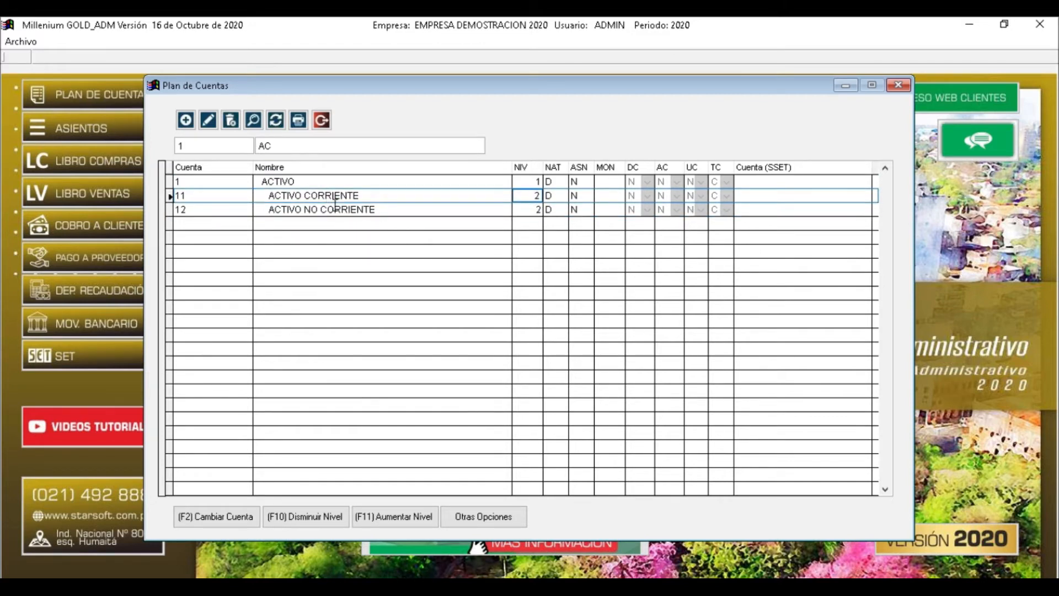
pyautogui.click(296, 182)
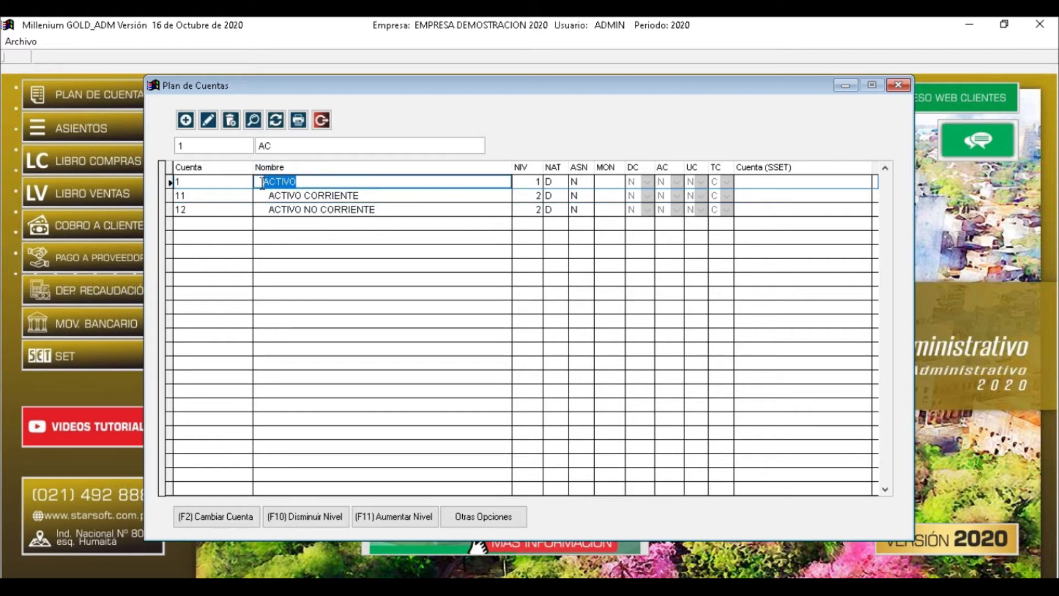
# Empty the Nombre filter so all code-1 accounts are listed again
pyautogui.moveTo(275, 147); pyautogui.dragTo(251, 148)
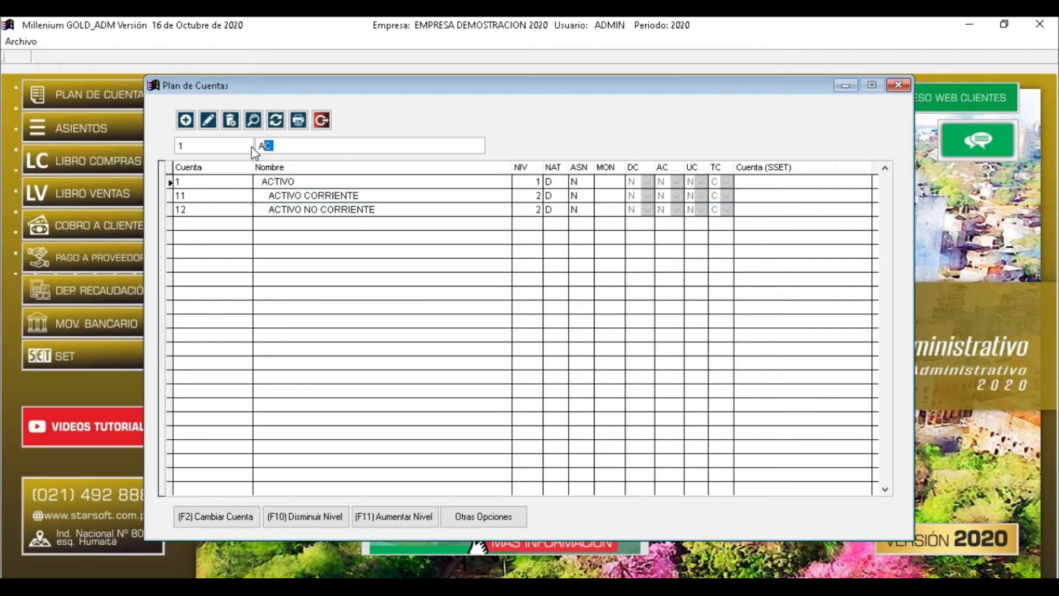
pyautogui.write('P')
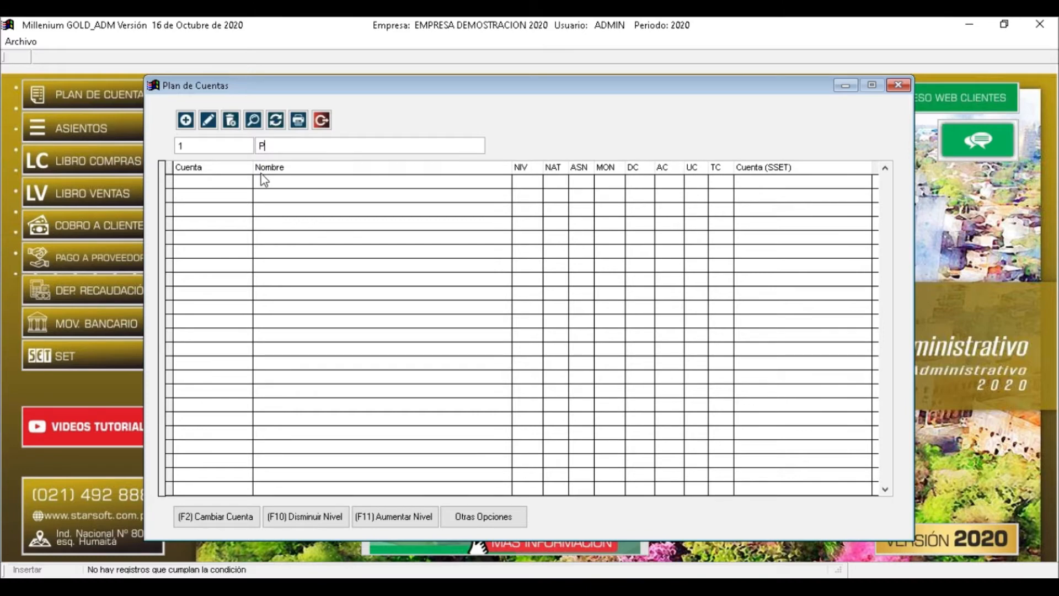
pyautogui.press('BackSpace')
pyautogui.moveTo(199, 148); pyautogui.dragTo(167, 145)
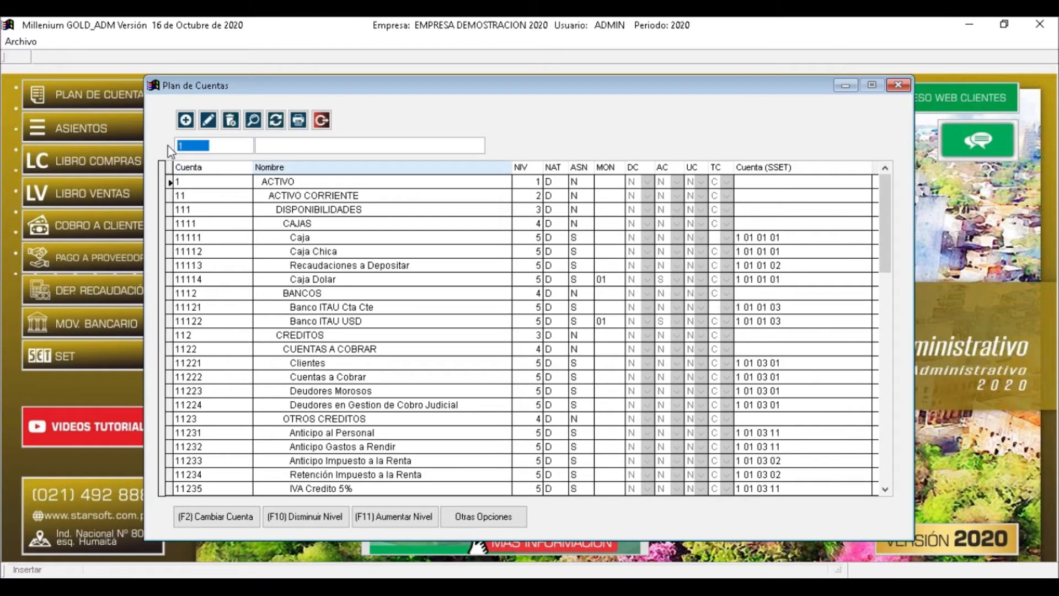
# Filter the chart of accounts by code 2 and name 'PAS'
pyautogui.write('2')
pyautogui.click(277, 146)
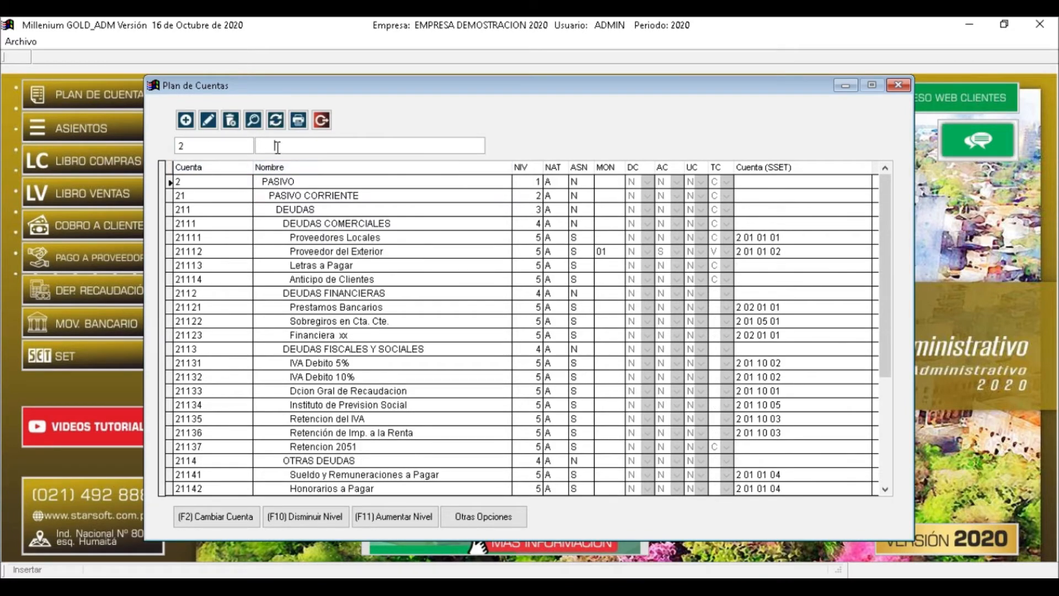
pyautogui.click(269, 196)
pyautogui.click(270, 147)
pyautogui.write('P')
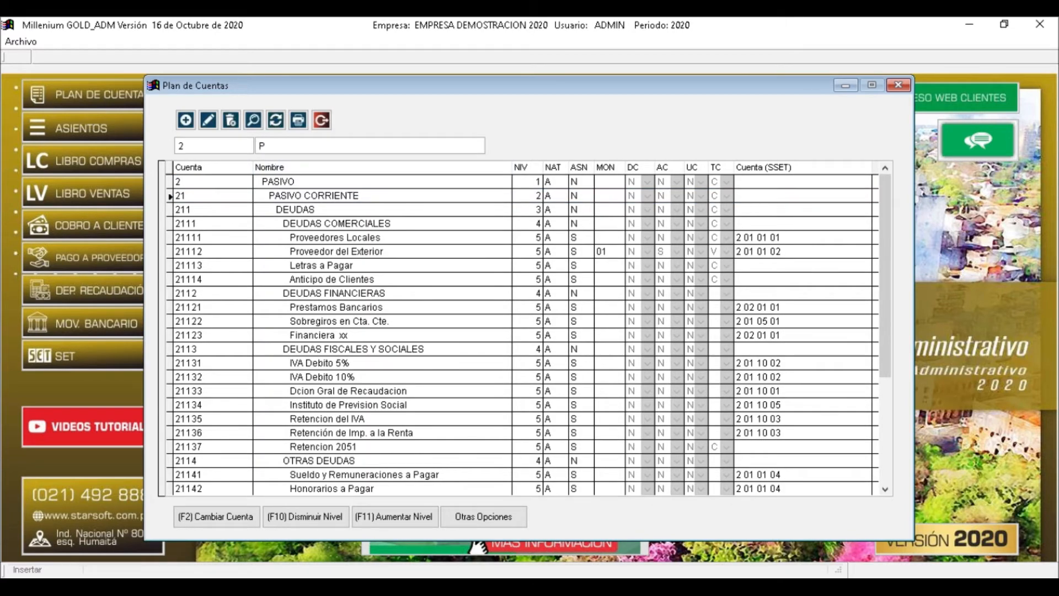
pyautogui.write('AS')
# Review the PASIVO, PASIVO CORRIENTE and PASIVOS NO CORRIENTE rows and their levels
pyautogui.click(276, 183)
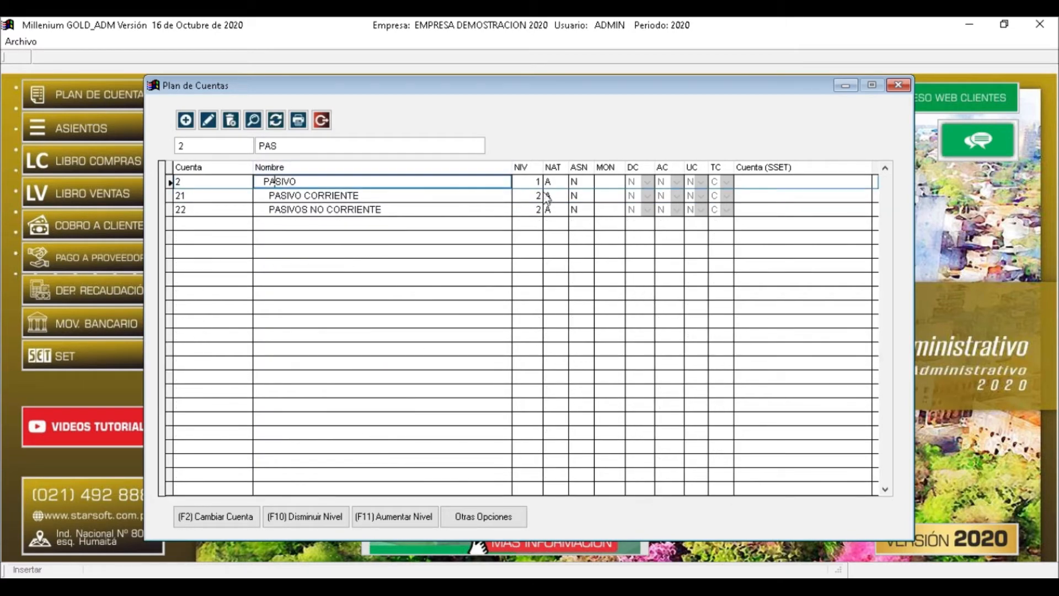
pyautogui.press('Tab')
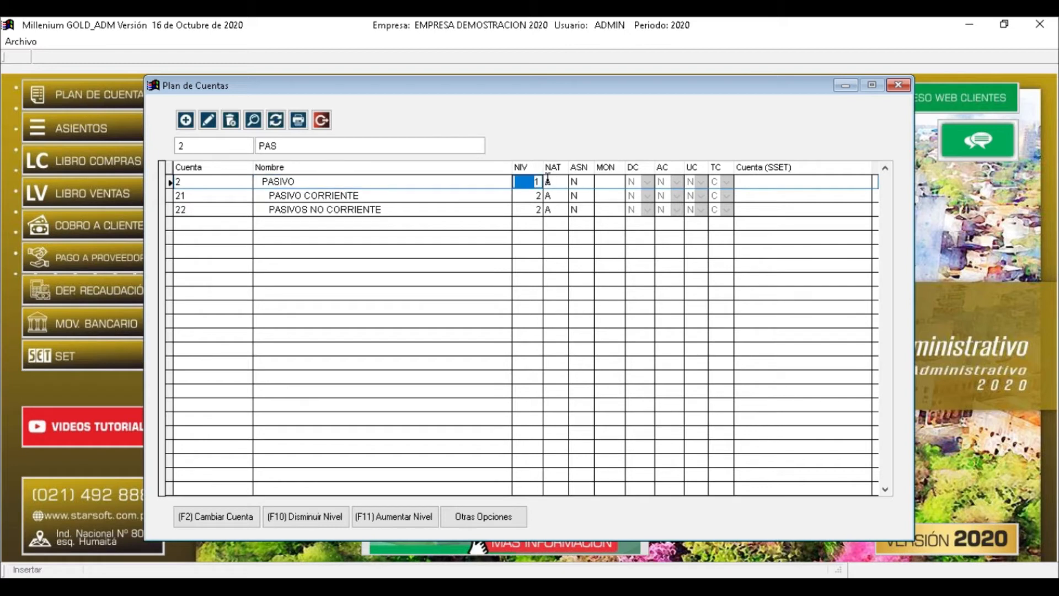
pyautogui.click(307, 195)
pyautogui.click(310, 208)
pyautogui.click(312, 196)
pyautogui.click(532, 195)
pyautogui.press('Down')
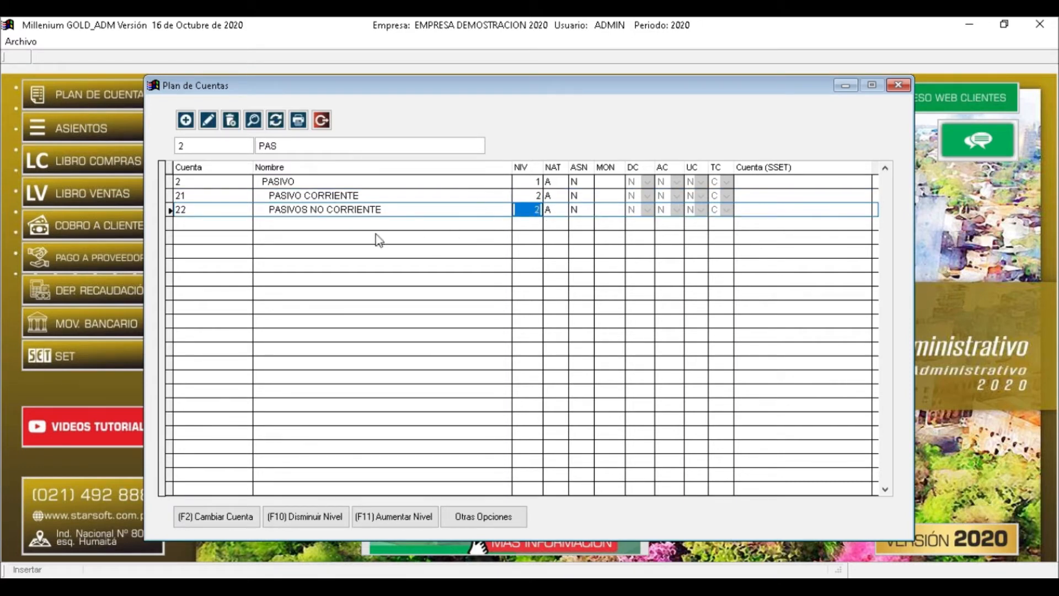
# Delete the Nombre and Cuenta filter texts so the unfiltered list starts at 1 ACTIVO
pyautogui.moveTo(281, 145); pyautogui.dragTo(246, 158)
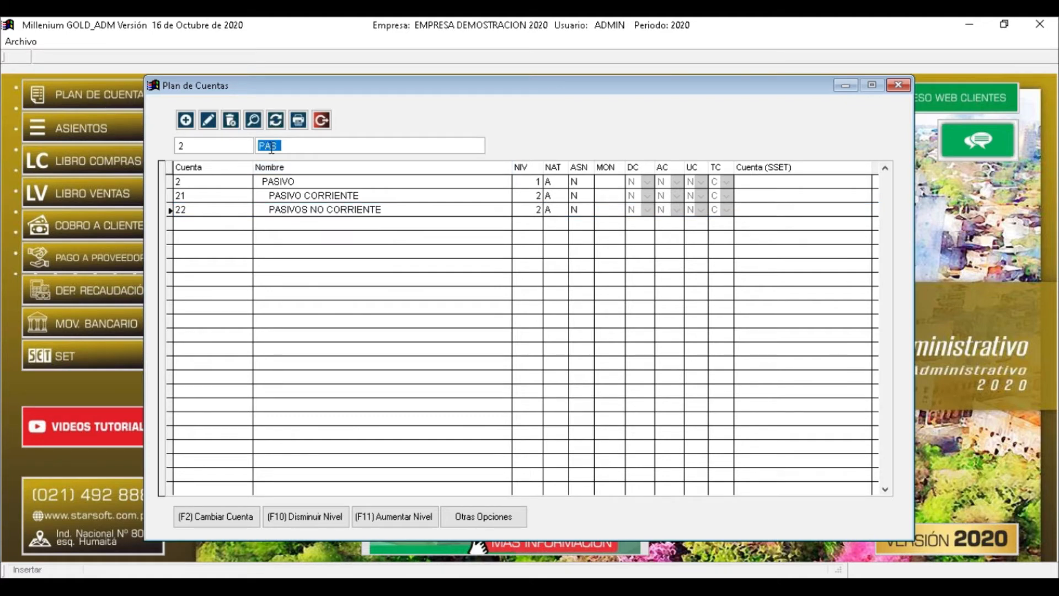
pyautogui.press('BackSpace')
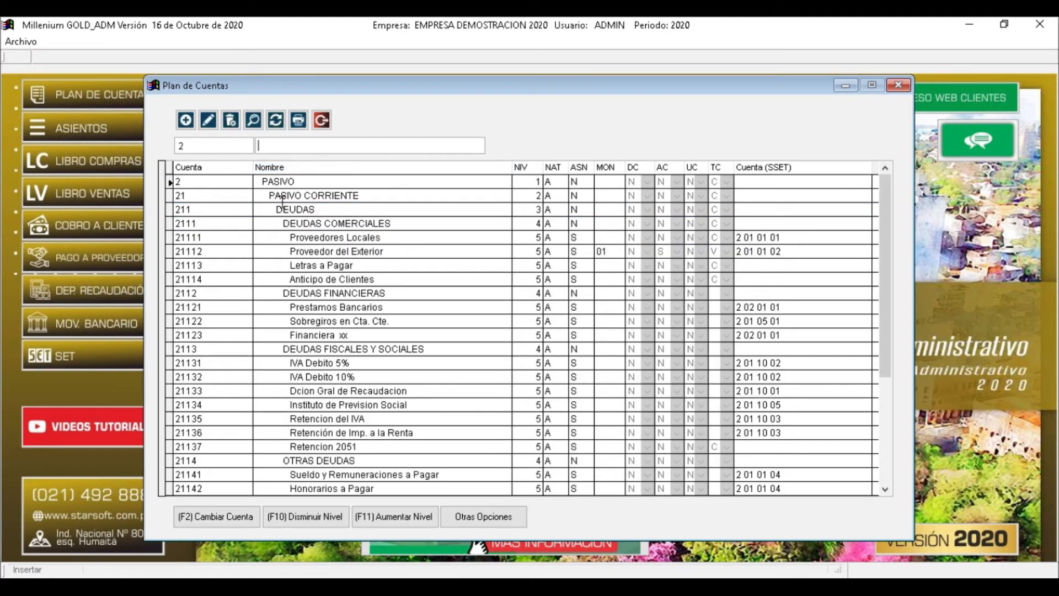
pyautogui.moveTo(197, 145); pyautogui.dragTo(172, 149)
pyautogui.press('BackSpace')
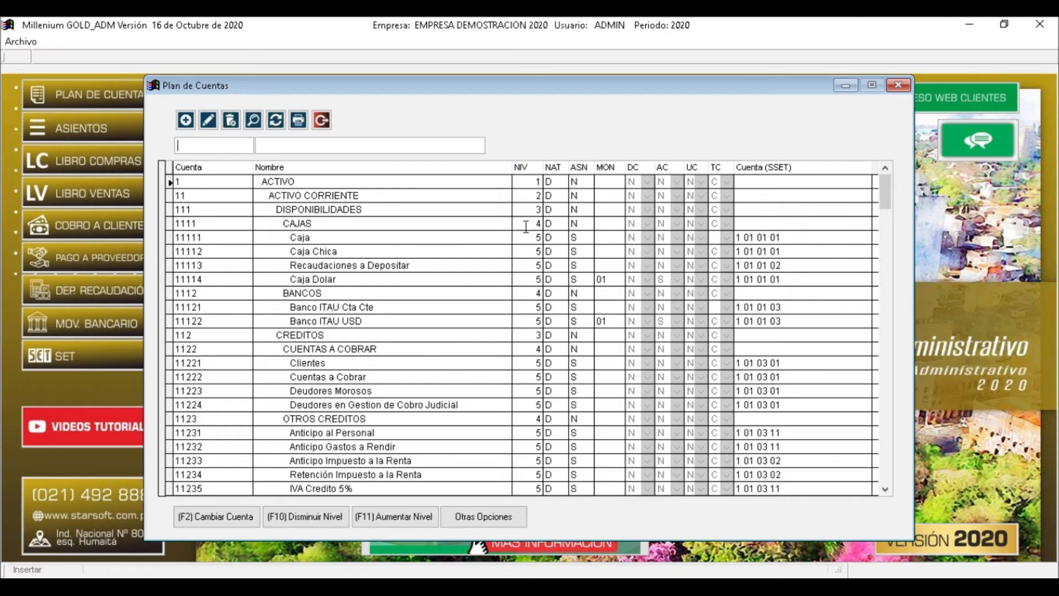
pyautogui.click(538, 183)
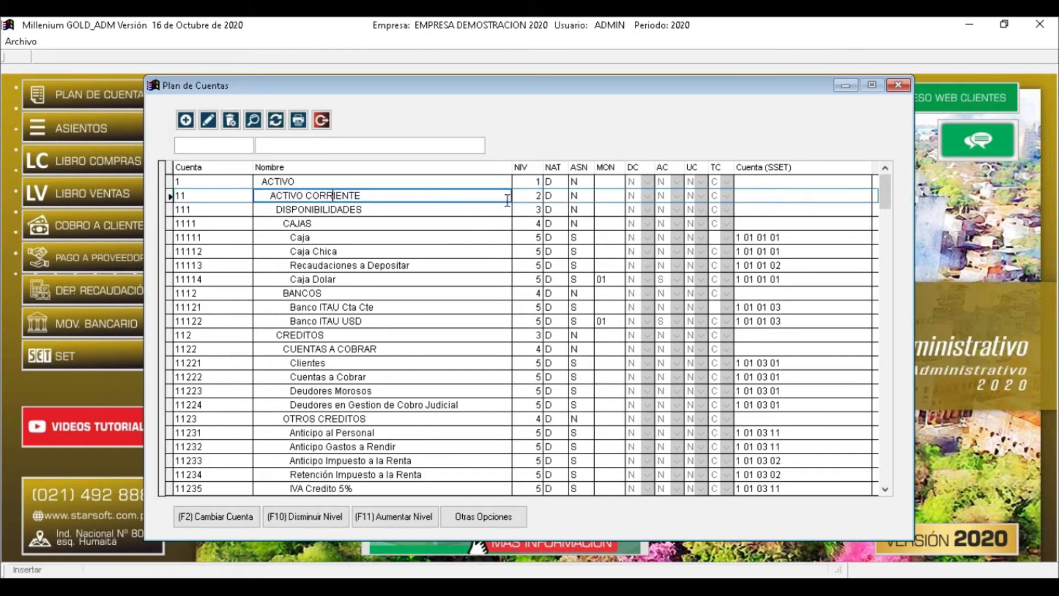
pyautogui.press('Tab')
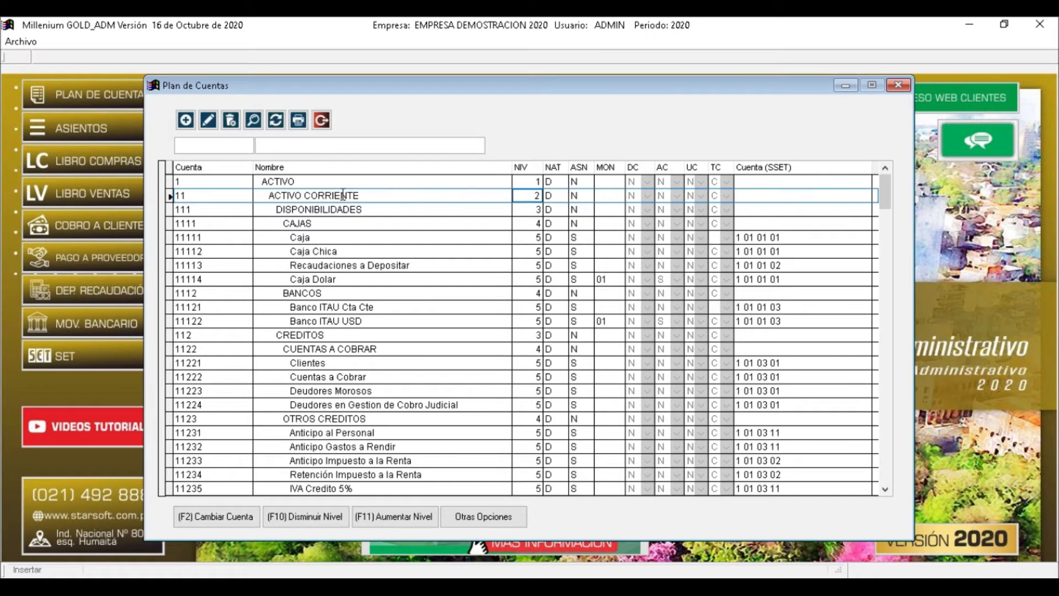
pyautogui.click(326, 209)
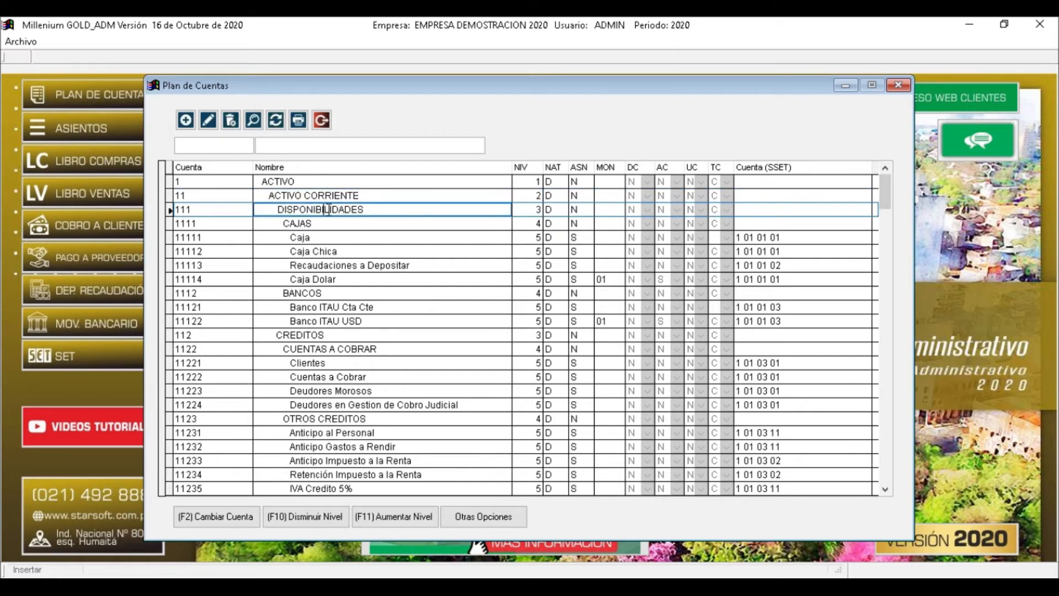
pyautogui.click(328, 335)
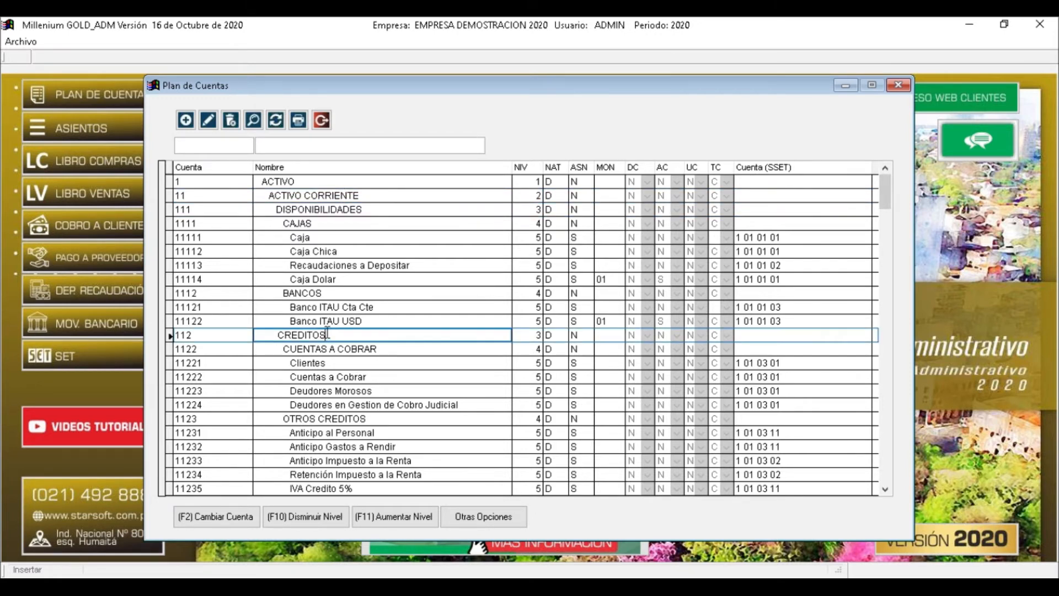
pyautogui.click(531, 209)
pyautogui.click(534, 334)
pyautogui.click(330, 210)
pyautogui.click(303, 228)
pyautogui.click(303, 294)
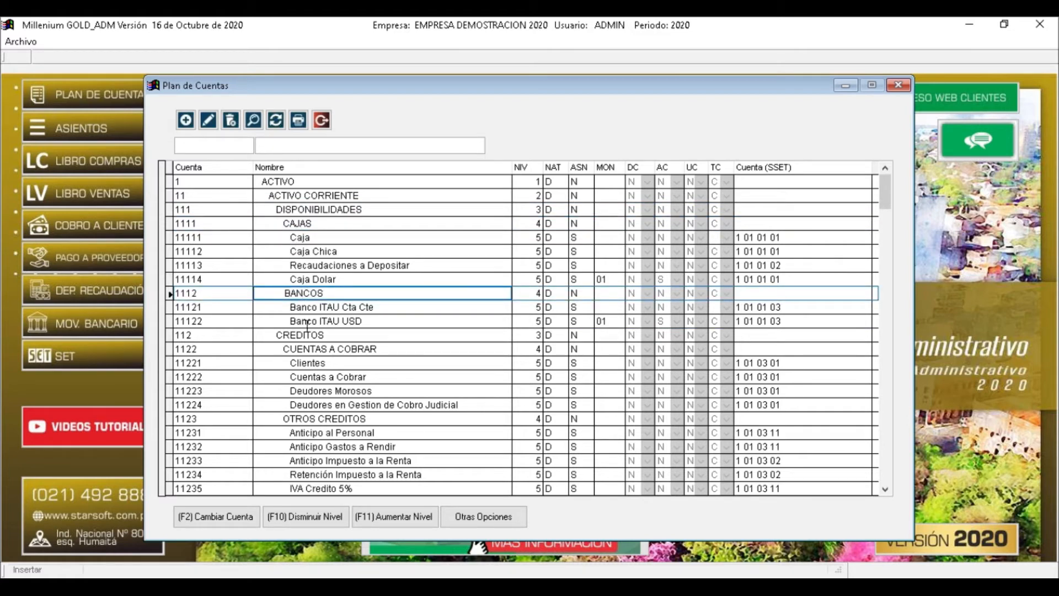
pyautogui.click(536, 222)
pyautogui.click(529, 294)
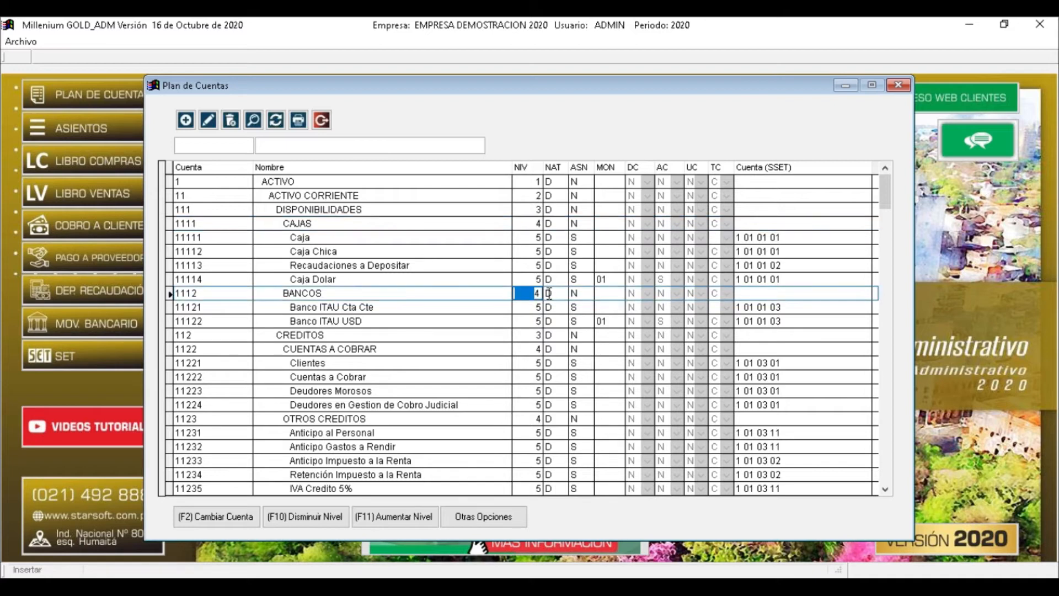
pyautogui.click(305, 238)
pyautogui.click(311, 251)
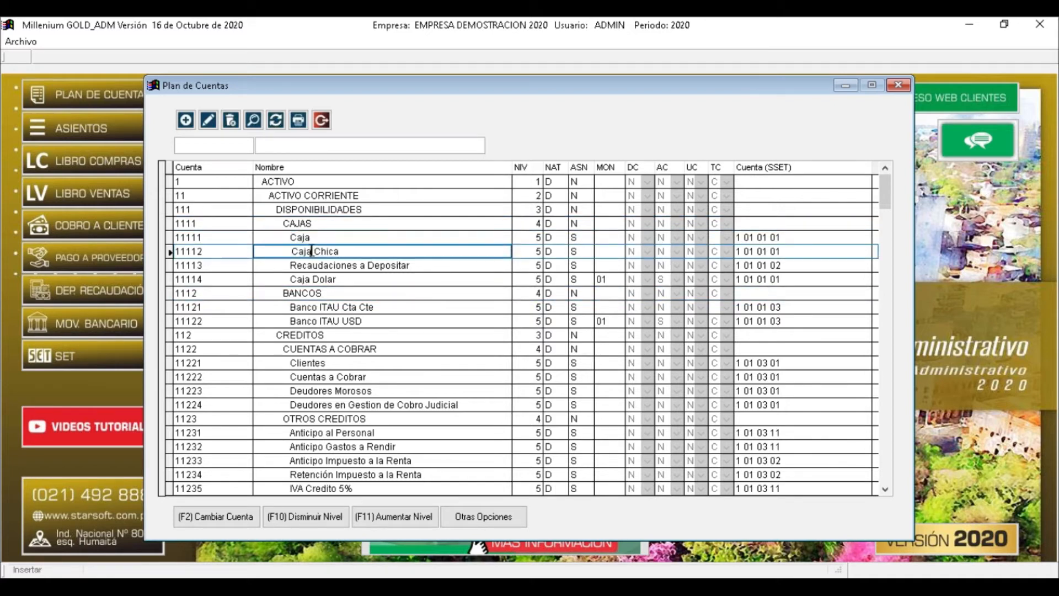
pyautogui.click(313, 265)
pyautogui.click(314, 279)
pyautogui.click(319, 265)
pyautogui.click(319, 252)
pyautogui.click(314, 235)
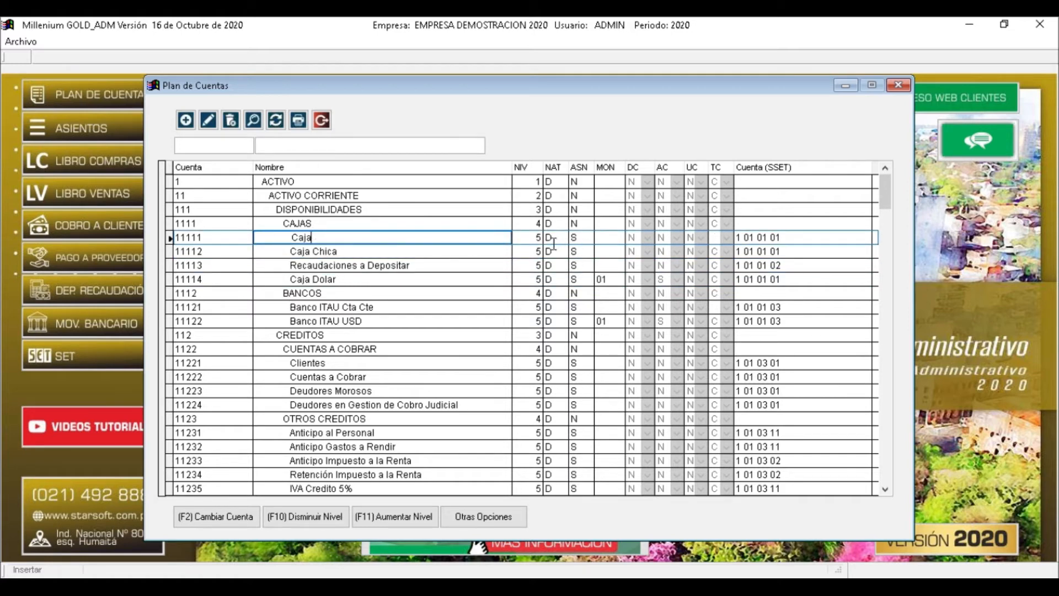
pyautogui.click(533, 238)
pyautogui.click(533, 253)
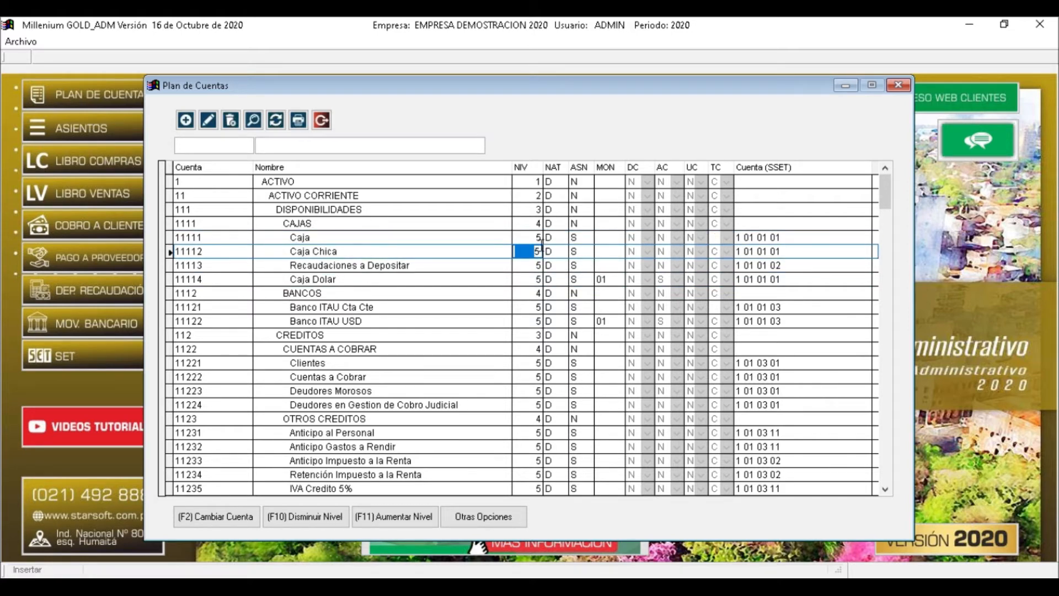
pyautogui.click(532, 266)
pyautogui.click(531, 280)
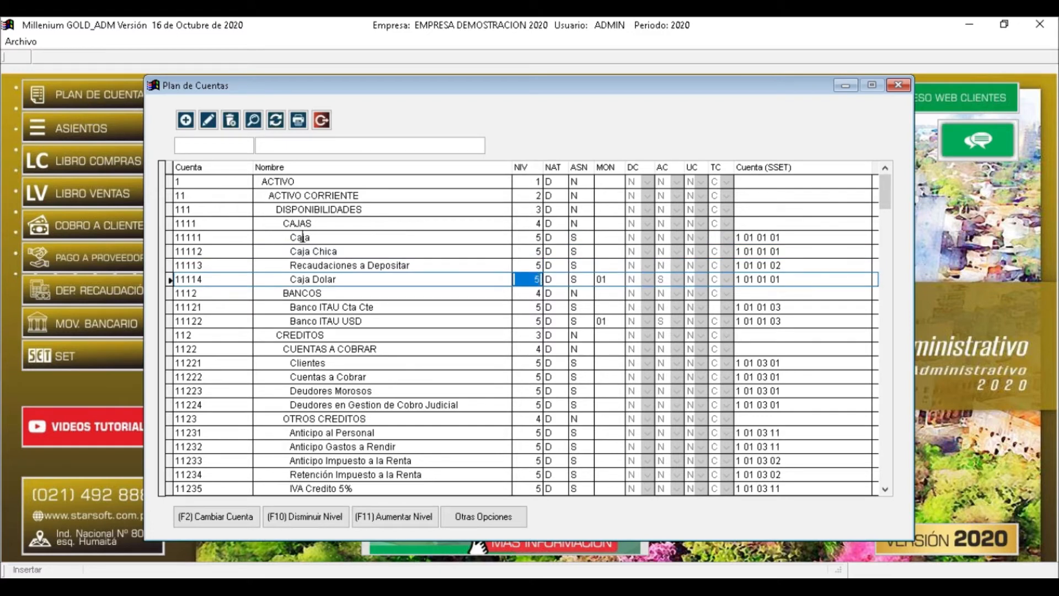
pyautogui.click(533, 237)
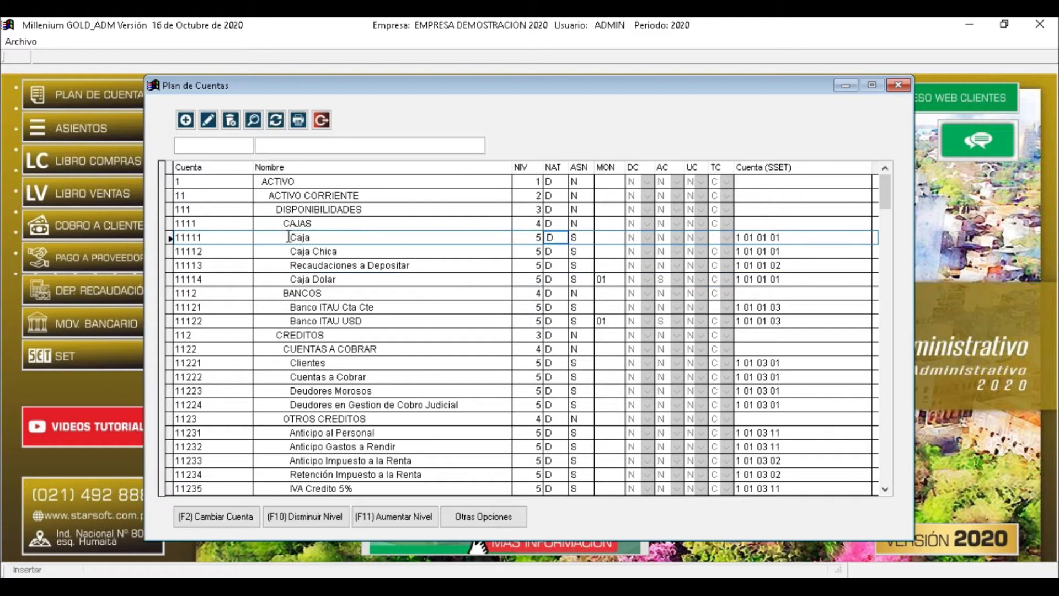
pyautogui.moveTo(288, 237); pyautogui.dragTo(306, 237)
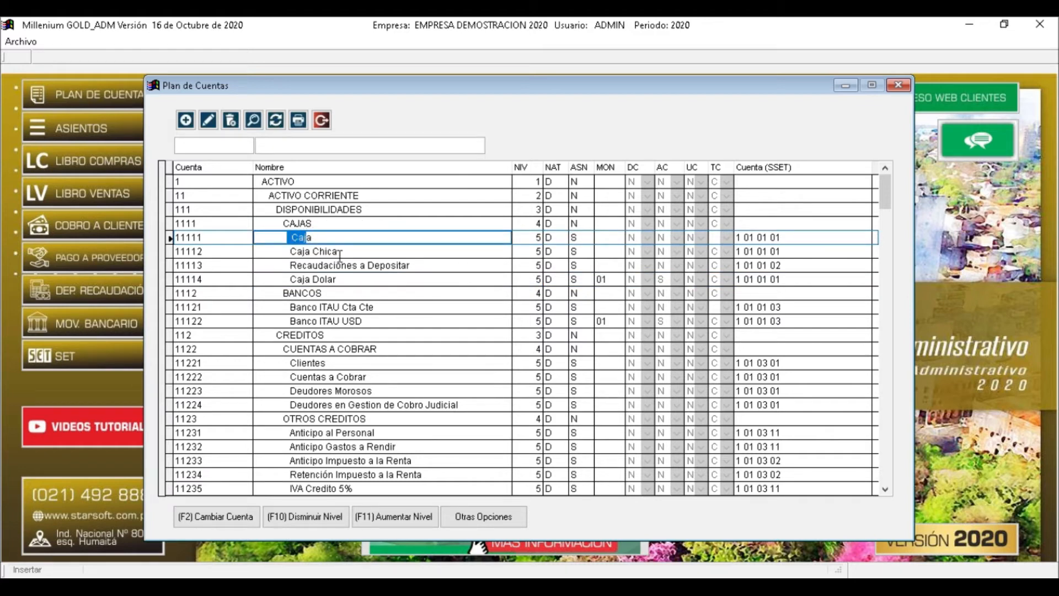
pyautogui.click(280, 183)
pyautogui.click(298, 240)
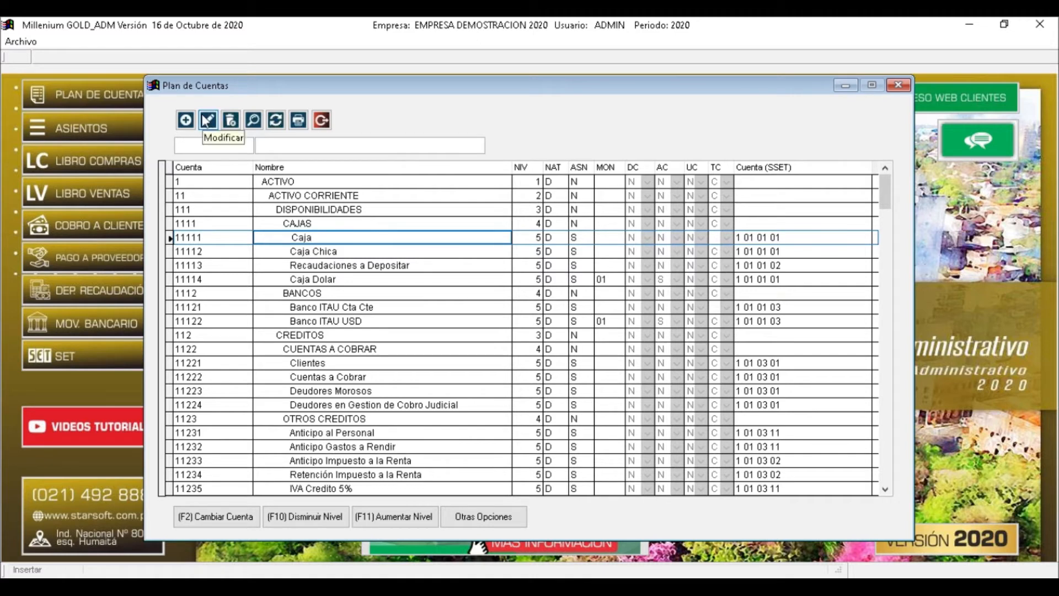
pyautogui.click(207, 120)
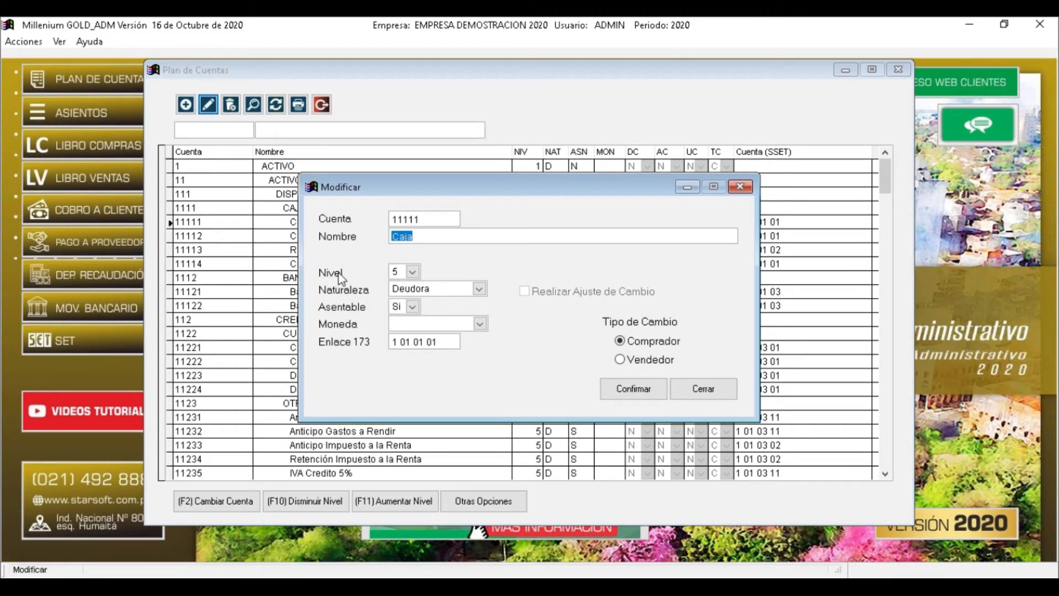
pyautogui.click(413, 272)
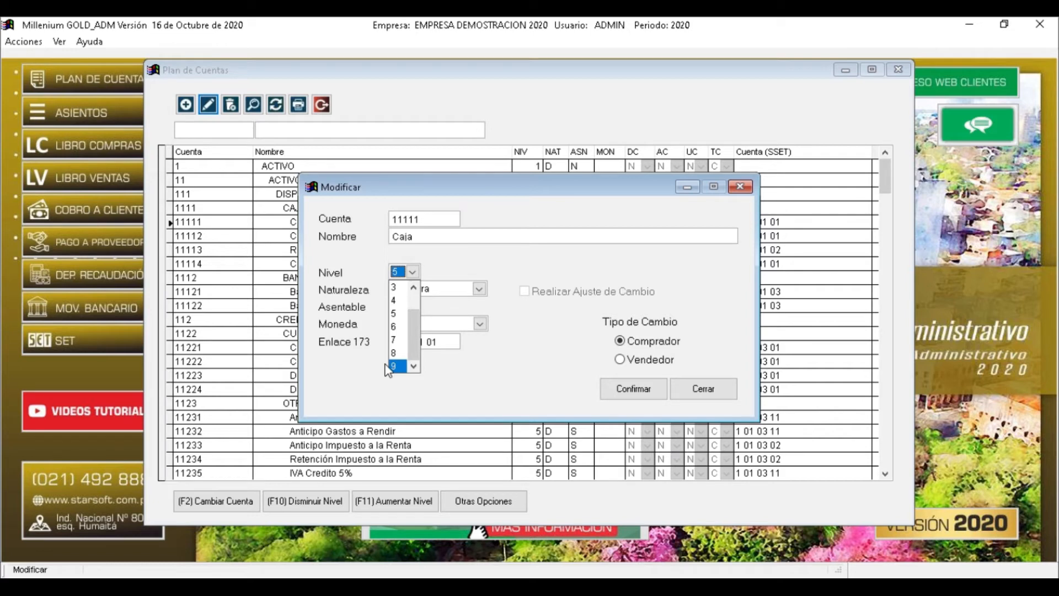
pyautogui.click(479, 270)
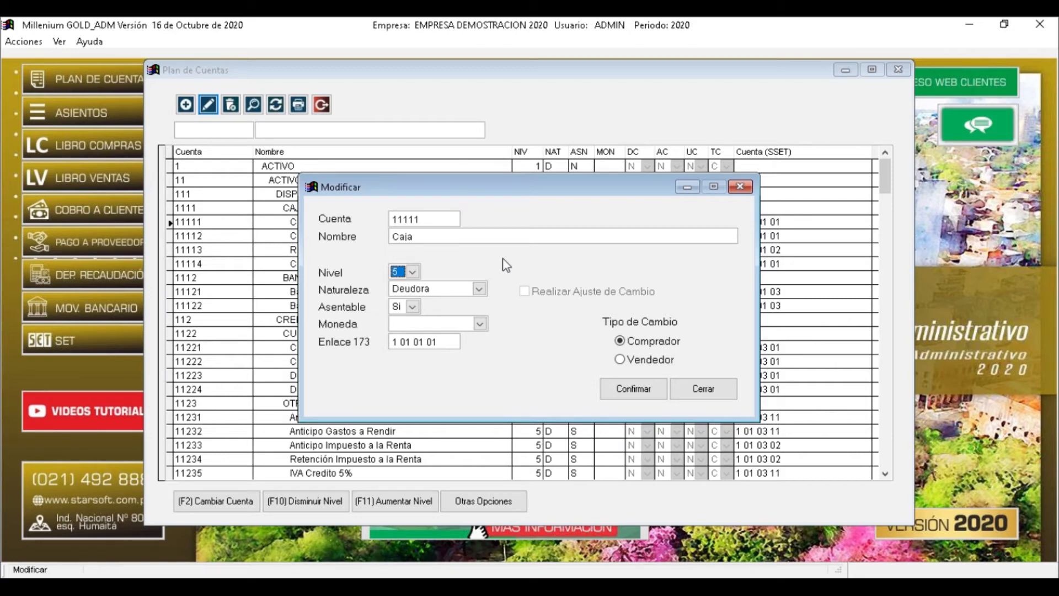
pyautogui.click(702, 388)
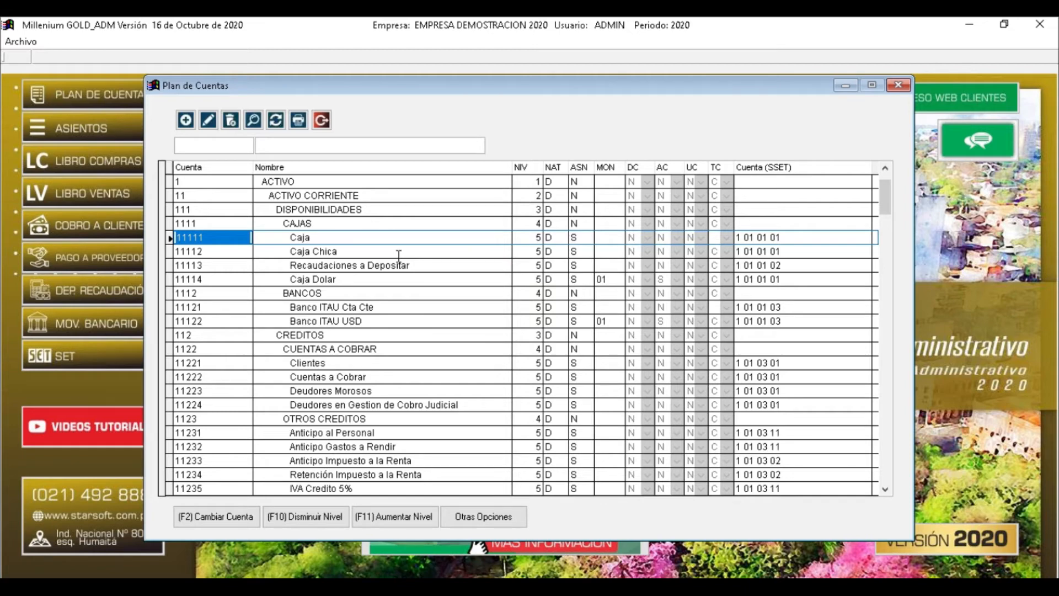
# Edit account 11112 Caja Chica and change its Nivel from 5 to 2
pyautogui.click(352, 252)
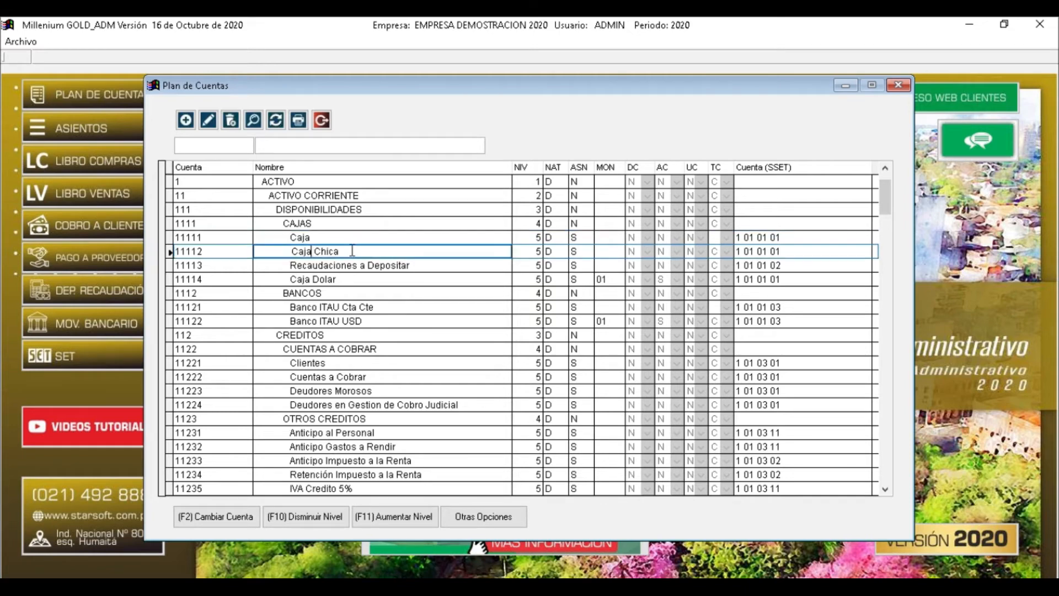
pyautogui.click(208, 120)
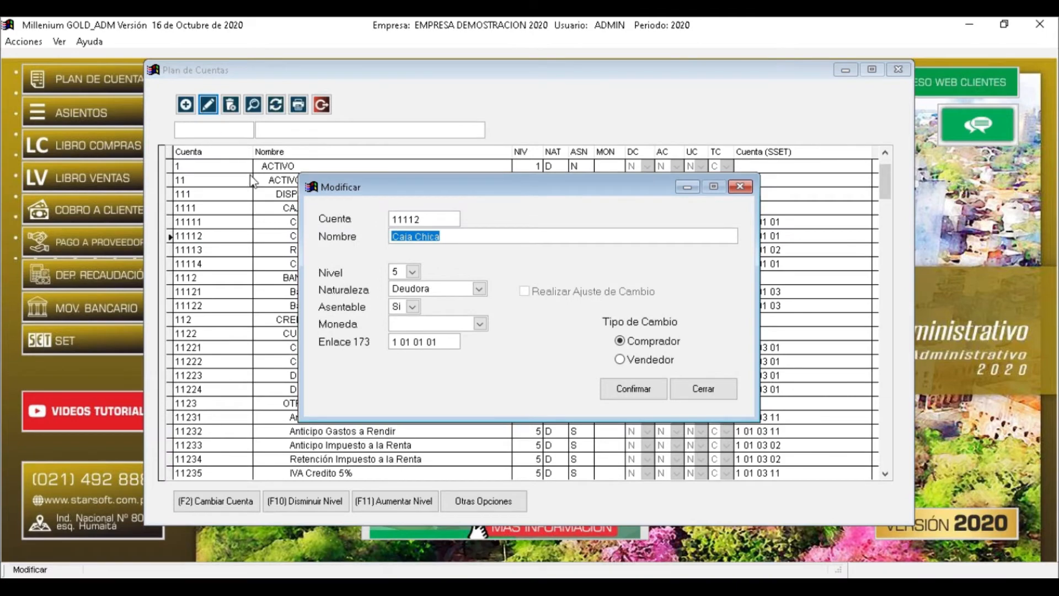
pyautogui.click(405, 272)
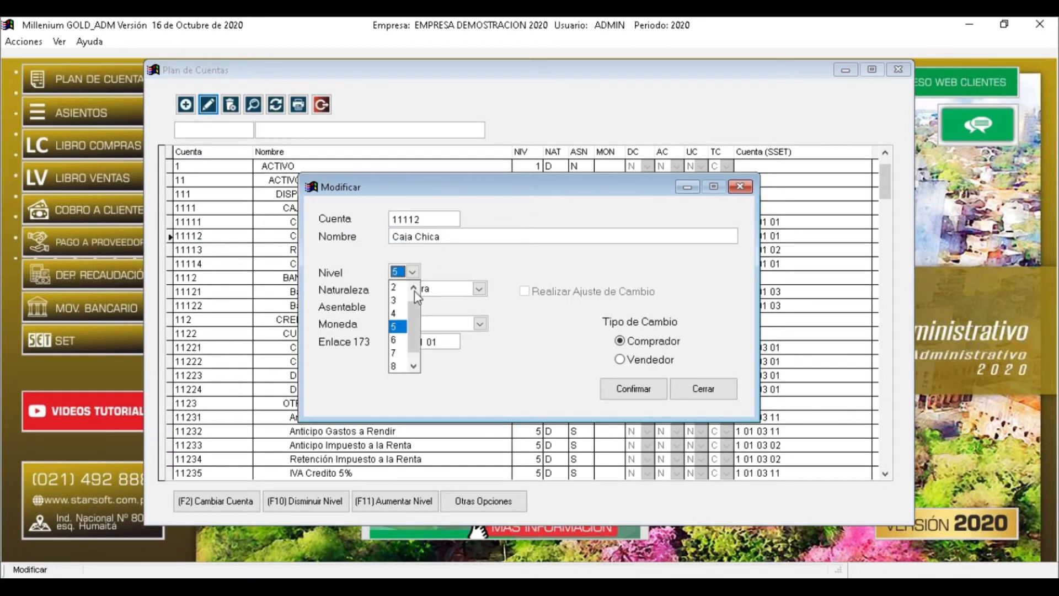
pyautogui.click(401, 288)
pyautogui.click(632, 388)
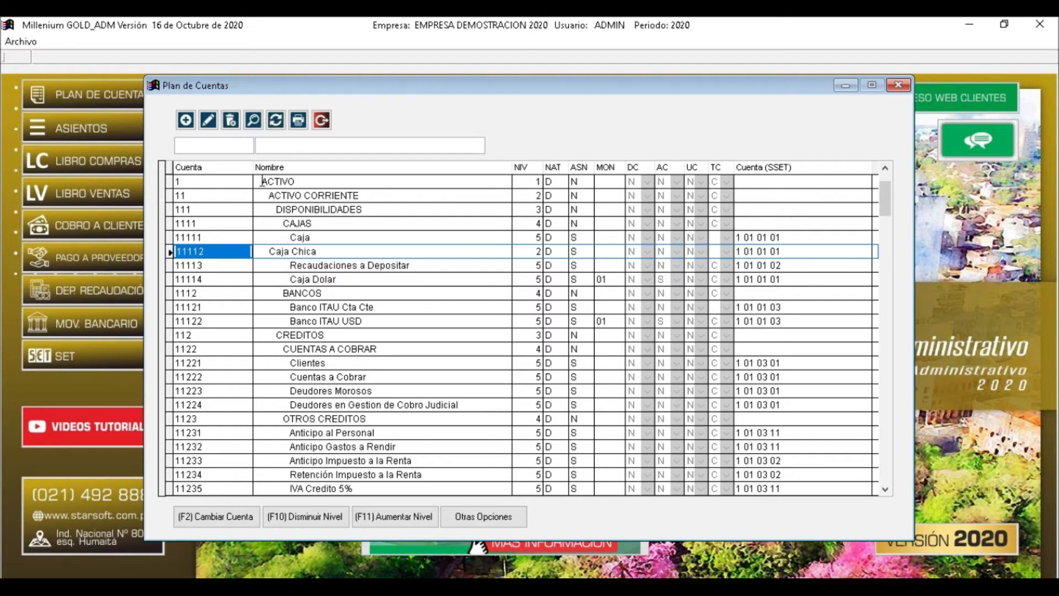
pyautogui.click(535, 182)
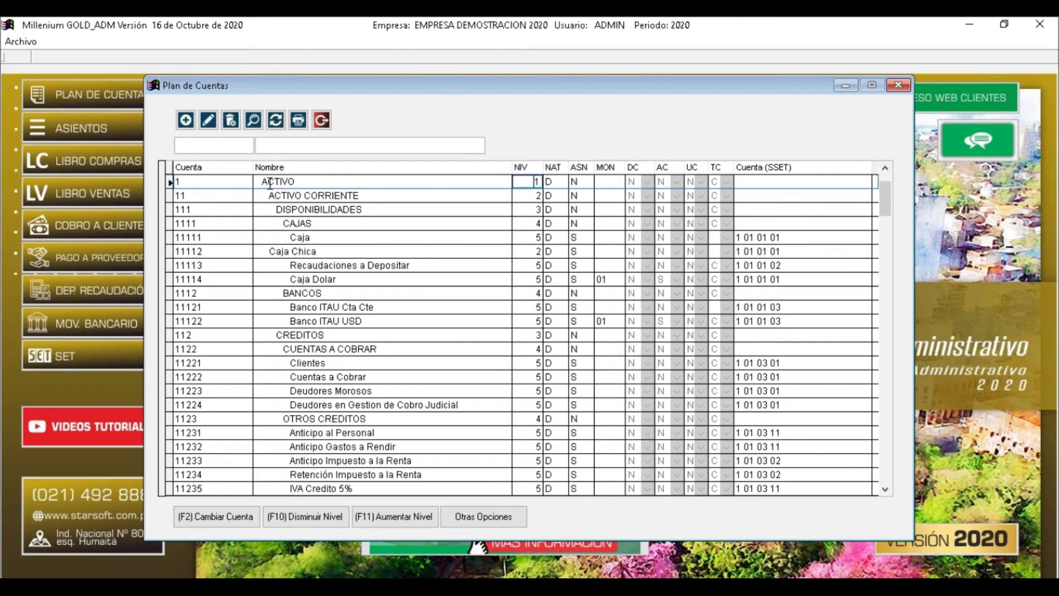
pyautogui.click(261, 182)
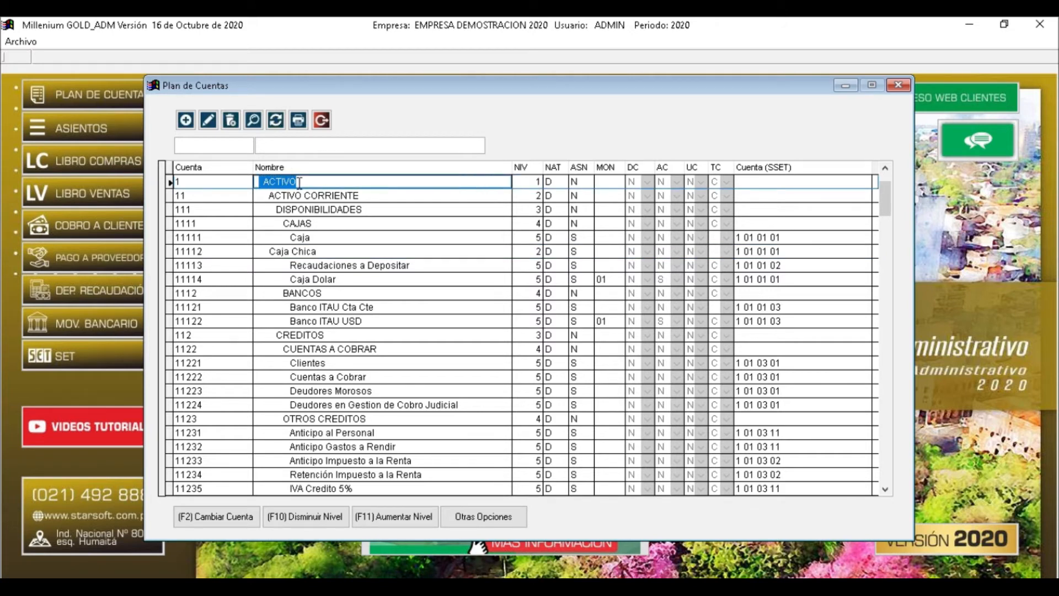
pyautogui.click(265, 181)
pyautogui.moveTo(264, 182); pyautogui.dragTo(309, 181)
pyautogui.click(536, 197)
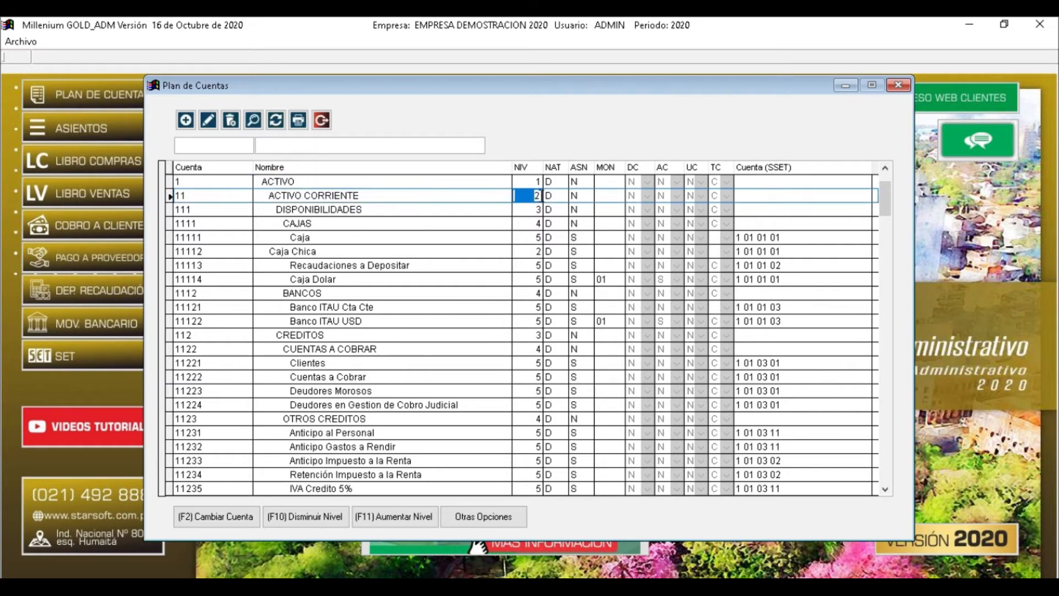
pyautogui.click(532, 209)
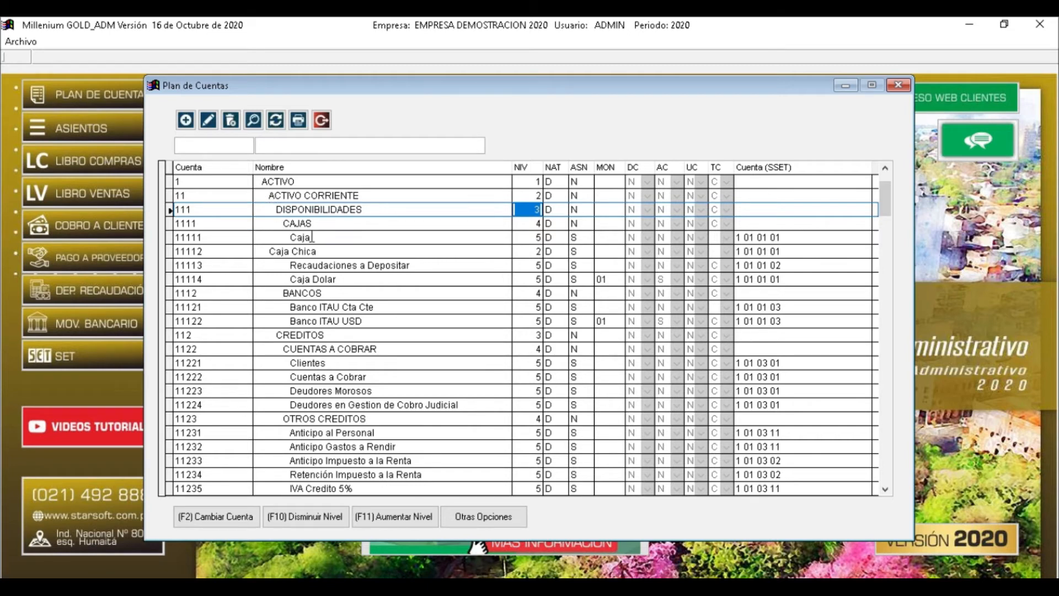
pyautogui.click(530, 238)
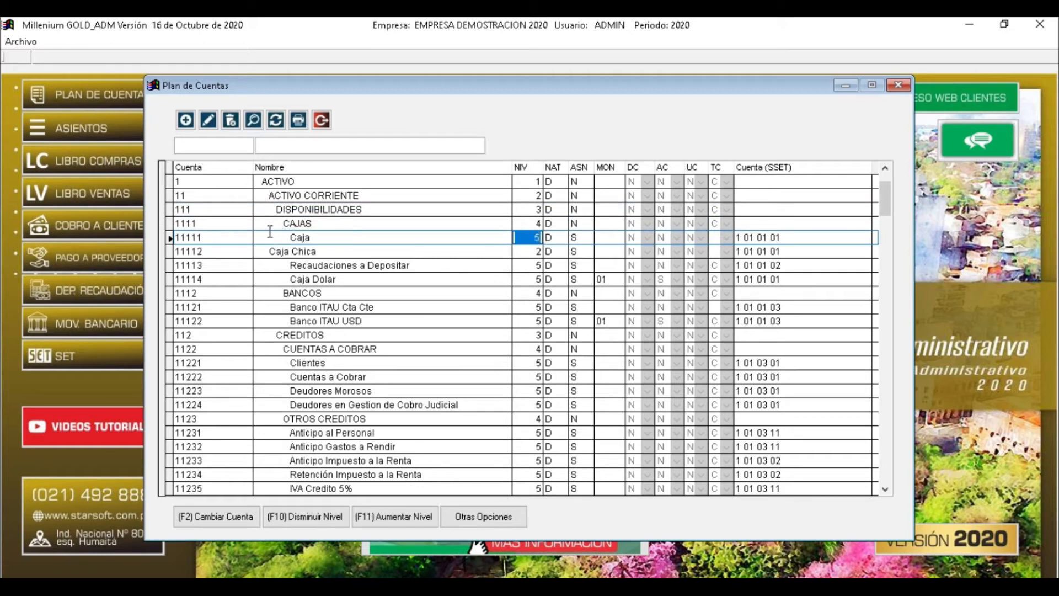
pyautogui.click(267, 252)
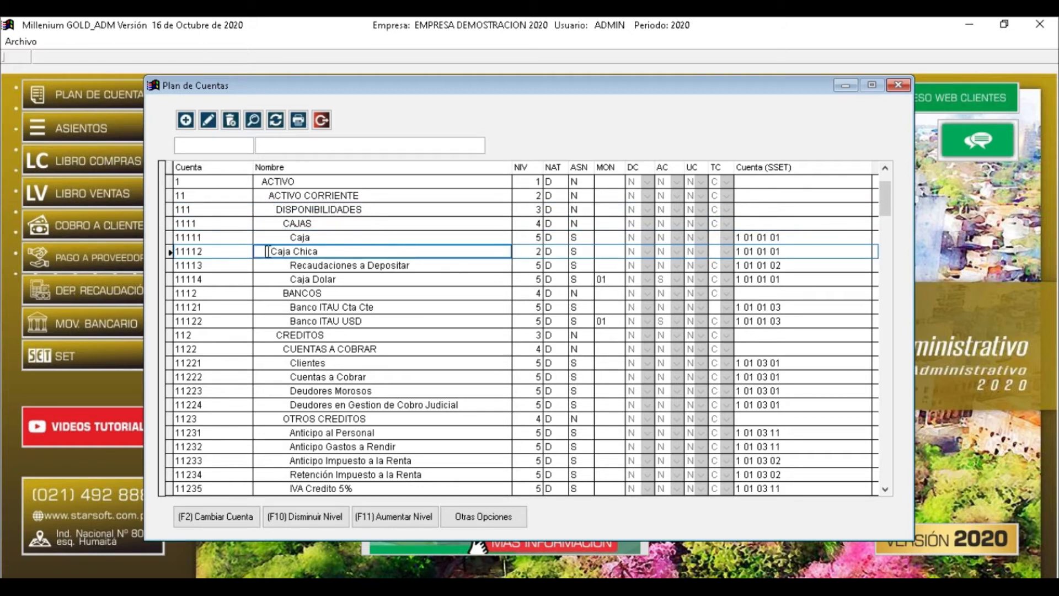
pyautogui.click(535, 251)
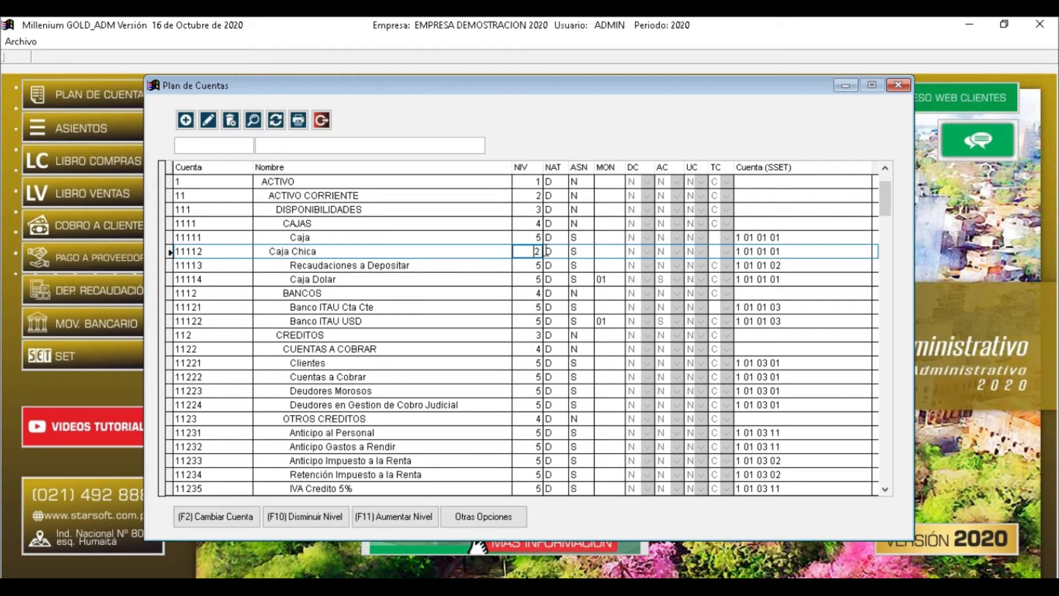
pyautogui.click(272, 253)
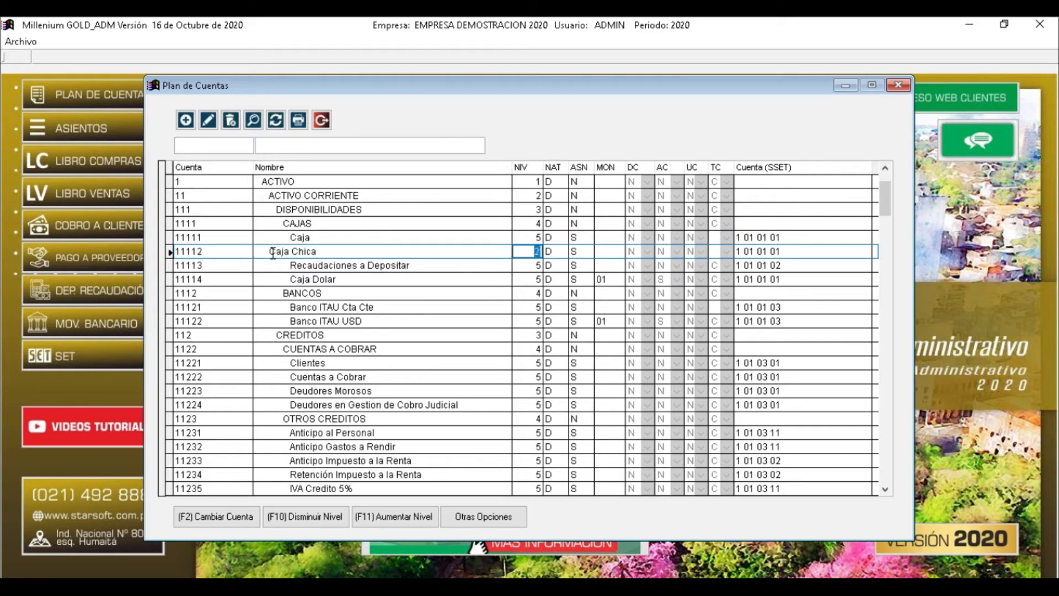
pyautogui.click(274, 196)
pyautogui.click(533, 197)
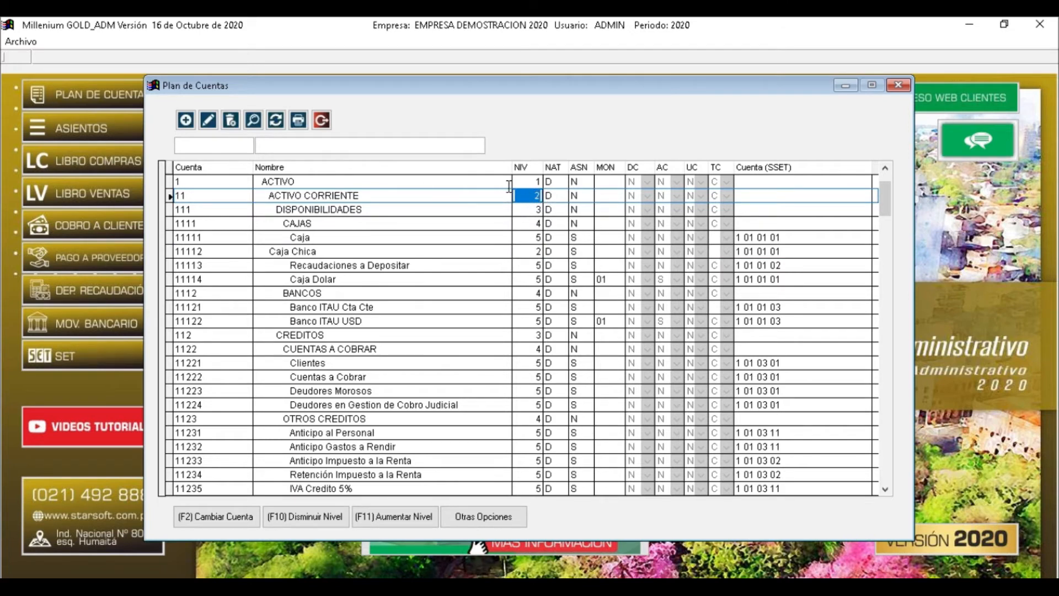
pyautogui.click(535, 182)
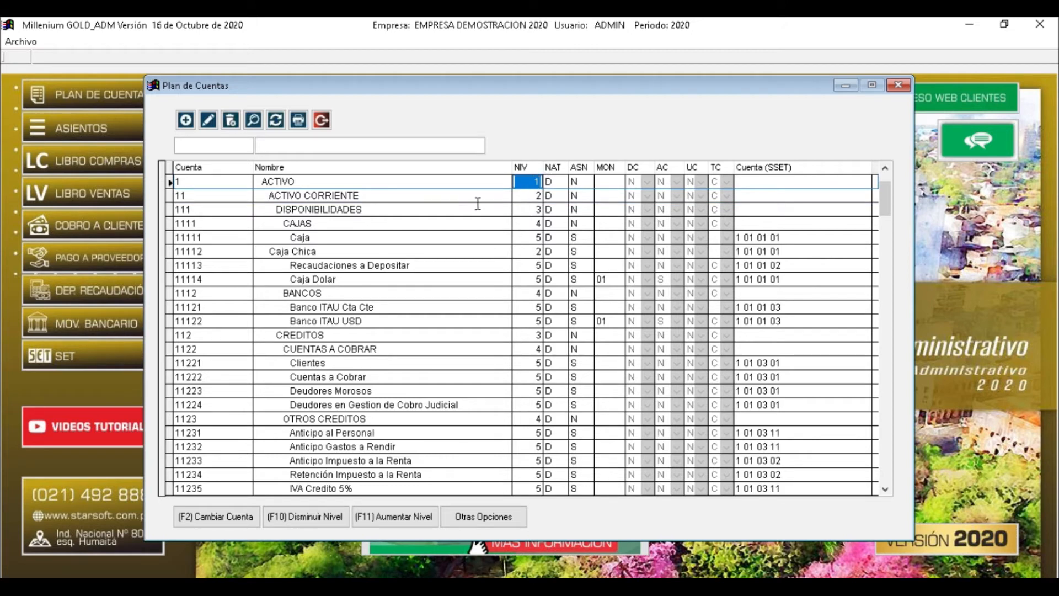
pyautogui.moveTo(292, 220); pyautogui.dragTo(326, 220)
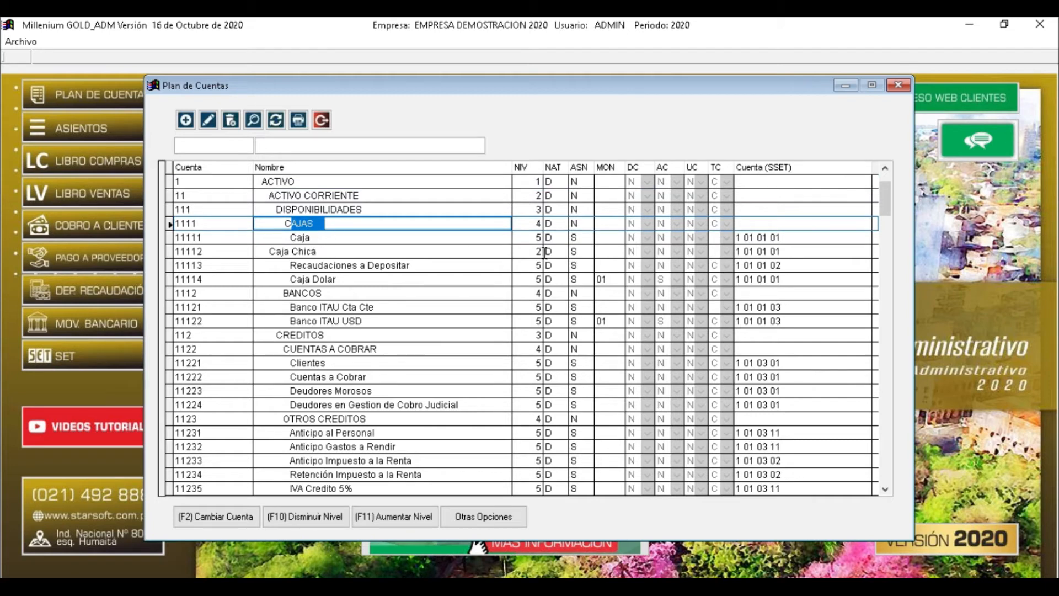
pyautogui.click(531, 237)
pyautogui.click(531, 265)
pyautogui.click(532, 279)
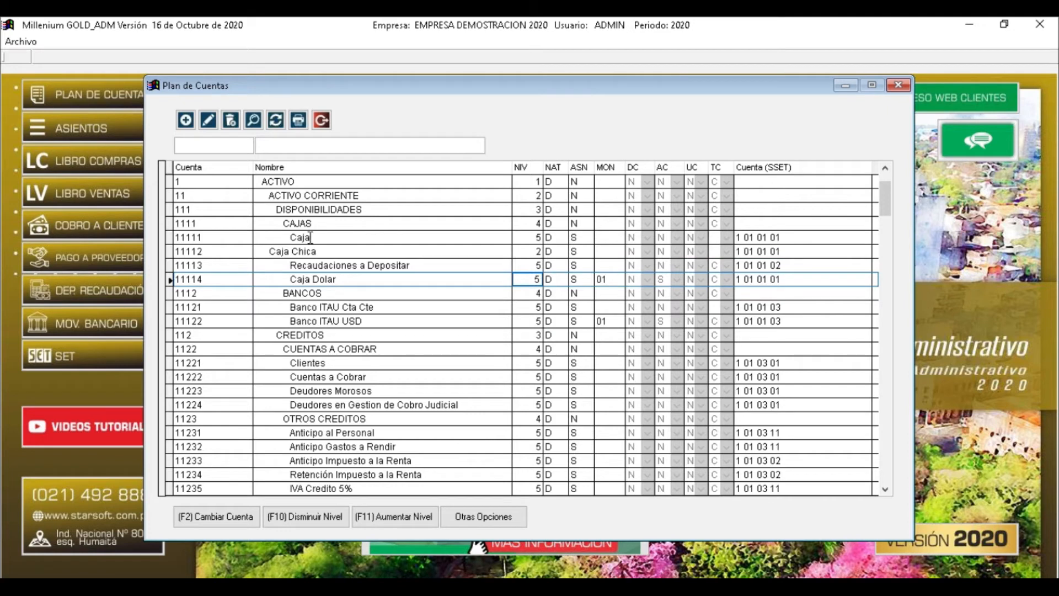
pyautogui.moveTo(282, 224); pyautogui.dragTo(318, 223)
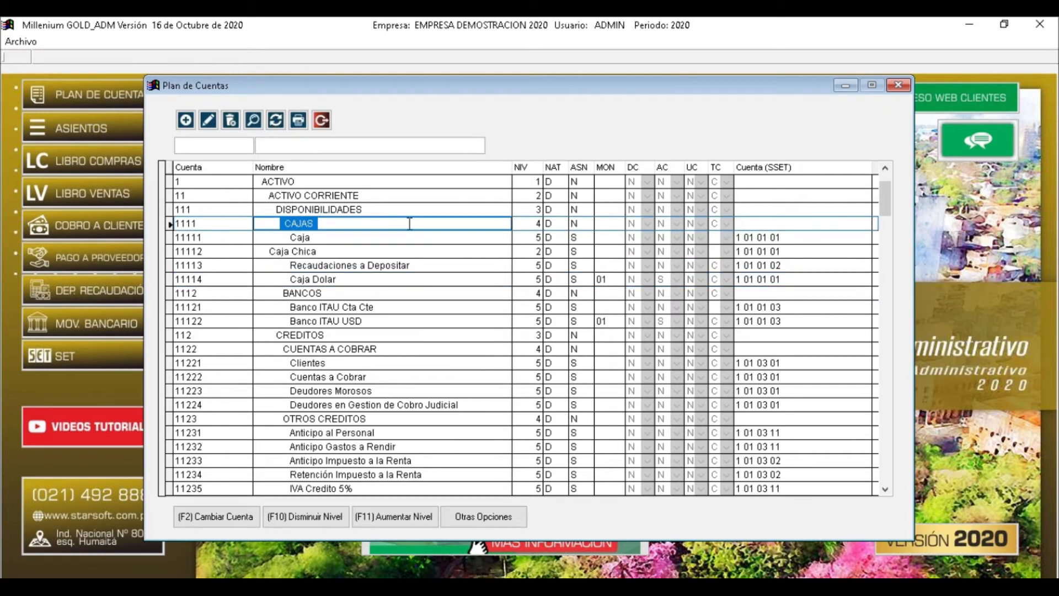
pyautogui.click(533, 238)
pyautogui.click(534, 265)
pyautogui.click(534, 279)
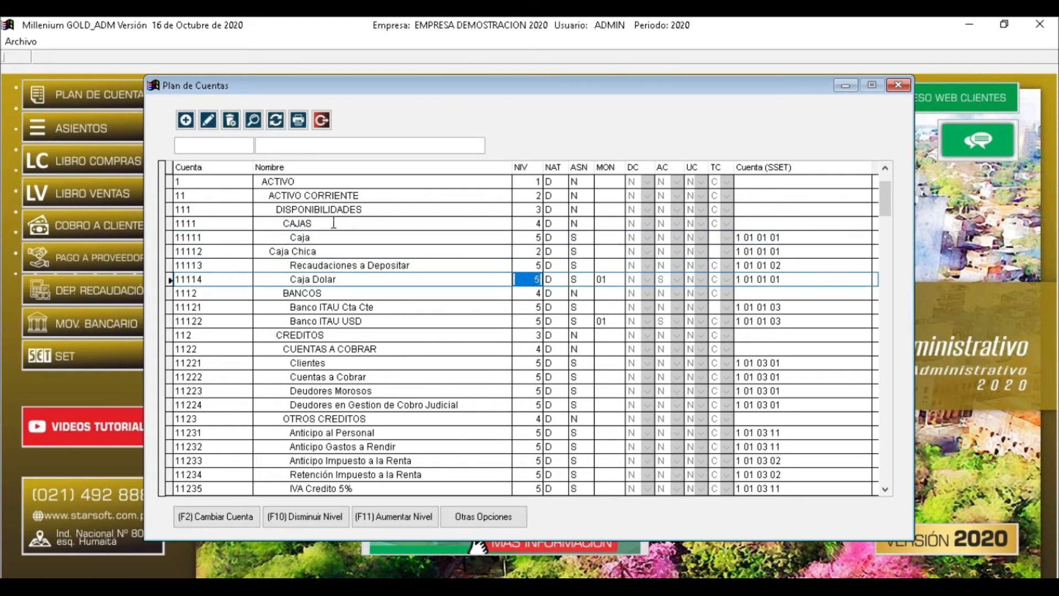
pyautogui.click(270, 223)
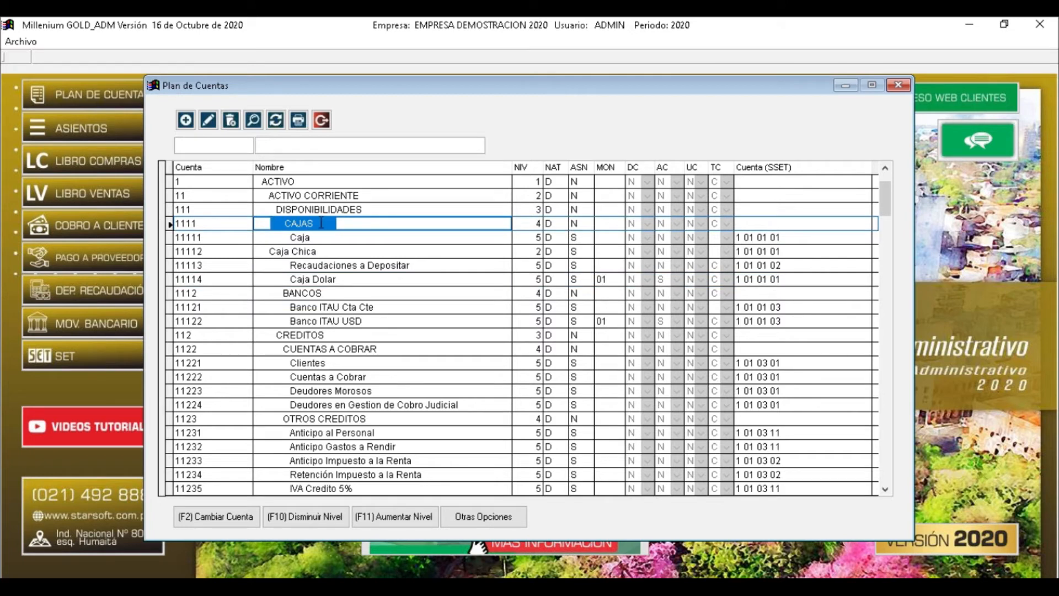
pyautogui.click(320, 251)
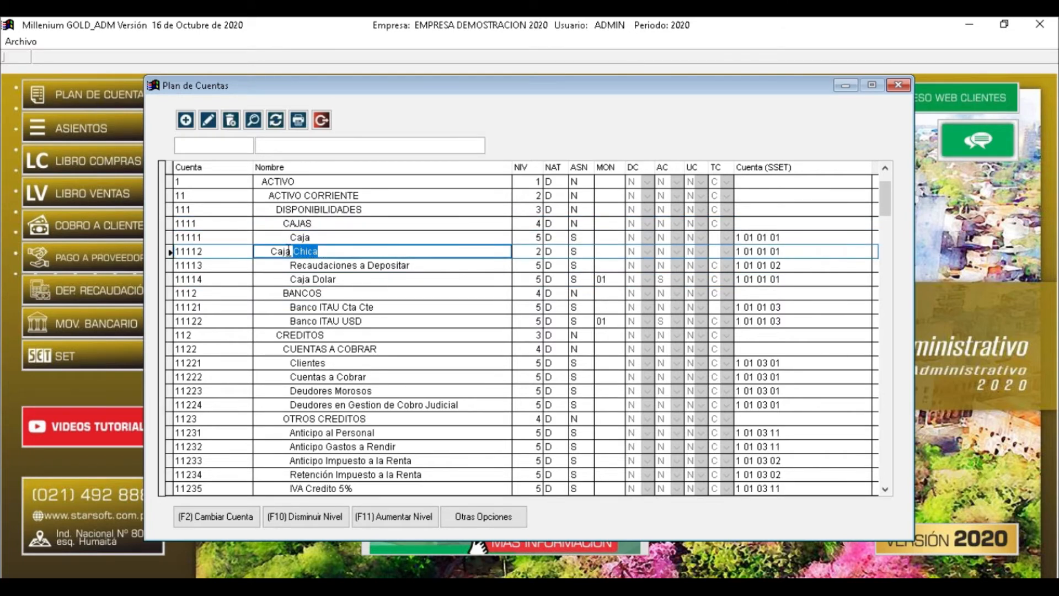
pyautogui.click(535, 251)
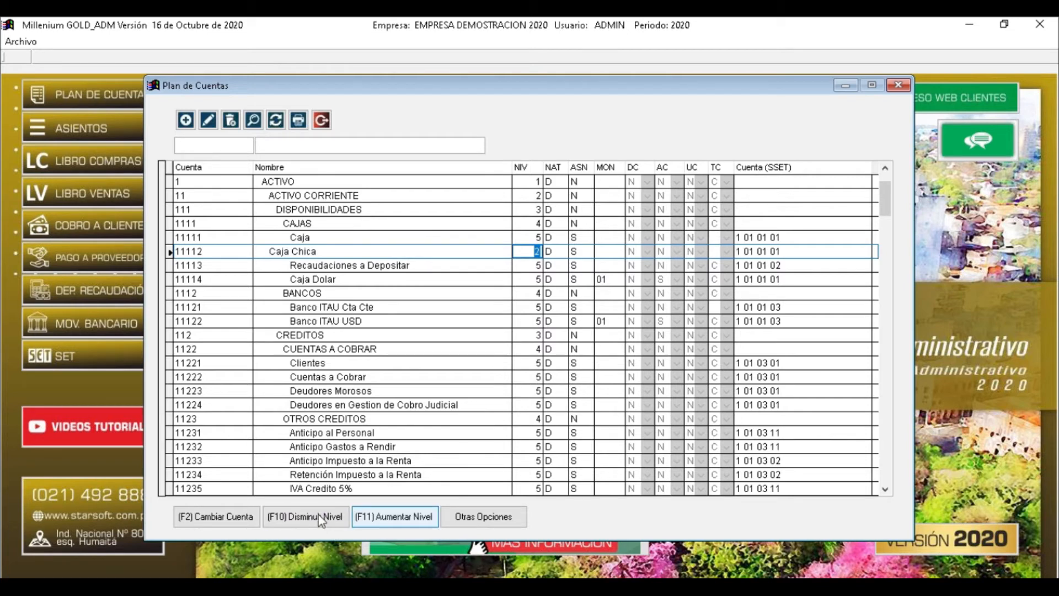
# Raise Caja Chica 11112 with Aumentar Nivel (F11) until NIV shows 5 again
pyautogui.click(409, 517)
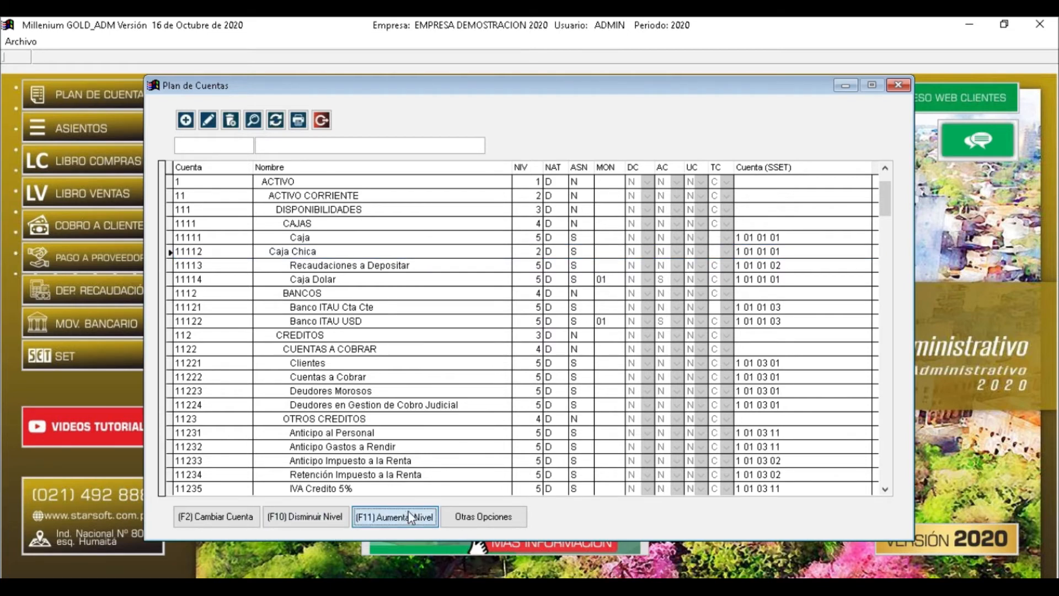
pyautogui.click(540, 251)
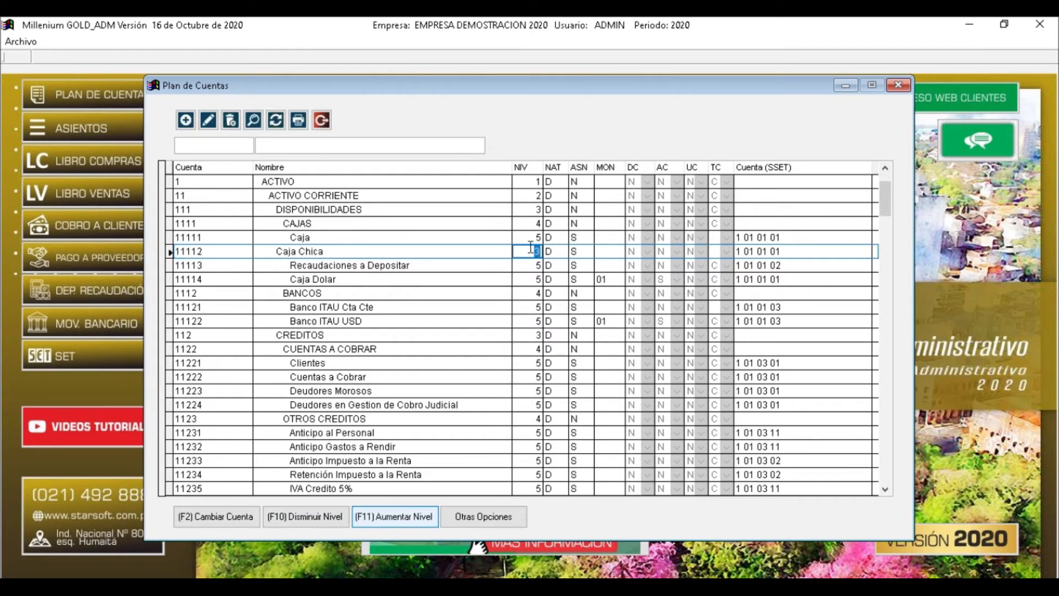
pyautogui.click(405, 517)
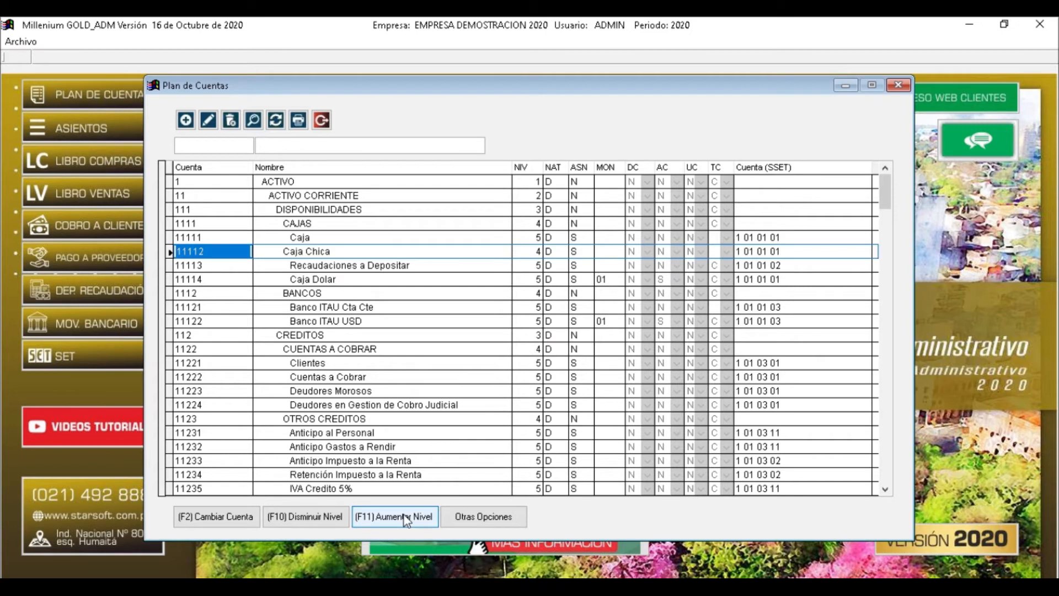
pyautogui.click(406, 517)
pyautogui.click(539, 249)
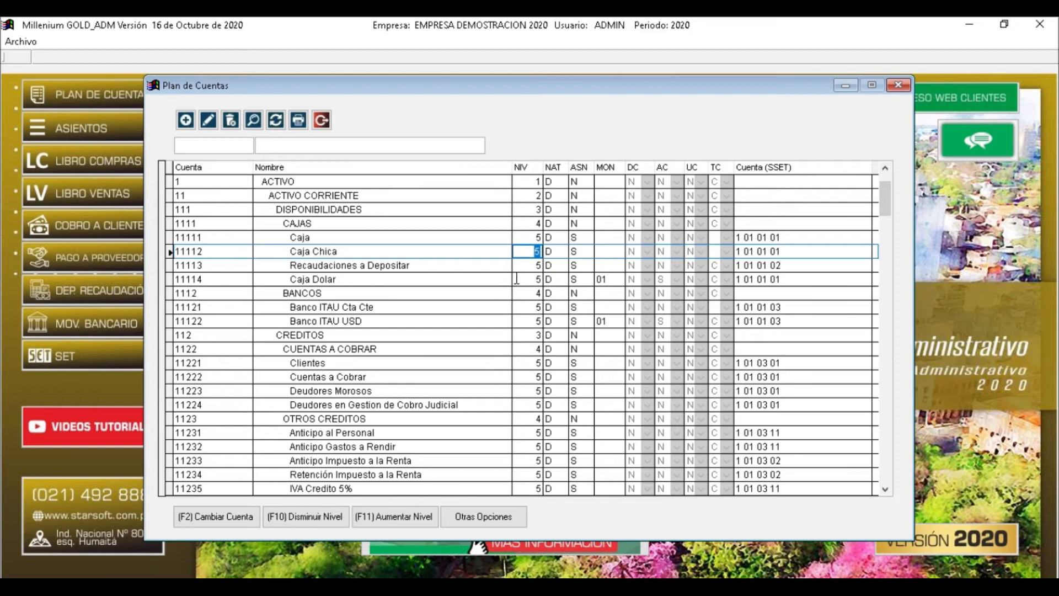
# In the Modificar form for 11112, keep nature Deudora and set Asentable to Si
pyautogui.click(208, 121)
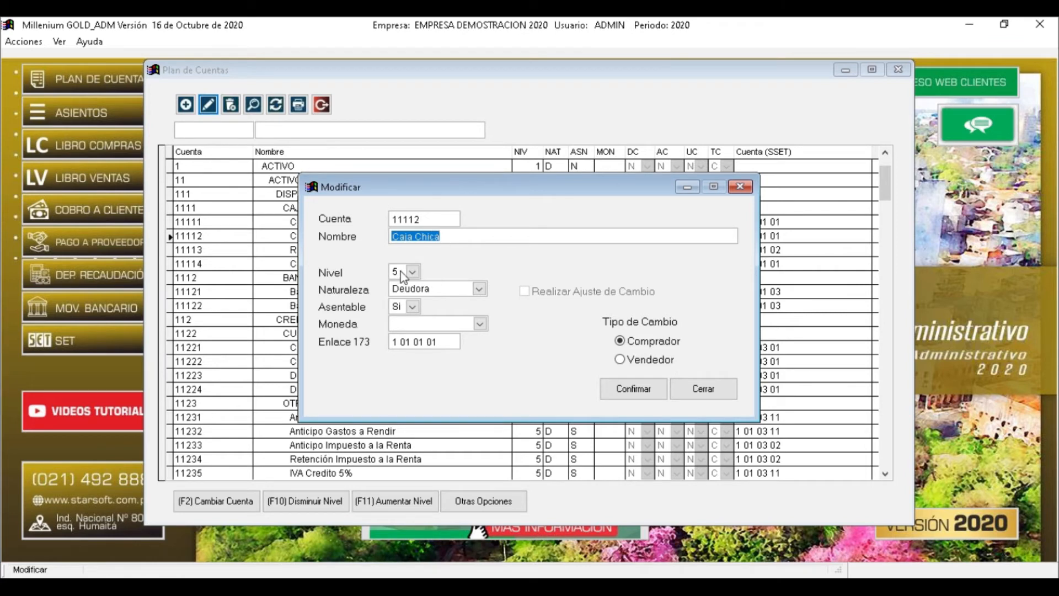
pyautogui.click(476, 289)
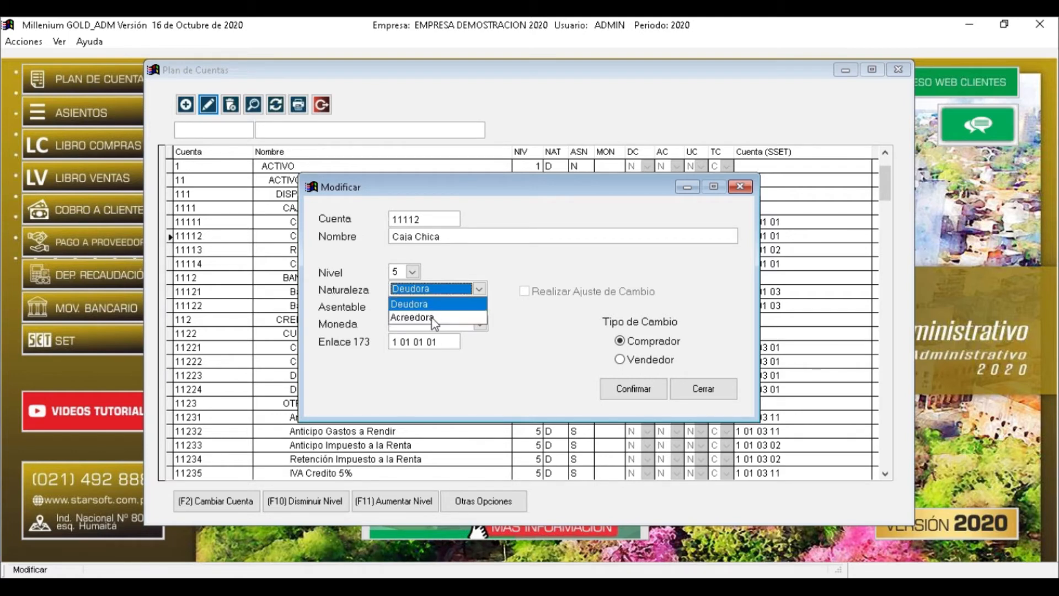
pyautogui.click(433, 304)
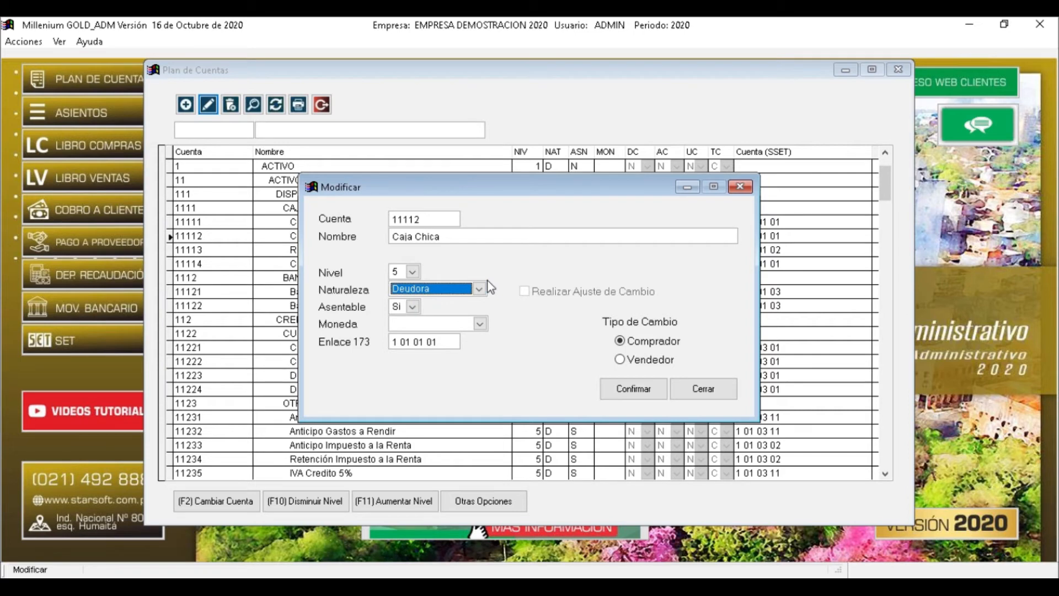
pyautogui.click(480, 289)
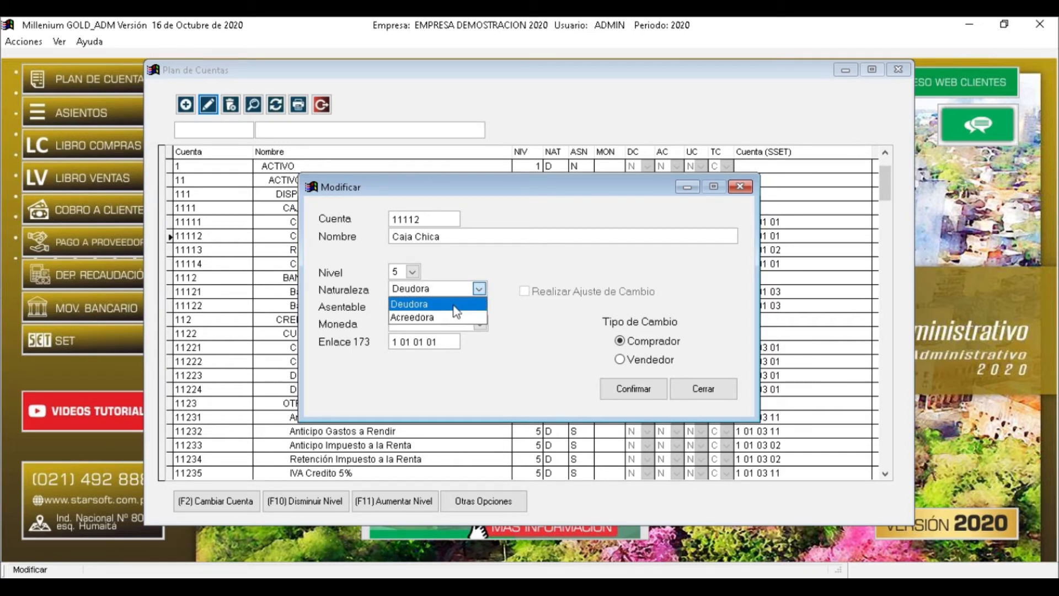
pyautogui.click(480, 289)
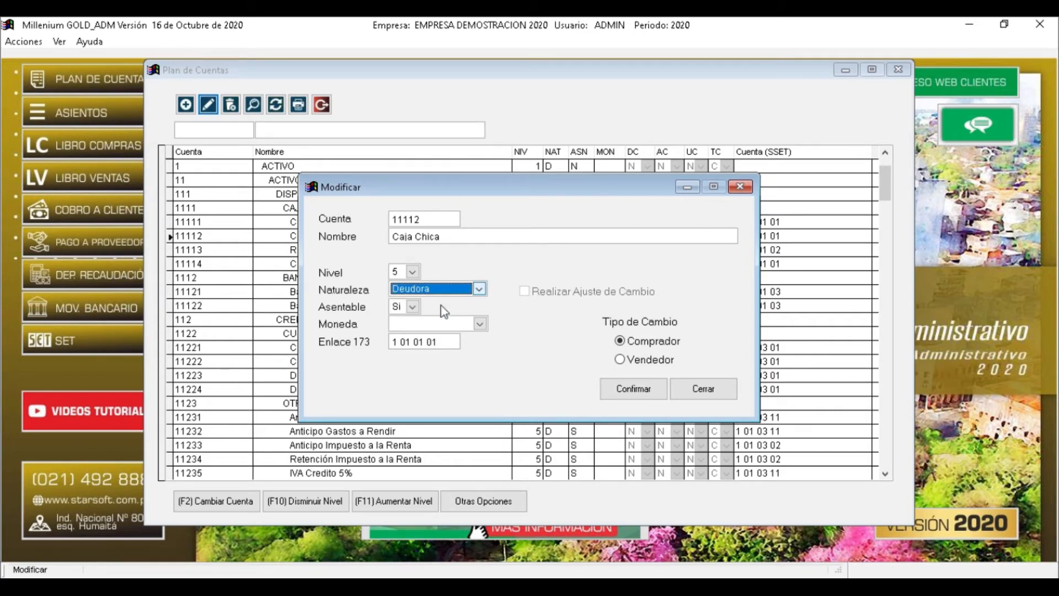
pyautogui.click(412, 307)
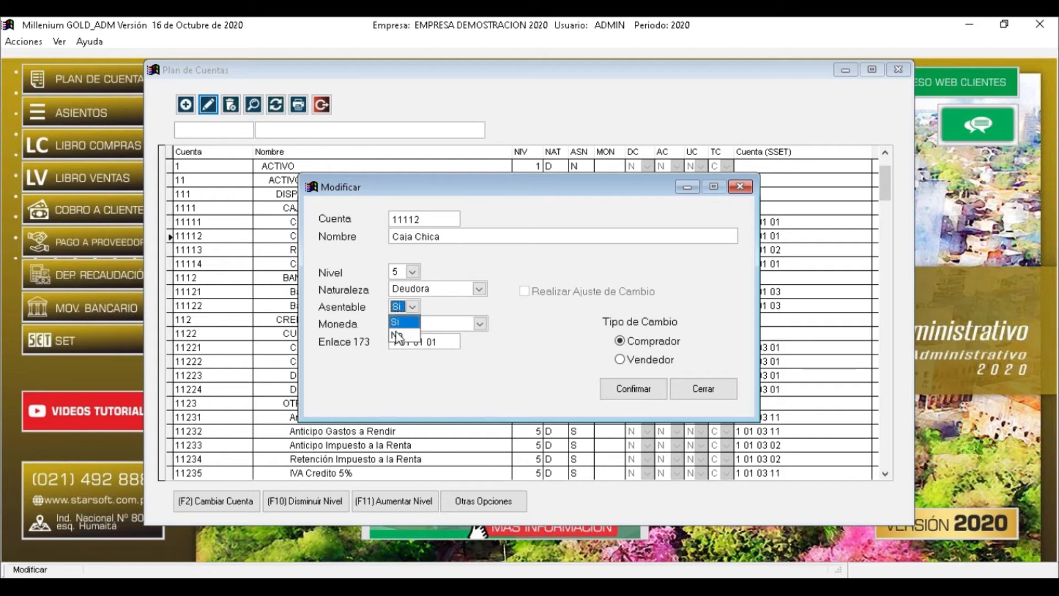
pyautogui.click(403, 324)
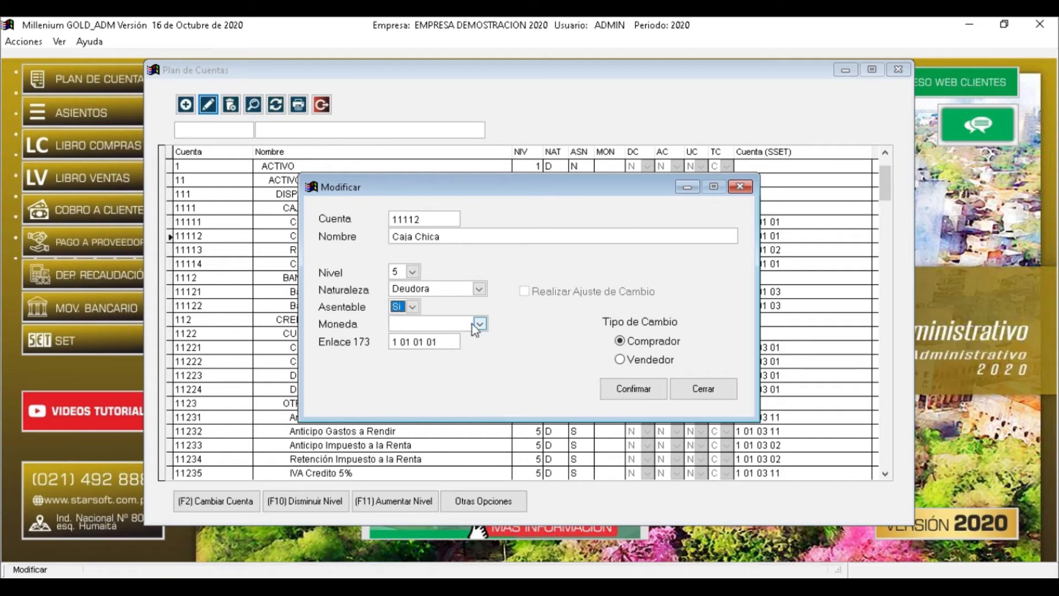
pyautogui.click(479, 324)
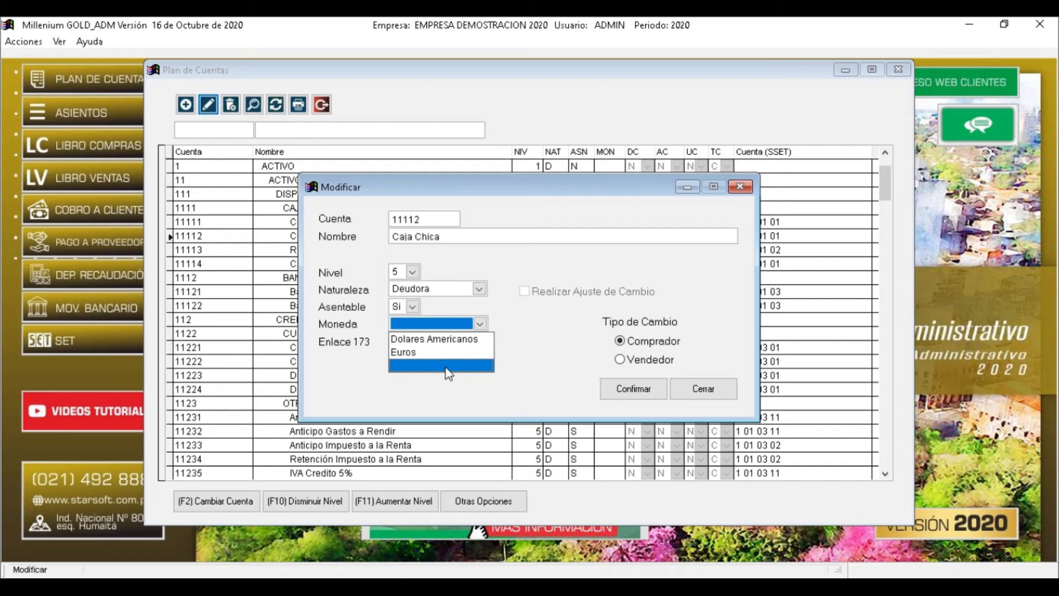
# Set Caja Chica's currency to Dolares Americanos and enable Realizar Ajuste de Cambio
pyautogui.click(459, 339)
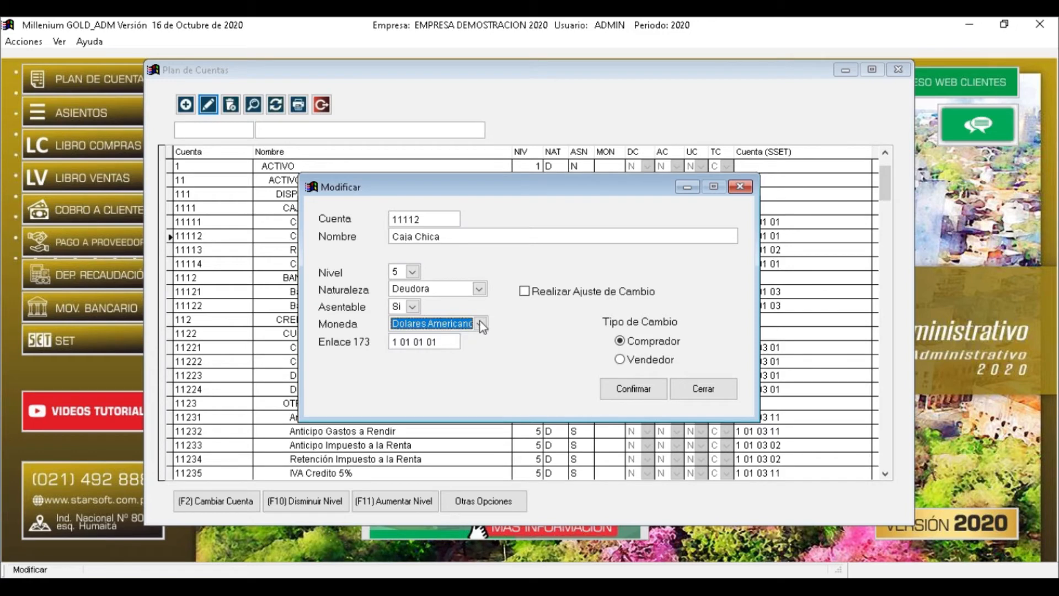
pyautogui.click(525, 292)
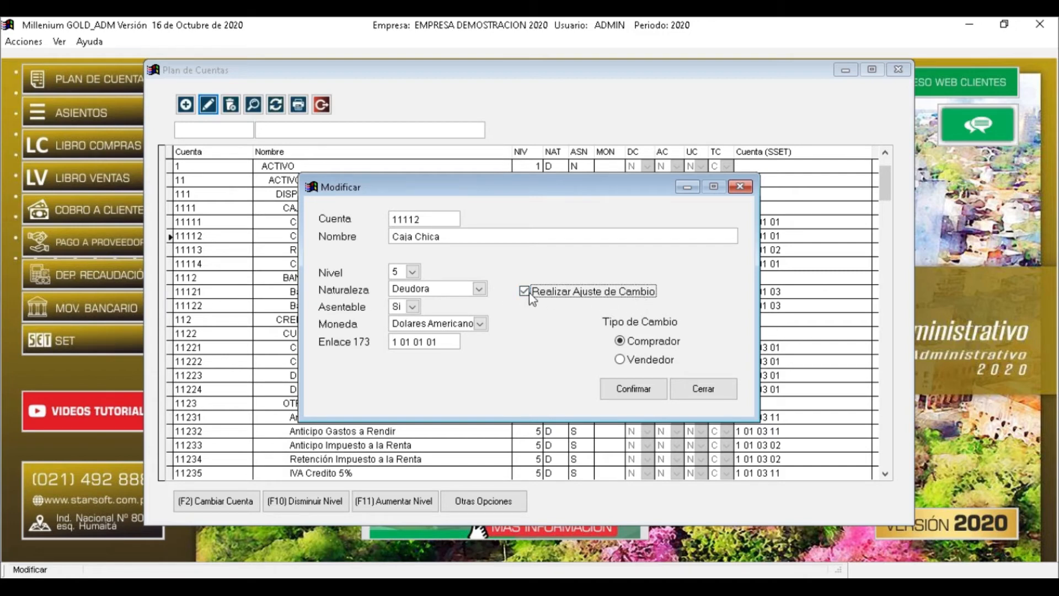
pyautogui.click(475, 323)
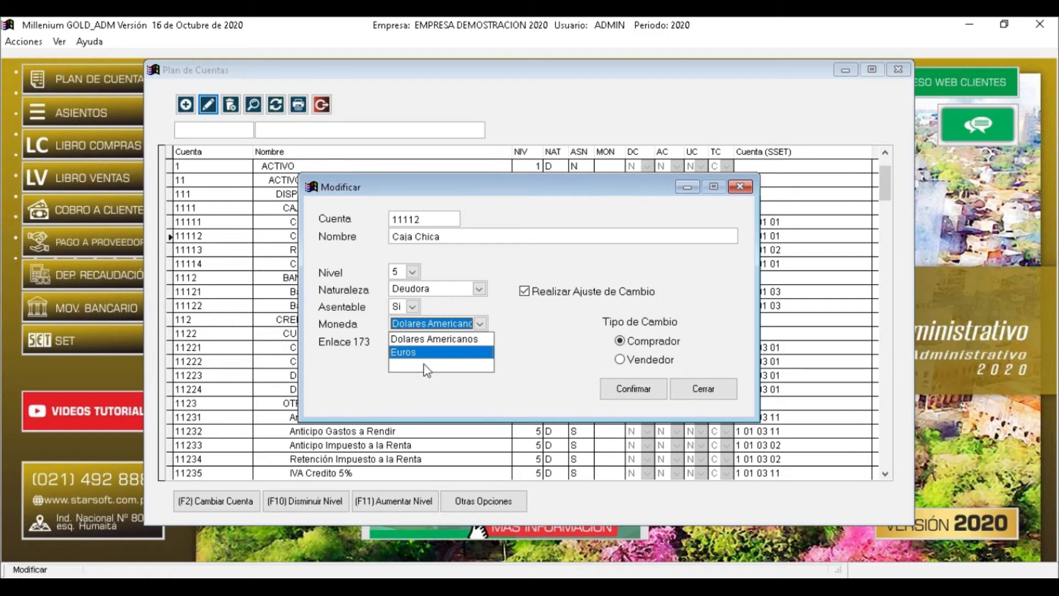
pyautogui.click(406, 363)
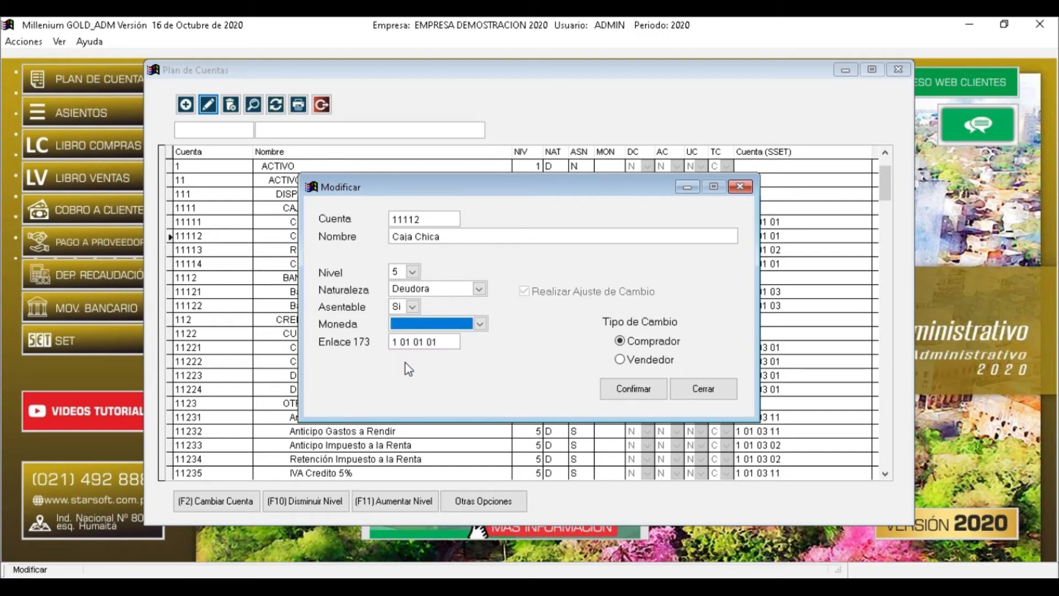
pyautogui.click(479, 324)
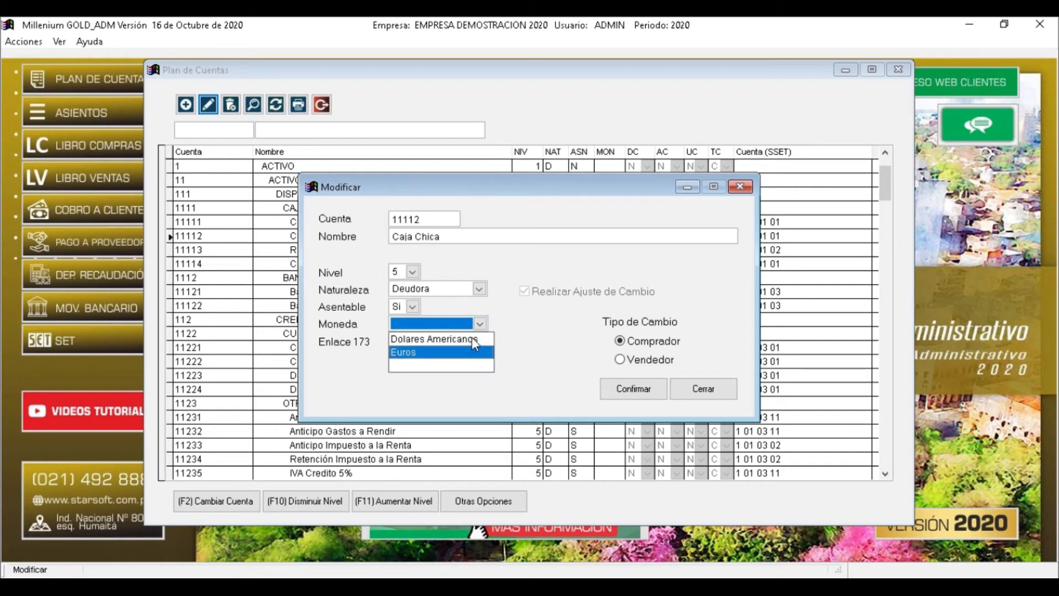
pyautogui.click(472, 338)
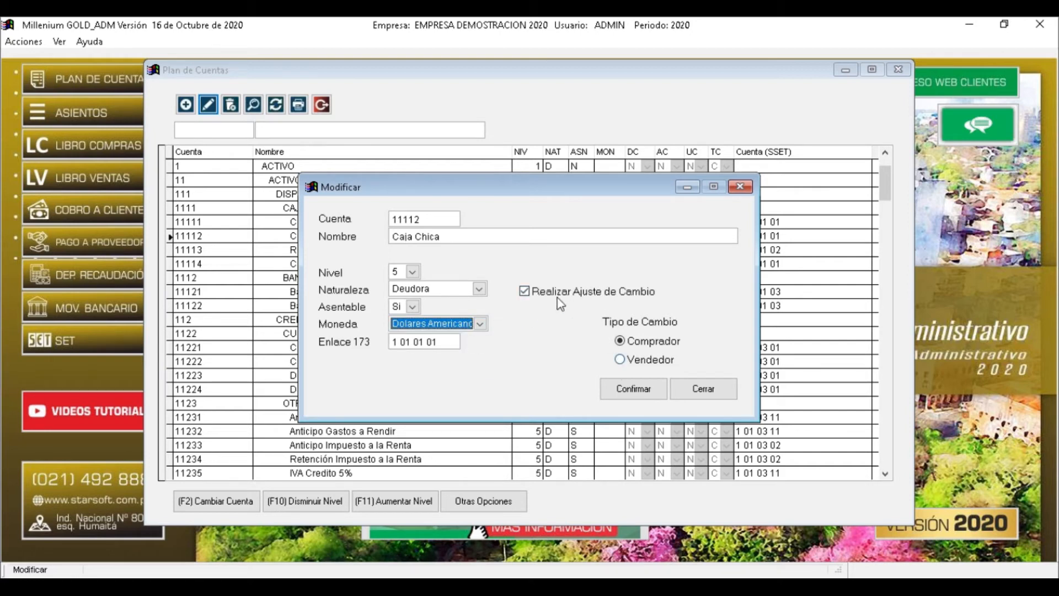
# Settle the exchange rate type on Comprador and confirm the Caja Chica changes
pyautogui.click(629, 360)
pyautogui.click(634, 359)
pyautogui.click(636, 361)
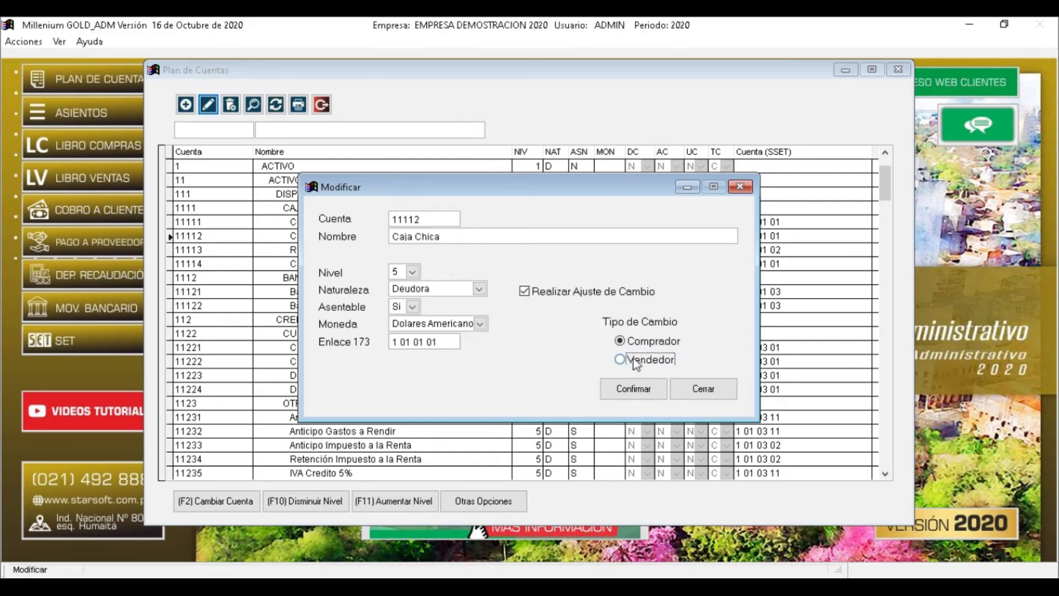
pyautogui.click(624, 359)
pyautogui.click(623, 342)
pyautogui.click(623, 358)
pyautogui.click(621, 343)
pyautogui.click(621, 360)
pyautogui.click(620, 342)
pyautogui.click(621, 359)
pyautogui.click(619, 341)
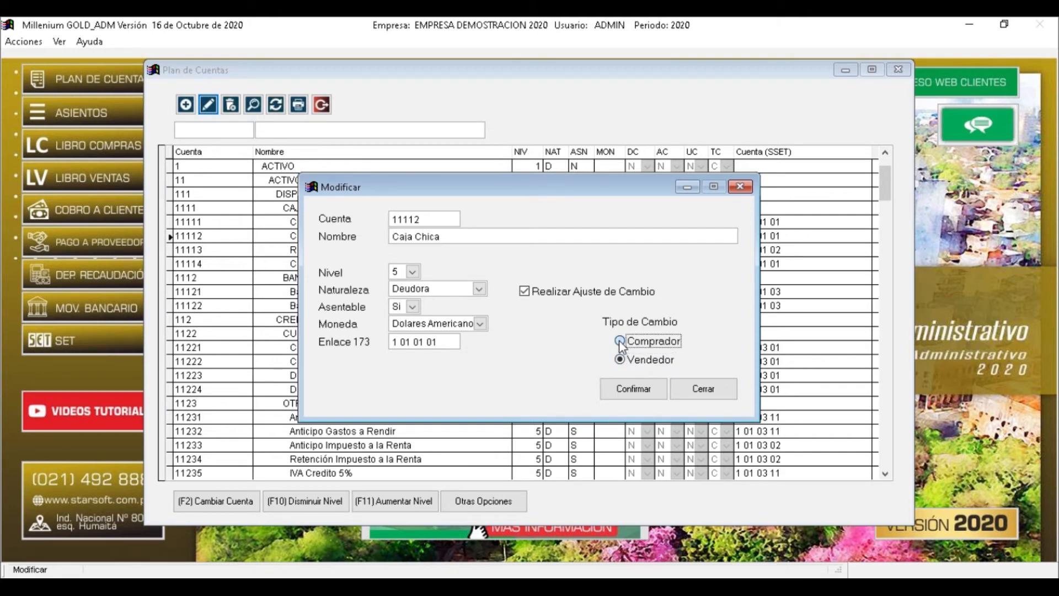
pyautogui.click(621, 359)
pyautogui.click(620, 340)
pyautogui.moveTo(442, 341); pyautogui.dragTo(365, 339)
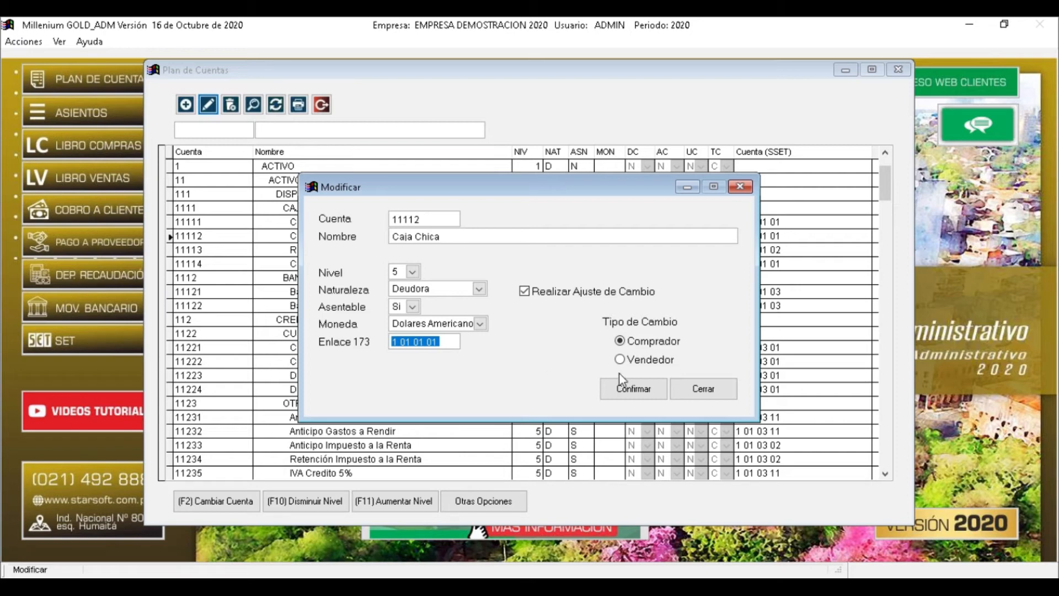
pyautogui.click(635, 392)
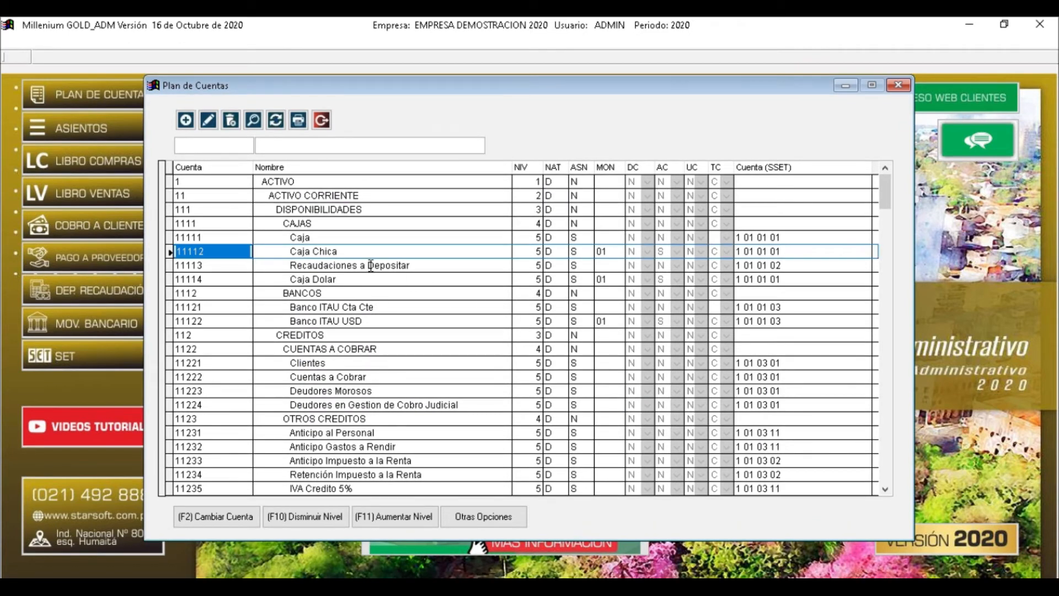
pyautogui.click(291, 249)
pyautogui.moveTo(292, 250); pyautogui.dragTo(446, 253)
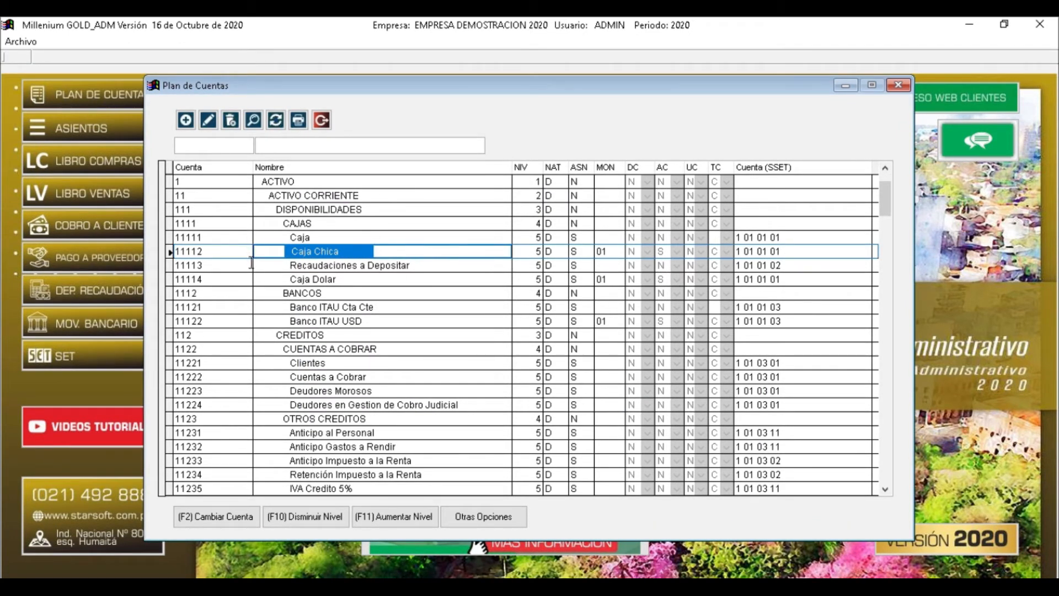
pyautogui.click(331, 291)
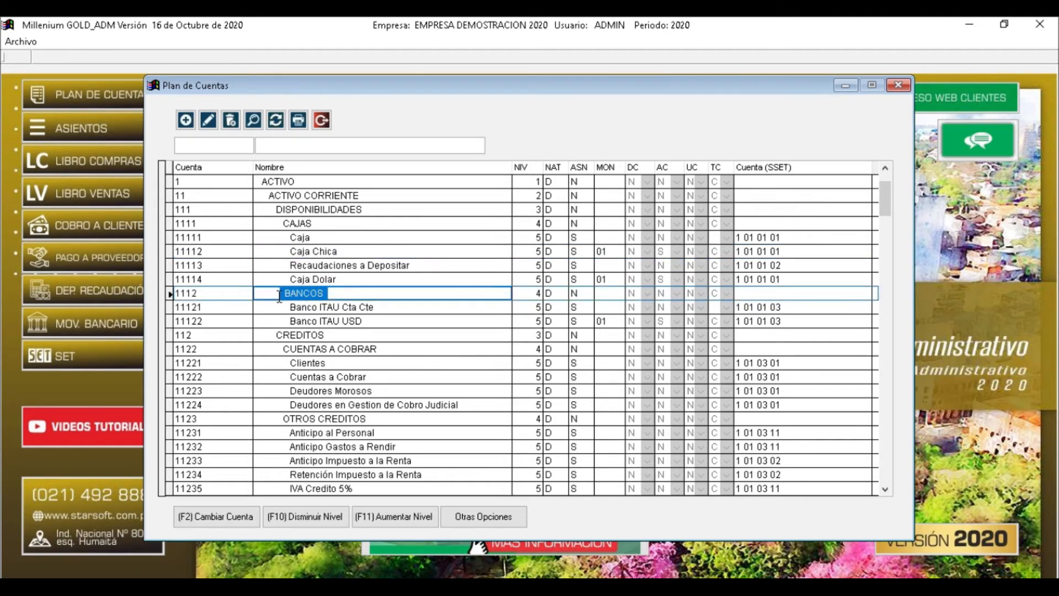
pyautogui.click(296, 307)
pyautogui.click(297, 320)
pyautogui.click(298, 307)
pyautogui.click(298, 320)
pyautogui.click(199, 290)
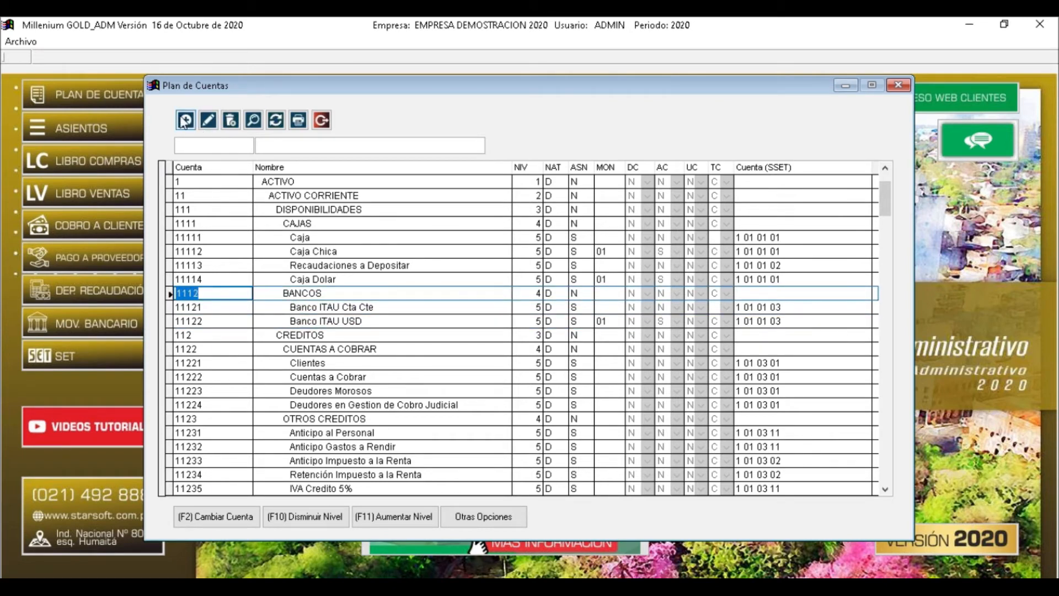
pyautogui.click(215, 308)
pyautogui.click(213, 319)
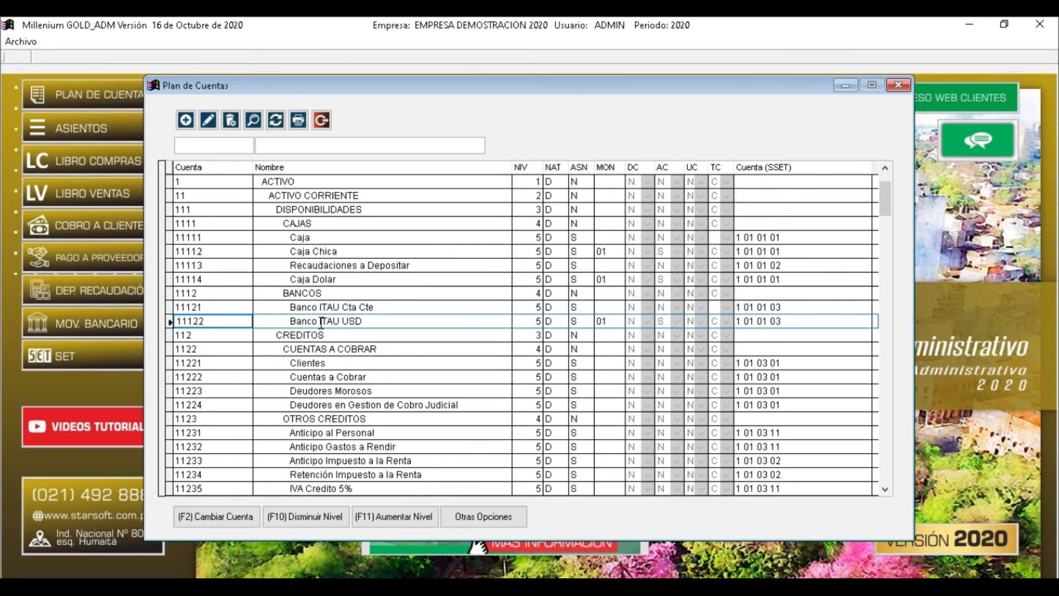
# Start a new account 11123 under BANCOS named REGIONAL CTA CTE GS
pyautogui.click(185, 119)
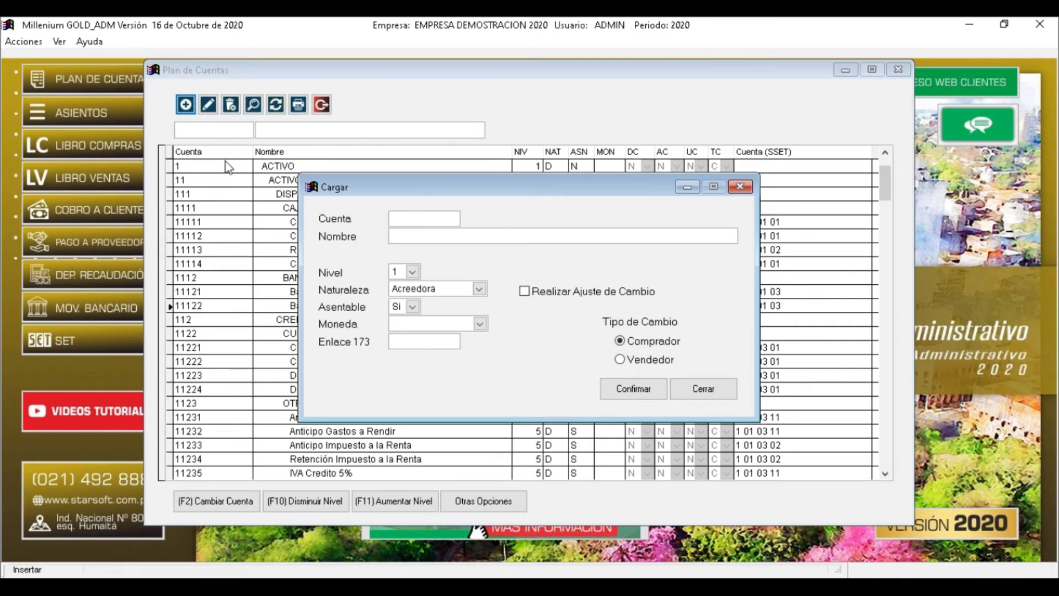
pyautogui.moveTo(358, 188); pyautogui.dragTo(294, 358)
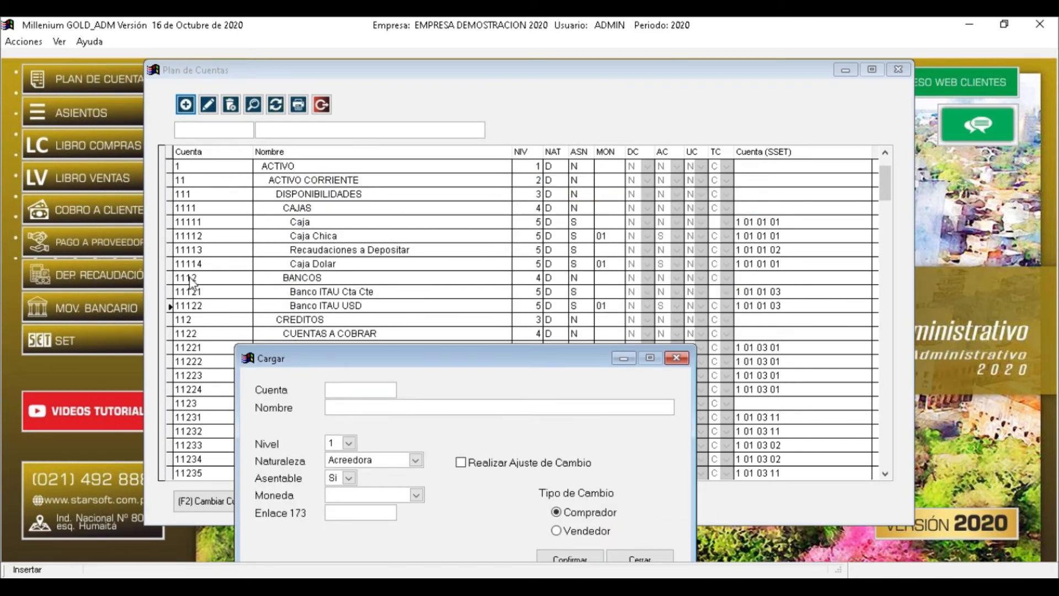
pyautogui.write('11123')
pyautogui.press('Return')
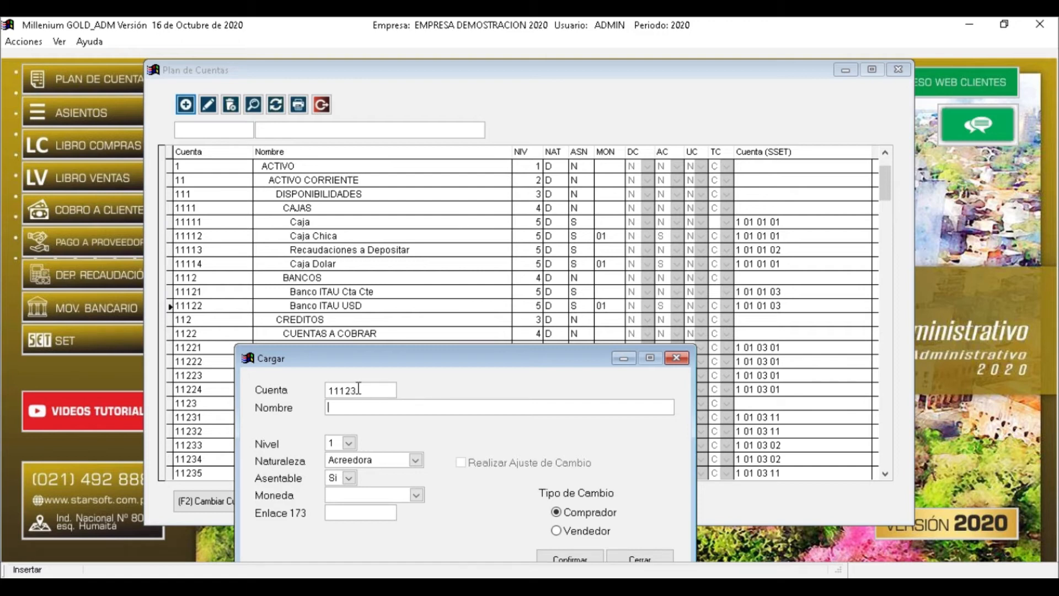
pyautogui.write('REGIONAL CTA CTE GS')
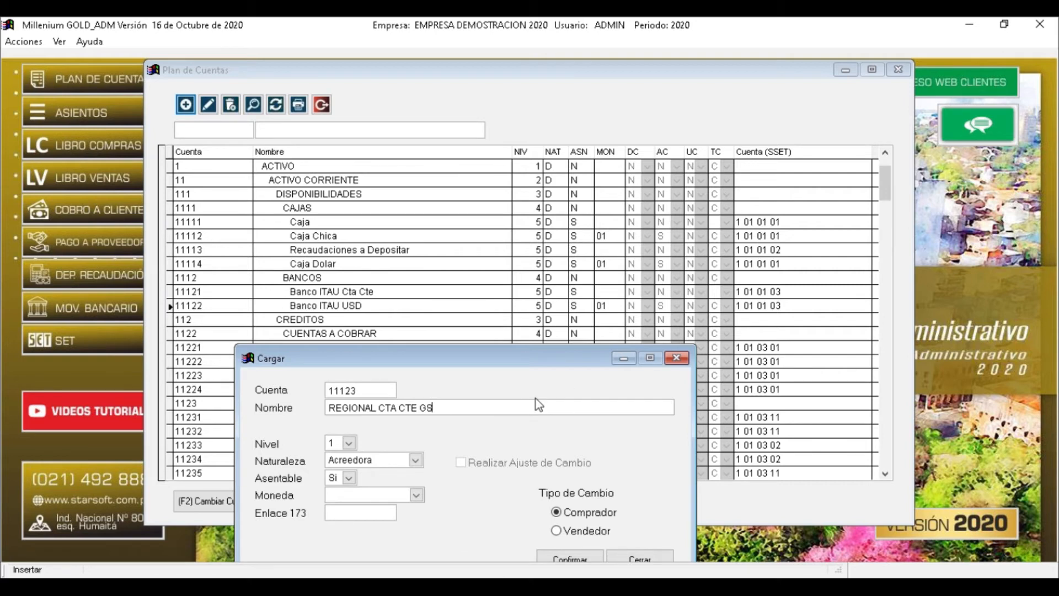
# Give the new account level 5, nature Deudora, Asentable Si and no currency
pyautogui.press('Tab')
pyautogui.hotkey('alt', 'Down')
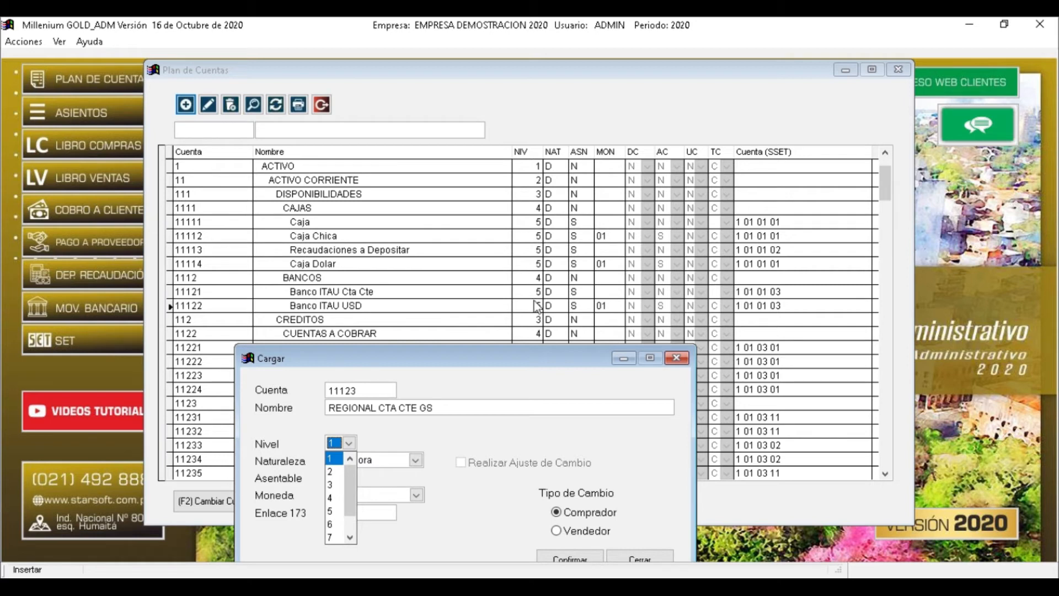
pyautogui.click(336, 511)
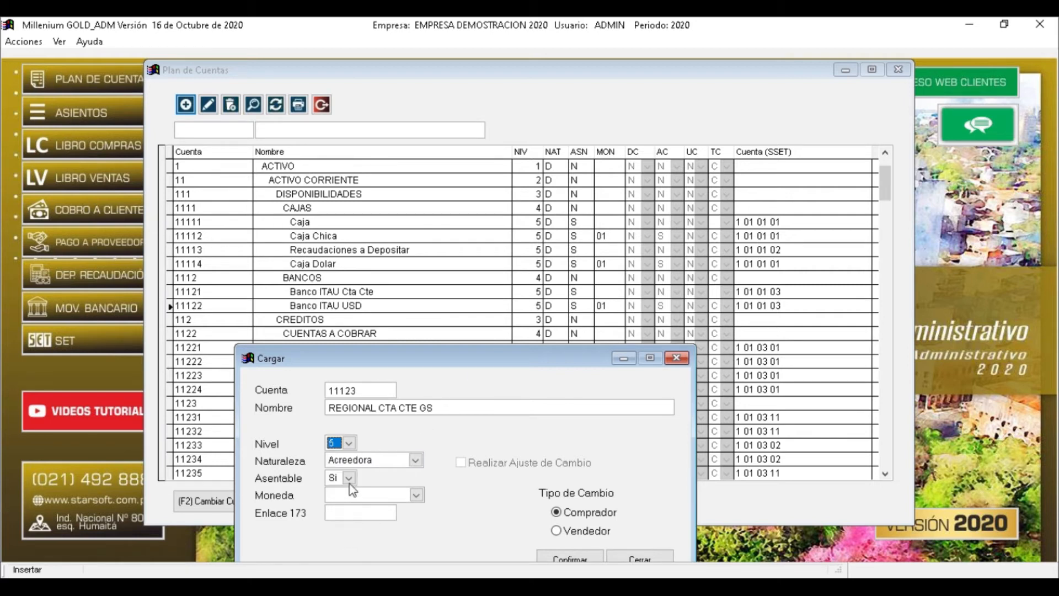
pyautogui.press('Tab')
pyautogui.hotkey('alt', 'Down')
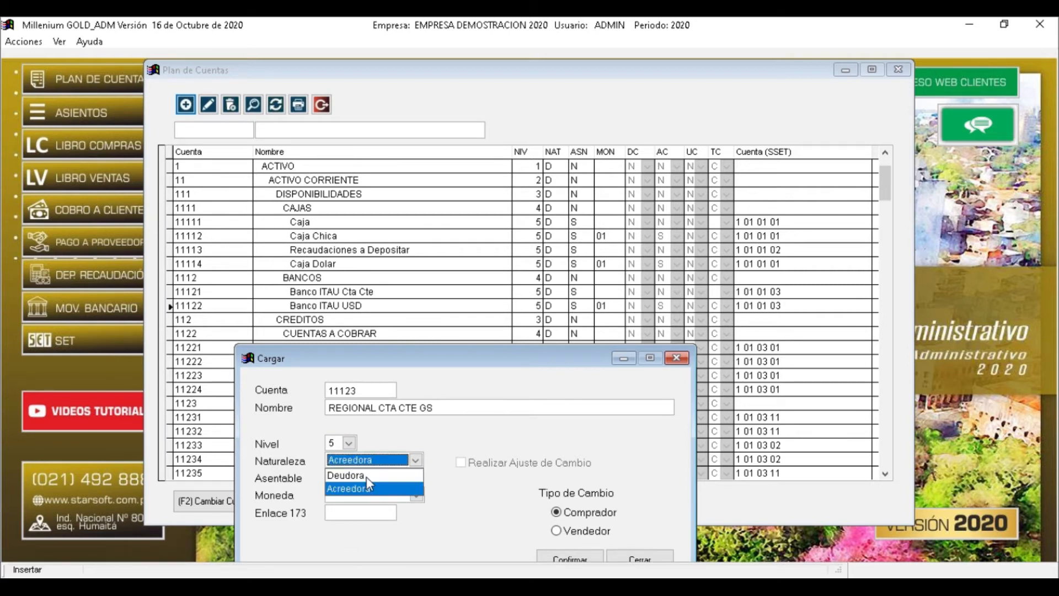
pyautogui.click(366, 476)
pyautogui.click(348, 478)
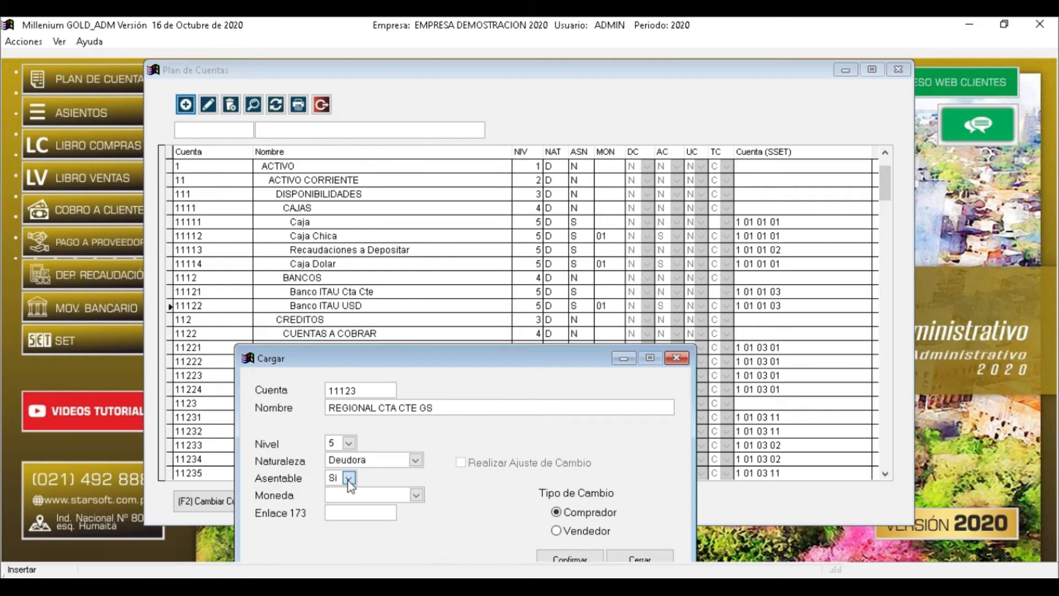
pyautogui.click(337, 496)
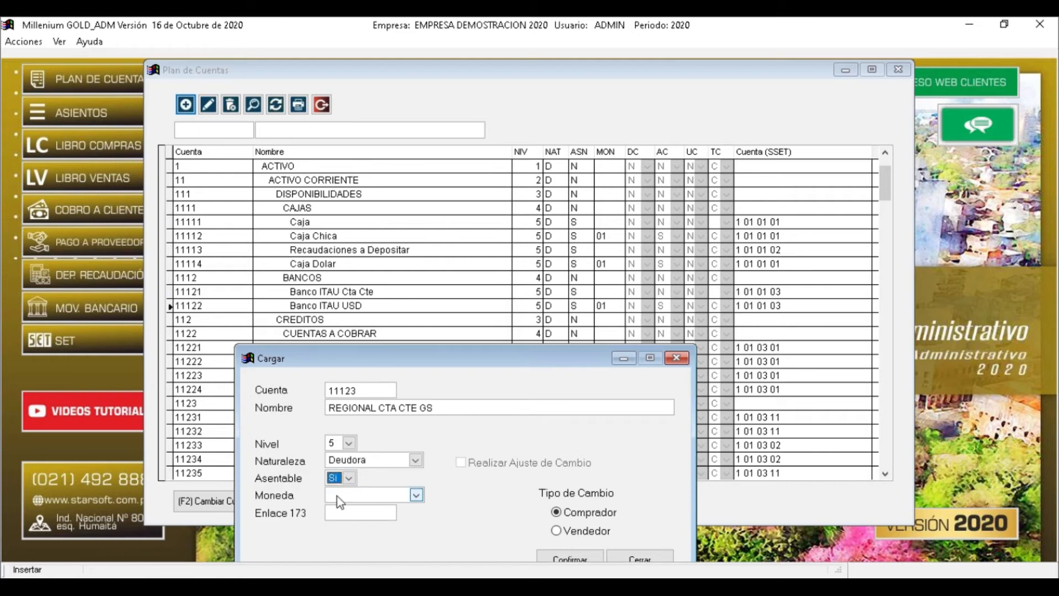
pyautogui.click(418, 495)
pyautogui.click(405, 541)
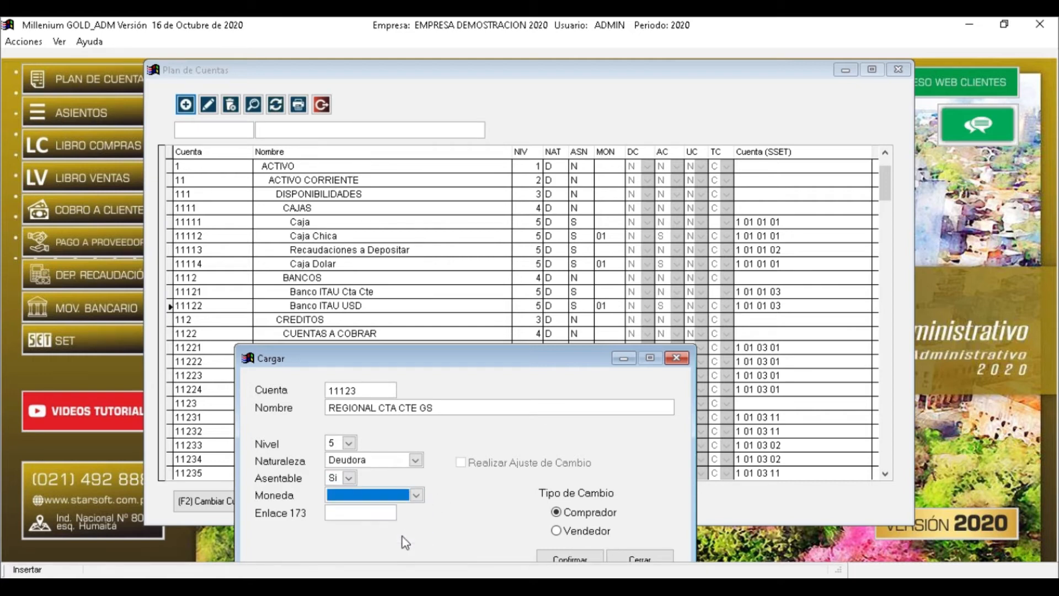
# Confirm the REGIONAL CTA CTE GS account and close the Cargar form
pyautogui.moveTo(431, 356); pyautogui.dragTo(461, 195)
pyautogui.click(380, 354)
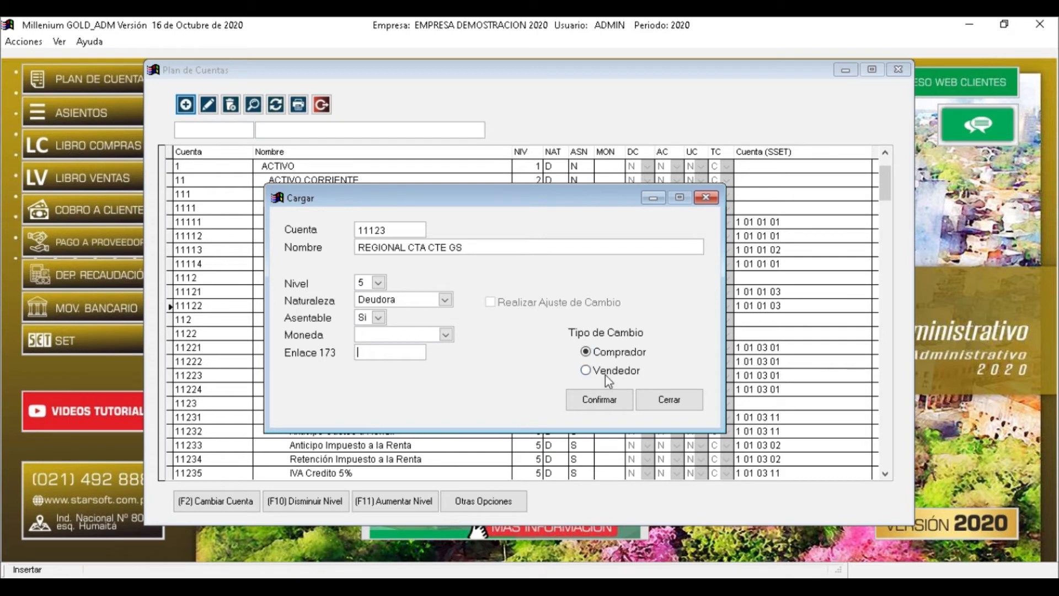
pyautogui.click(605, 401)
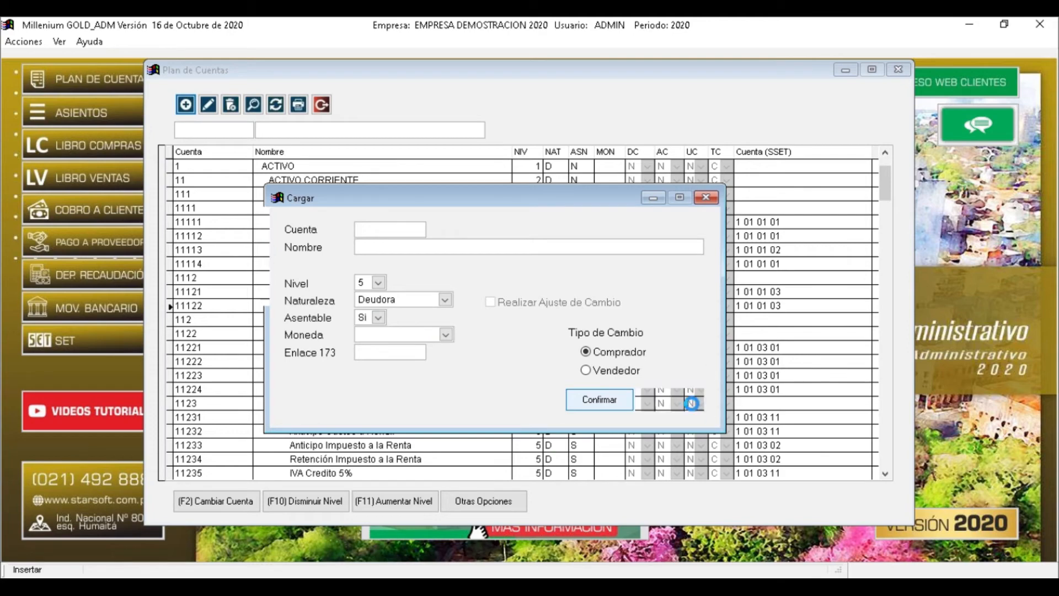
pyautogui.click(693, 406)
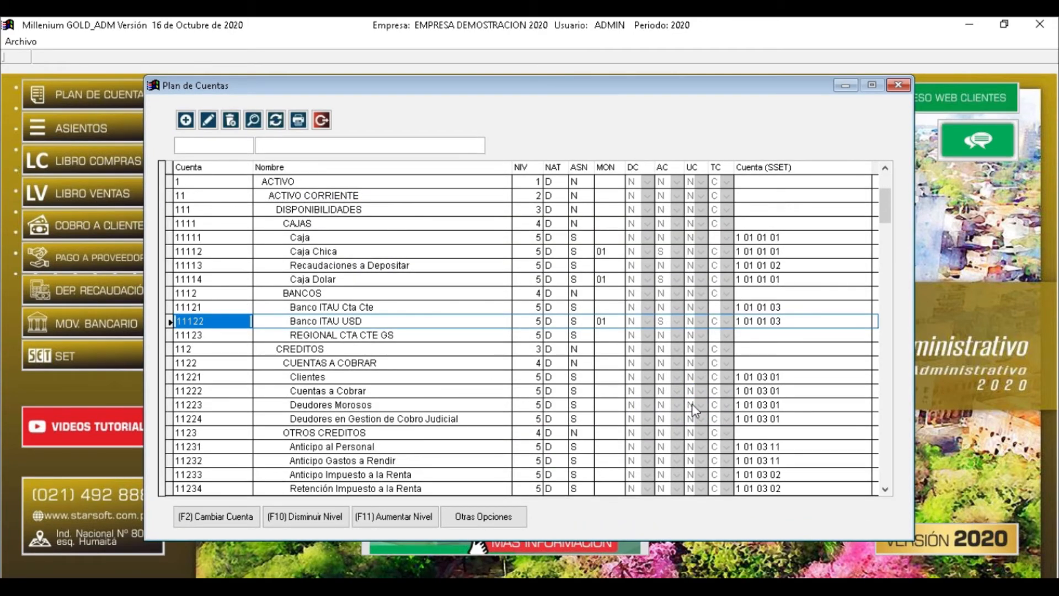
# Inspect the Nombre cell of 11123 REGIONAL CTA CTE GS, then exit Plan de Cuentas
pyautogui.press('Down')
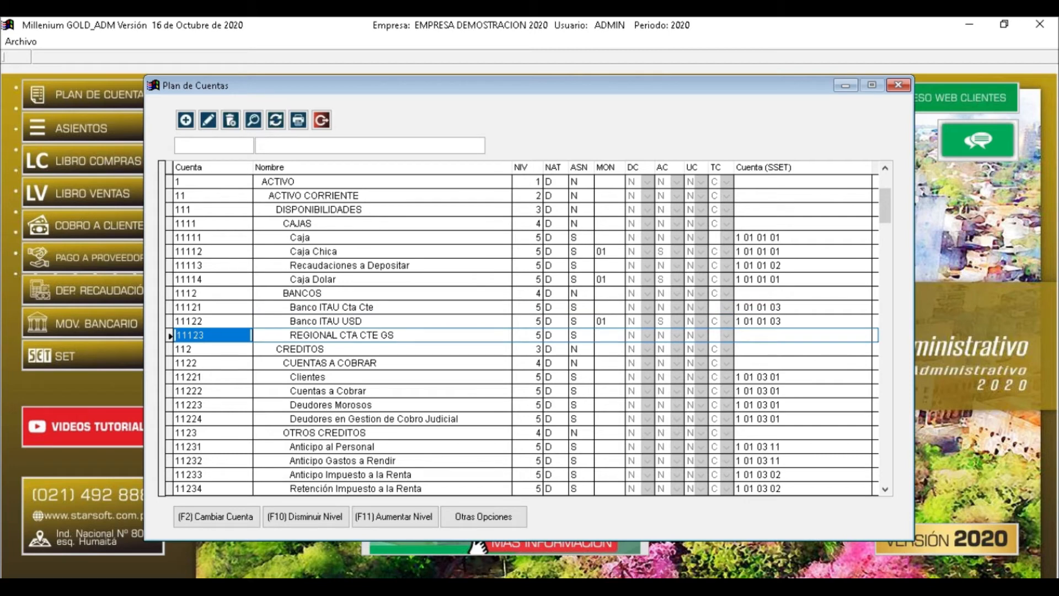
pyautogui.press('Right')
pyautogui.press('Right')
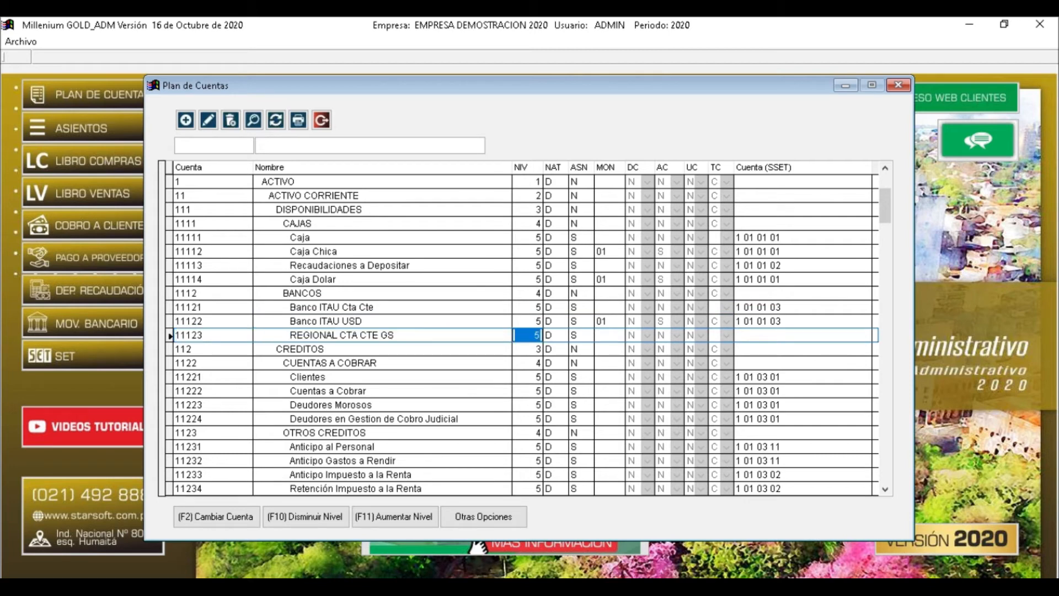
pyautogui.press('Left')
pyautogui.click(299, 333)
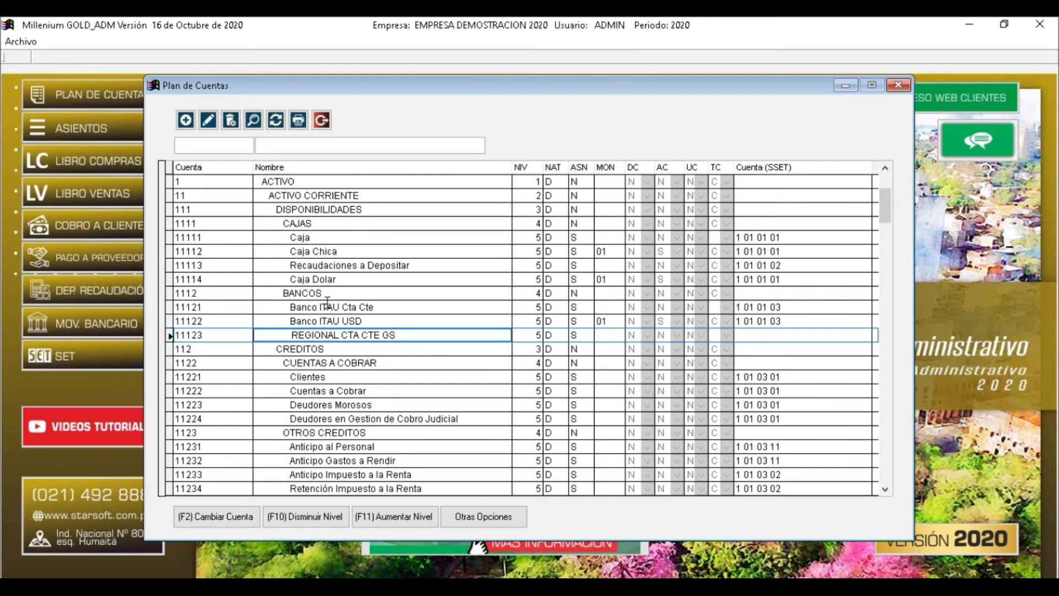
pyautogui.press('Up')
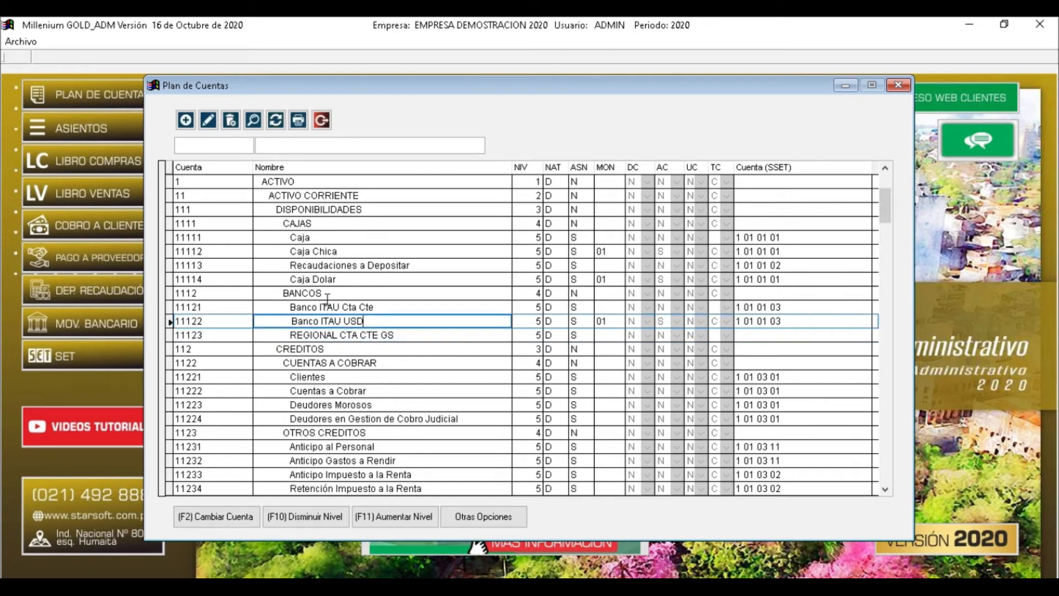
pyautogui.click(322, 120)
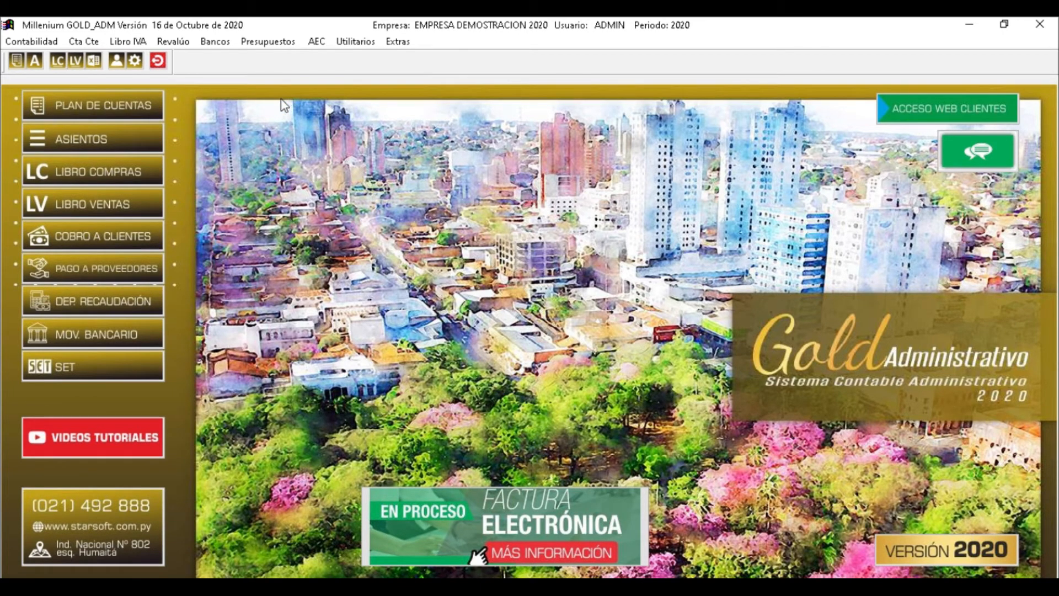
# Open Libro IVA > Compras > Configuración de Compras
pyautogui.click(128, 46)
pyautogui.moveTo(144, 78)
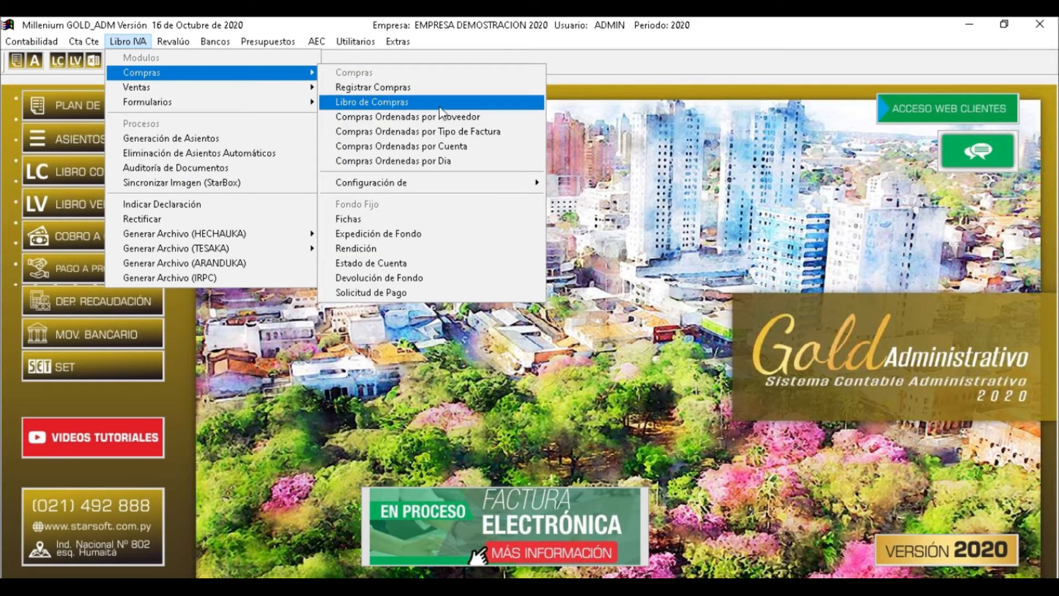
pyautogui.click(531, 188)
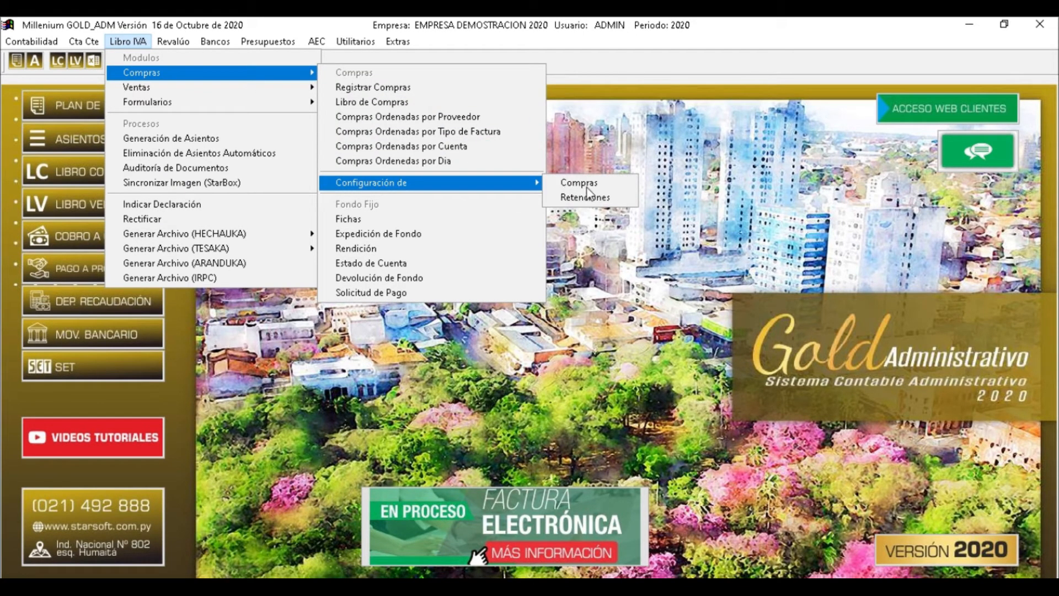
pyautogui.click(588, 188)
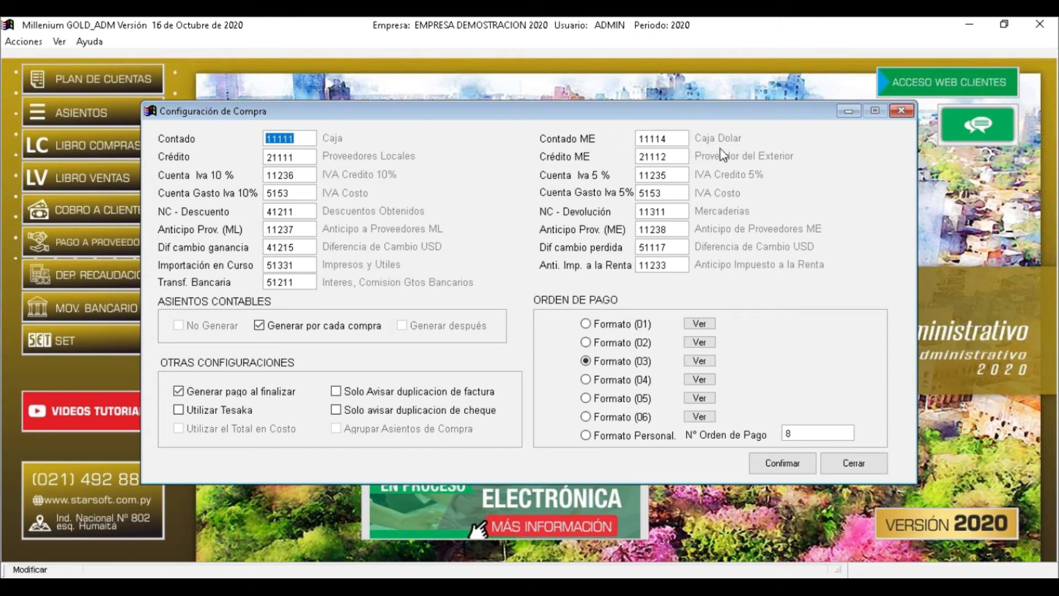
# Replace the Contado account with 11111 Caja from the Plan de Cuentas lookup
pyautogui.press('BackSpace')
pyautogui.press('Return')
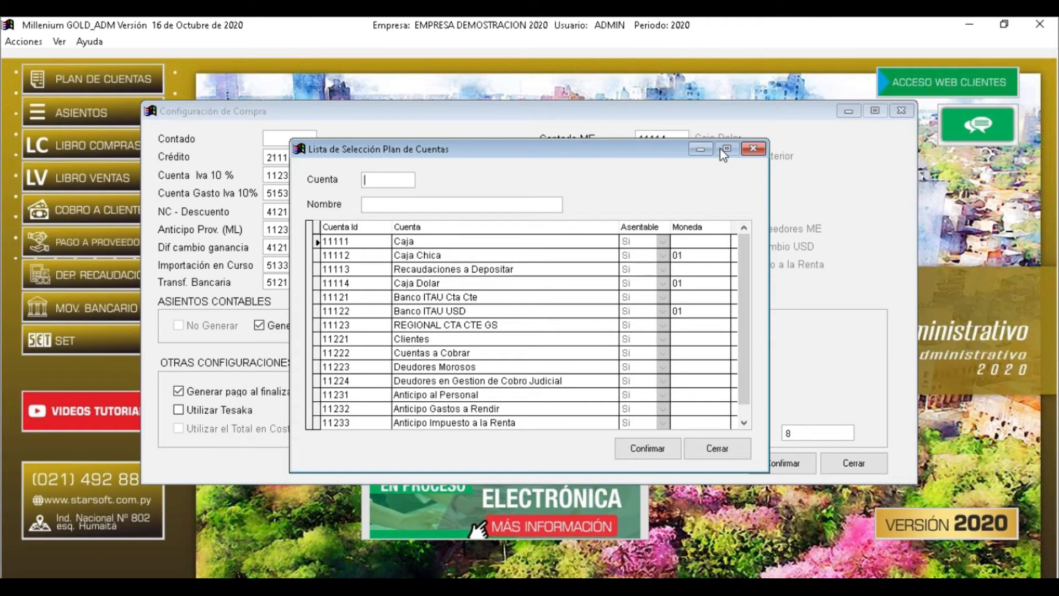
pyautogui.press('Tab')
pyautogui.press('Return')
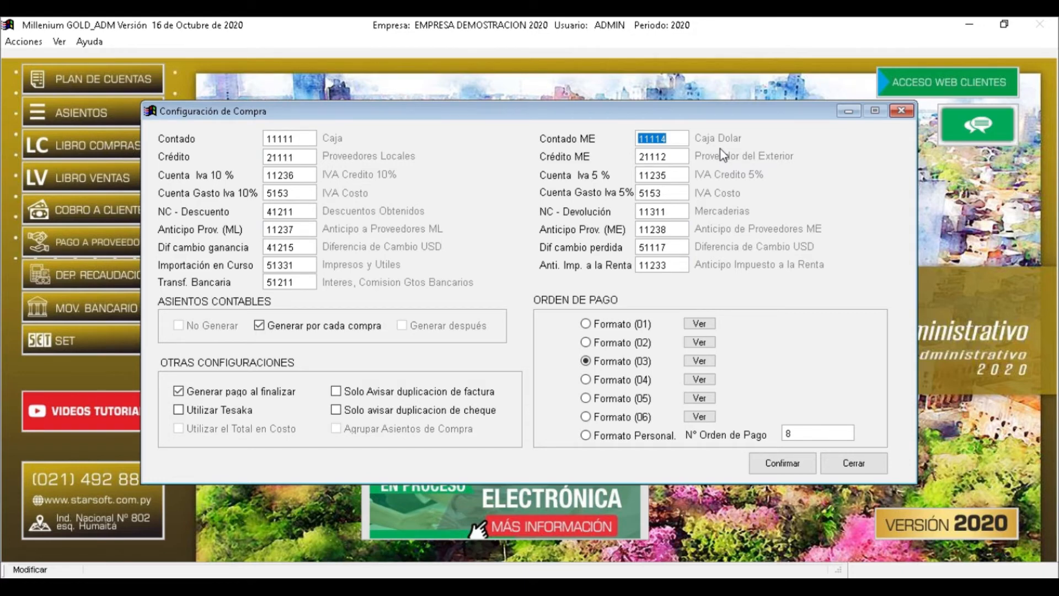
# Step through Crédito ME, Crédito 21111 and Cuenta Iva 10% 11236 into Cuenta Gasto Iva 10%
pyautogui.press('Tab')
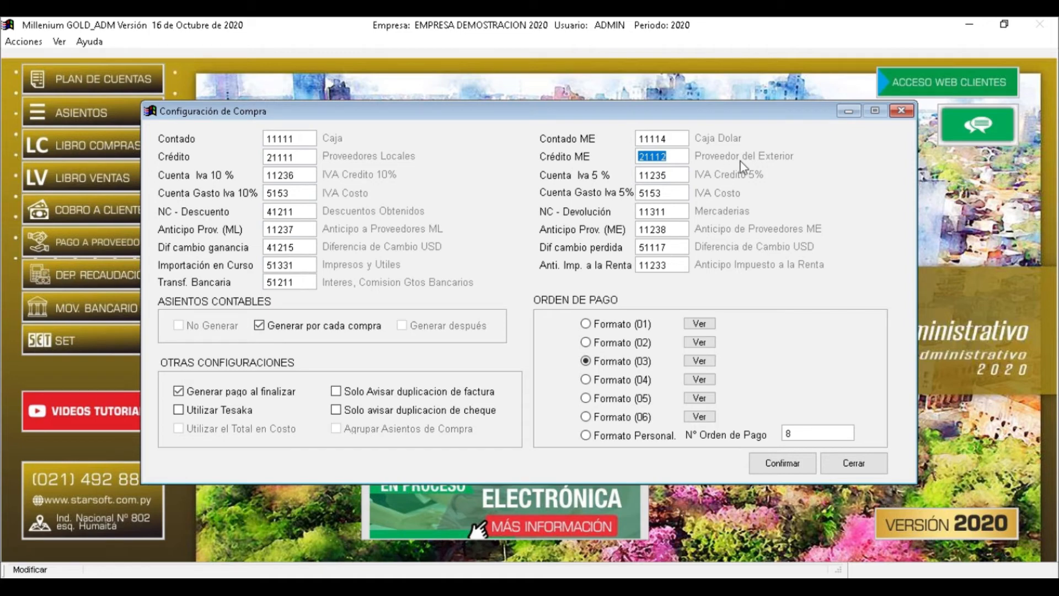
pyautogui.hotkey('shift', 'Tab')
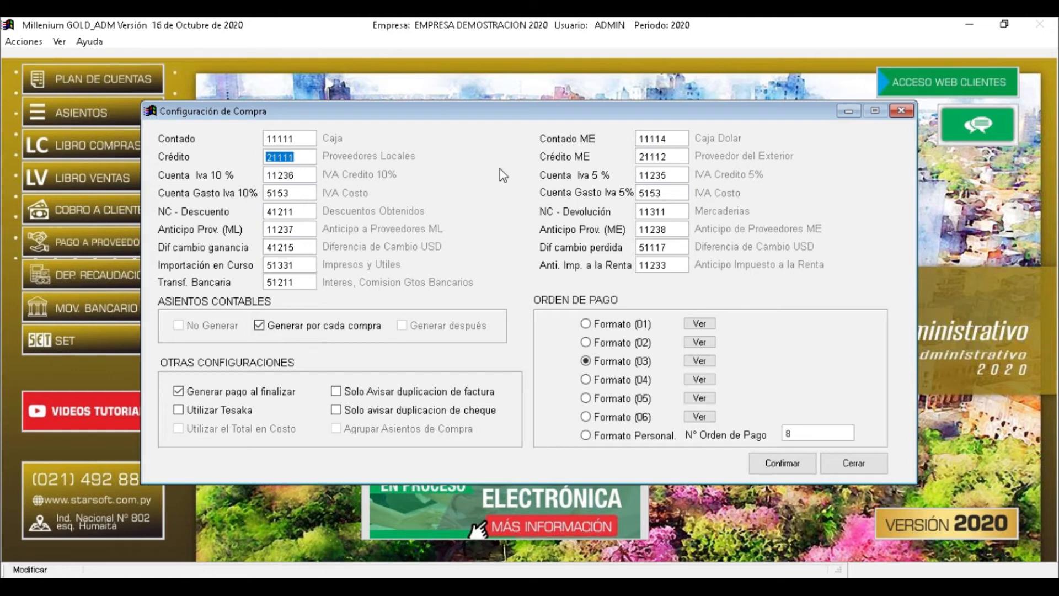
pyautogui.press('Tab')
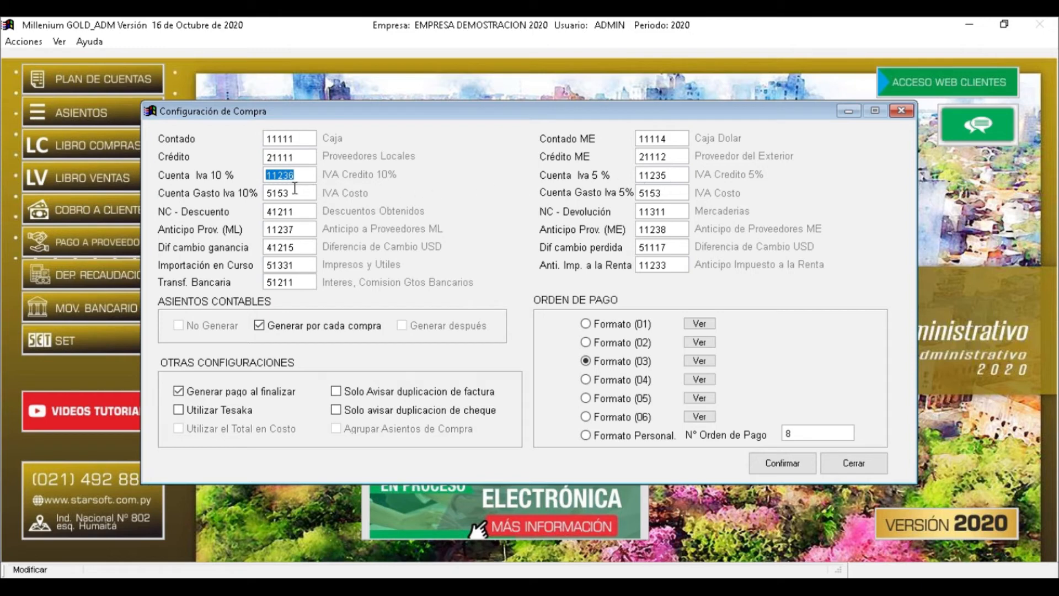
pyautogui.click(282, 193)
pyautogui.doubleClick(291, 194)
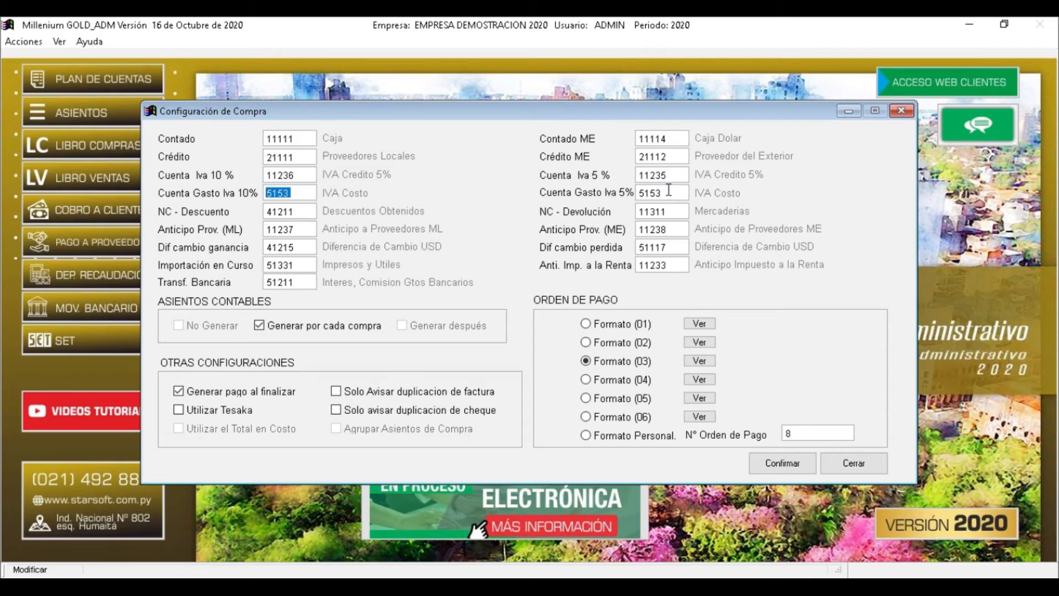
pyautogui.moveTo(665, 192); pyautogui.dragTo(629, 190)
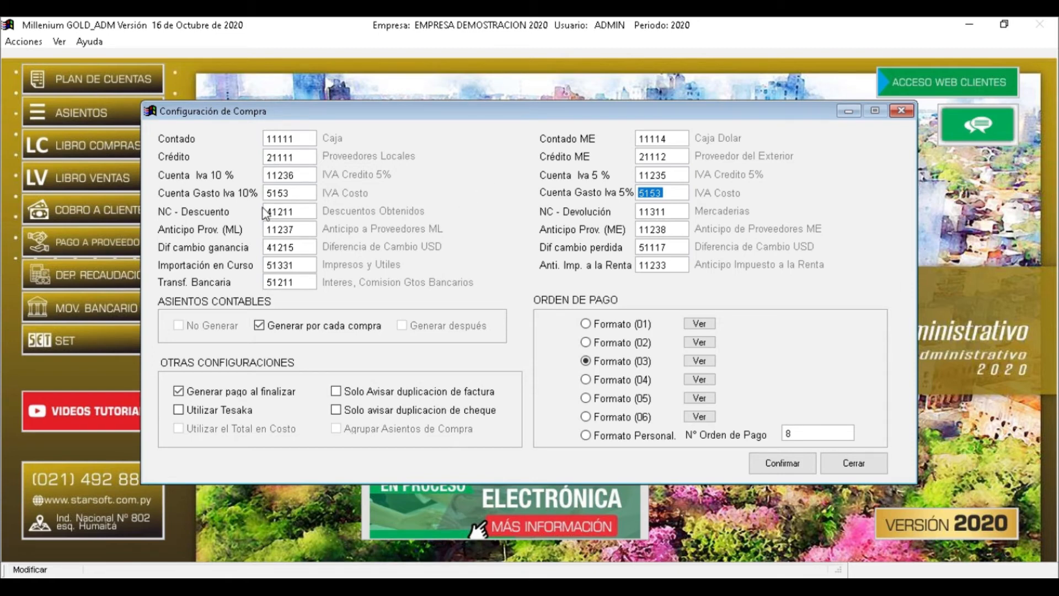
pyautogui.doubleClick(300, 212)
pyautogui.moveTo(663, 213); pyautogui.dragTo(624, 221)
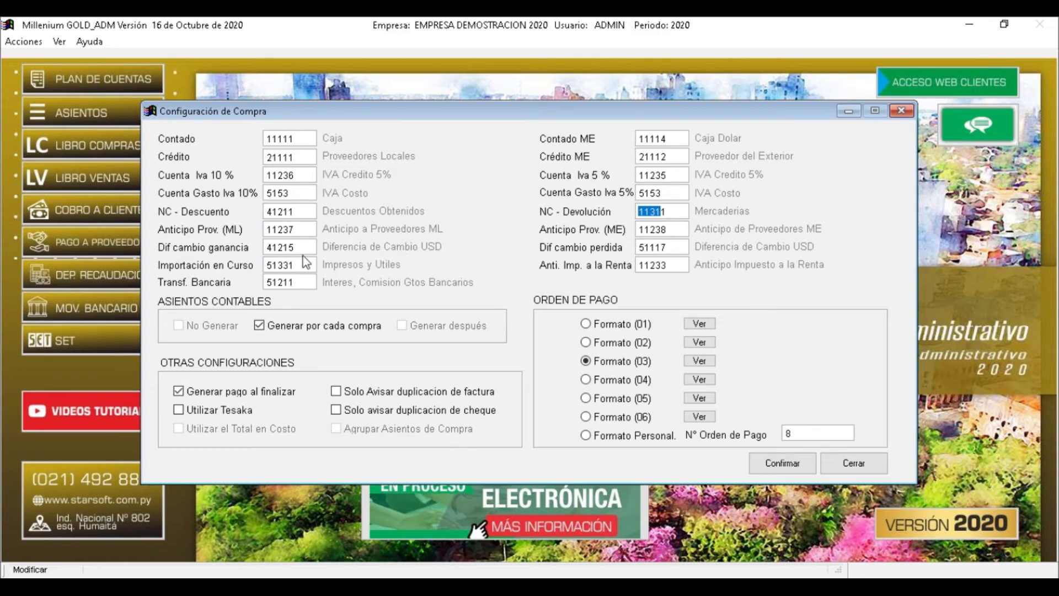
pyautogui.doubleClick(296, 265)
pyautogui.click(257, 326)
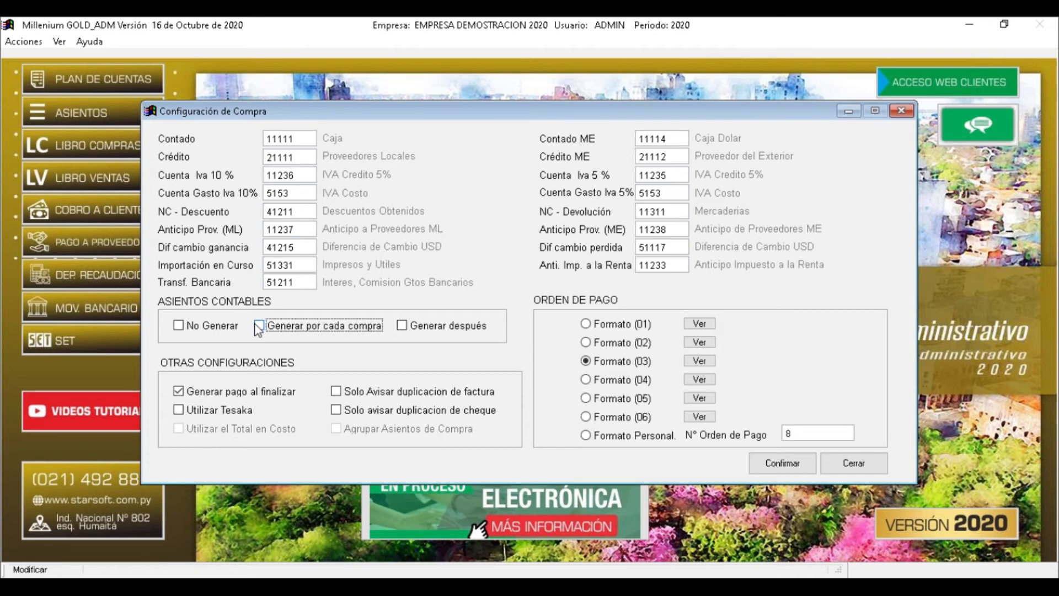
pyautogui.click(193, 330)
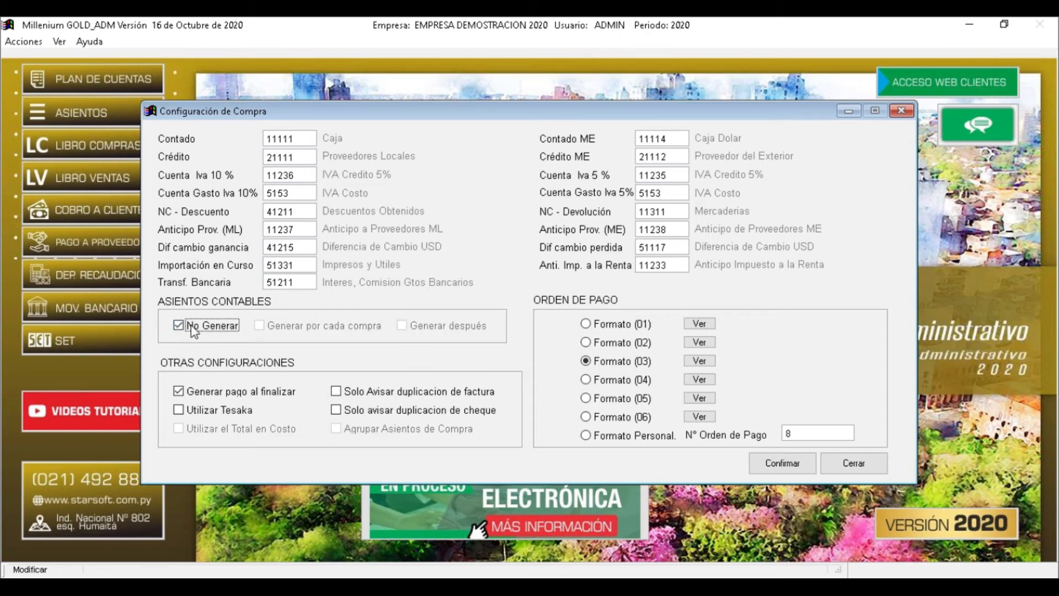
pyautogui.click(193, 329)
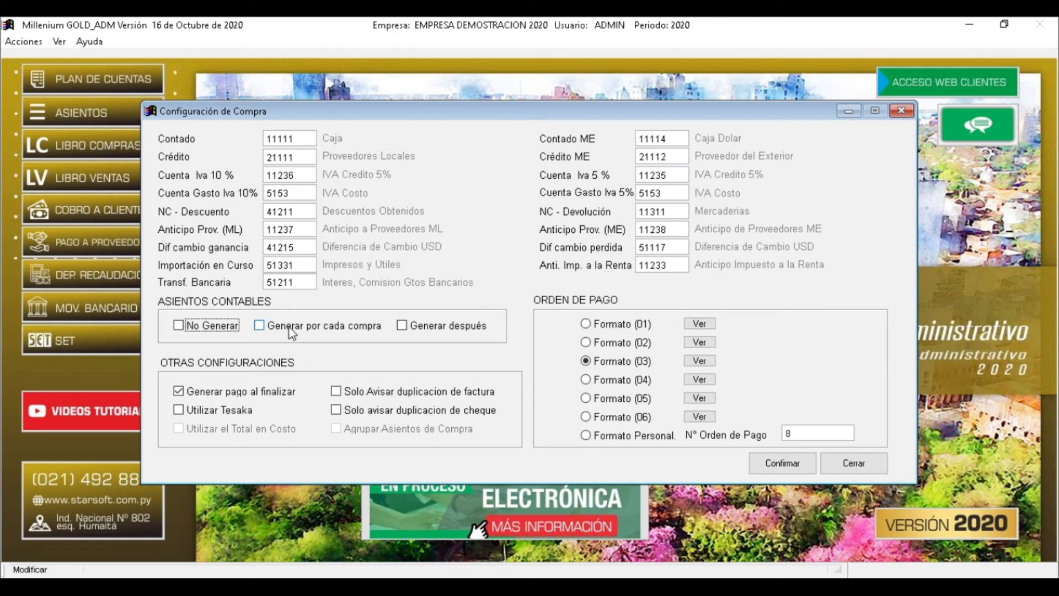
pyautogui.click(289, 327)
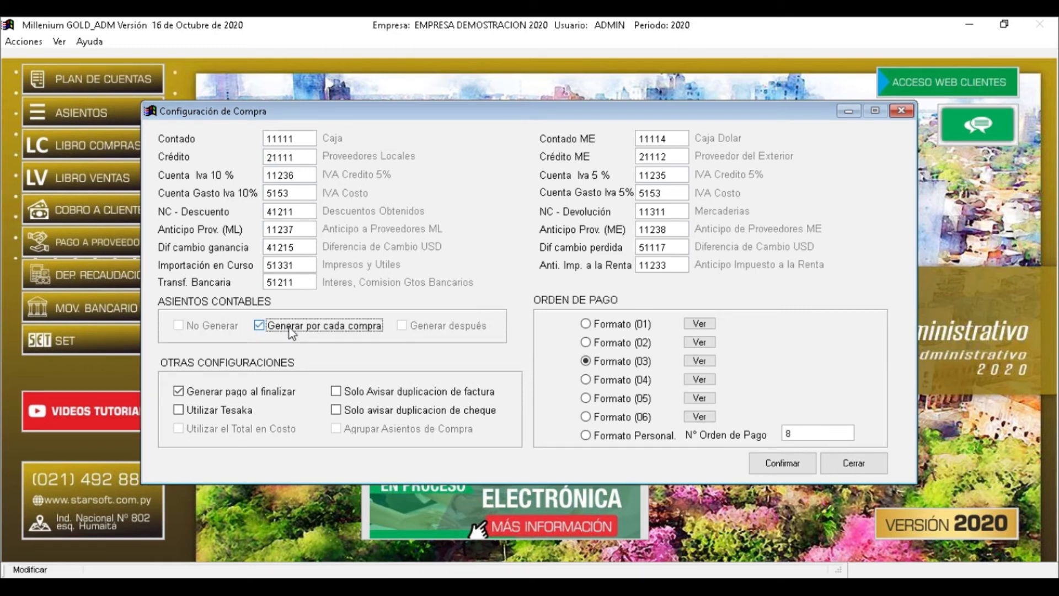
pyautogui.click(292, 327)
pyautogui.click(439, 331)
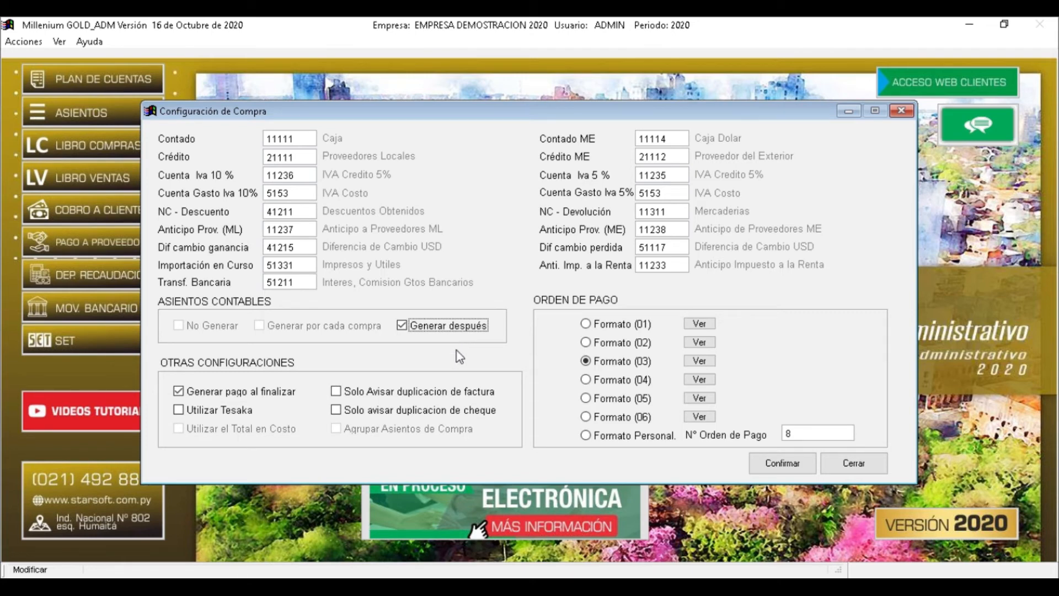
pyautogui.click(412, 329)
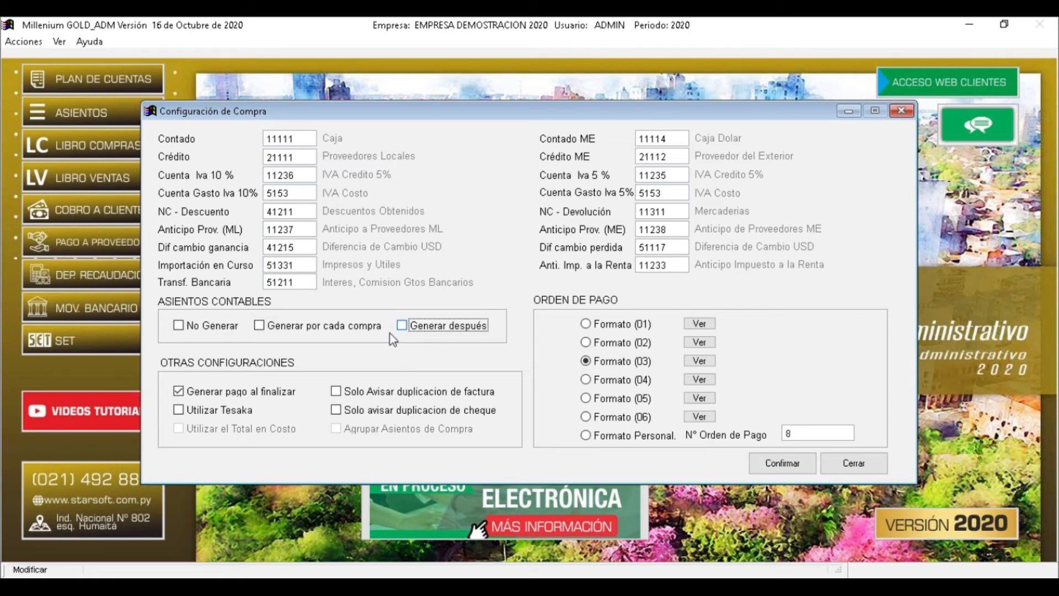
pyautogui.click(272, 328)
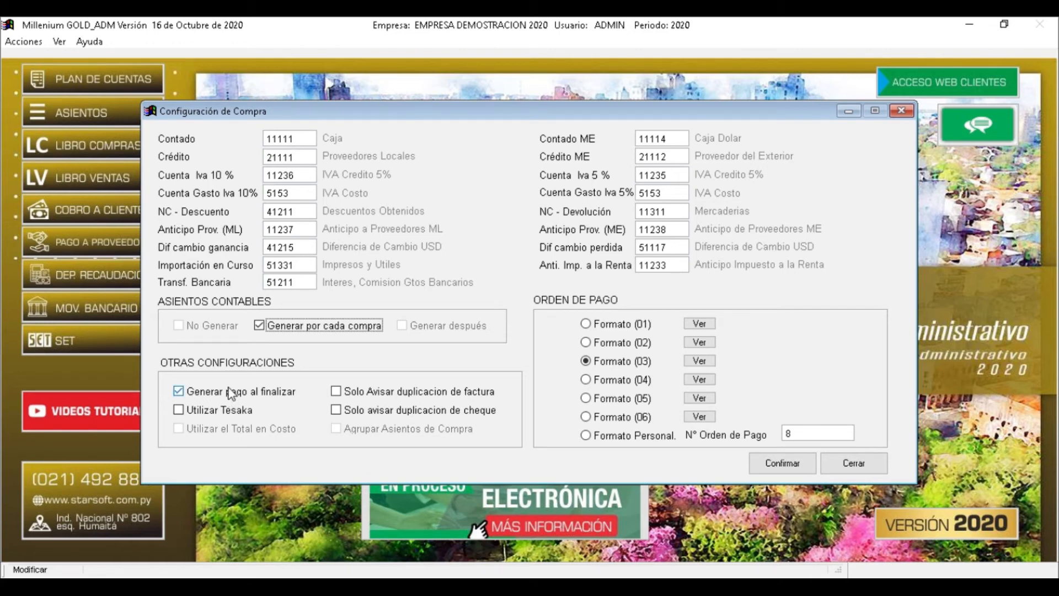
pyautogui.click(386, 397)
pyautogui.click(385, 398)
pyautogui.click(191, 411)
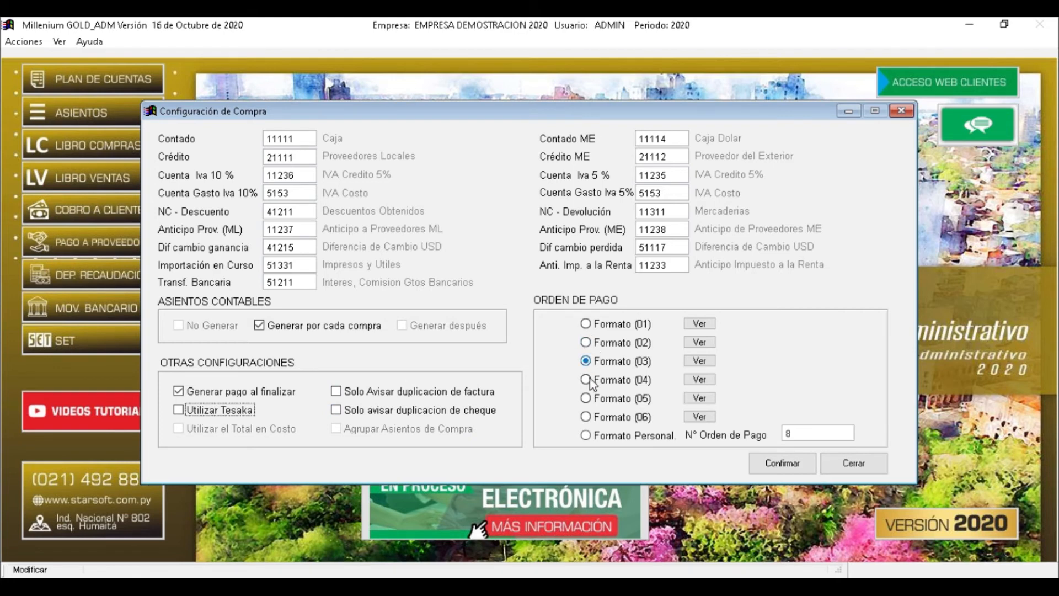
# Preview payment order formats 01–06 and choose the Personal format
pyautogui.click(700, 325)
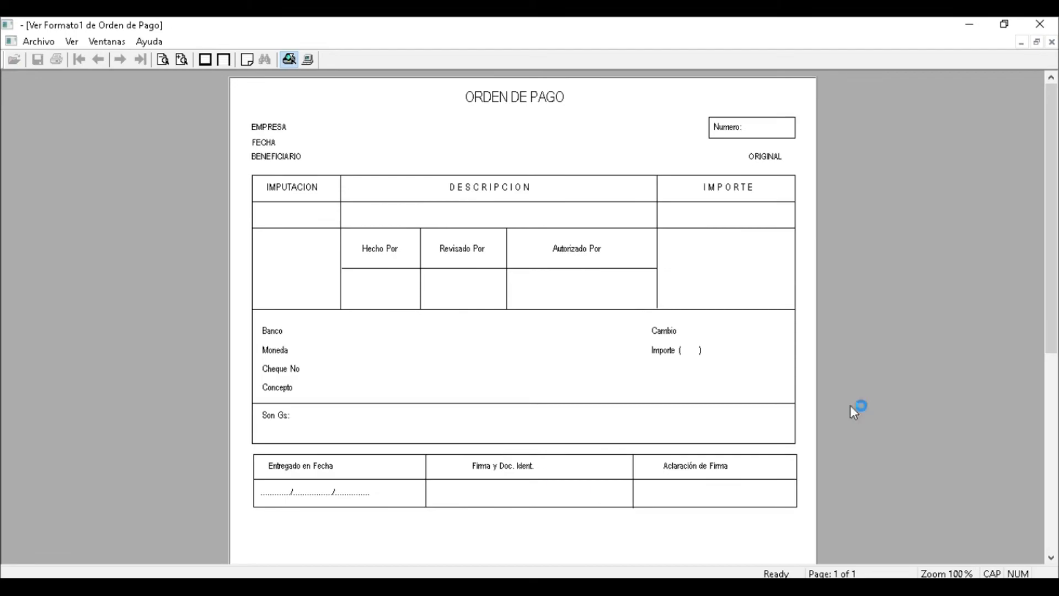
pyautogui.click(1040, 23)
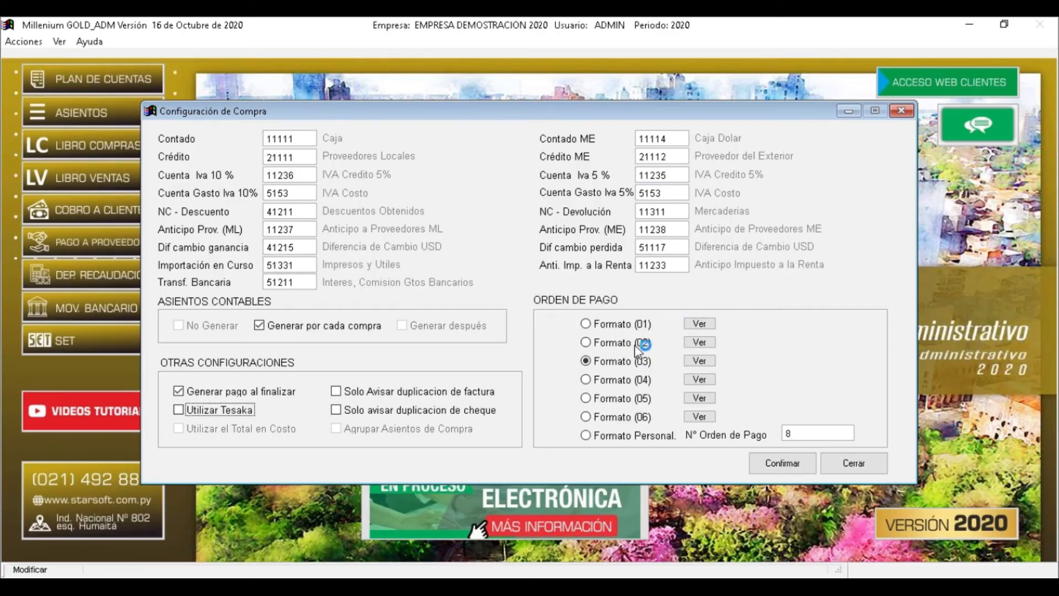
pyautogui.click(612, 324)
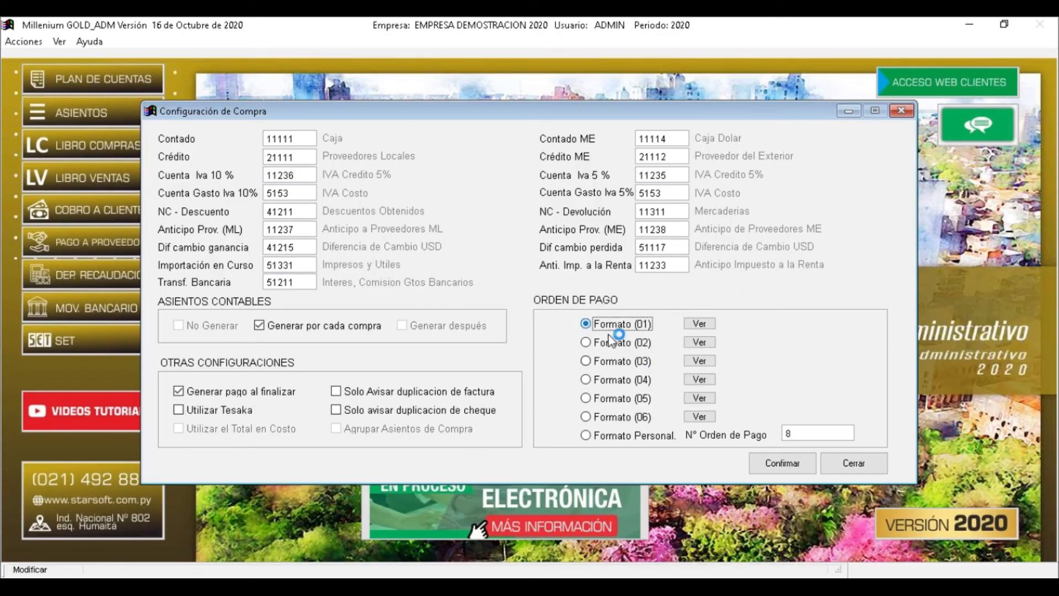
pyautogui.click(612, 343)
pyautogui.click(598, 362)
pyautogui.click(605, 380)
pyautogui.click(614, 398)
pyautogui.click(620, 418)
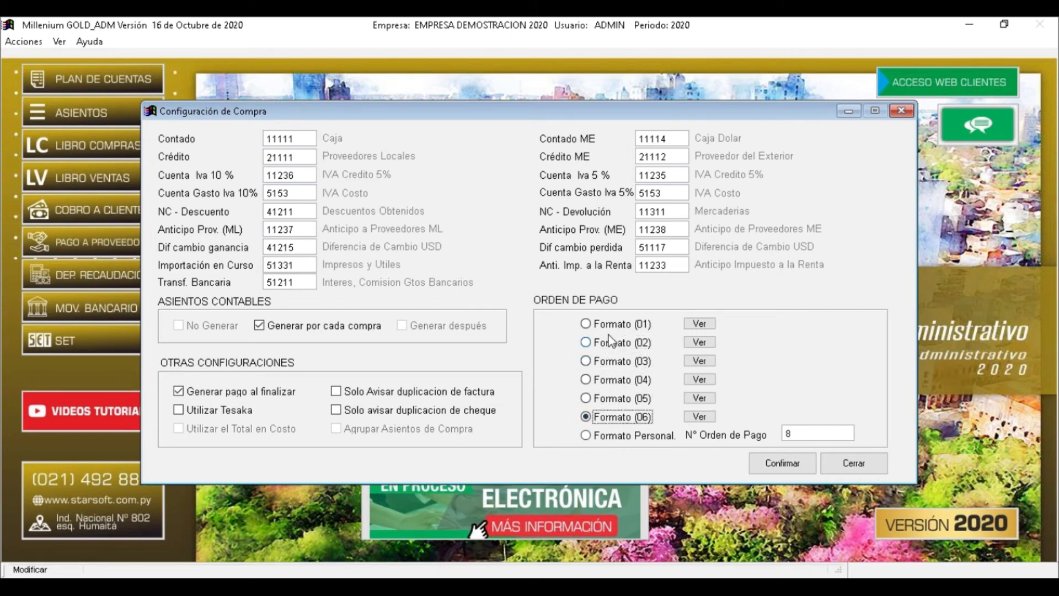
pyautogui.click(615, 362)
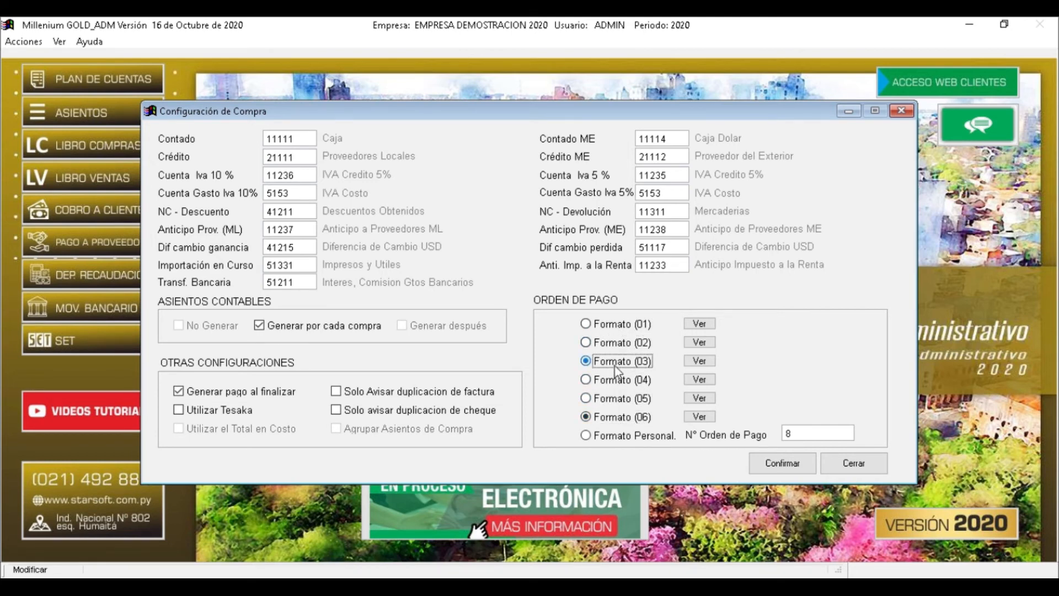
pyautogui.click(587, 437)
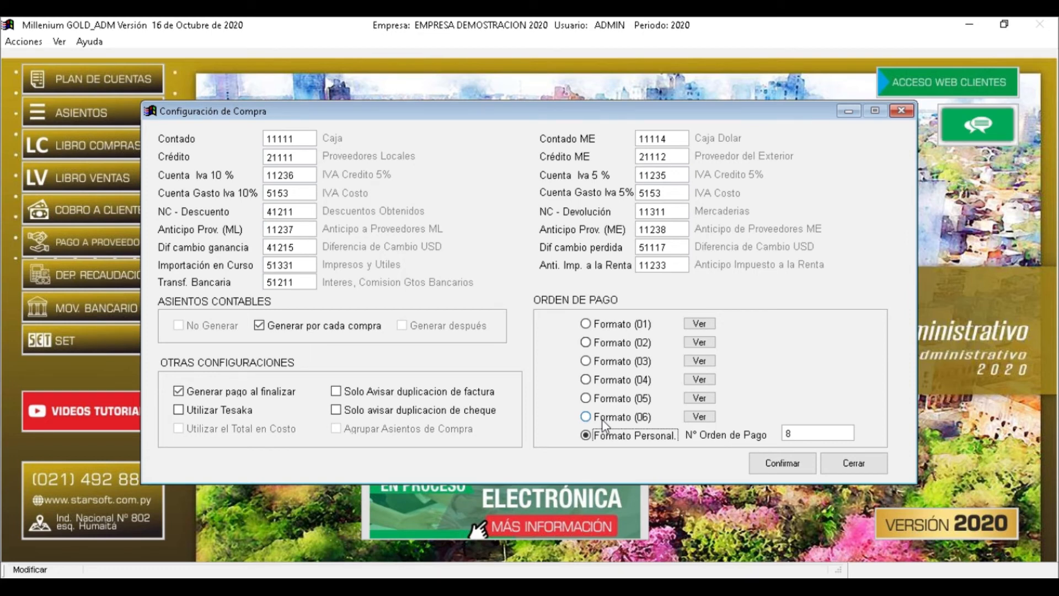
# Set N° Orden de Pago to 0 and confirm the purchase configuration
pyautogui.click(795, 432)
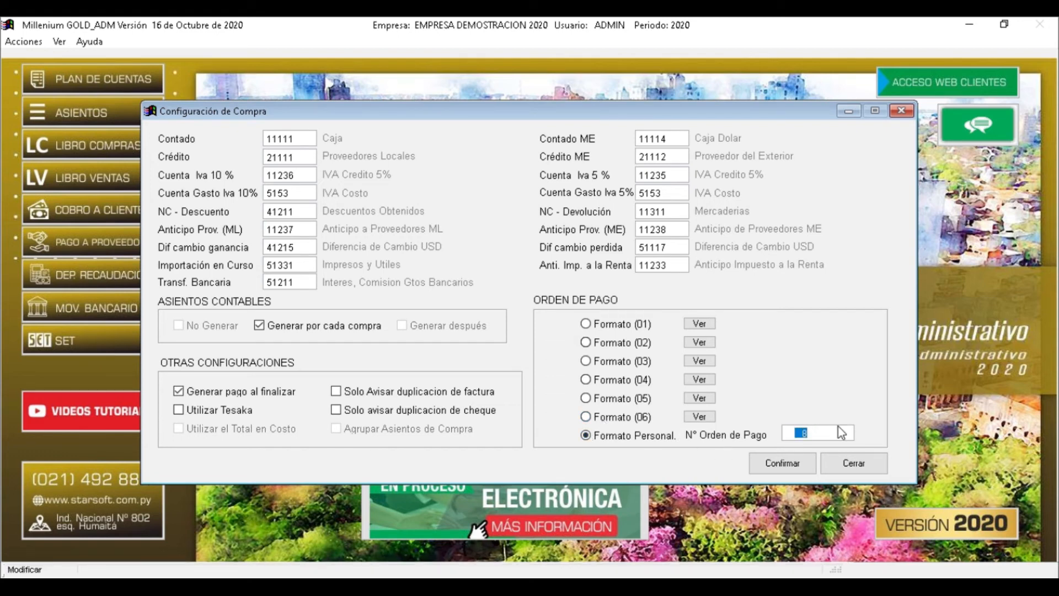
pyautogui.write('0')
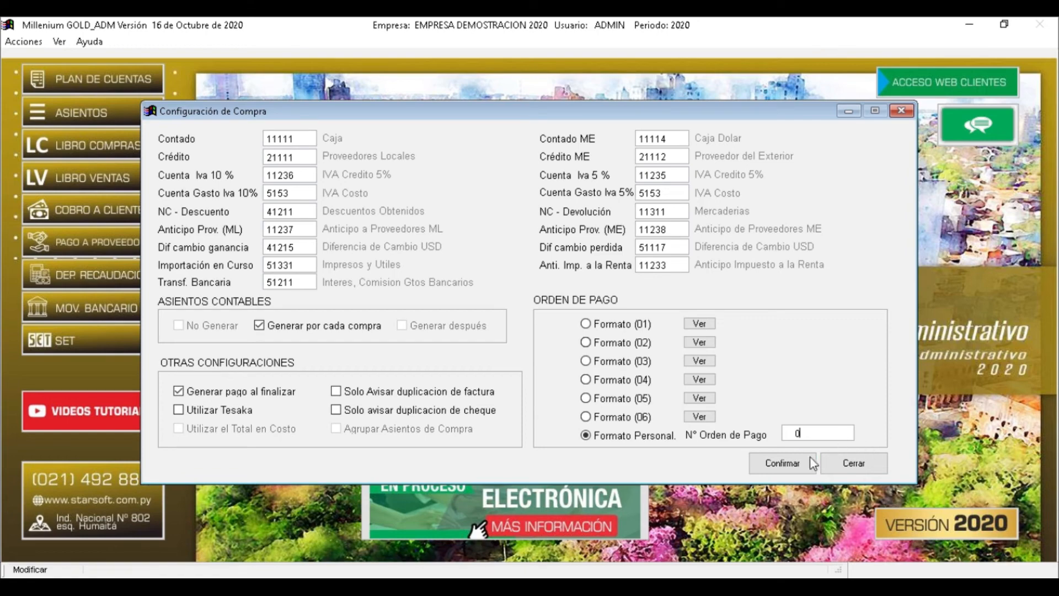
pyautogui.click(788, 463)
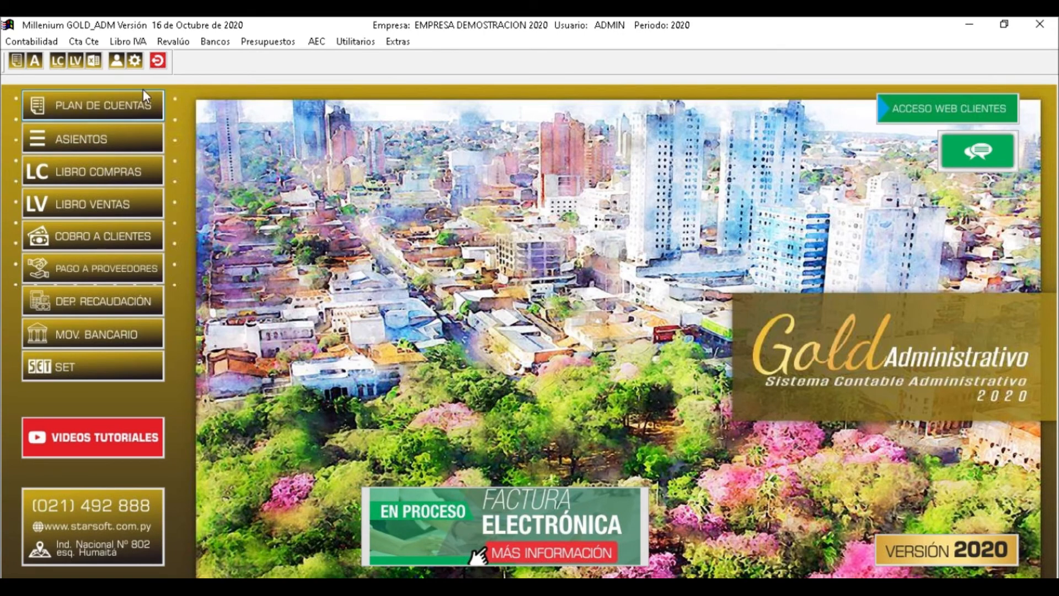
# Open the purchase Retenciones settings and fill in the Timbrado number
pyautogui.click(126, 43)
pyautogui.moveTo(263, 73)
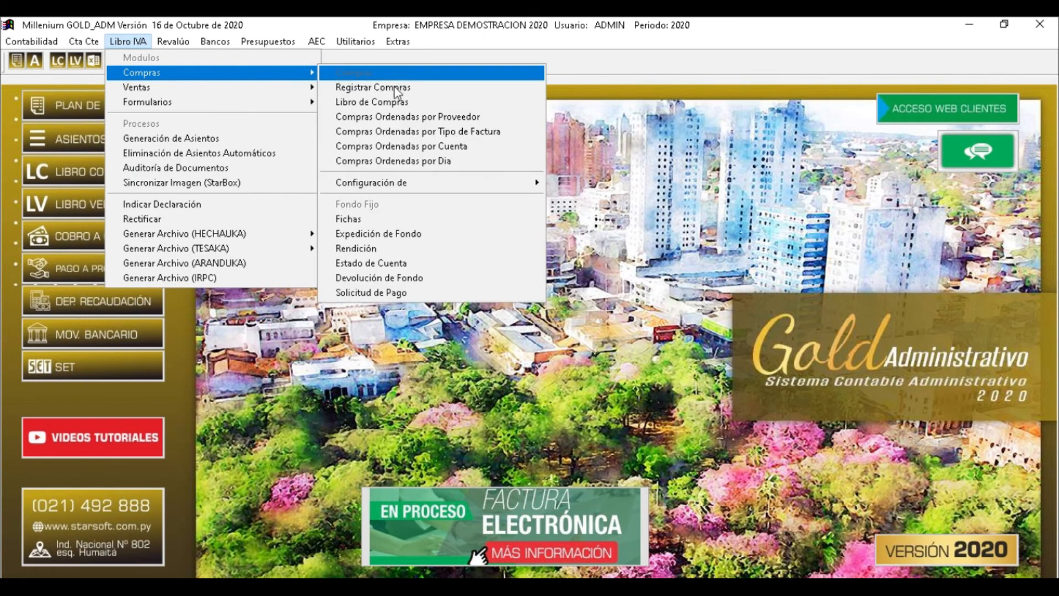
pyautogui.moveTo(538, 182)
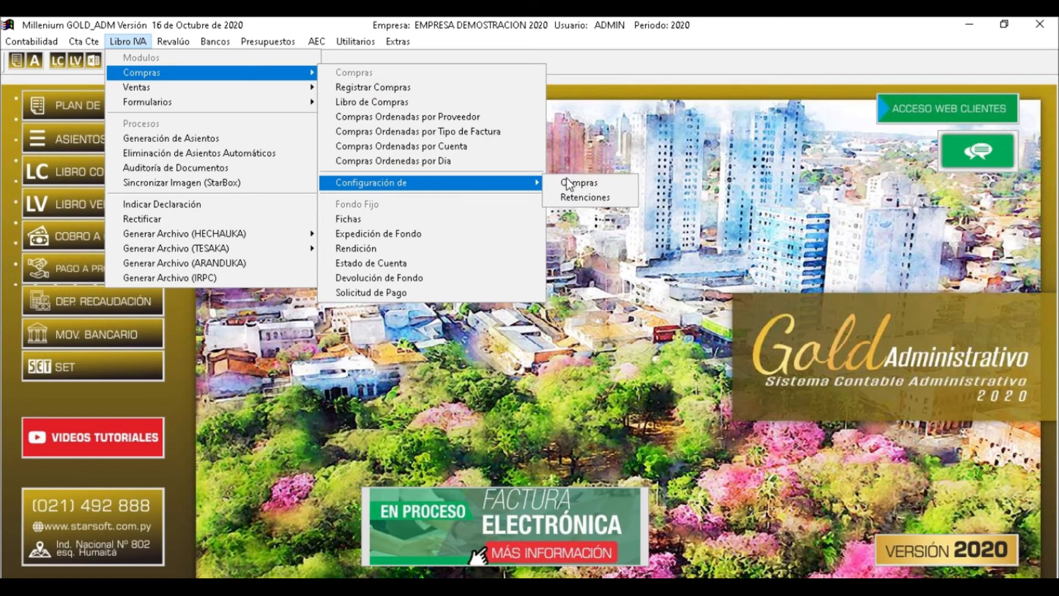
pyautogui.click(597, 199)
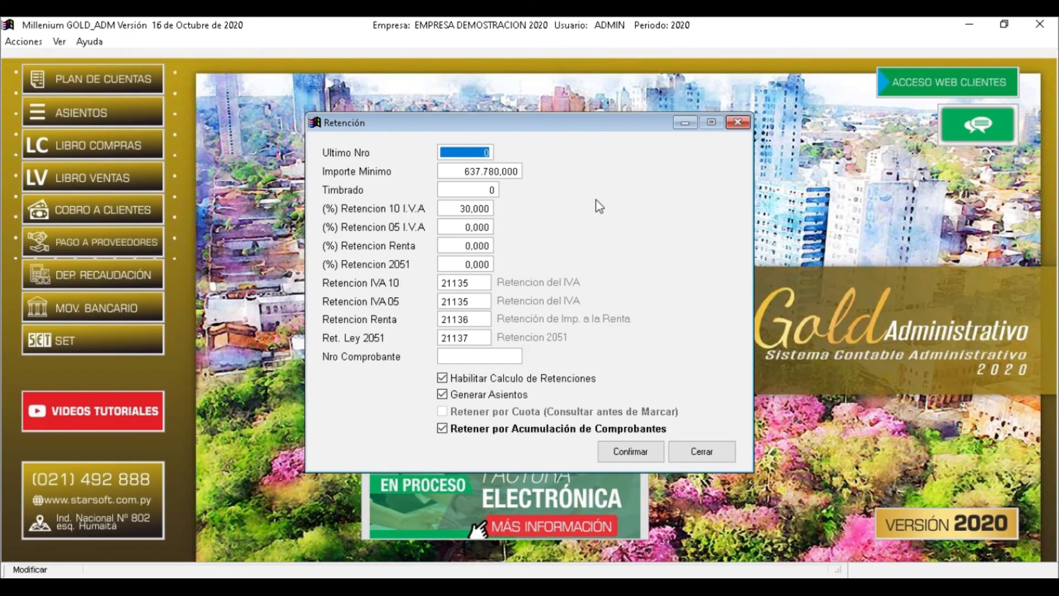
pyautogui.press('Tab')
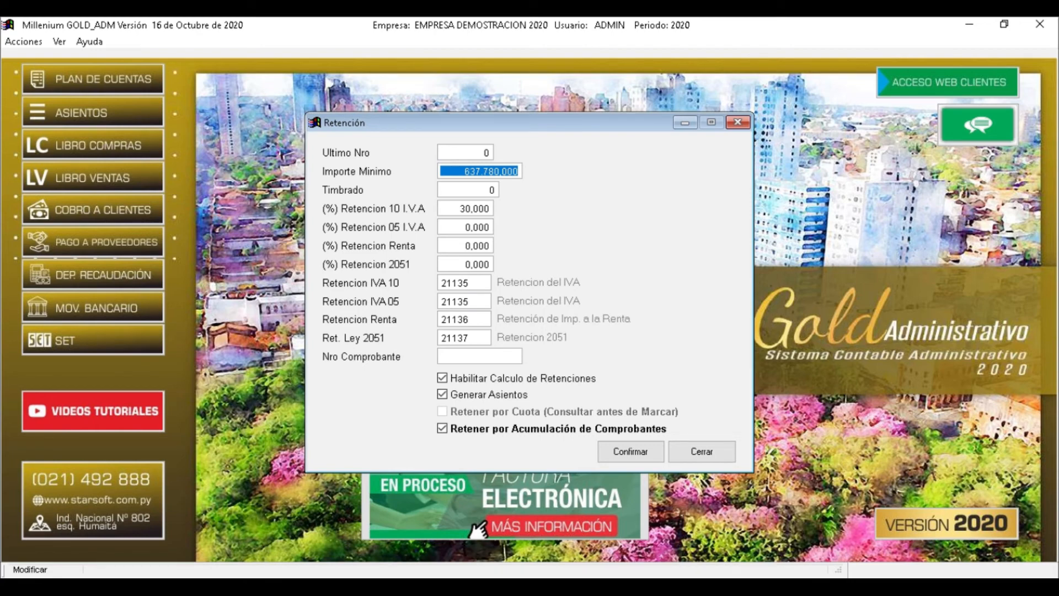
pyautogui.press('Tab')
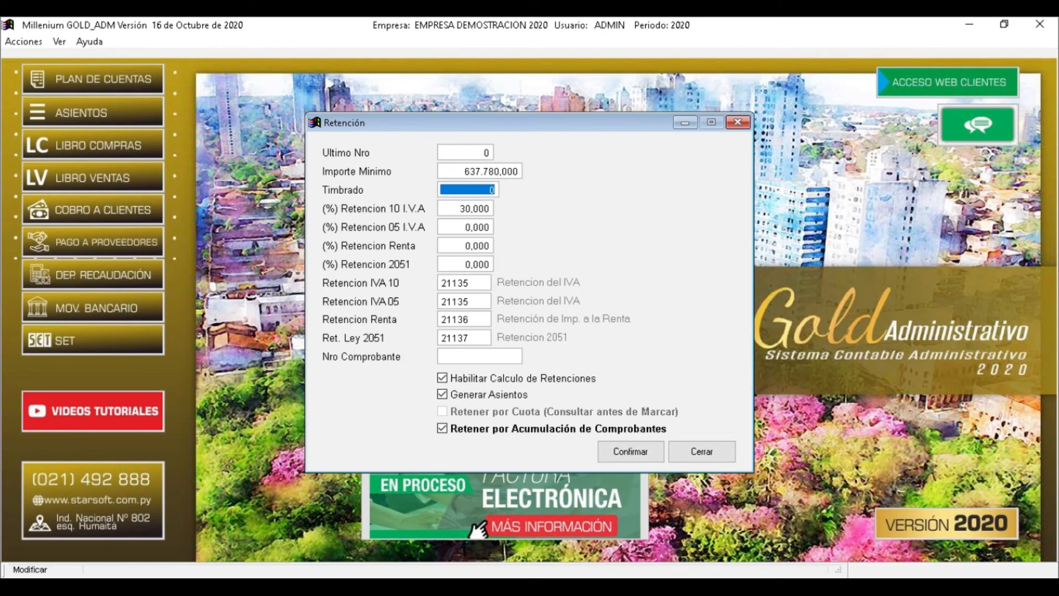
pyautogui.write('32165498')
pyautogui.press('Tab')
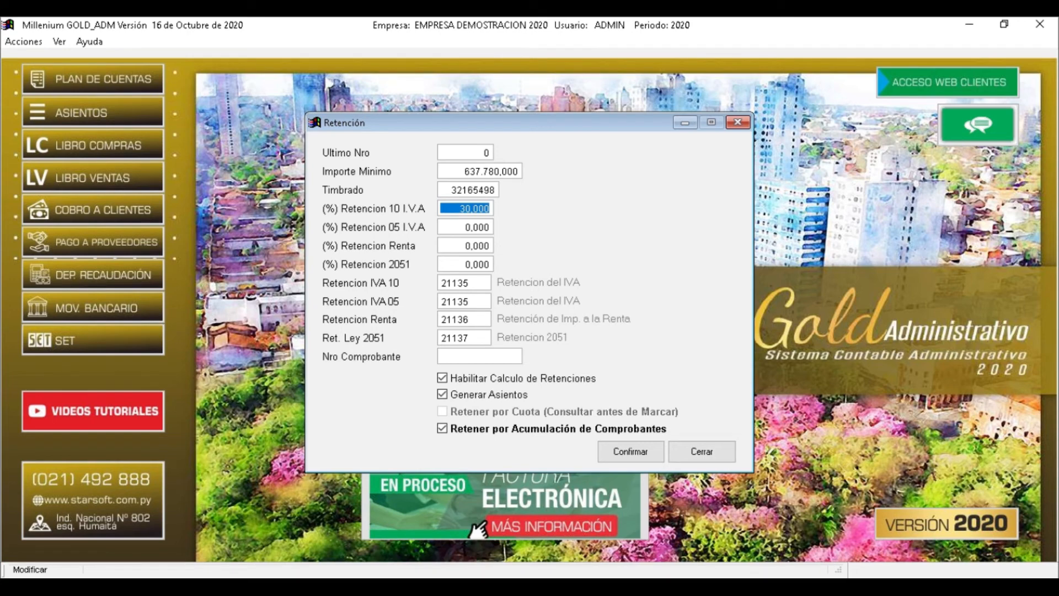
# Set the 5% VAT withholding rate to 30,000 and the Renta withholding to 0,000
pyautogui.press('Tab')
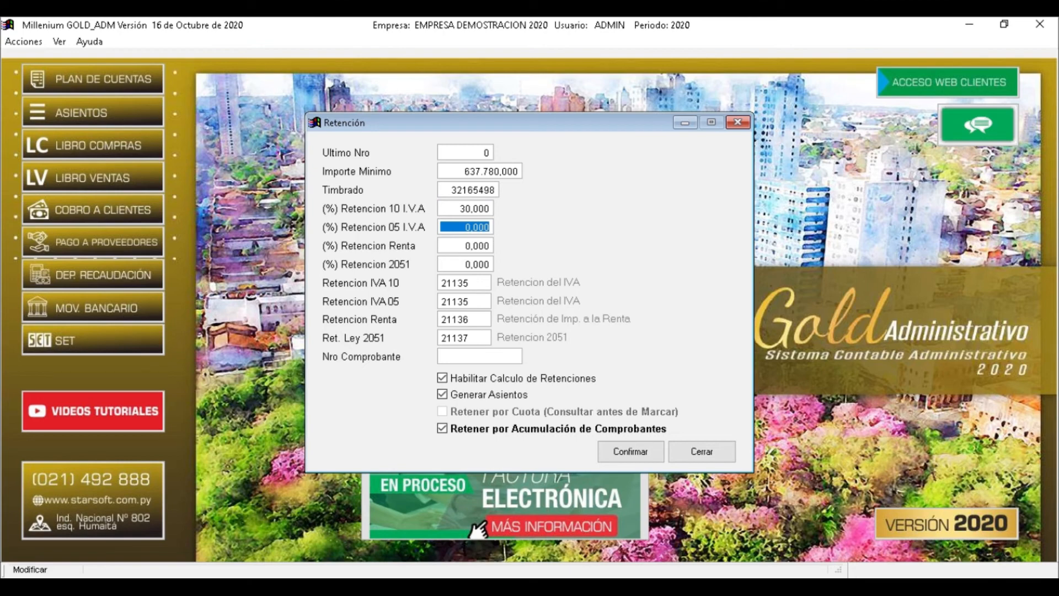
pyautogui.write('30,')
pyautogui.press('Tab')
pyautogui.write('45')
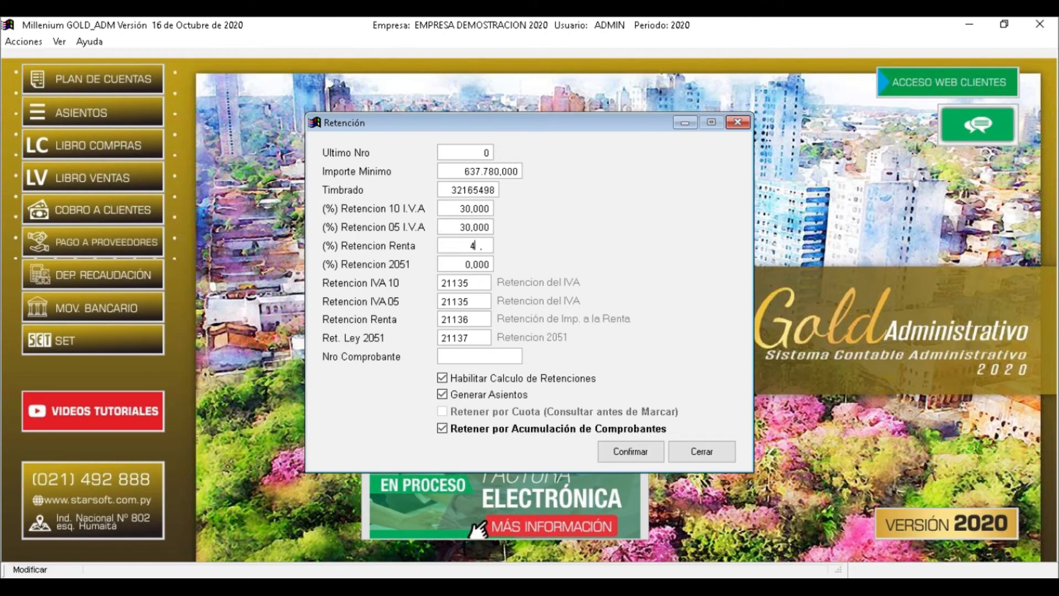
pyautogui.press('BackSpace')
pyautogui.press('Tab')
pyautogui.hotkey('shift', 'Tab')
pyautogui.write('0')
pyautogui.press('Tab')
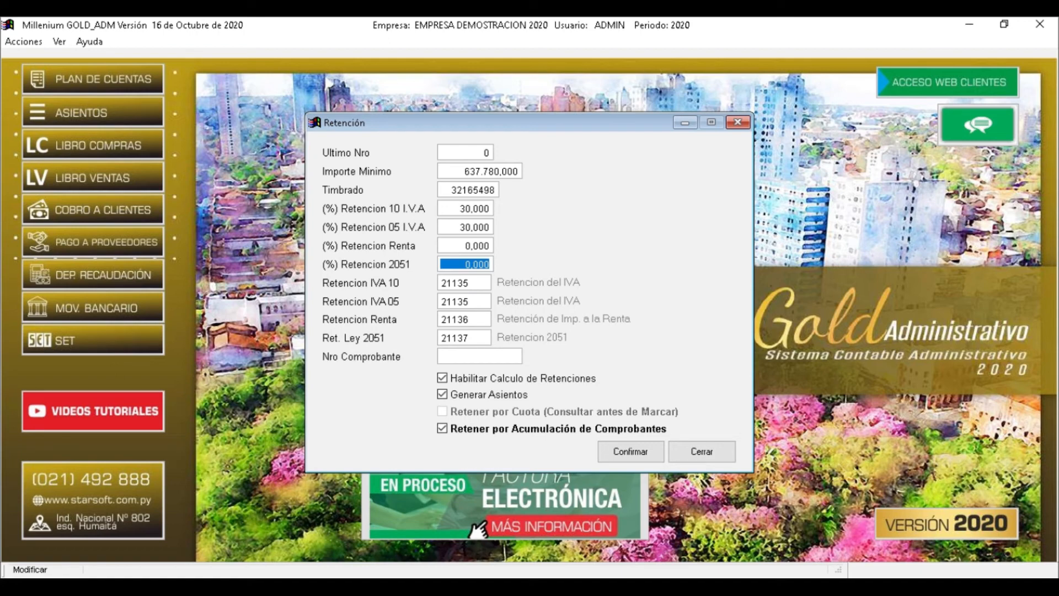
pyautogui.press('Tab')
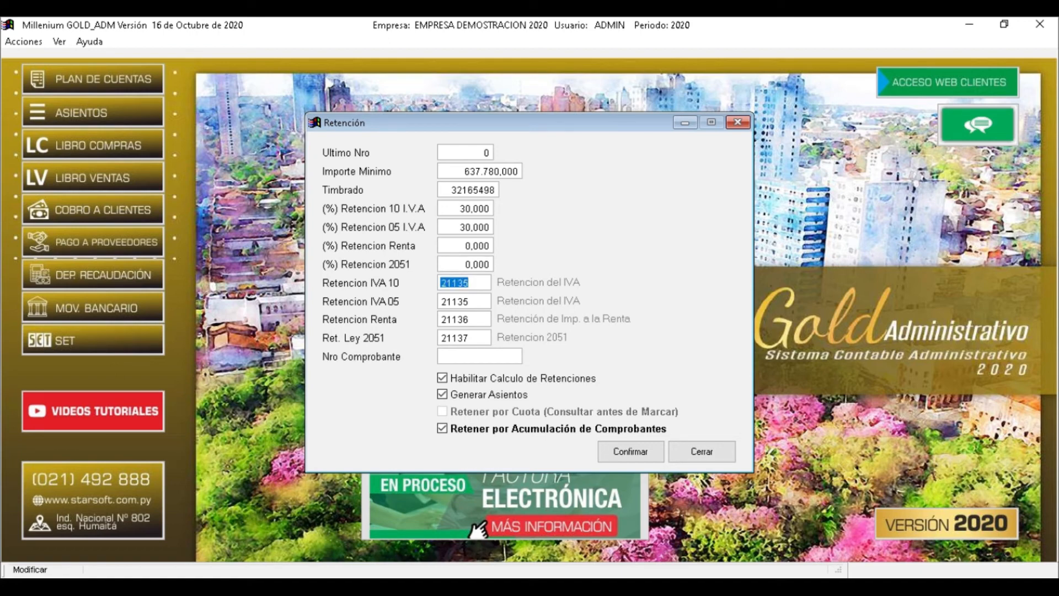
pyautogui.press('Tab')
pyautogui.press('Tab')
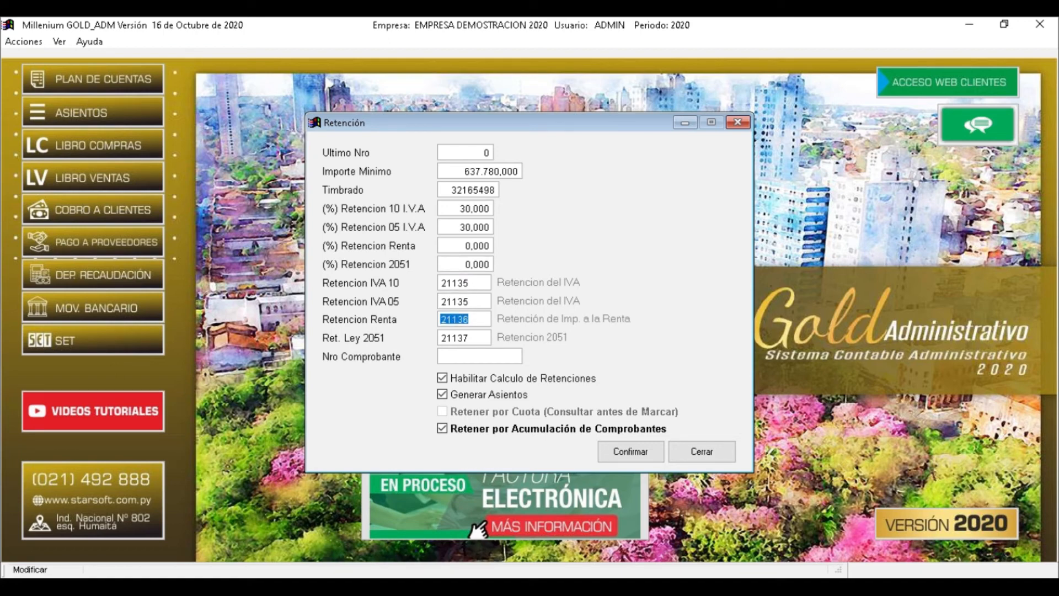
pyautogui.press('Tab')
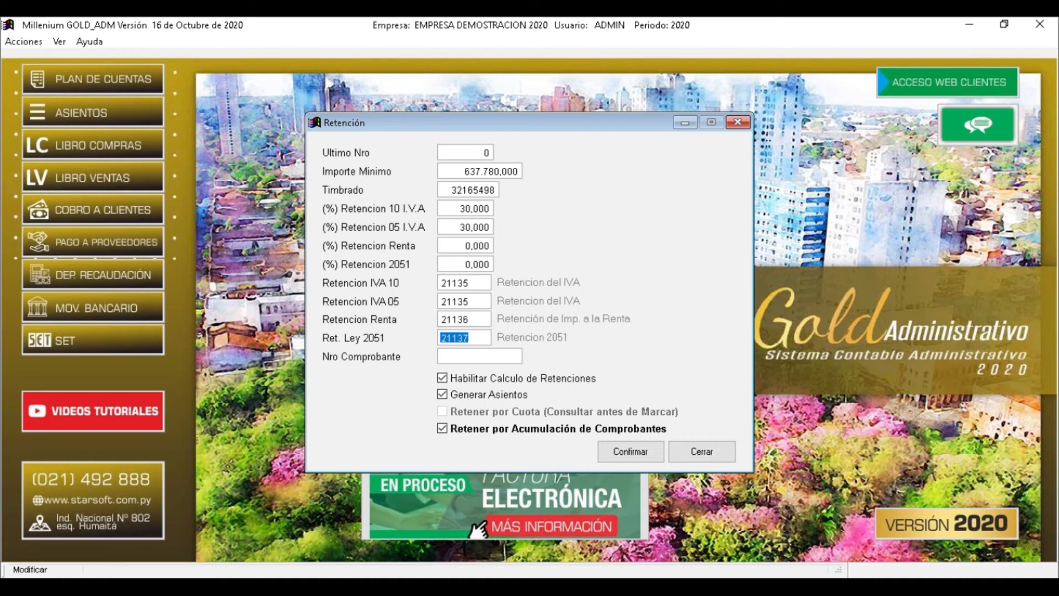
pyautogui.press('Tab')
# Save the withholding settings and open the Ventas/Cobranzas account configuration
pyautogui.click(643, 460)
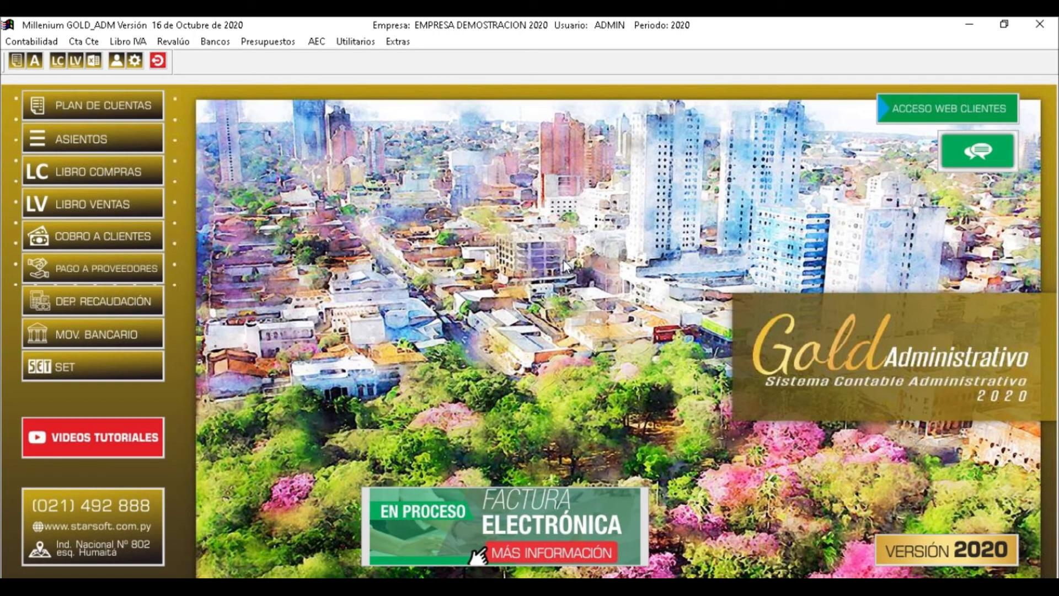
pyautogui.click(135, 34)
pyautogui.moveTo(242, 90)
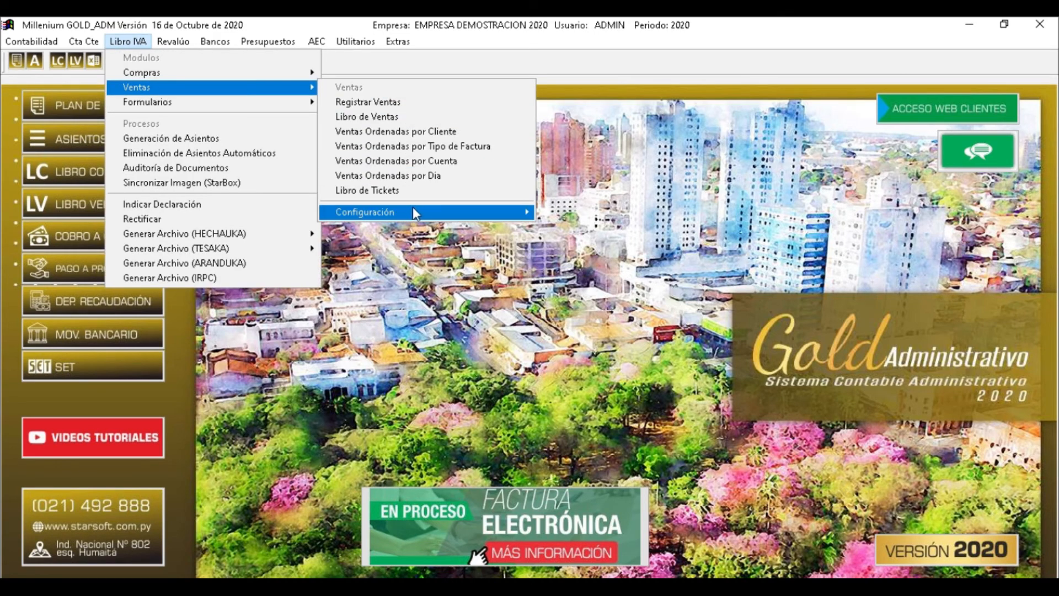
pyautogui.moveTo(412, 207)
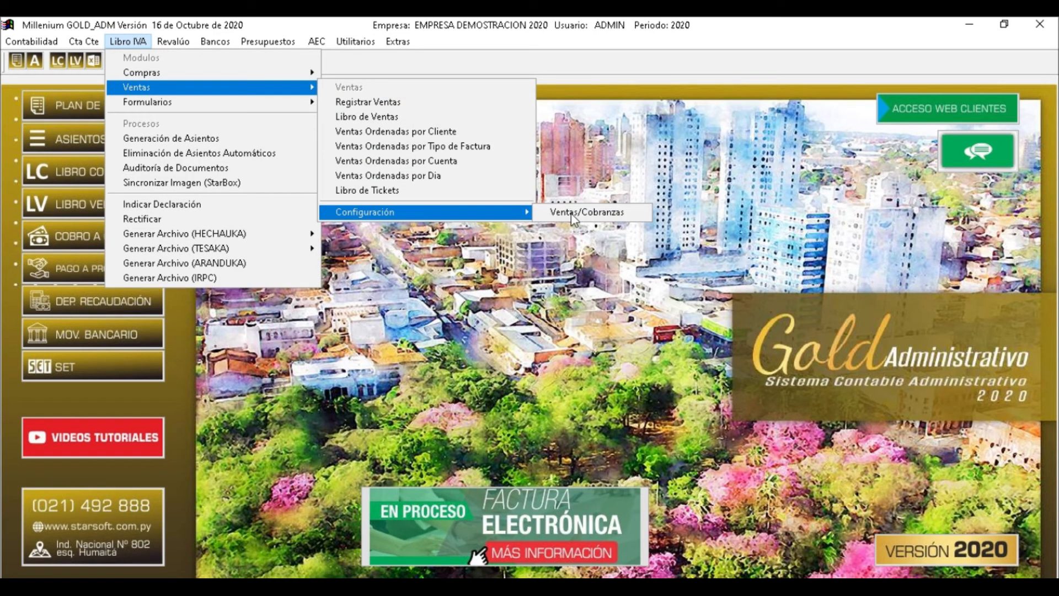
pyautogui.click(572, 214)
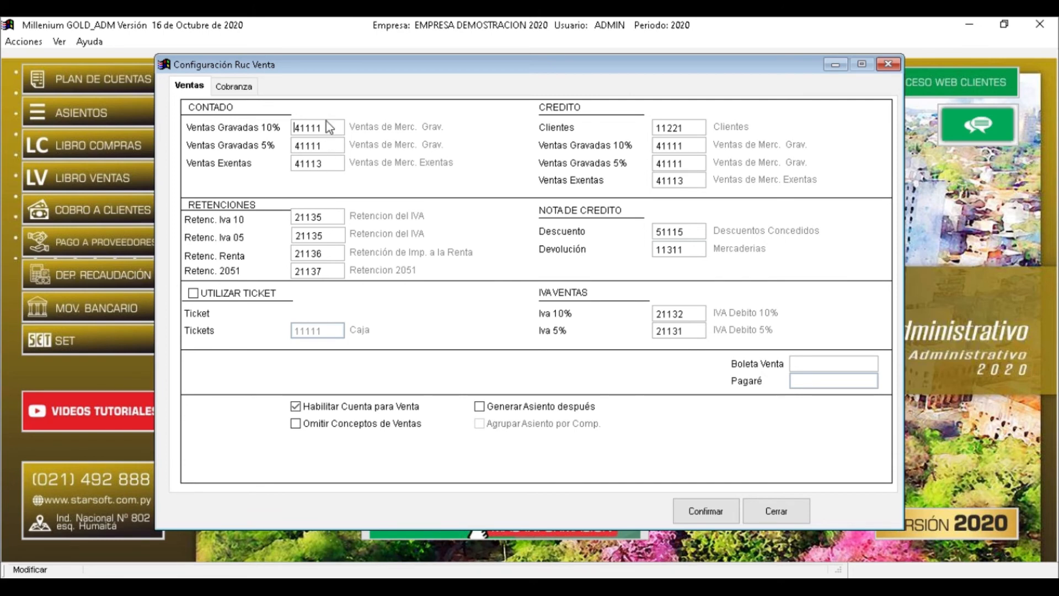
# Assign account 41111 to the 10% taxed sales account using the chart-of-accounts picker
pyautogui.moveTo(326, 127); pyautogui.dragTo(272, 127)
pyautogui.press('BackSpace')
pyautogui.press('Return')
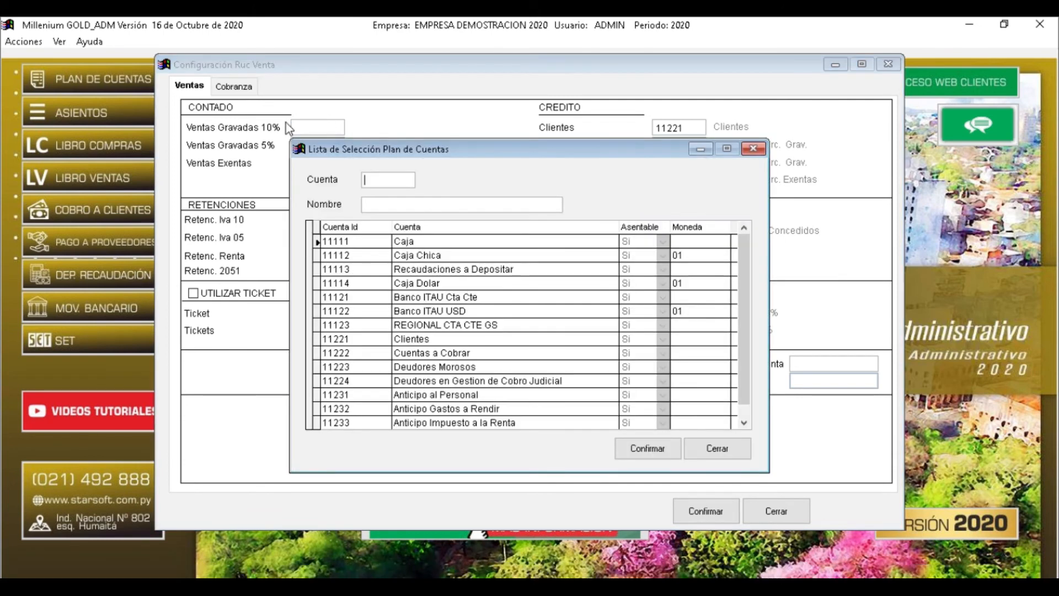
pyautogui.write('4')
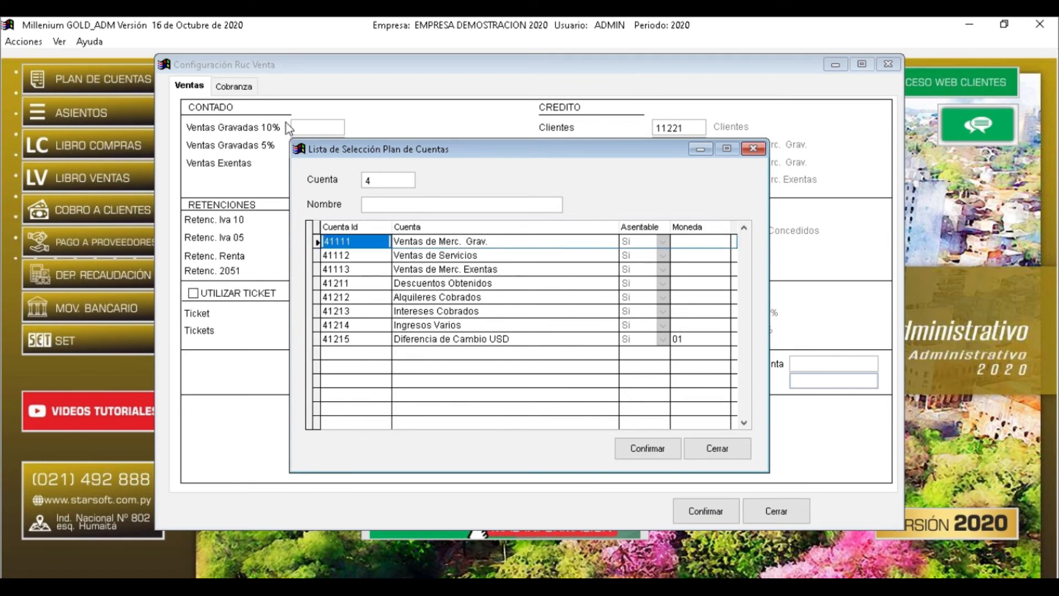
pyautogui.press('Return')
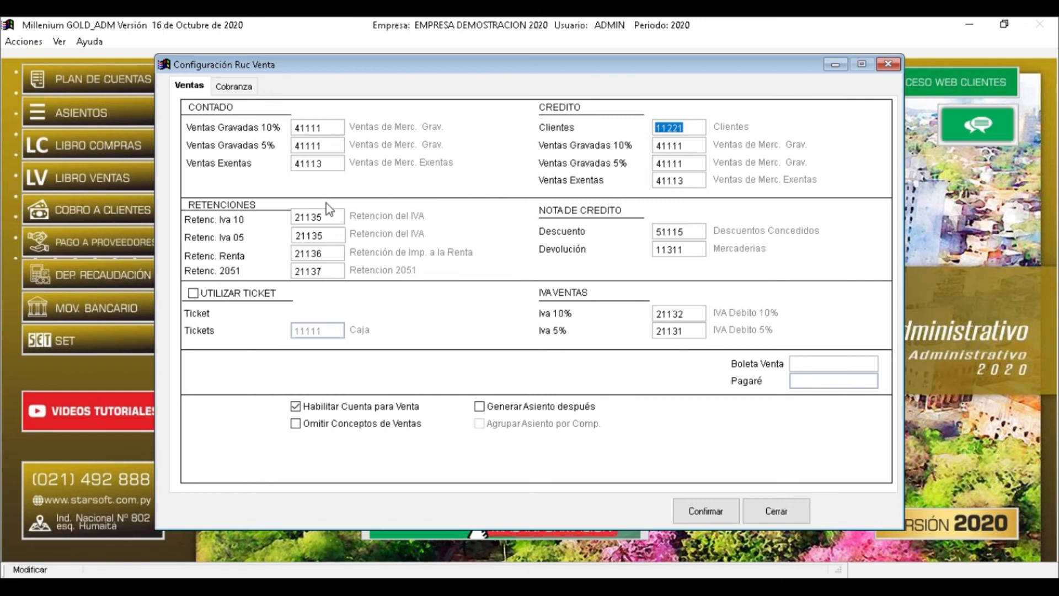
# Change Retenc. Iva 10 from 21135 to account 11239 Retencion Iva
pyautogui.click(352, 216)
pyautogui.moveTo(327, 216); pyautogui.dragTo(274, 208)
pyautogui.press('space')
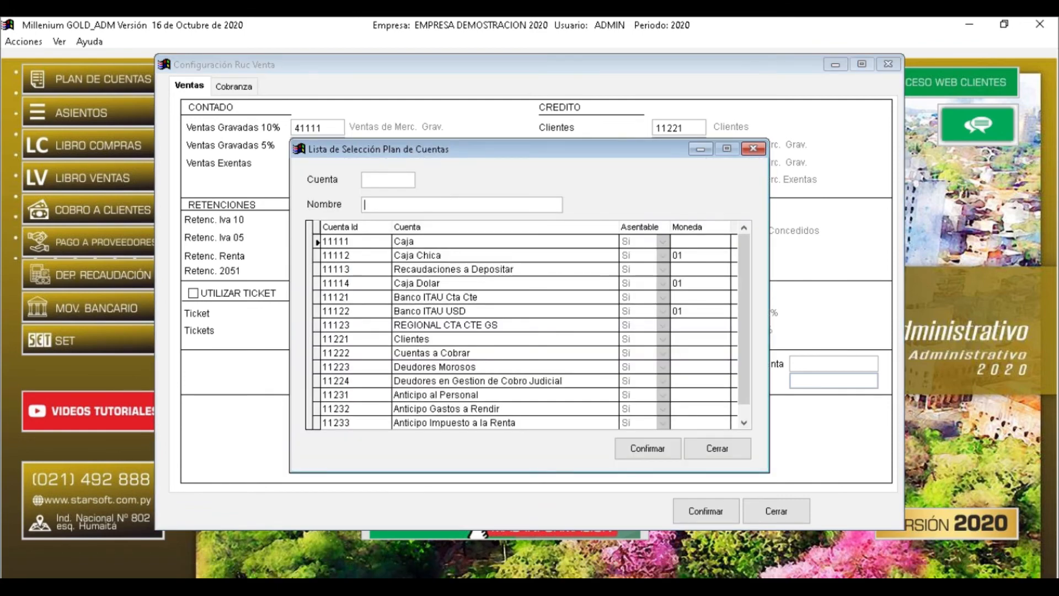
pyautogui.write('RET')
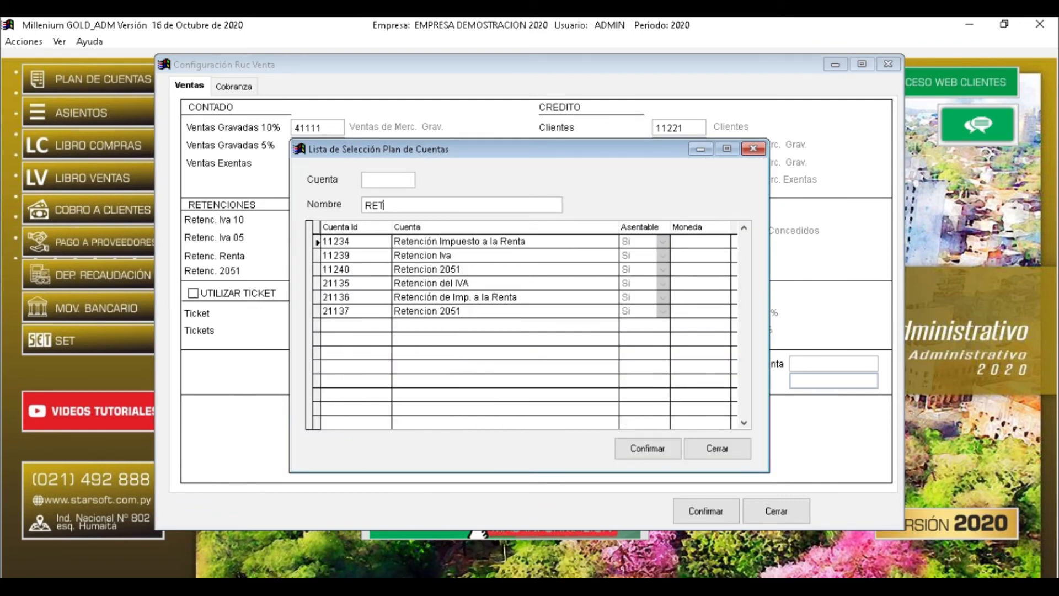
pyautogui.press('Return')
pyautogui.press('Escape')
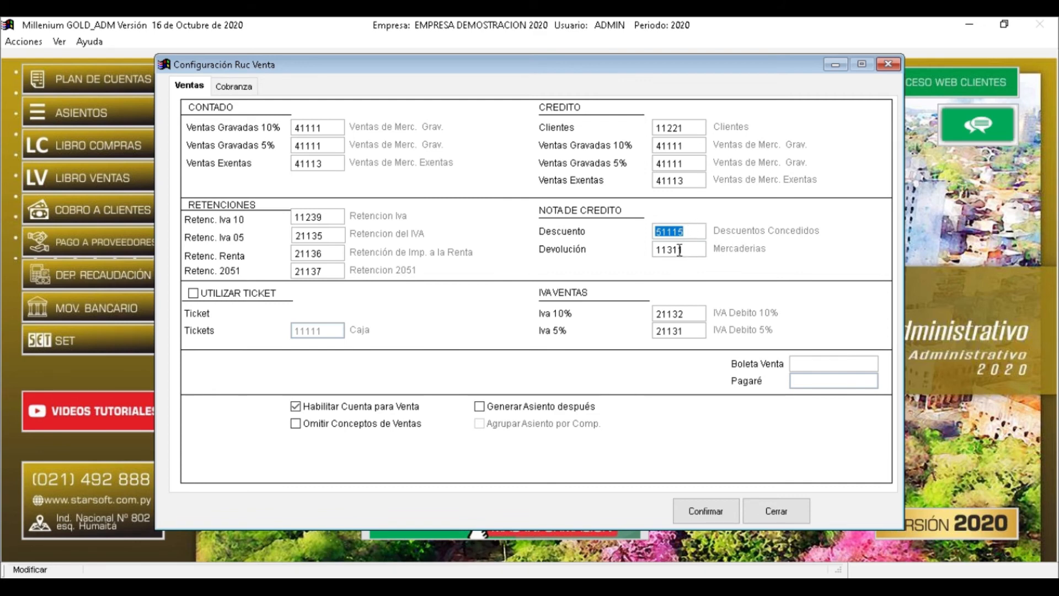
# Set the Devolución account to 41111 and review the Iva 10% sales account
pyautogui.doubleClick(697, 250)
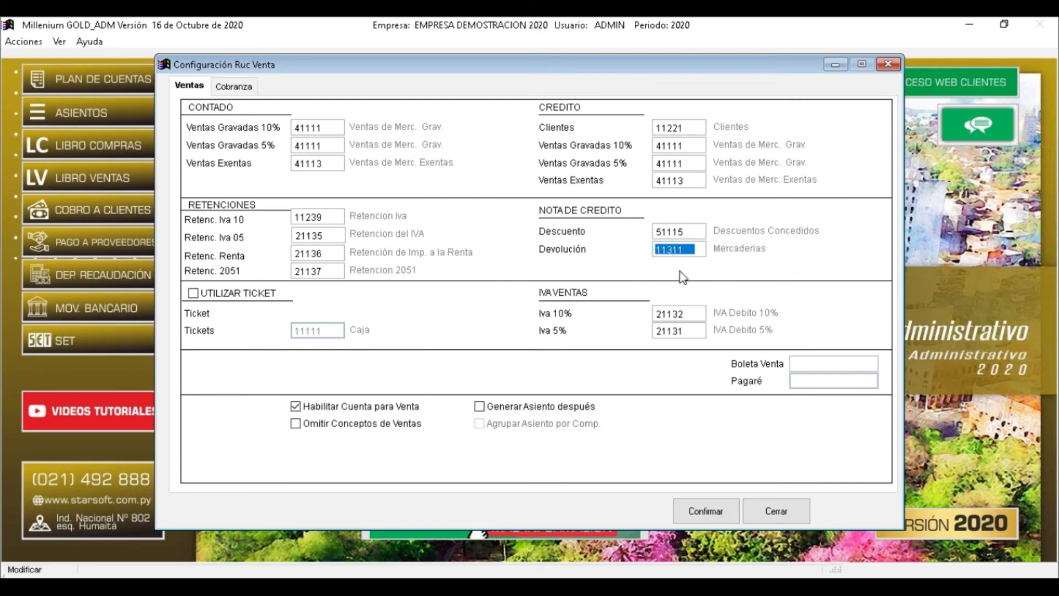
pyautogui.write('411')
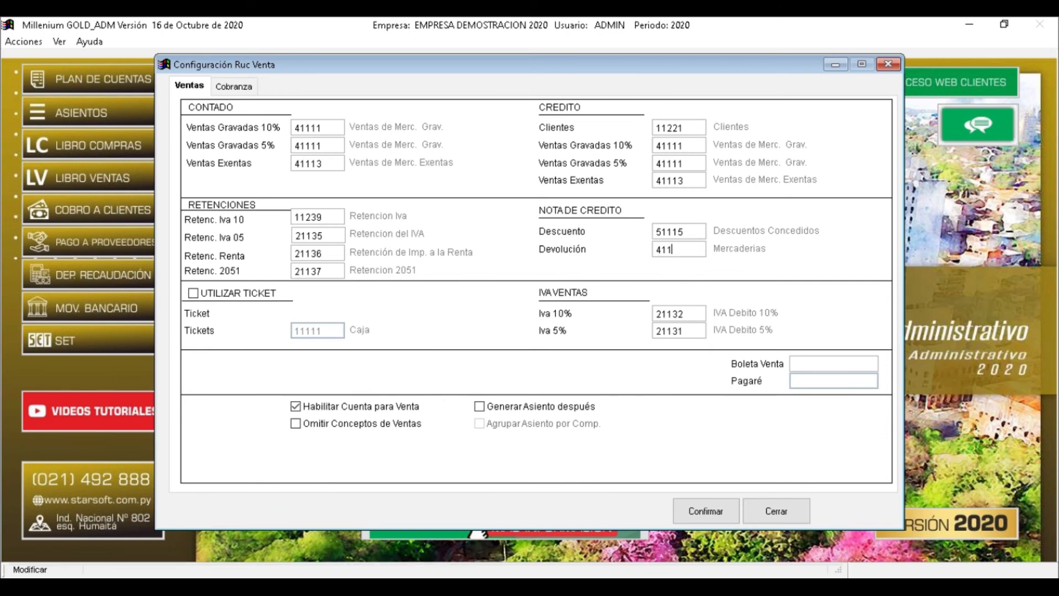
pyautogui.write('11')
pyautogui.press('Tab')
pyautogui.press('Tab')
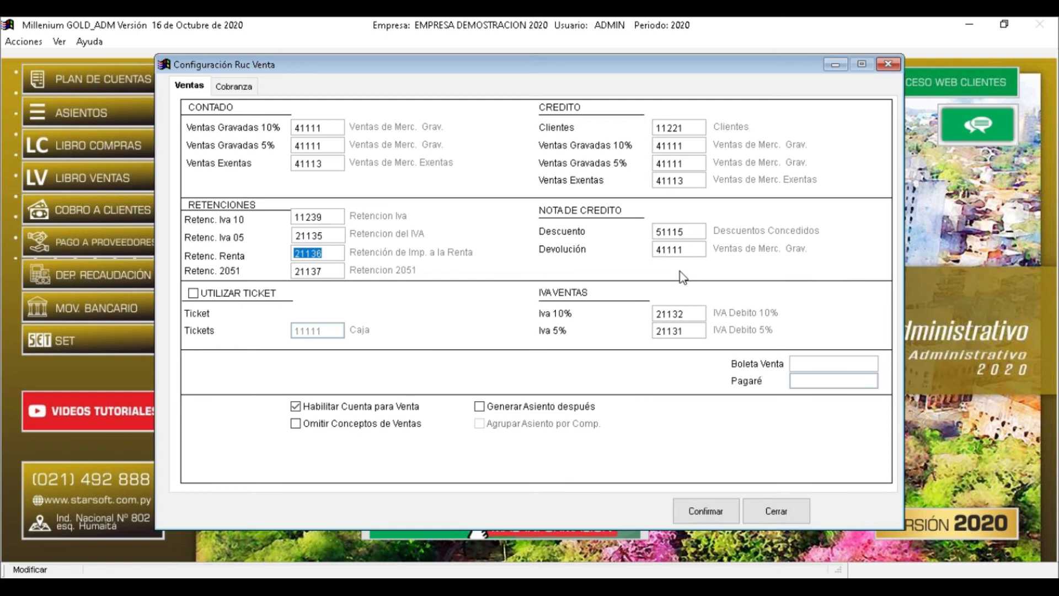
pyautogui.click(692, 313)
pyautogui.moveTo(691, 314); pyautogui.dragTo(648, 333)
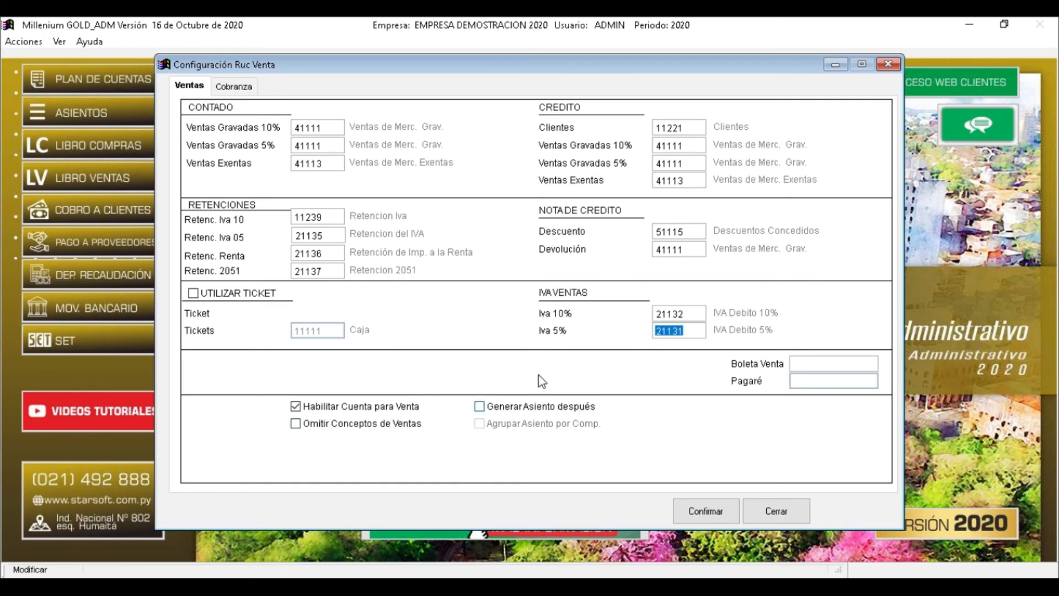
pyautogui.click(238, 85)
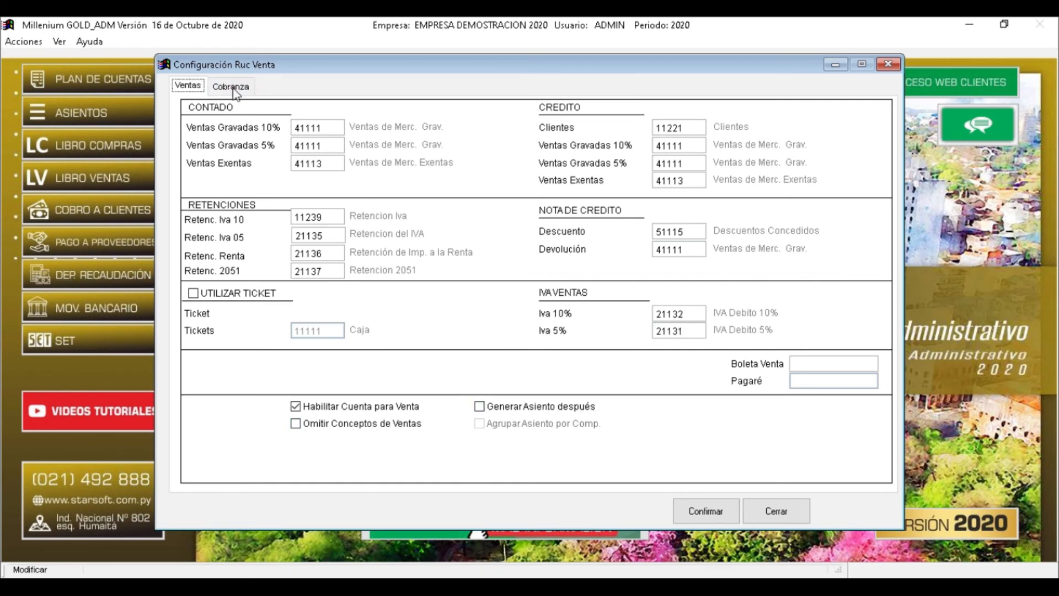
pyautogui.click(231, 87)
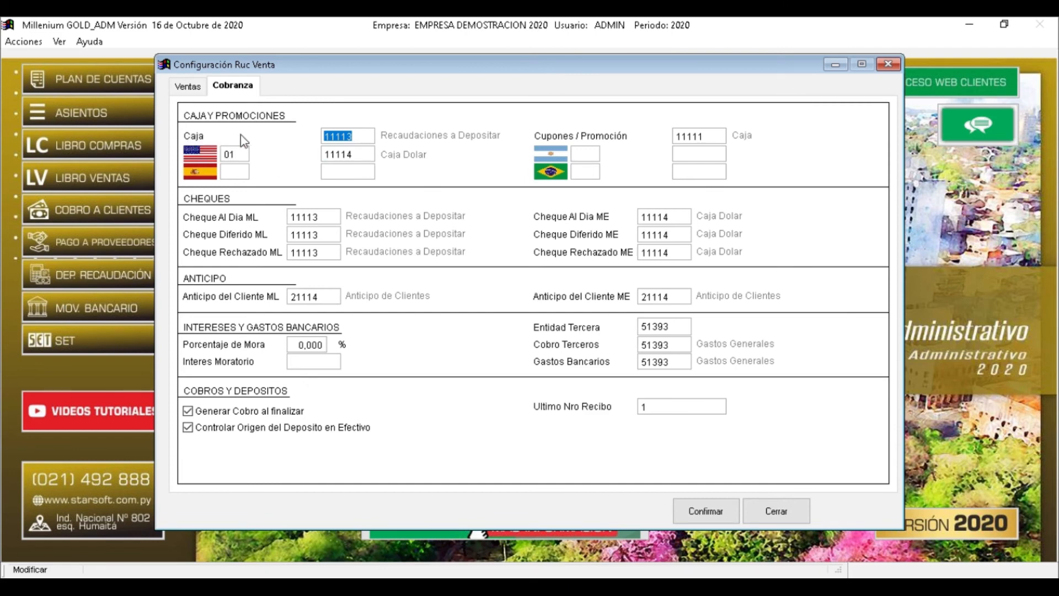
pyautogui.moveTo(357, 138); pyautogui.dragTo(328, 138)
pyautogui.press('Tab')
pyautogui.press('Tab')
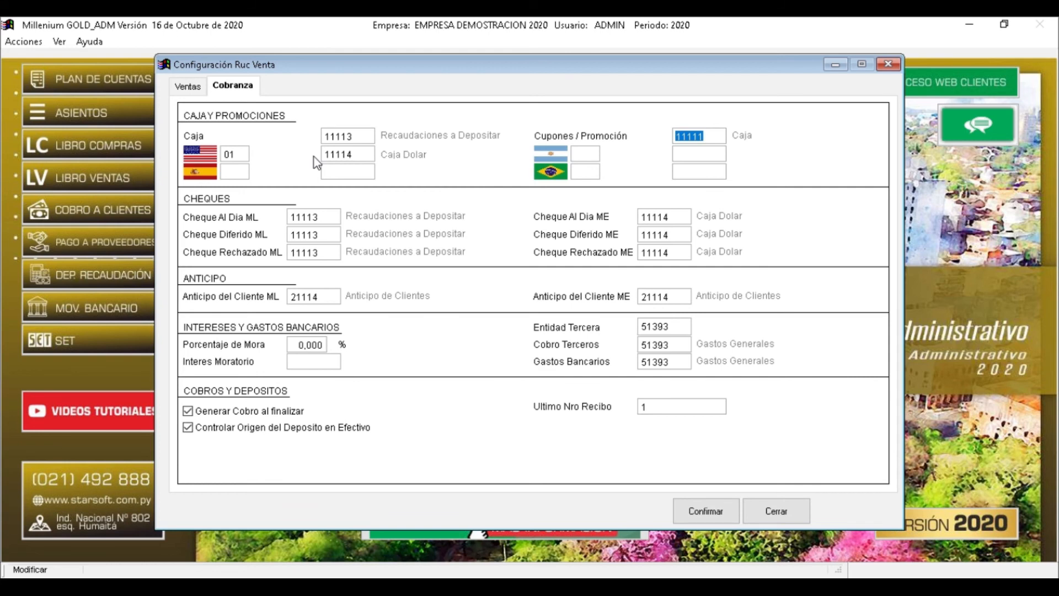
pyautogui.press('Tab')
pyautogui.doubleClick(232, 154)
pyautogui.moveTo(238, 154); pyautogui.dragTo(217, 154)
pyautogui.click(360, 152)
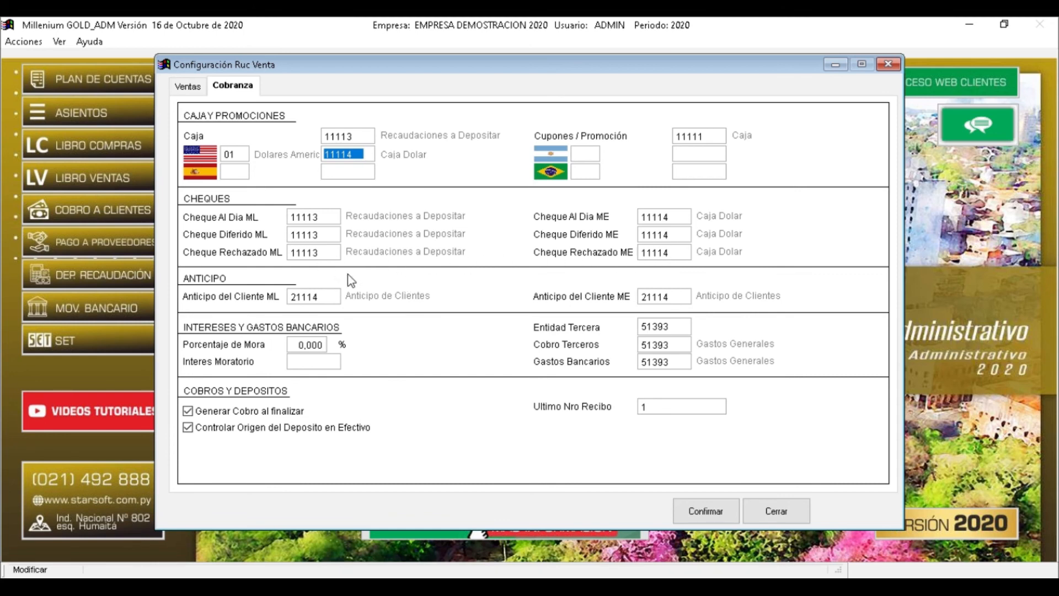
pyautogui.click(326, 298)
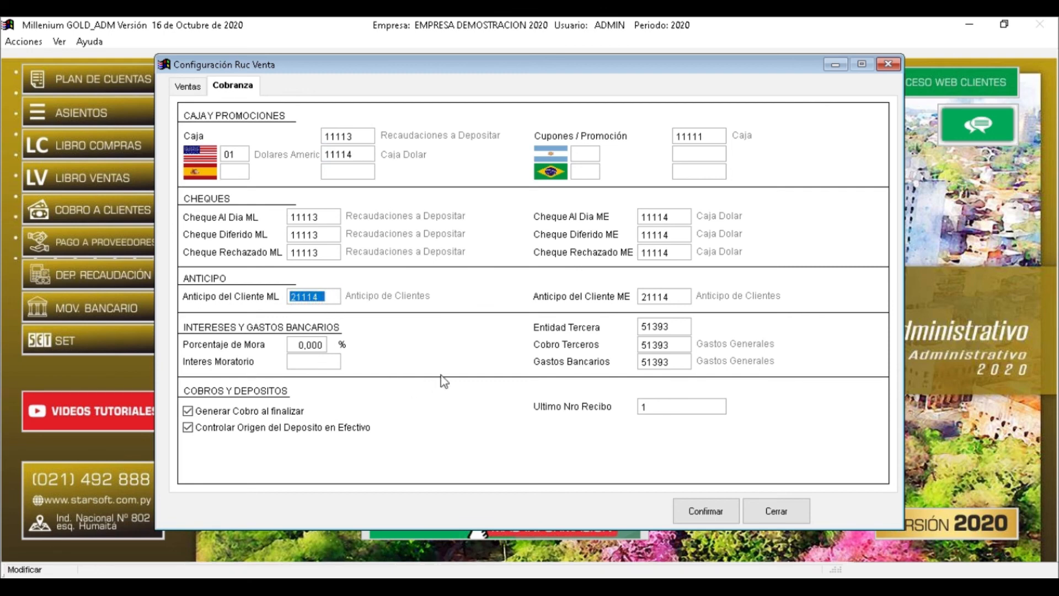
pyautogui.click(678, 296)
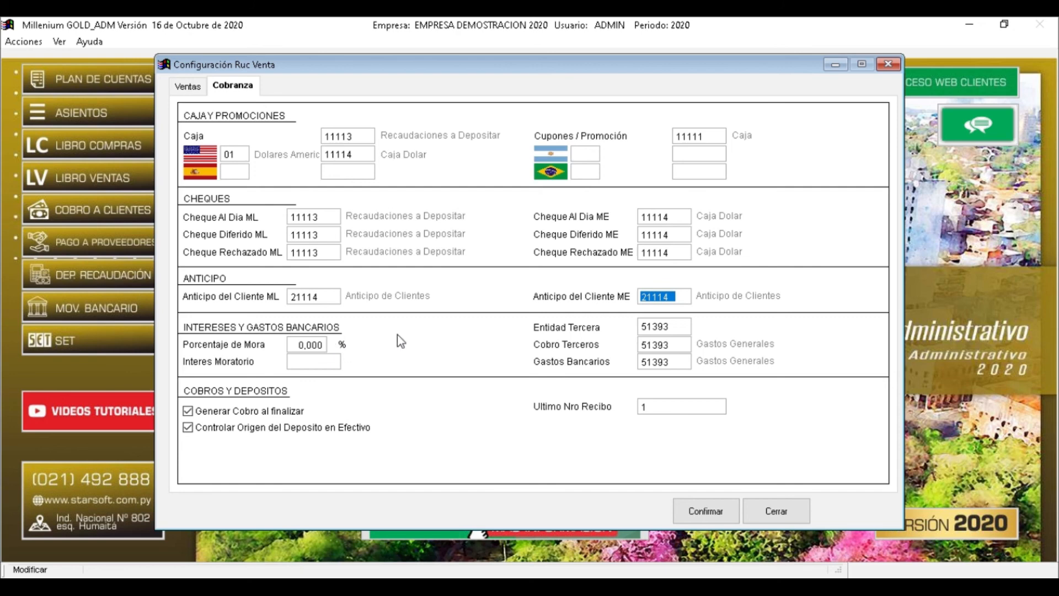
# Set Porcentaje de Mora to 1,000 %
pyautogui.click(304, 344)
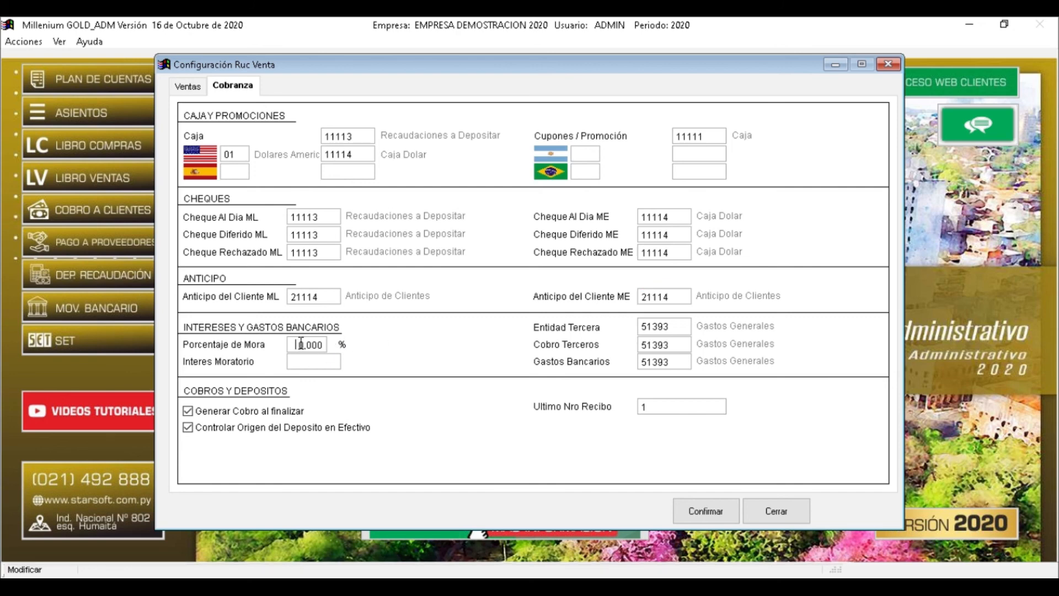
pyautogui.write('1')
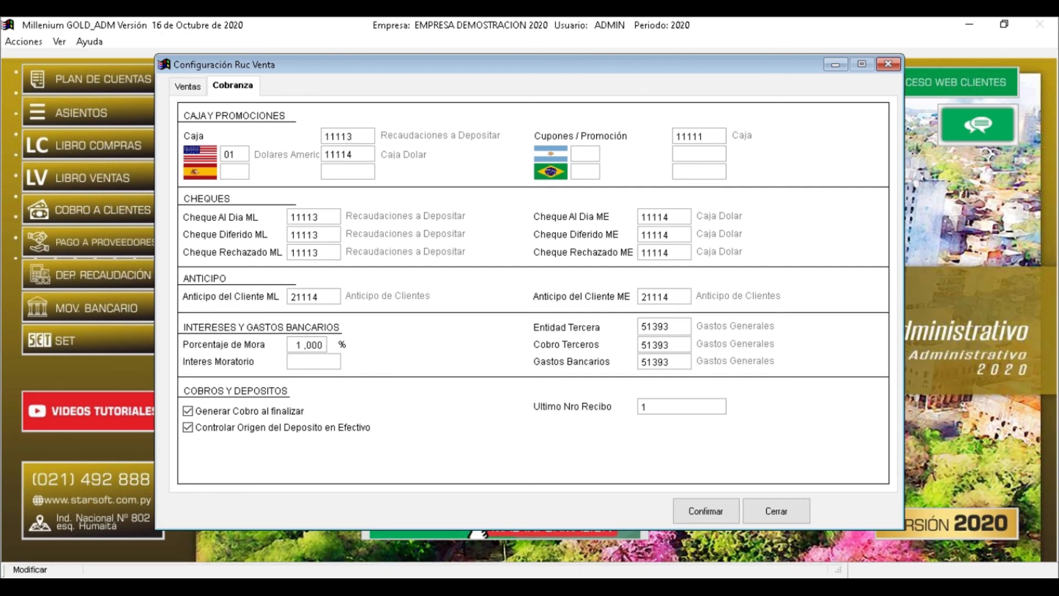
pyautogui.press('Tab')
pyautogui.press('Tab')
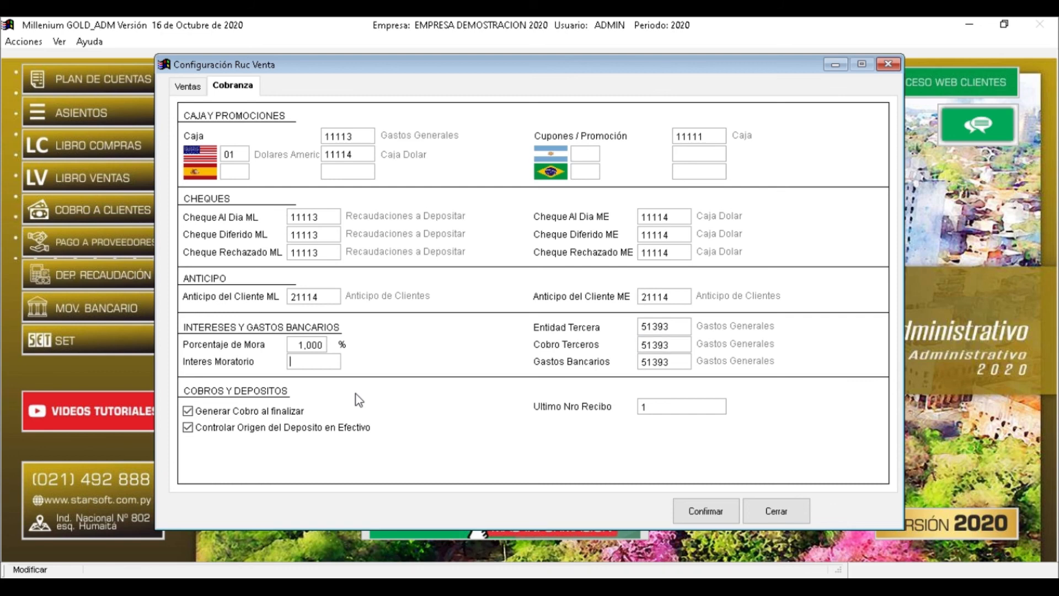
# Assign Interes Moratorio to account 41213 Intereses Cobrados via a name search for 'IN'
pyautogui.press('Return')
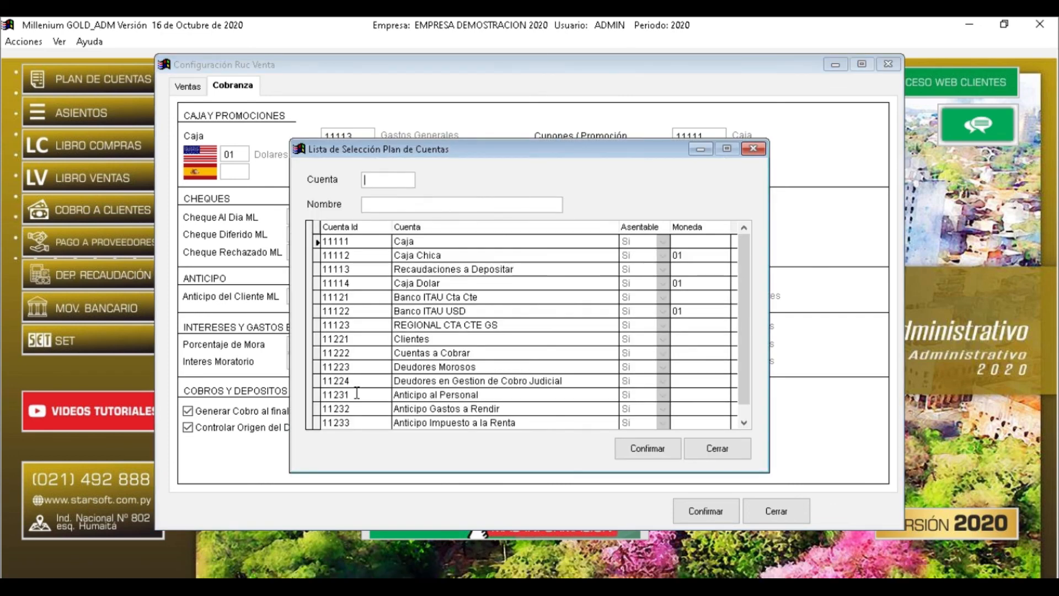
pyautogui.press('Tab')
pyautogui.write('IN')
pyautogui.press('Down')
pyautogui.press('Down')
pyautogui.press('Down')
pyautogui.press('Down')
pyautogui.press('Down')
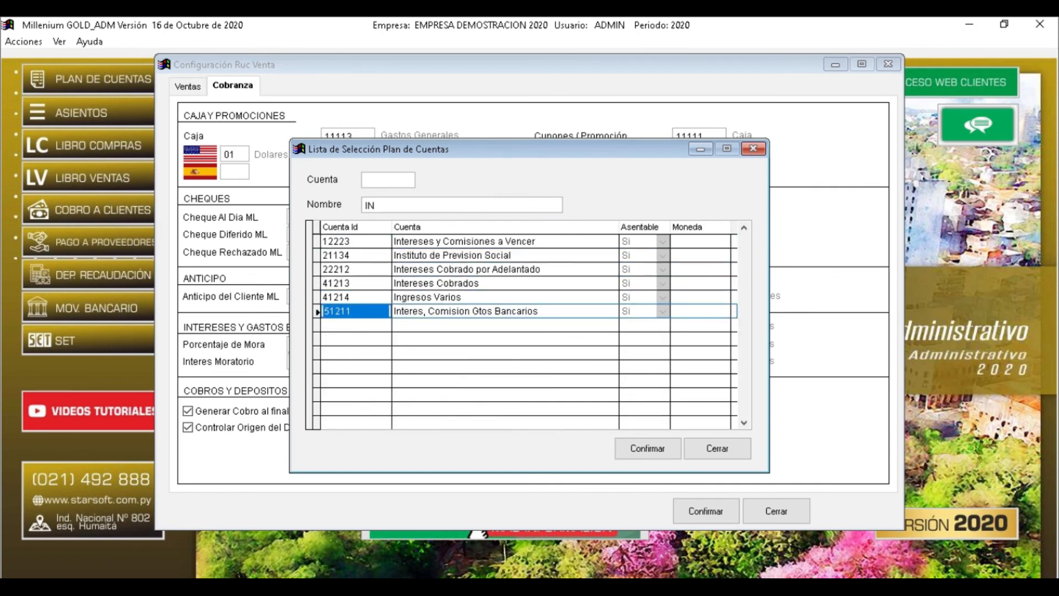
pyautogui.press('Up')
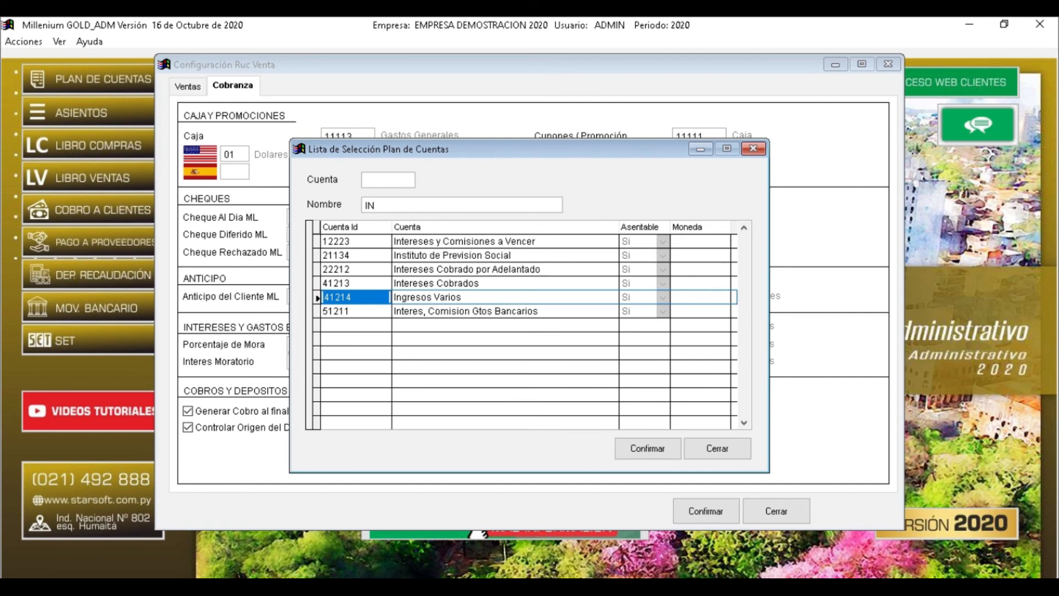
pyautogui.press('Up')
pyautogui.press('Return')
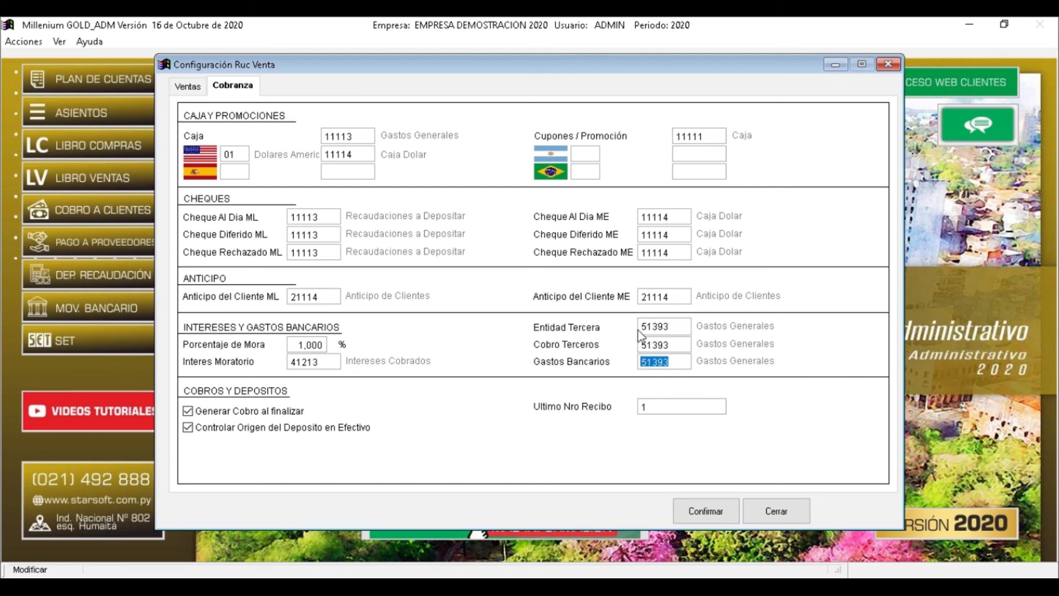
pyautogui.moveTo(674, 344); pyautogui.dragTo(643, 365)
# Confirm the collection settings and open the Bancos > Cuentas Bancarias list
pyautogui.click(715, 516)
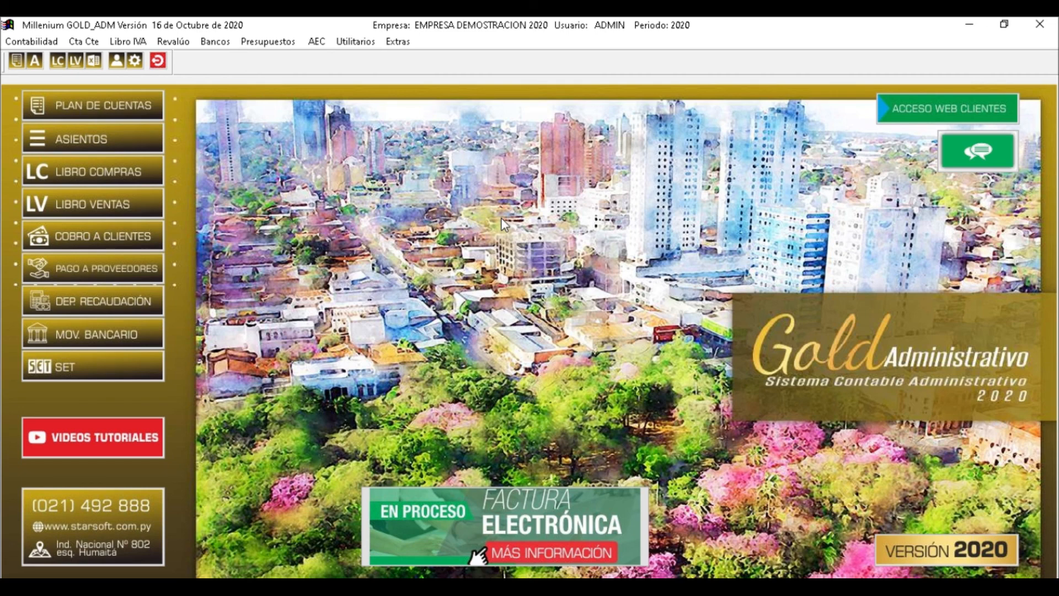
pyautogui.click(205, 42)
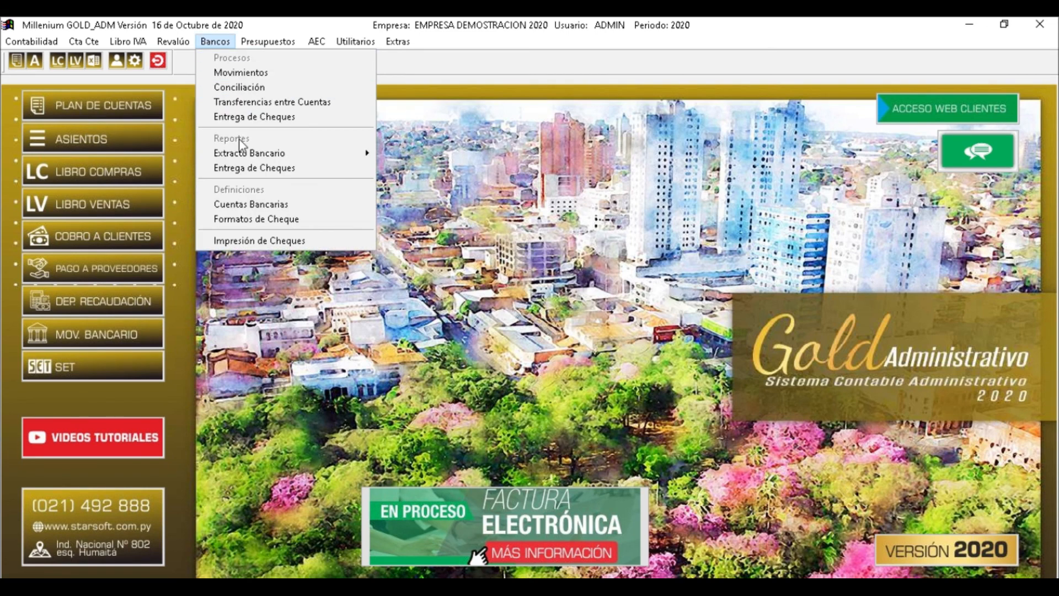
pyautogui.click(276, 208)
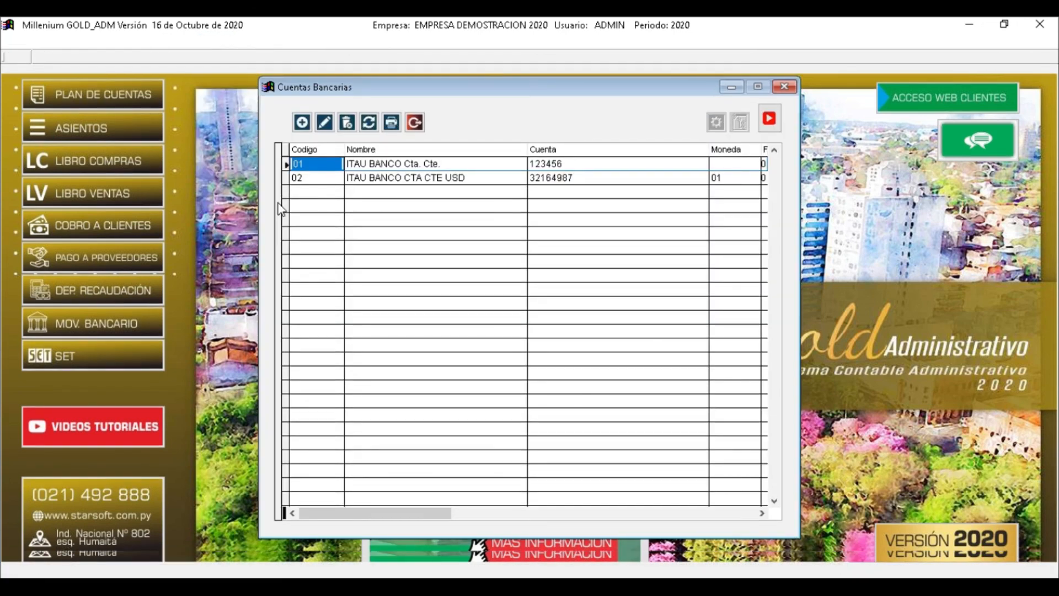
pyautogui.click(377, 166)
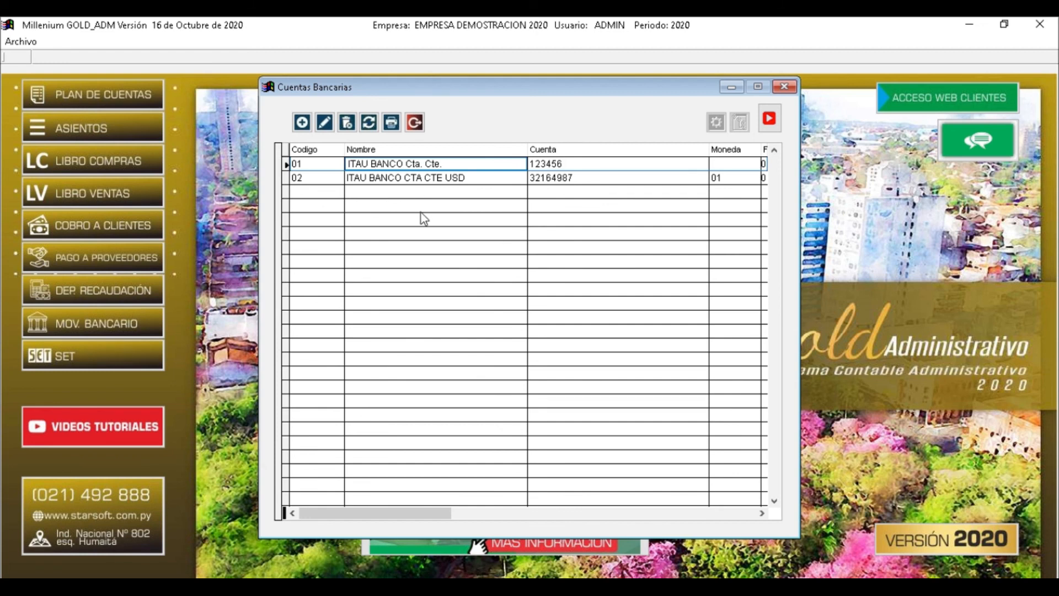
pyautogui.click(304, 127)
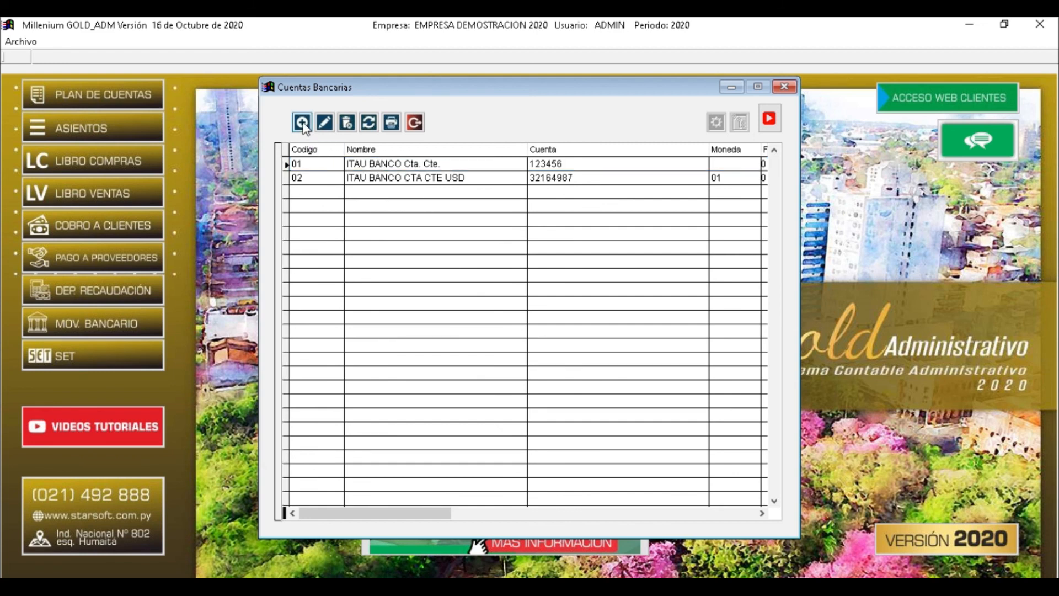
# Add bank account code 03 named REGIONAL CTA CTE GS, entering its account number, phone and contact
pyautogui.click(304, 127)
pyautogui.write('03')
pyautogui.press('Return')
pyautogui.write('REG')
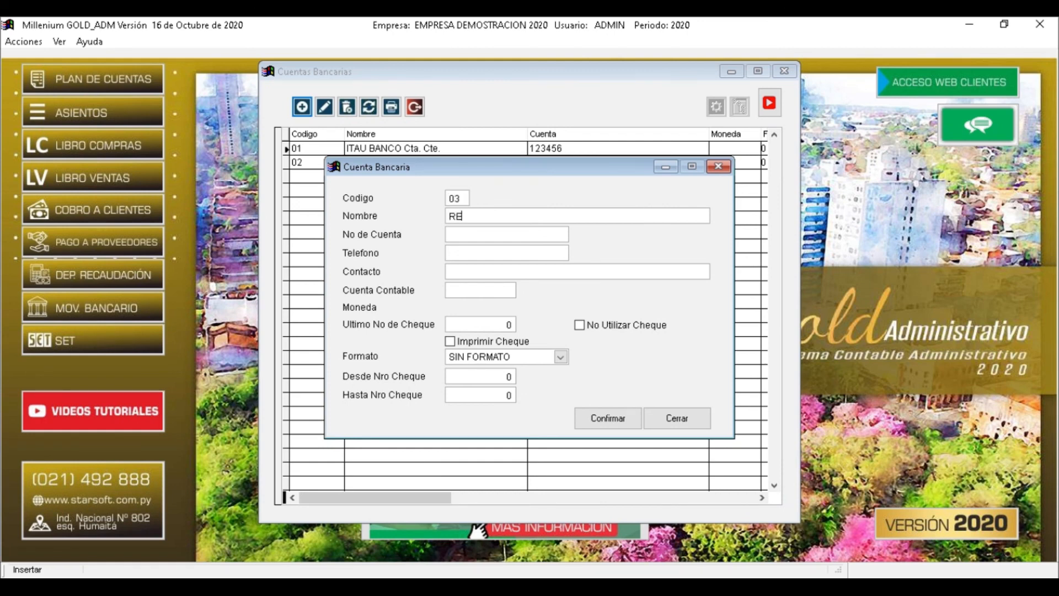
pyautogui.press('BackSpace')
pyautogui.press('BackSpace')
pyautogui.write('E')
pyautogui.press('BackSpace')
pyautogui.write('EGONAL')
pyautogui.press('BackSpace')
pyautogui.press('BackSpace')
pyautogui.press('BackSpace')
pyautogui.press('BackSpace')
pyautogui.write('IONAL CTA CTE GS')
pyautogui.press('Tab')
pyautogui.write('321654')
pyautogui.press('Tab')
pyautogui.write('6549')
pyautogui.press('Tab')
pyautogui.write('22')
pyautogui.press('Tab')
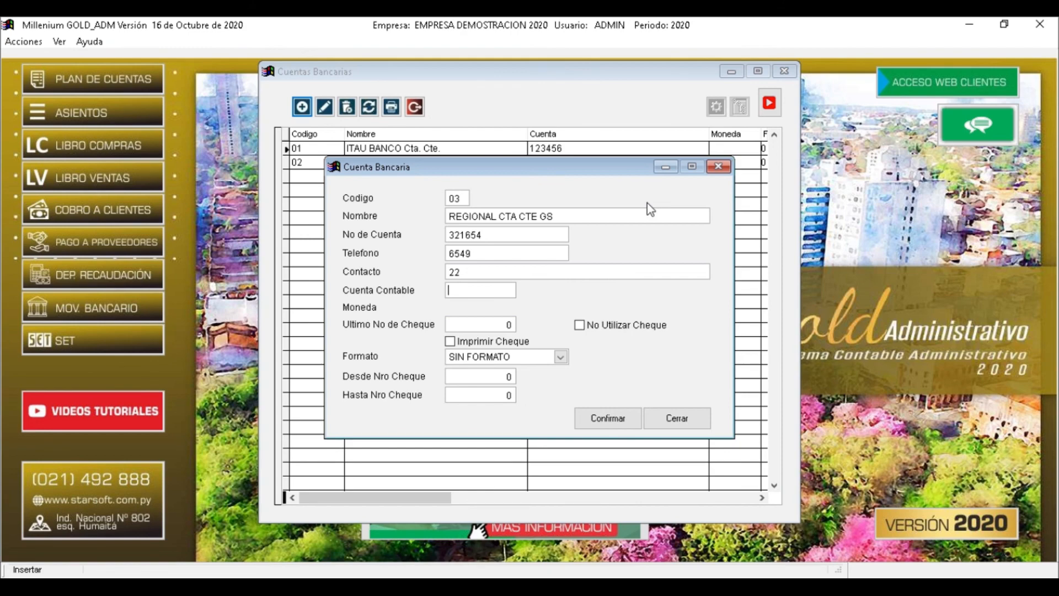
# Link the bank account to ledger account 11123 REGIONAL CTA CTE GS
pyautogui.press('Return')
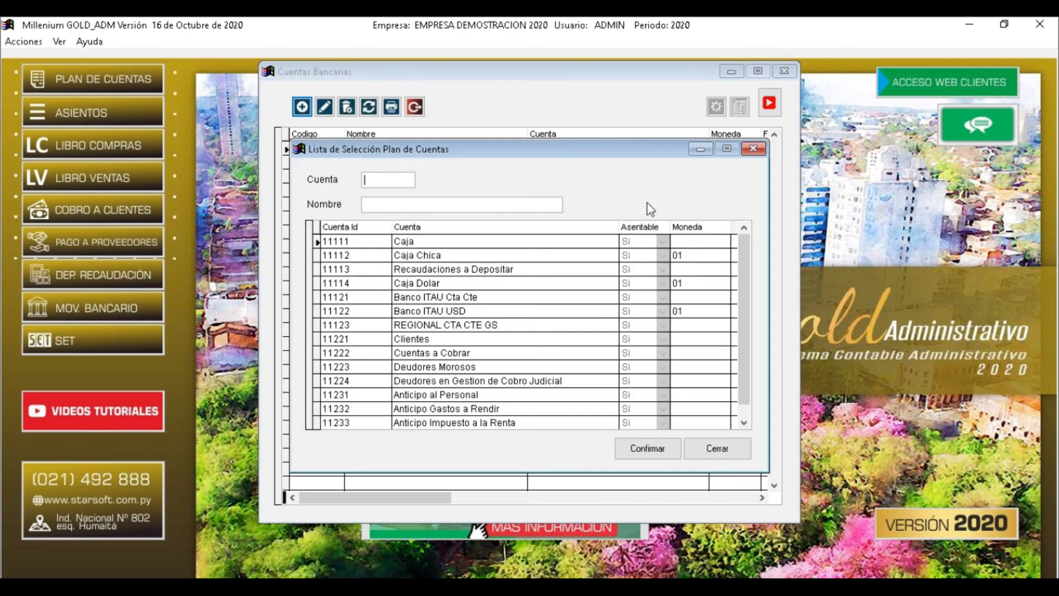
pyautogui.write('2')
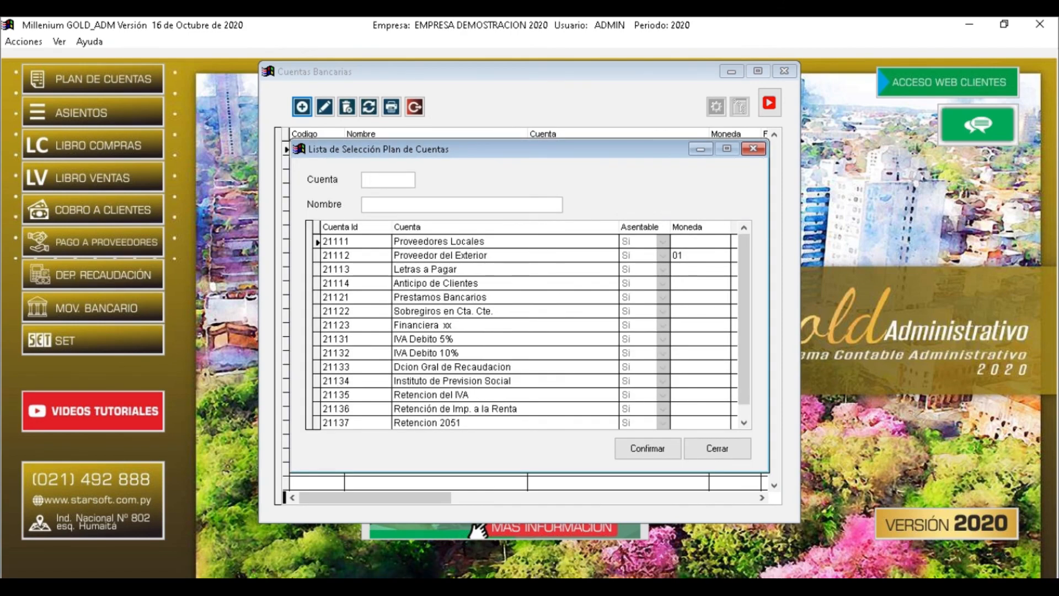
pyautogui.press('Tab')
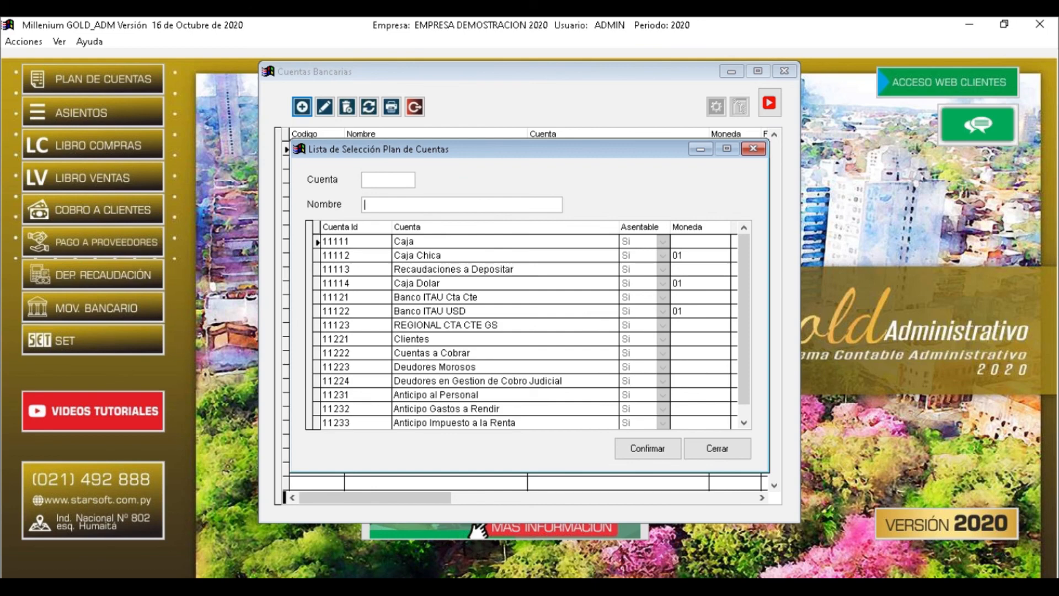
pyautogui.write('RE')
pyautogui.press('Return')
pyautogui.press('Down')
pyautogui.press('Return')
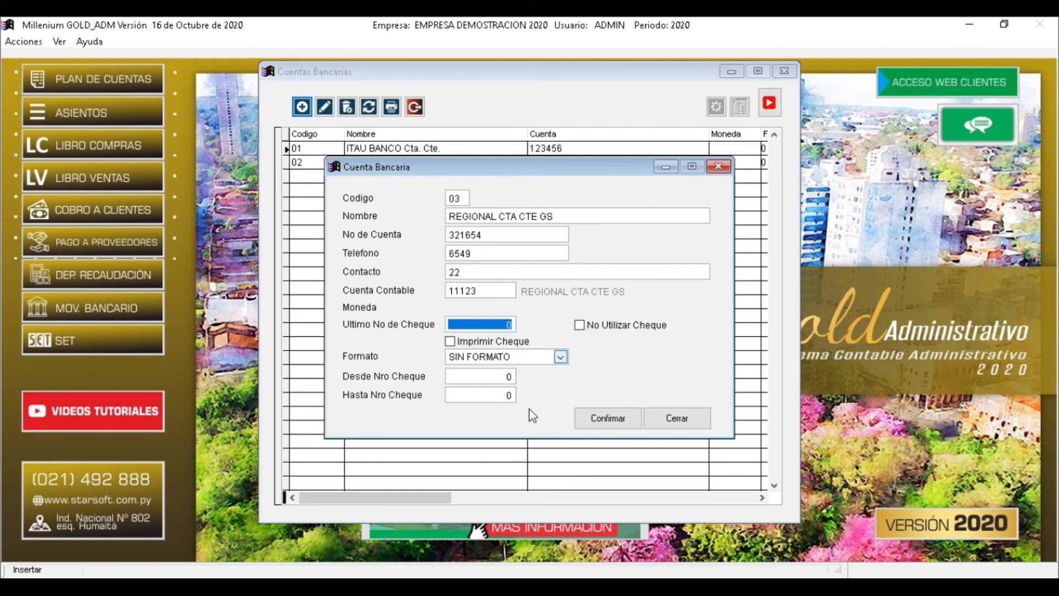
# Save the new bank account and close the entry form and Cuentas Bancarias list
pyautogui.click(609, 415)
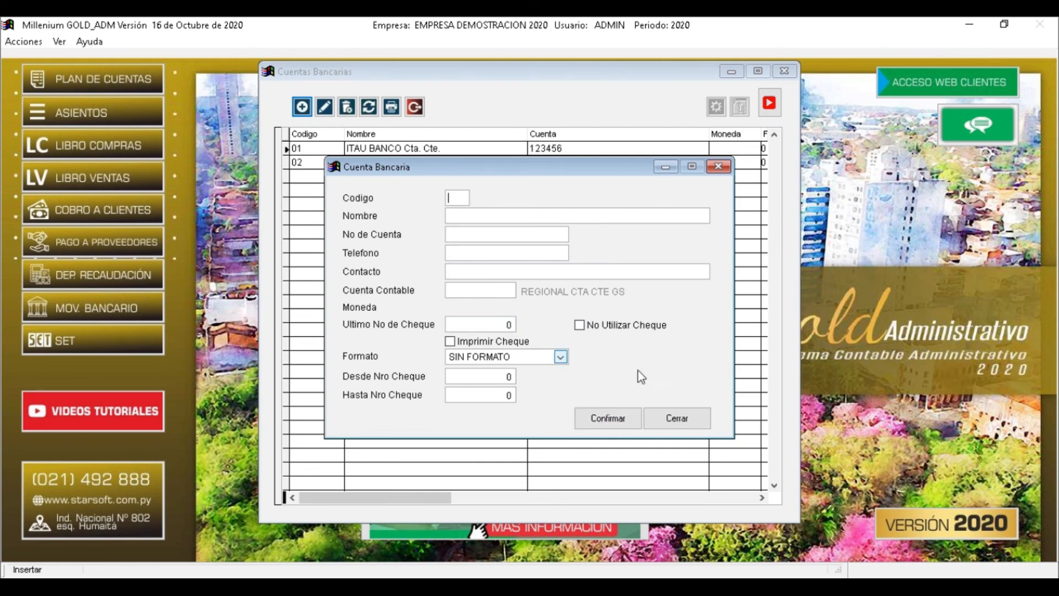
pyautogui.click(678, 418)
pyautogui.click(368, 192)
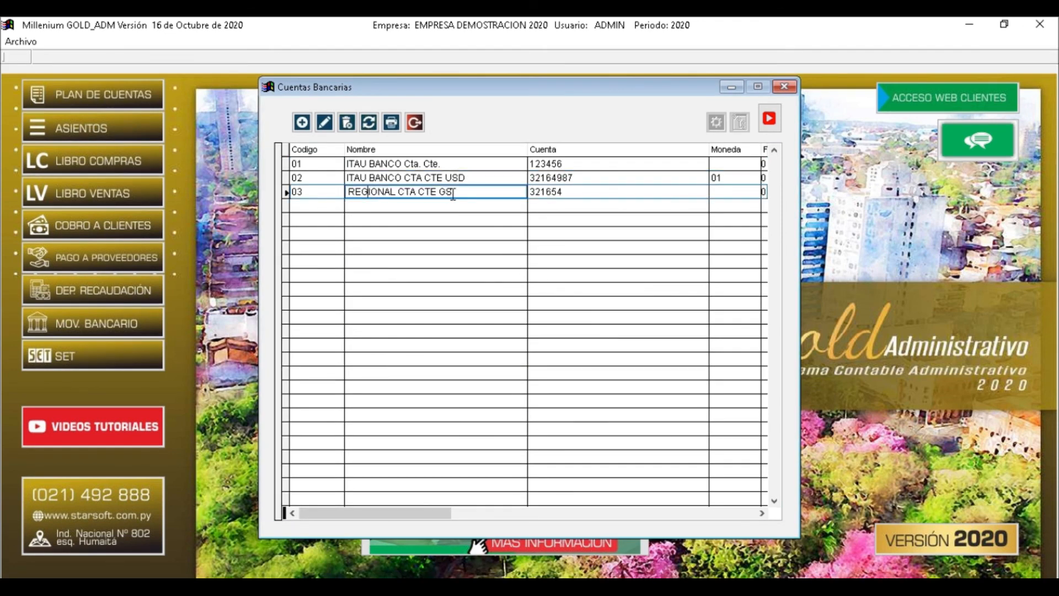
pyautogui.click(415, 123)
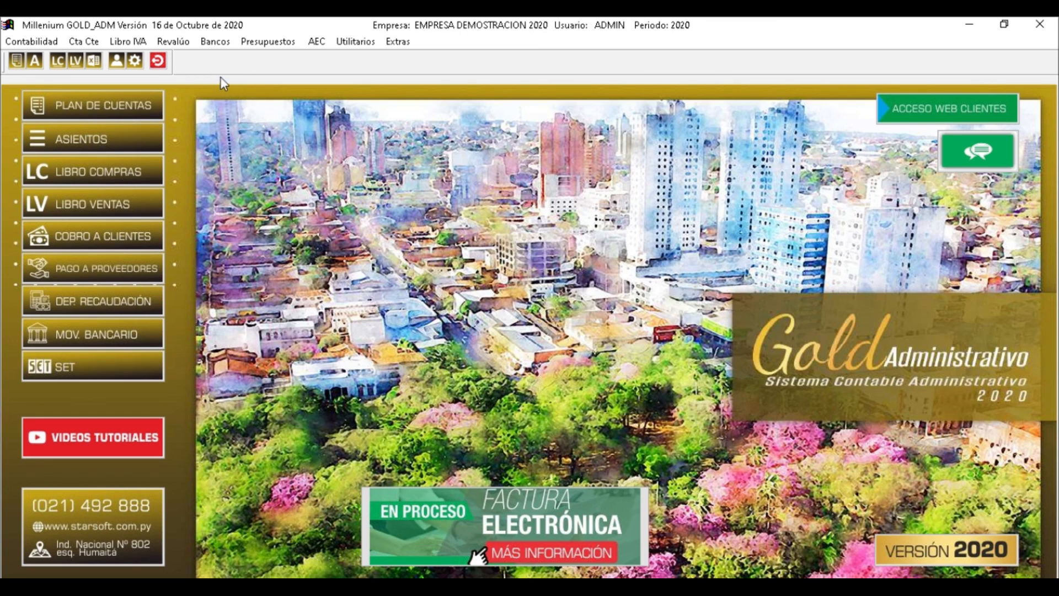
pyautogui.click(127, 41)
pyautogui.moveTo(317, 74)
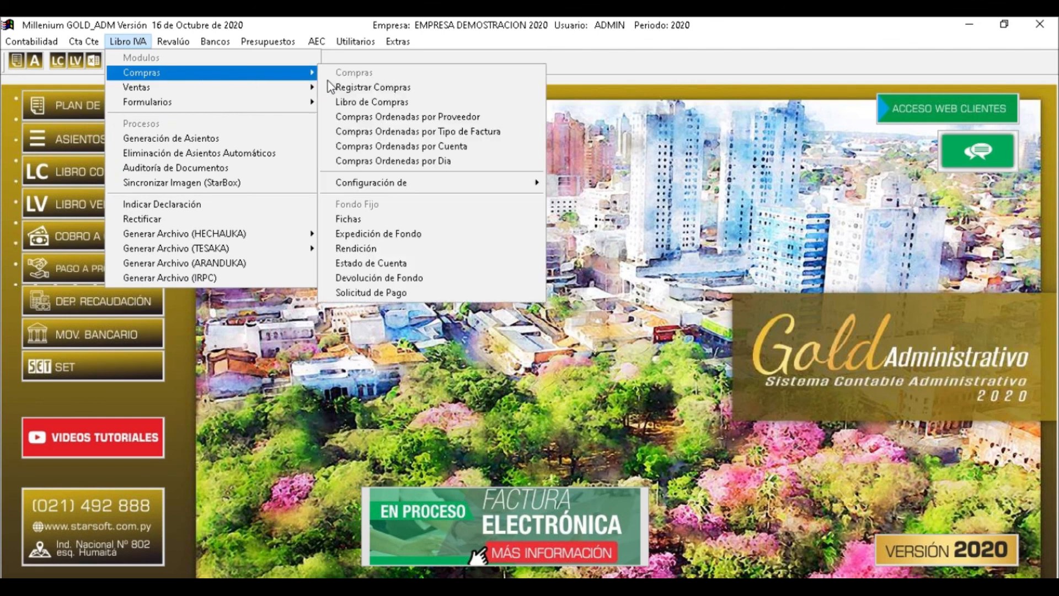
pyautogui.click(375, 85)
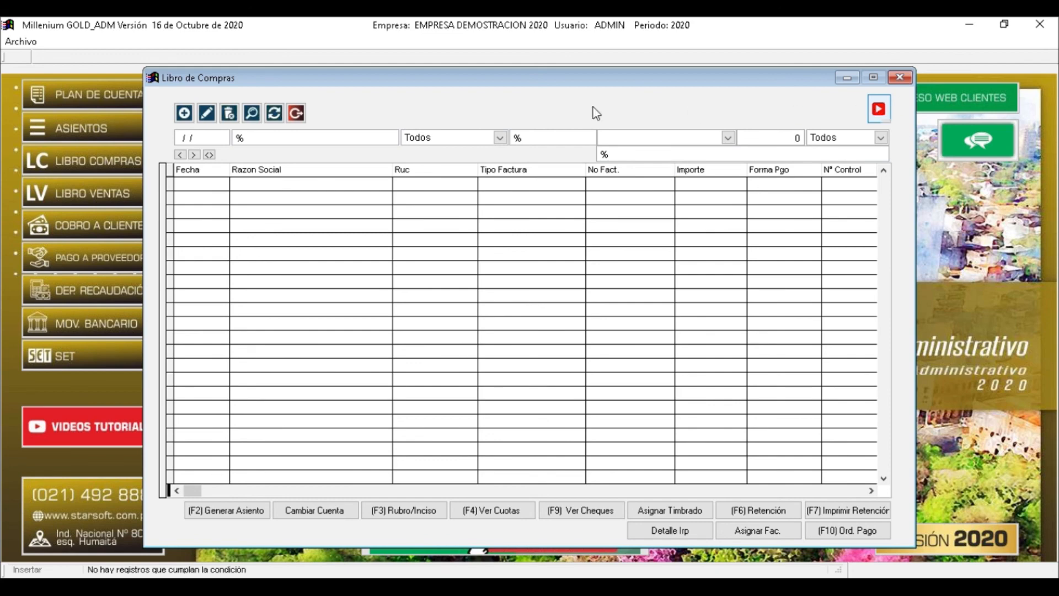
pyautogui.click(296, 113)
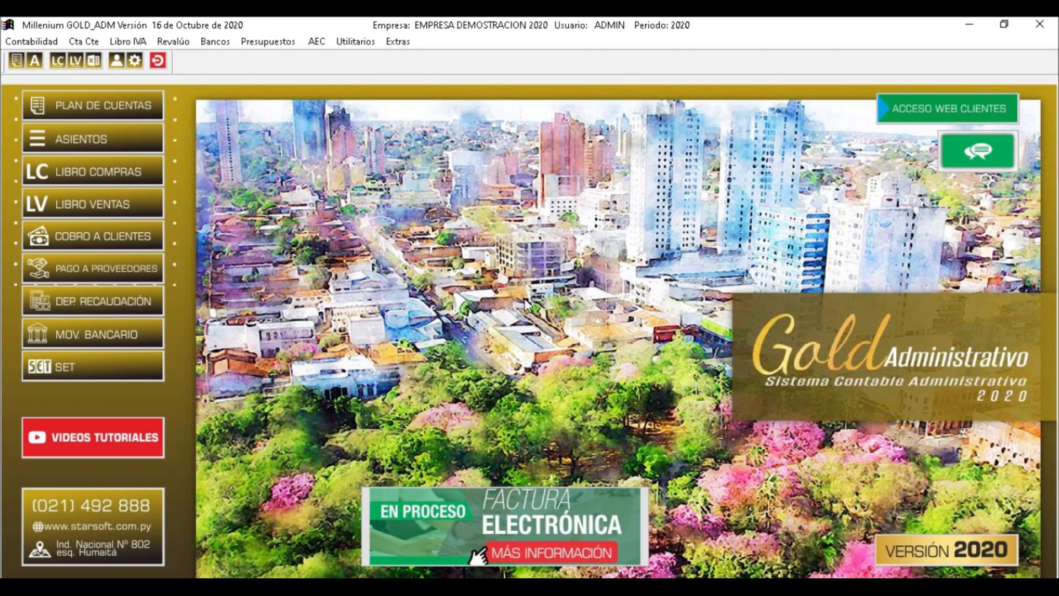